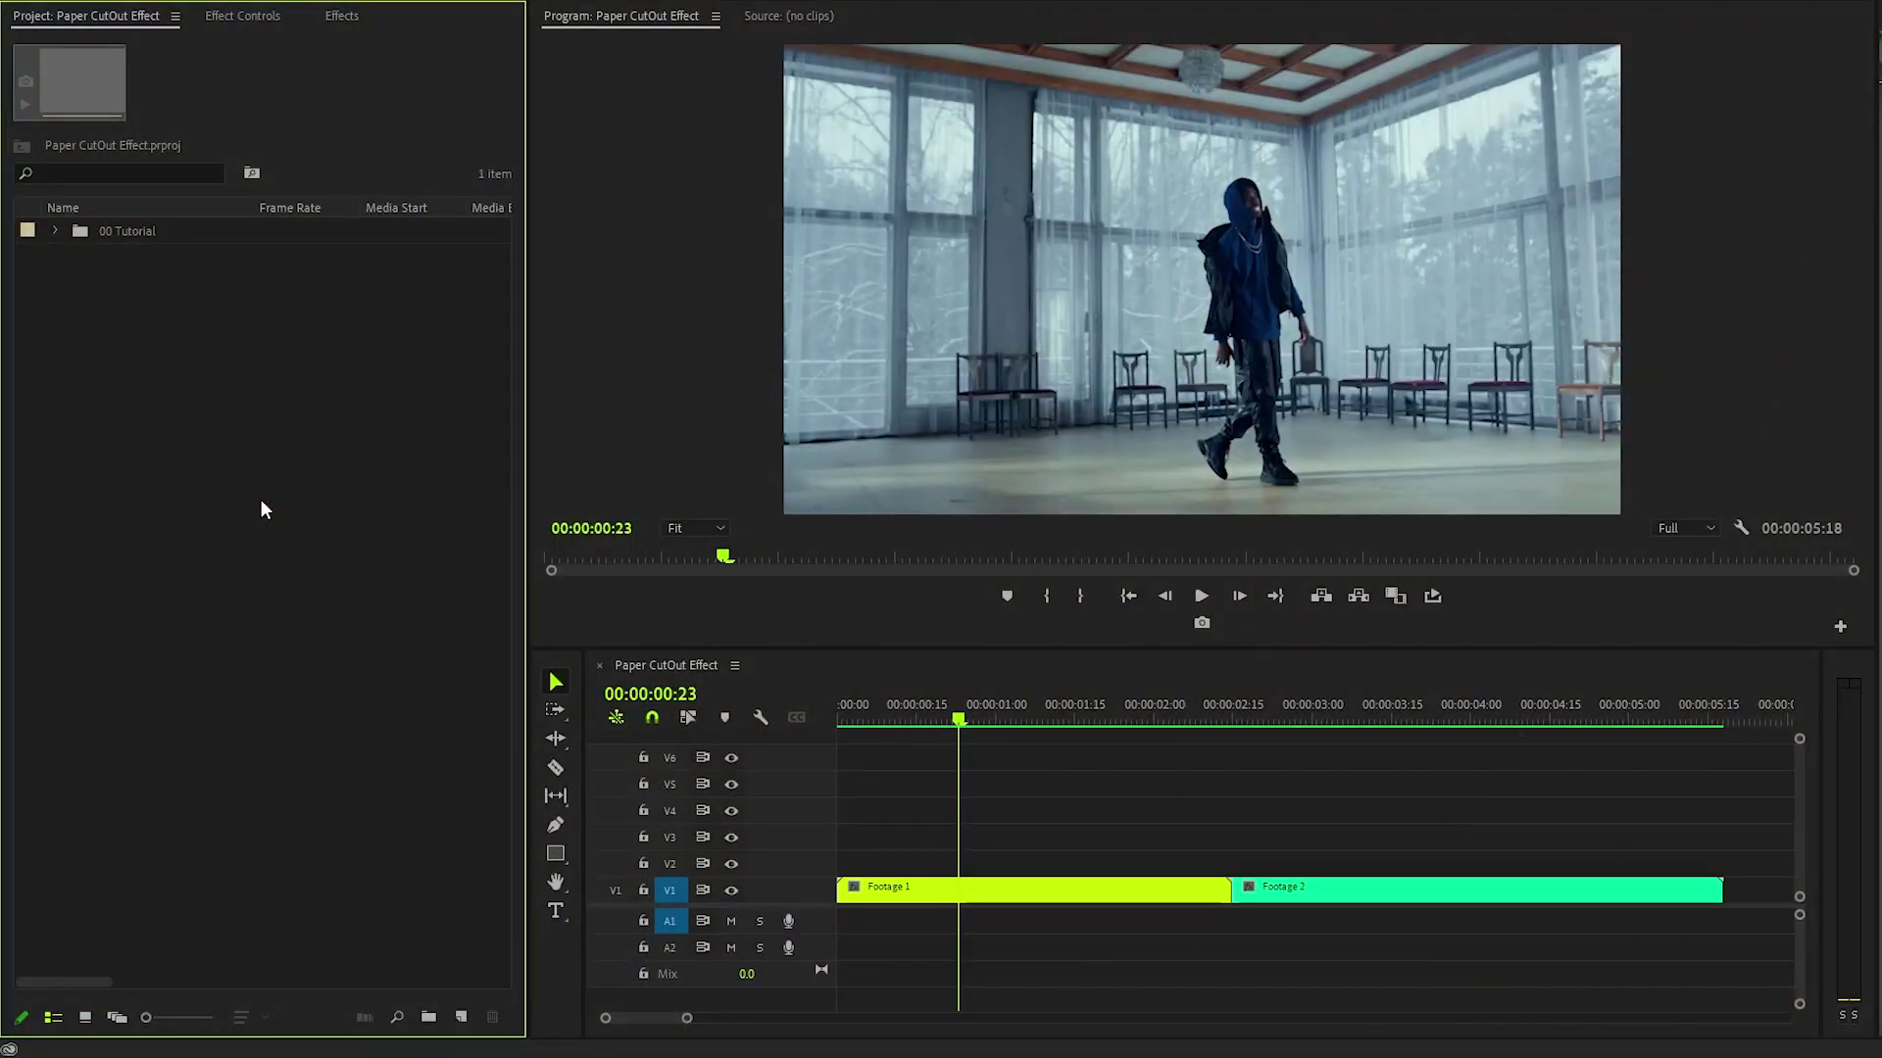
Park the playhead at 00:00:02:15 on the Footage 1/Footage 2 cut and zoom the timeline in.
drag(958, 722, 1612, 779)
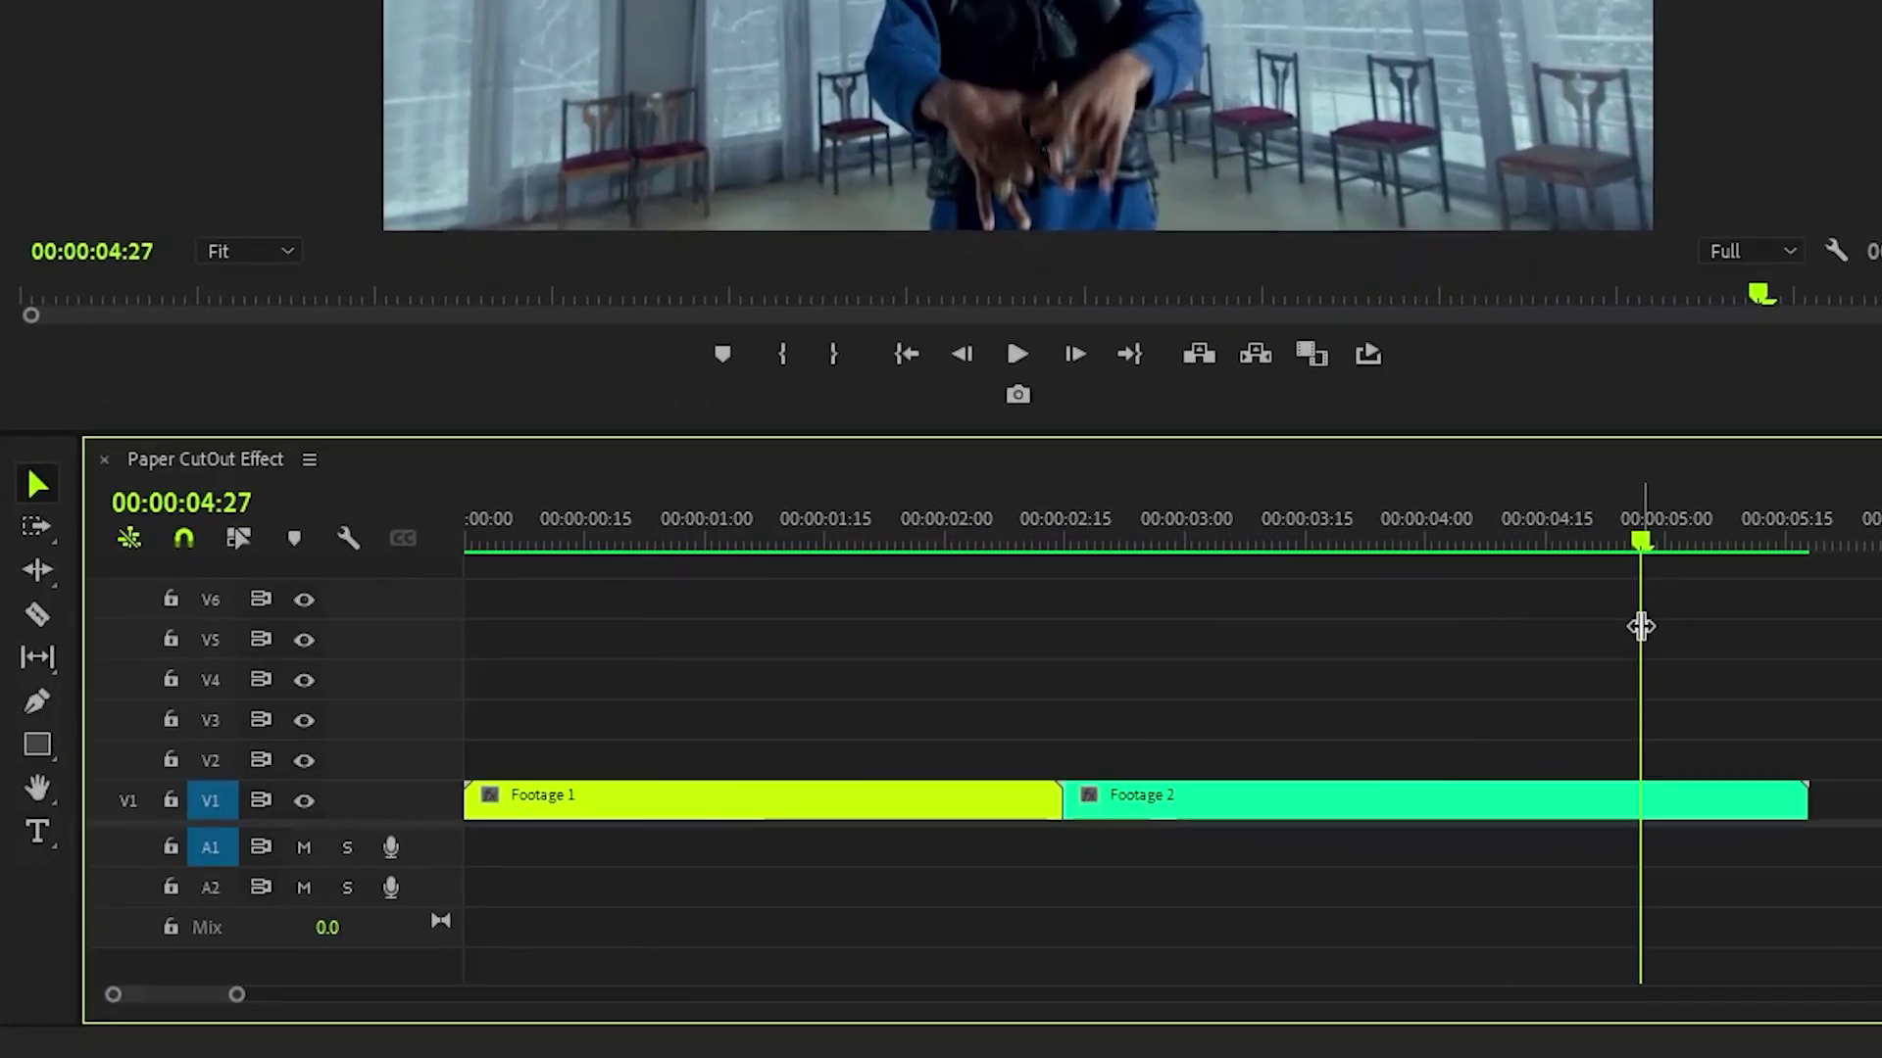
drag(1642, 547, 1072, 591)
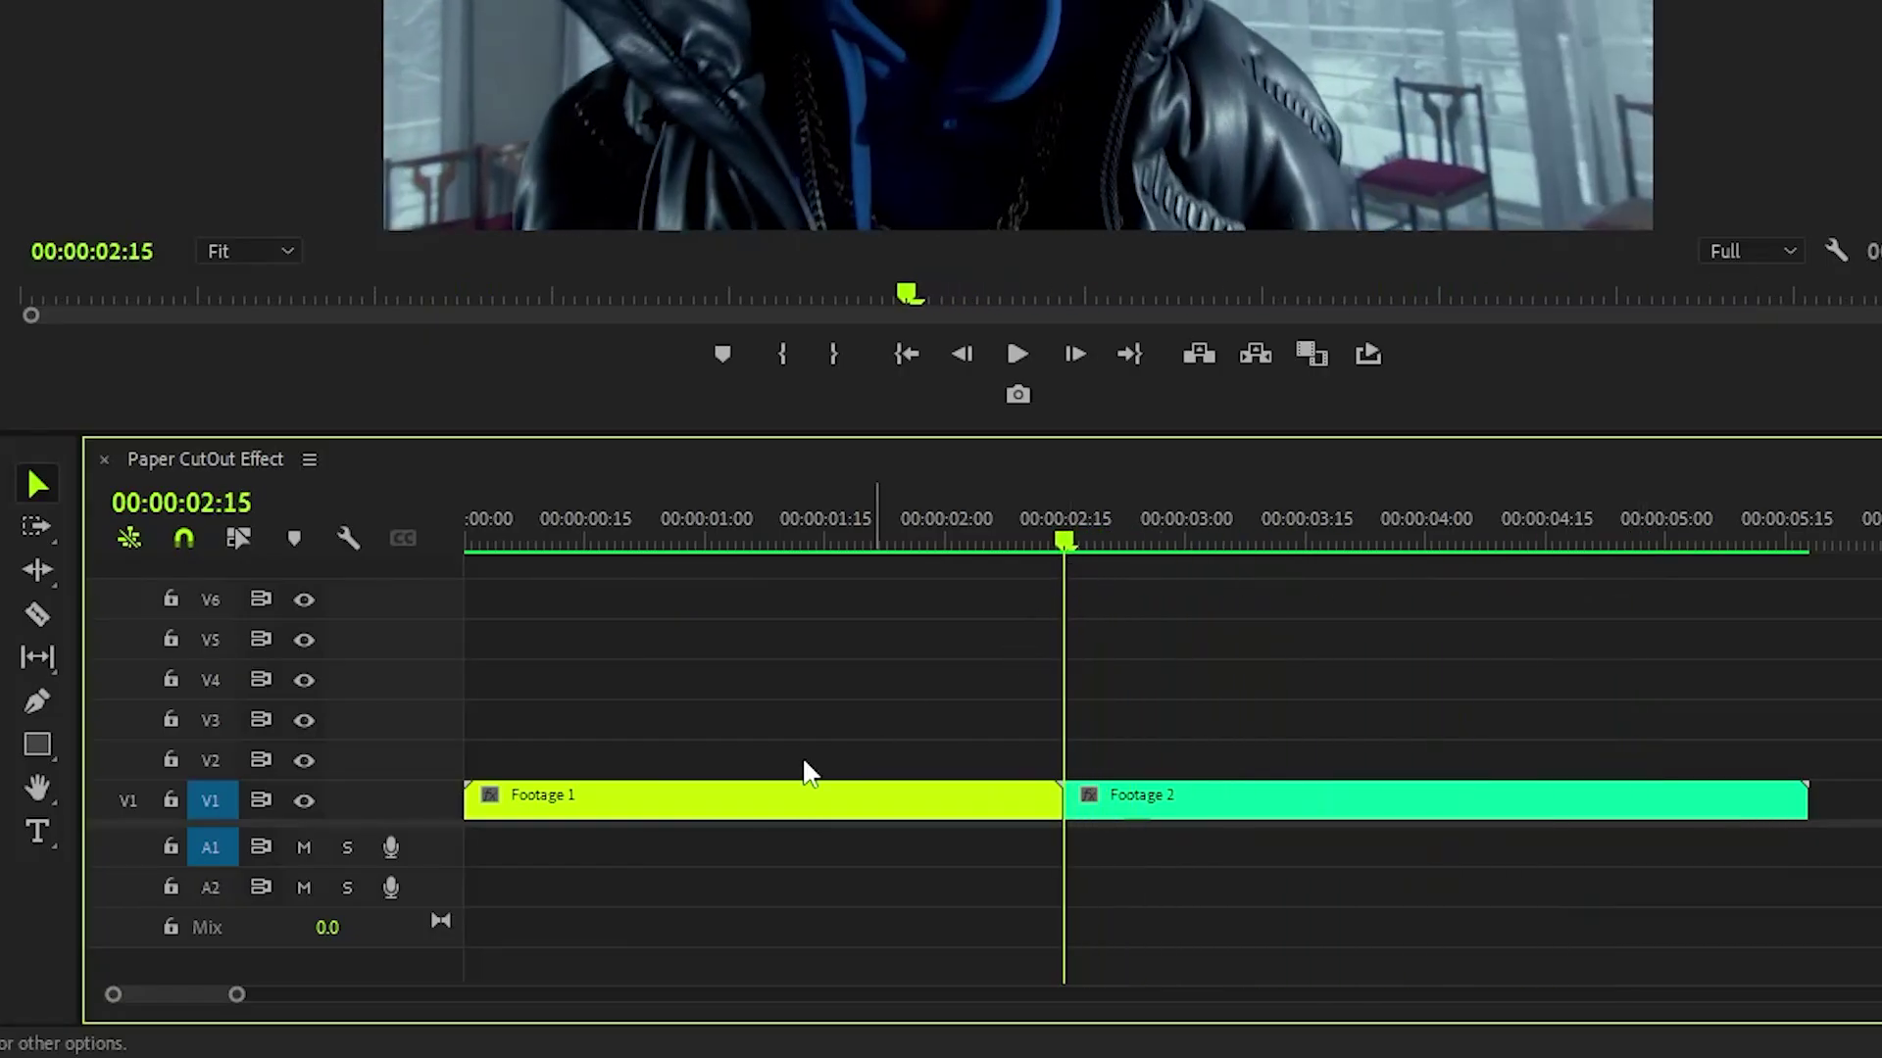
drag(236, 1001, 138, 999)
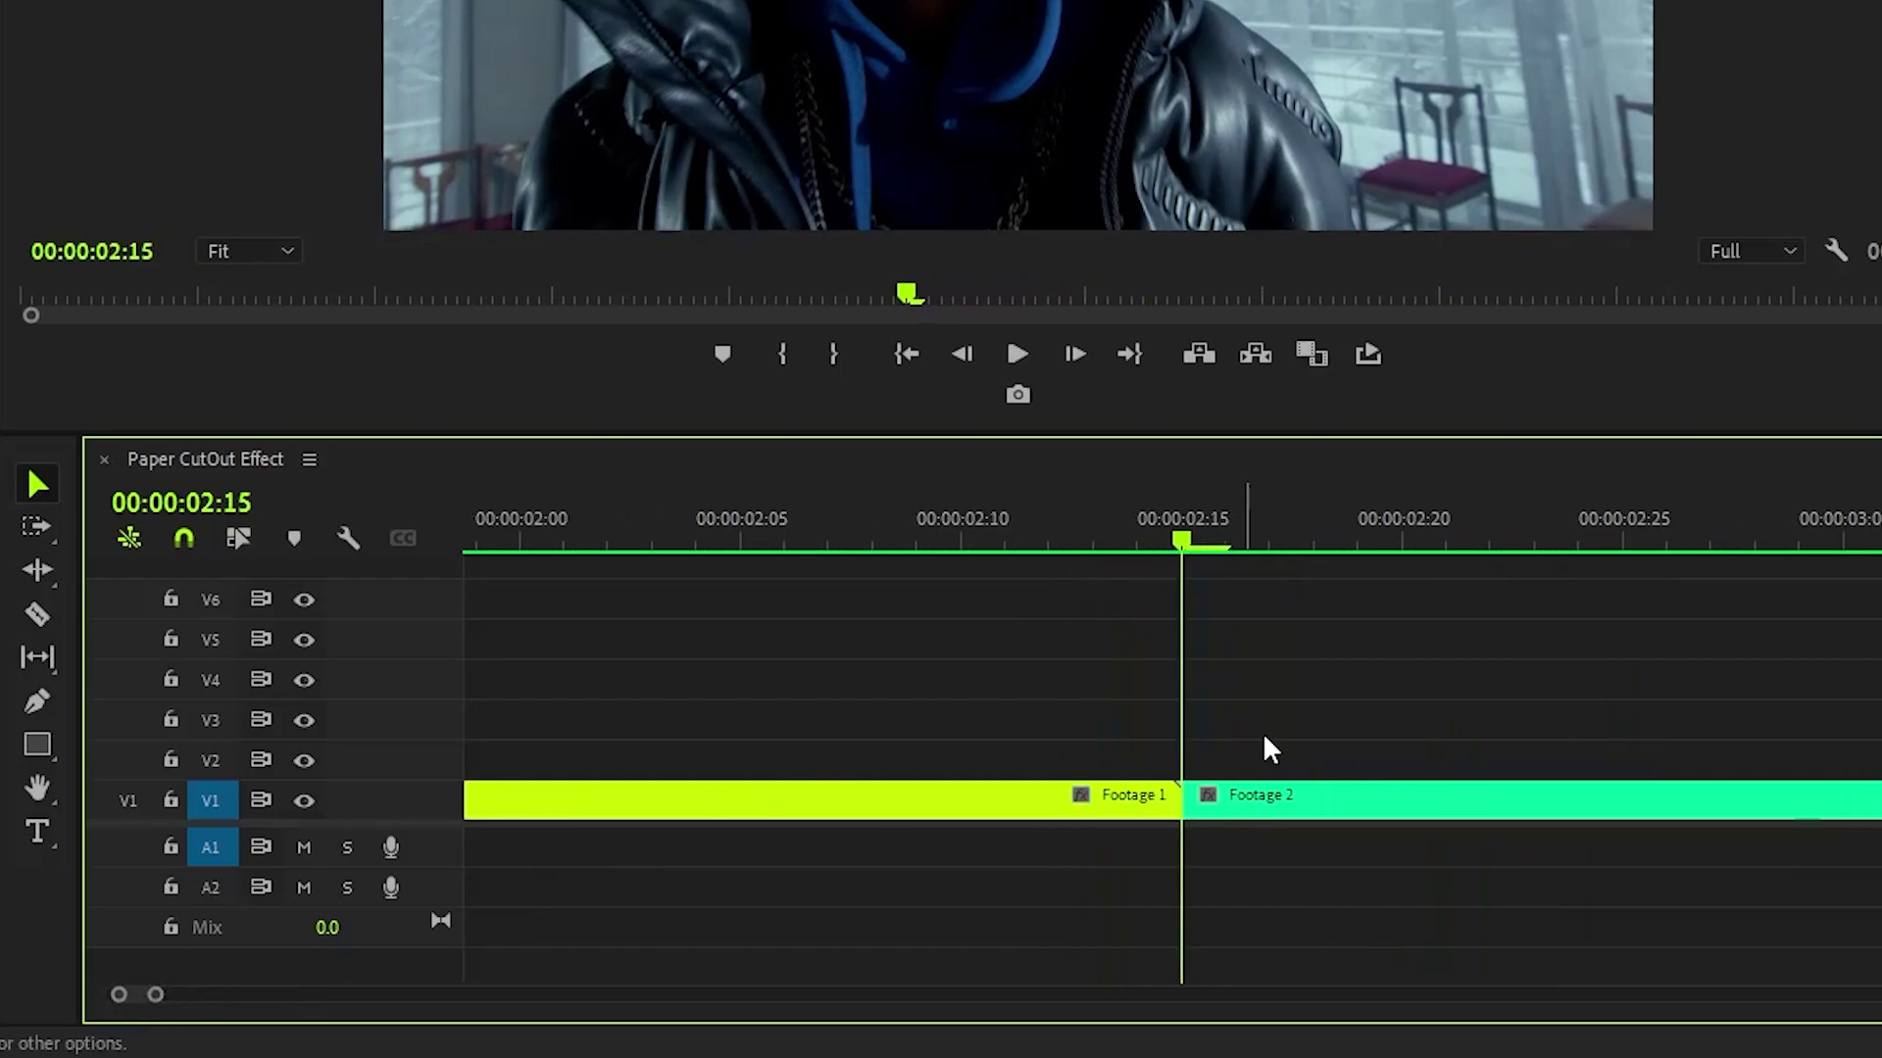
Add the Export Frame camera button to the Program Monitor's button bar.
scroll(1294, 647, down, 2)
scroll(1237, 635, down, 2)
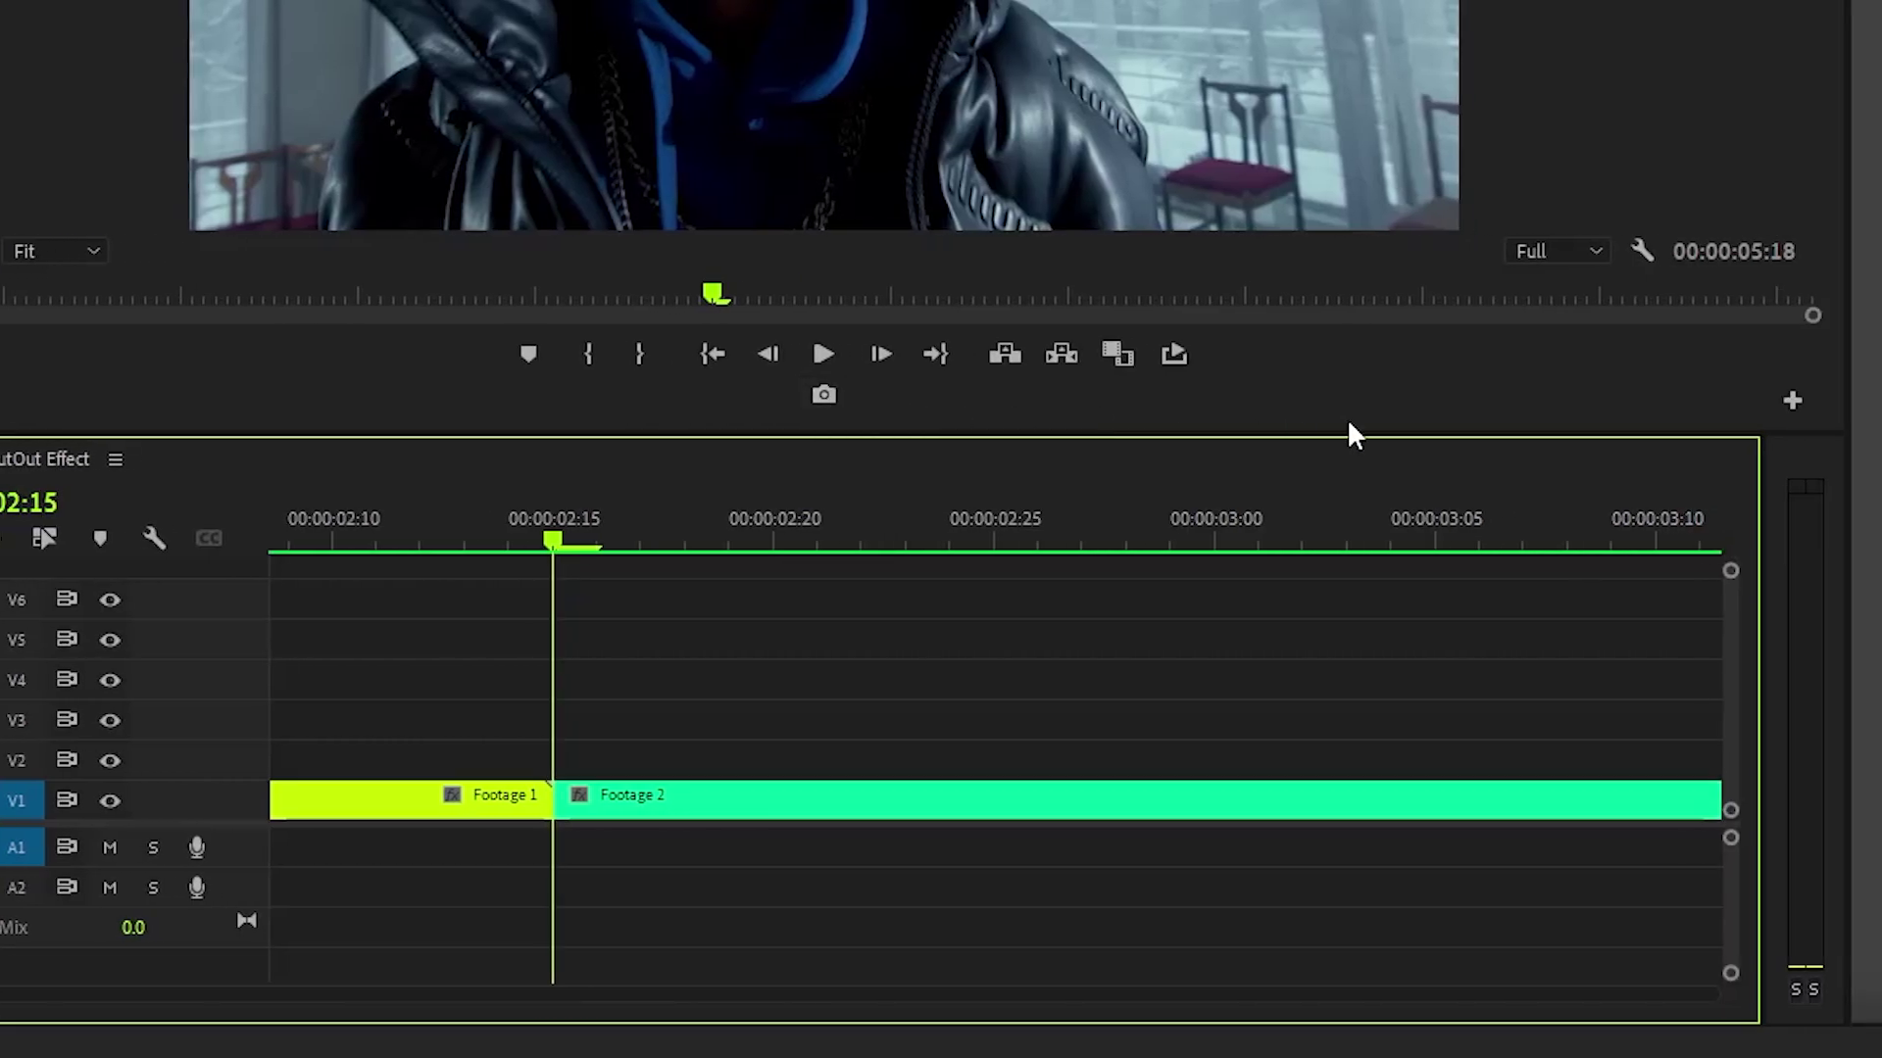
click(1784, 400)
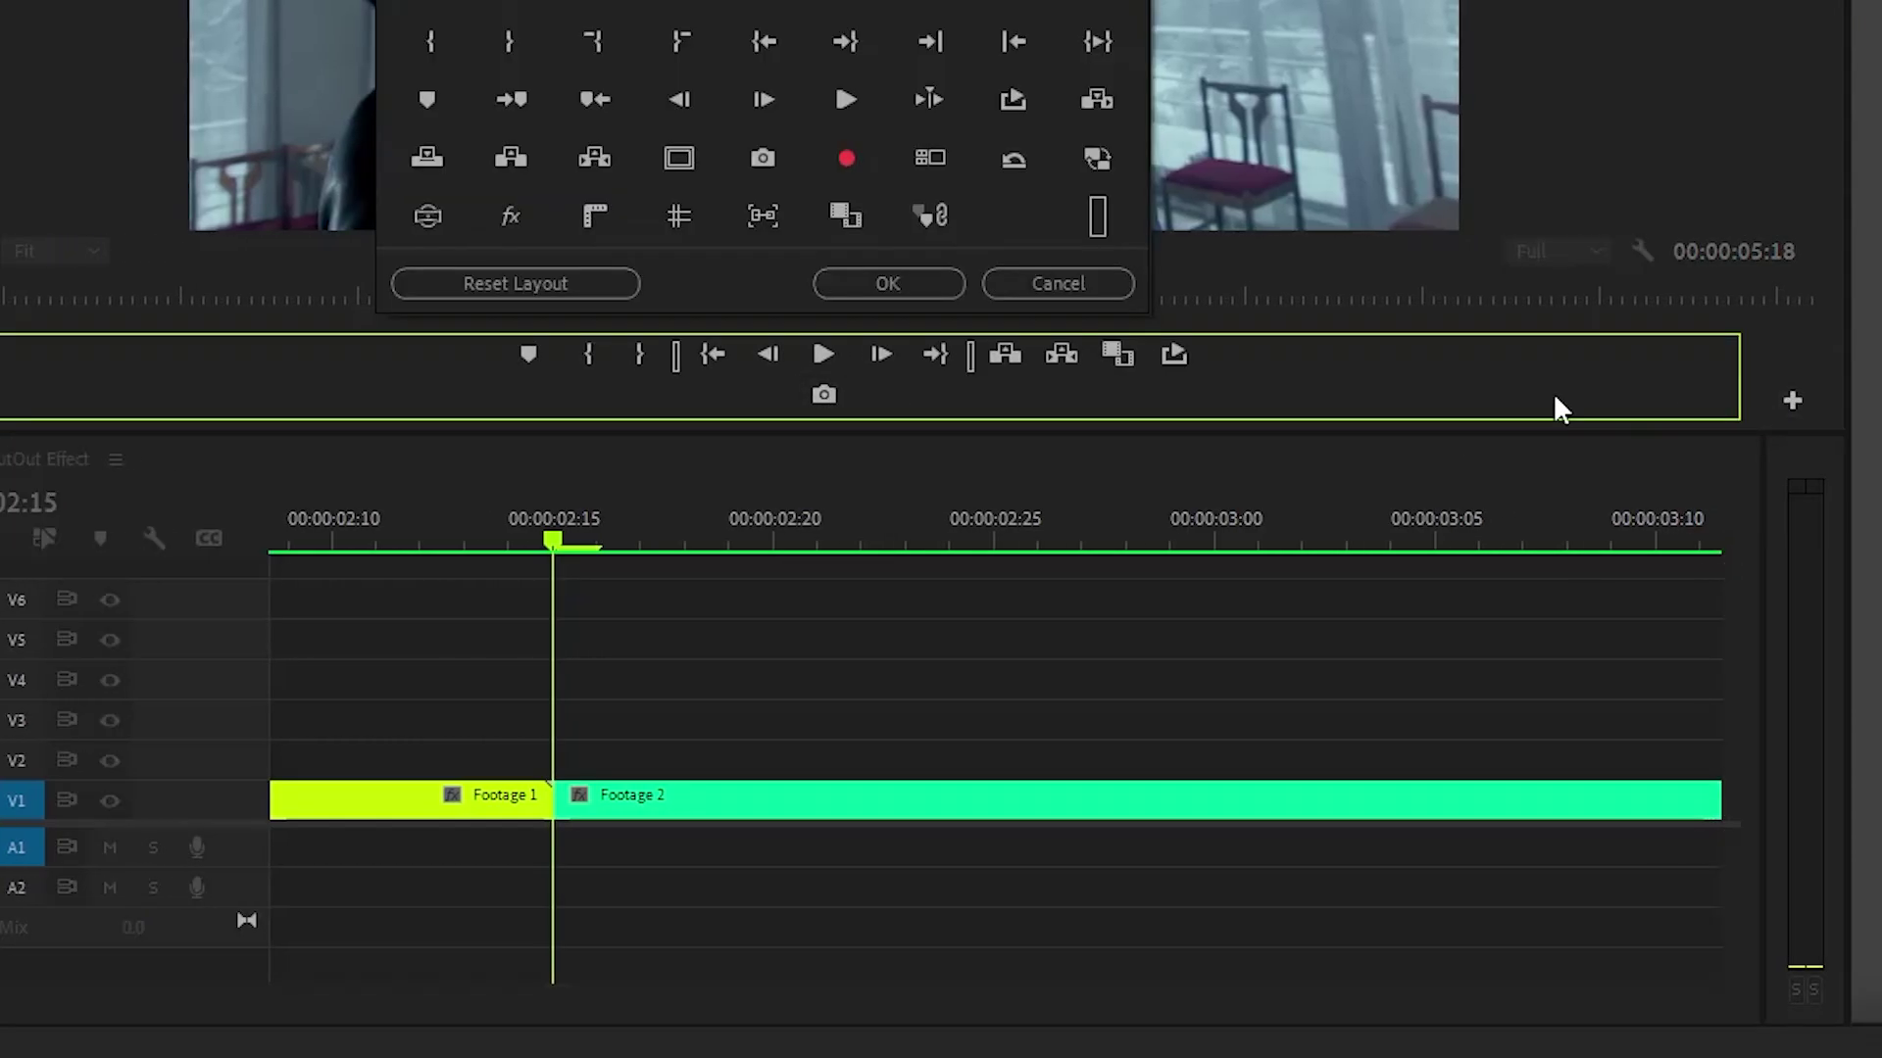
drag(772, 157, 763, 380)
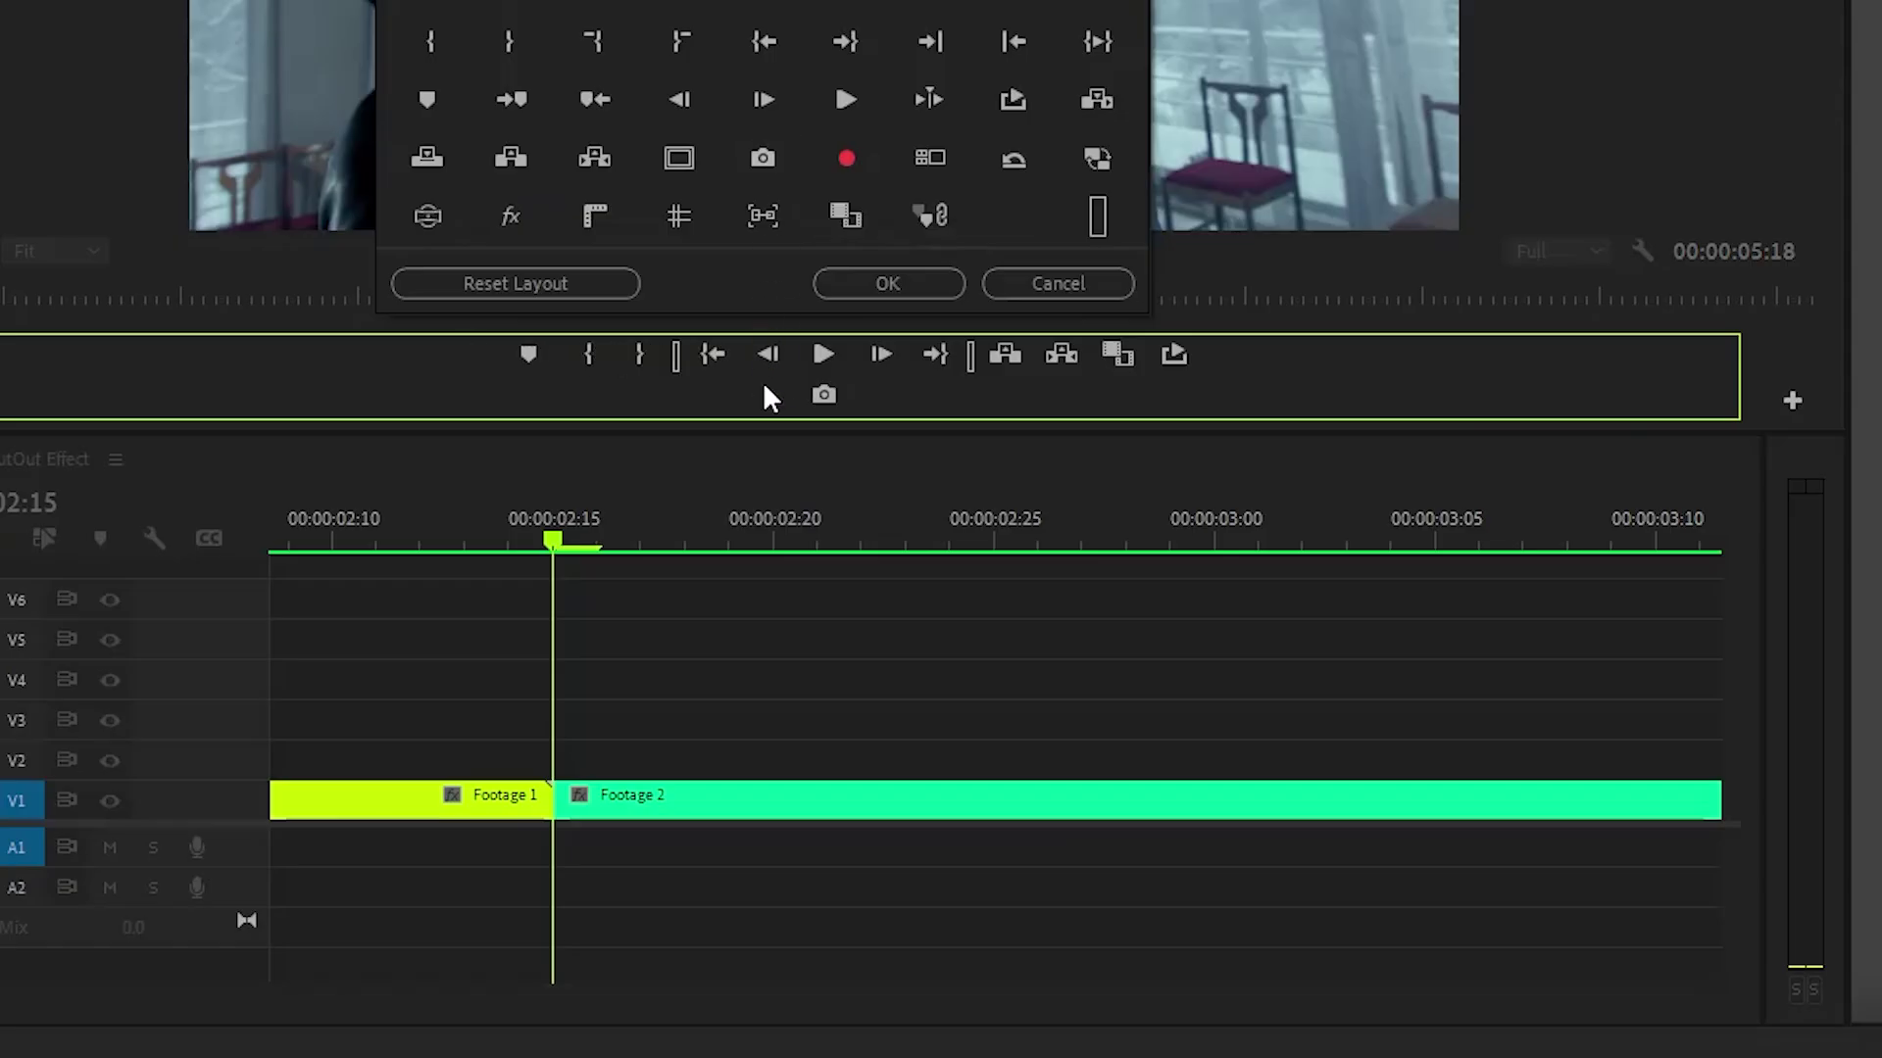
click(831, 289)
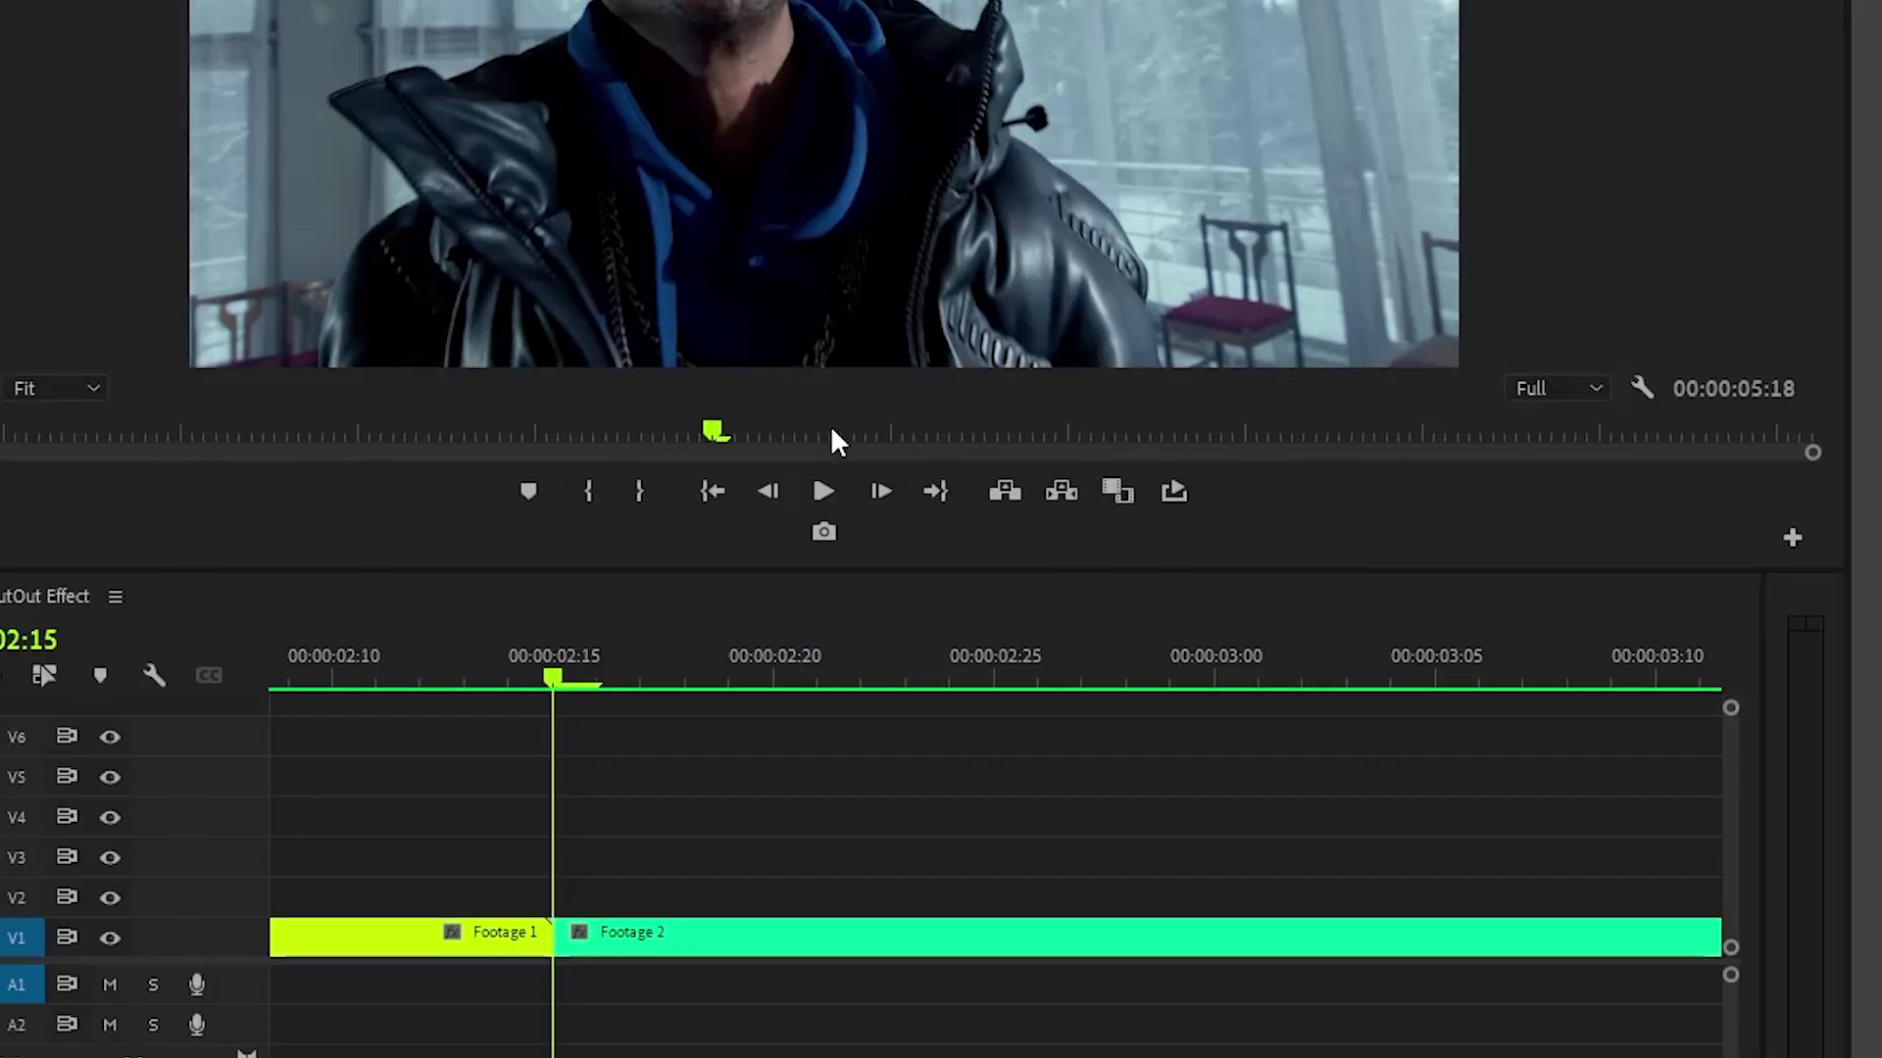
Export the 00:00:02:15 frame as PNG named 'Photo 1', importing it into the project.
click(826, 532)
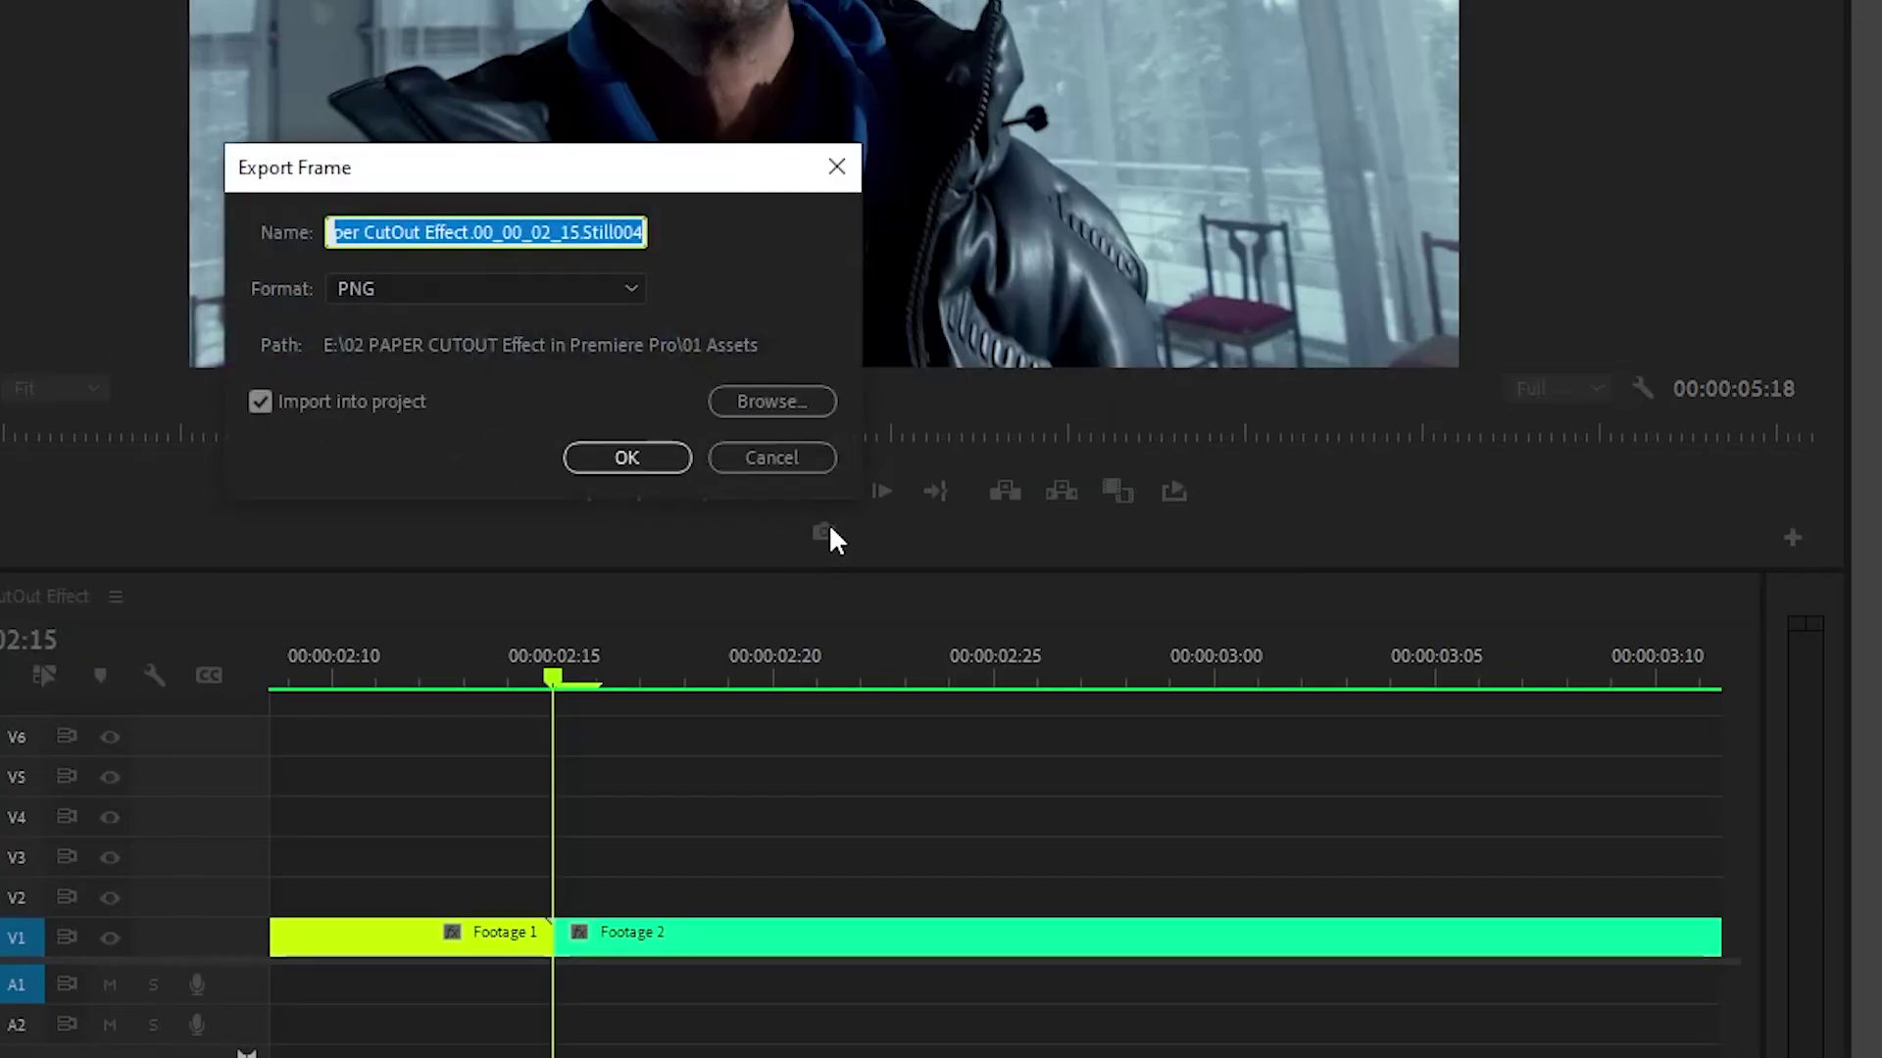
click(501, 291)
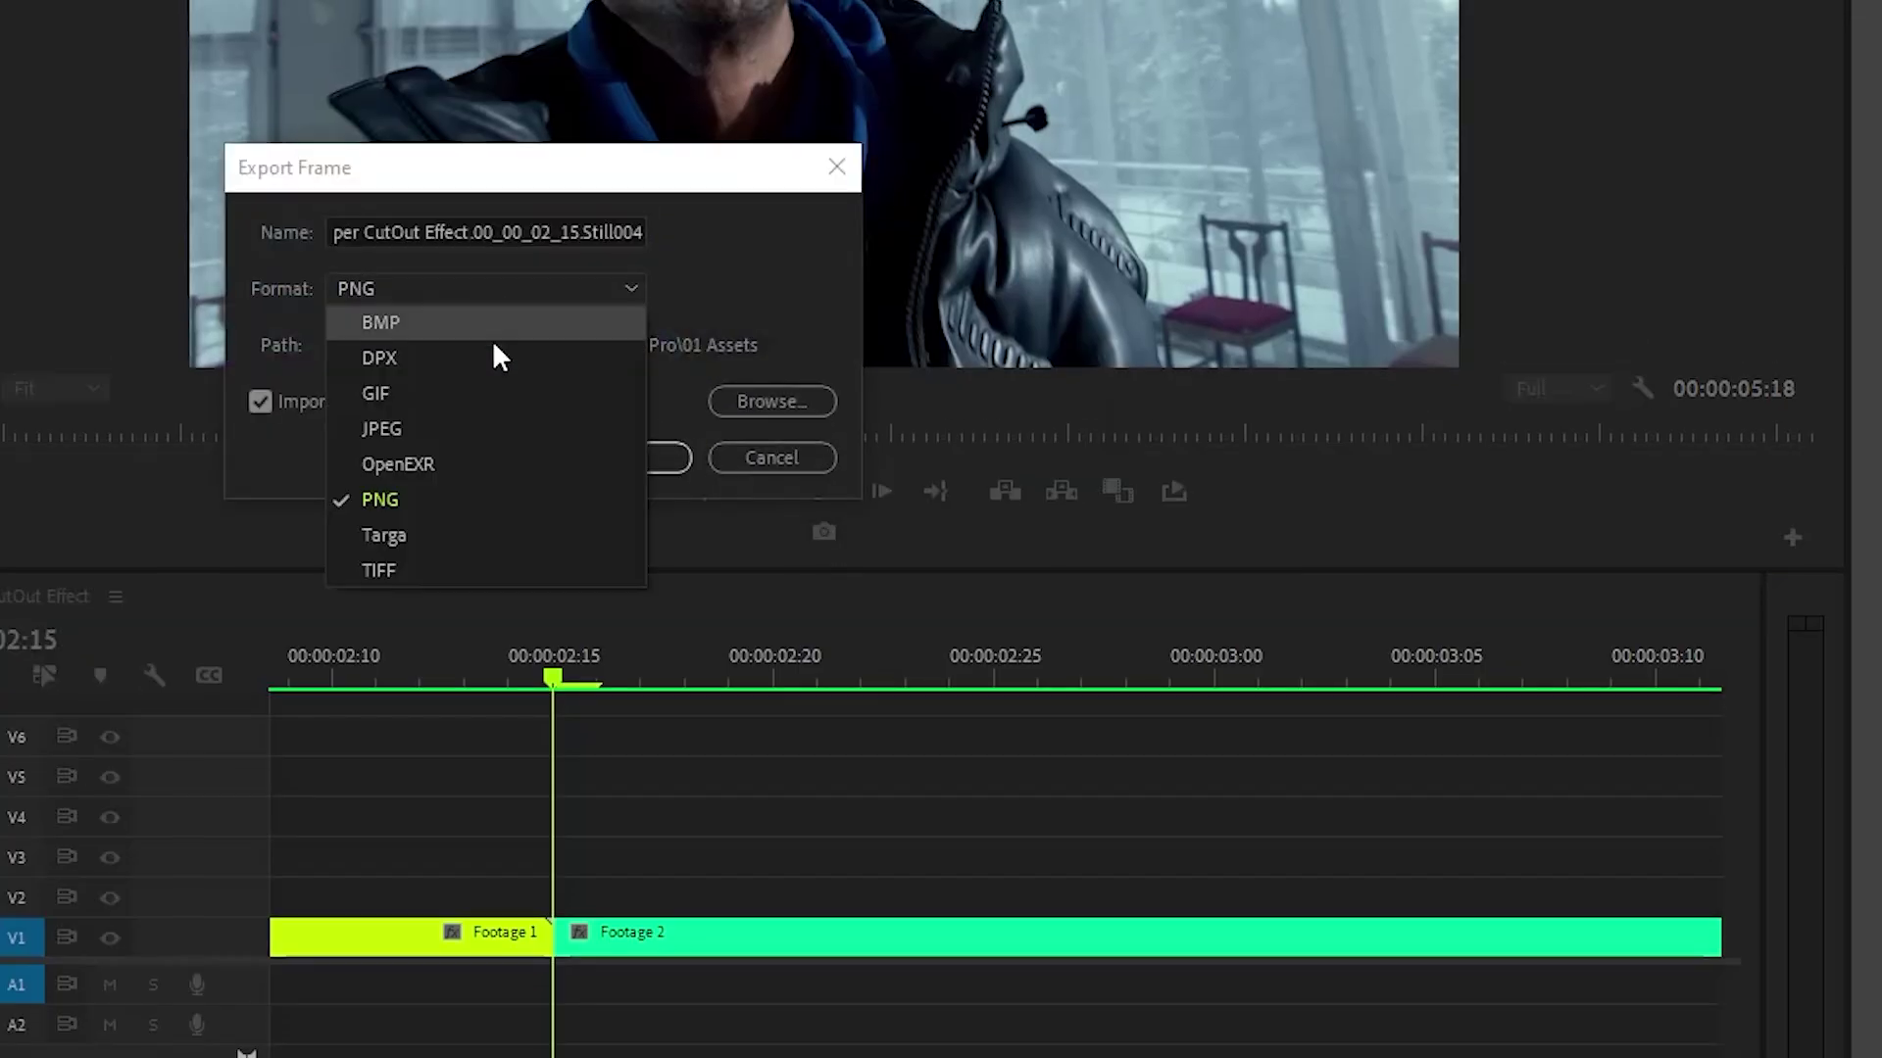
click(431, 497)
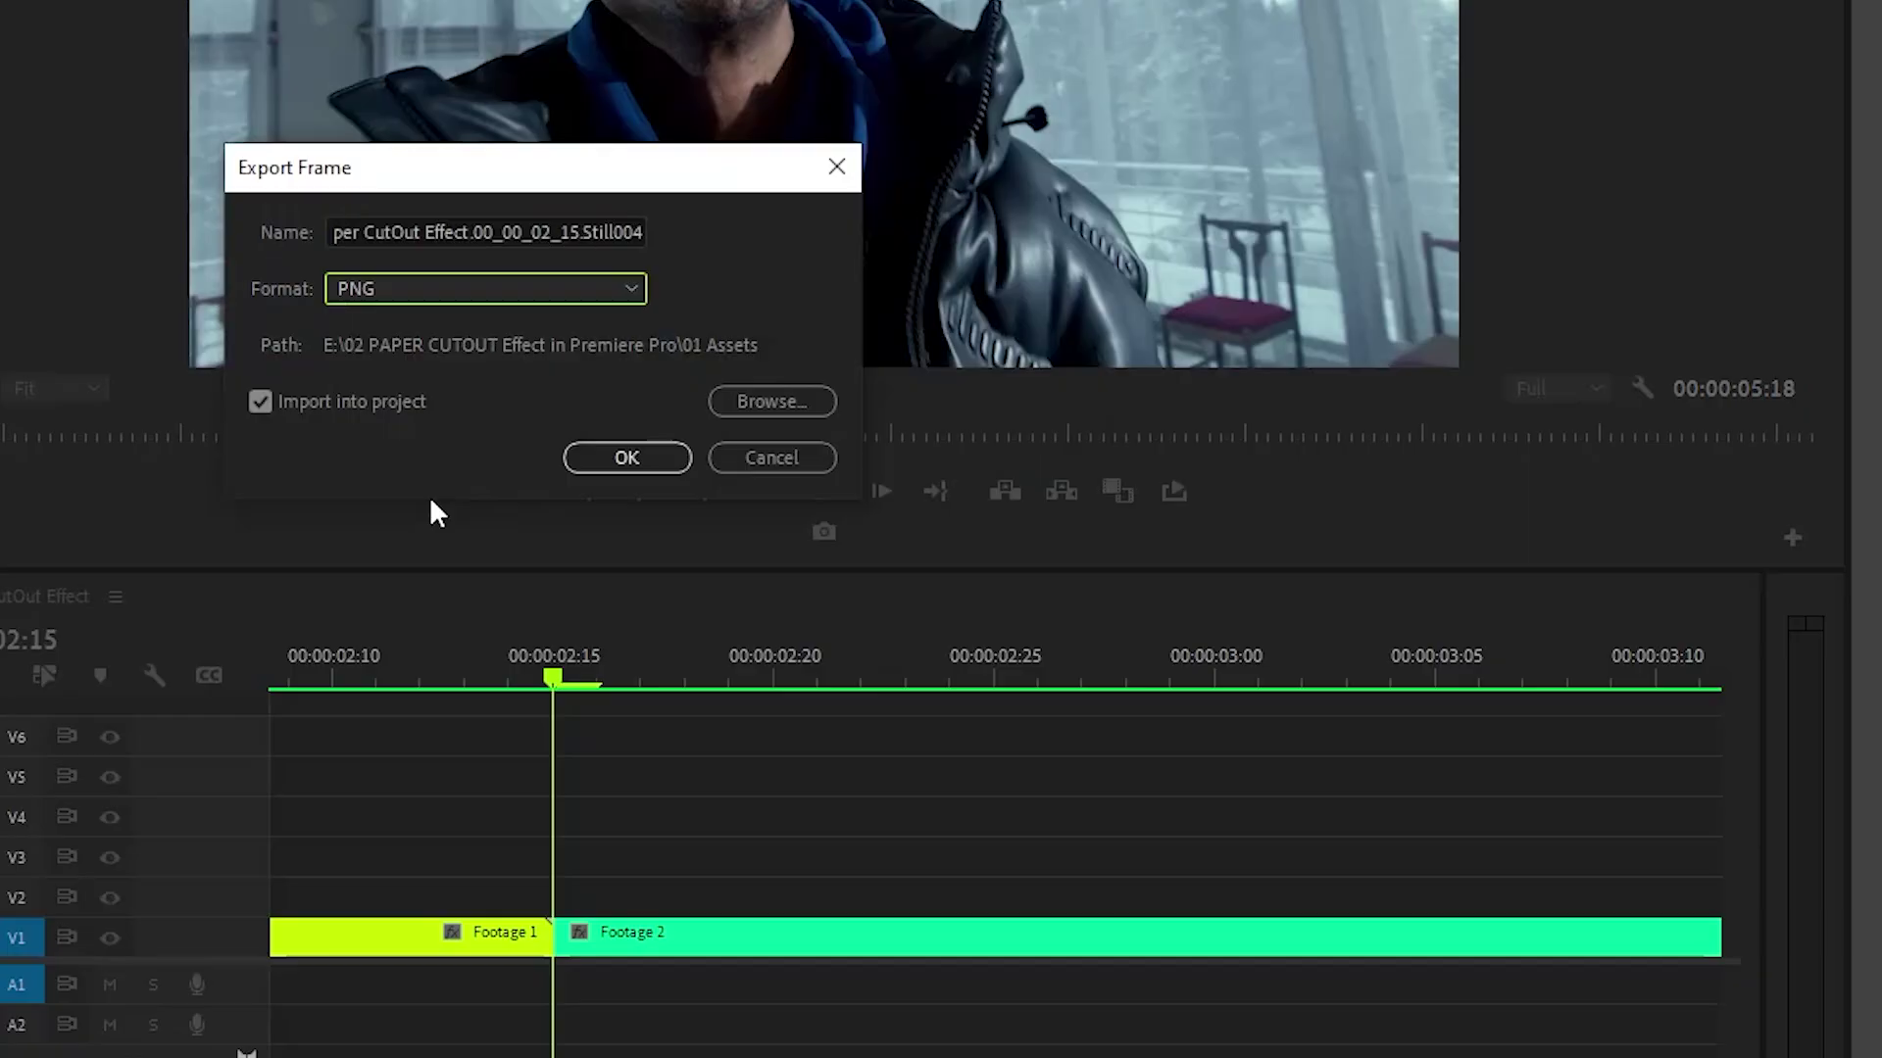
click(327, 404)
click(362, 407)
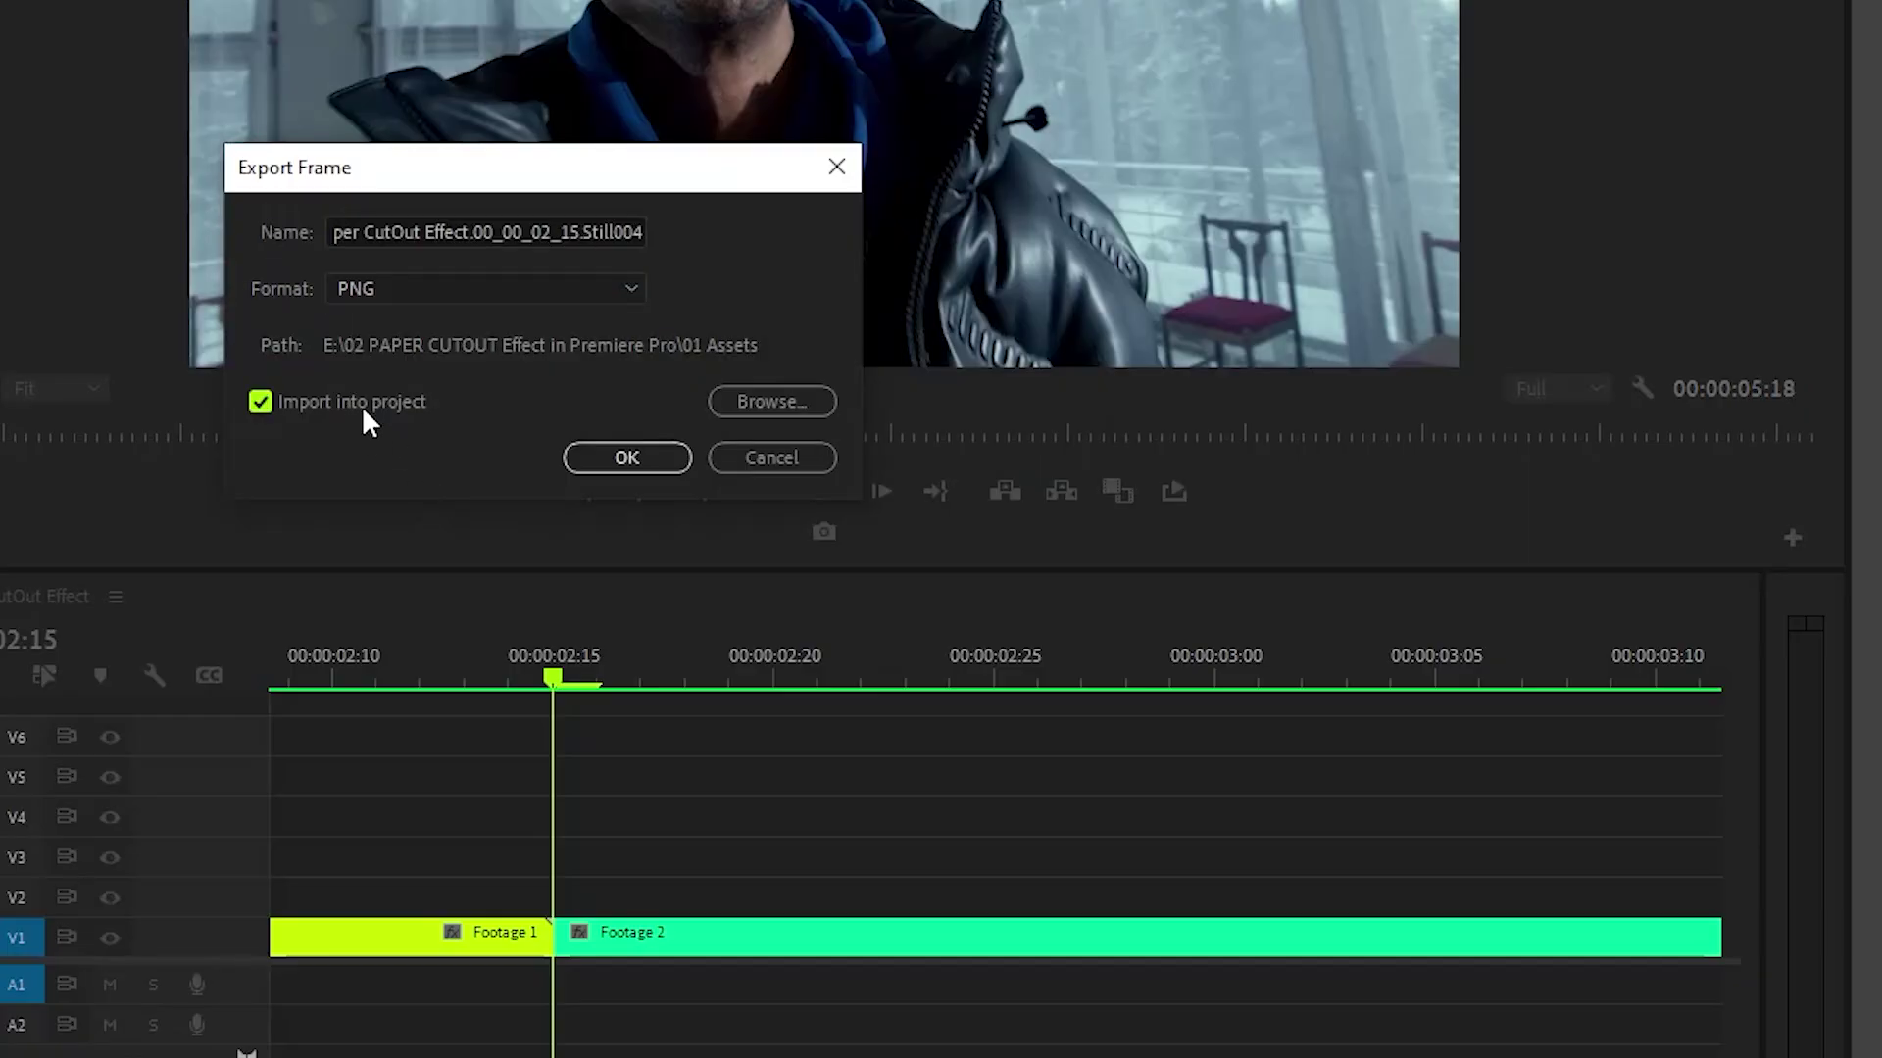
click(515, 243)
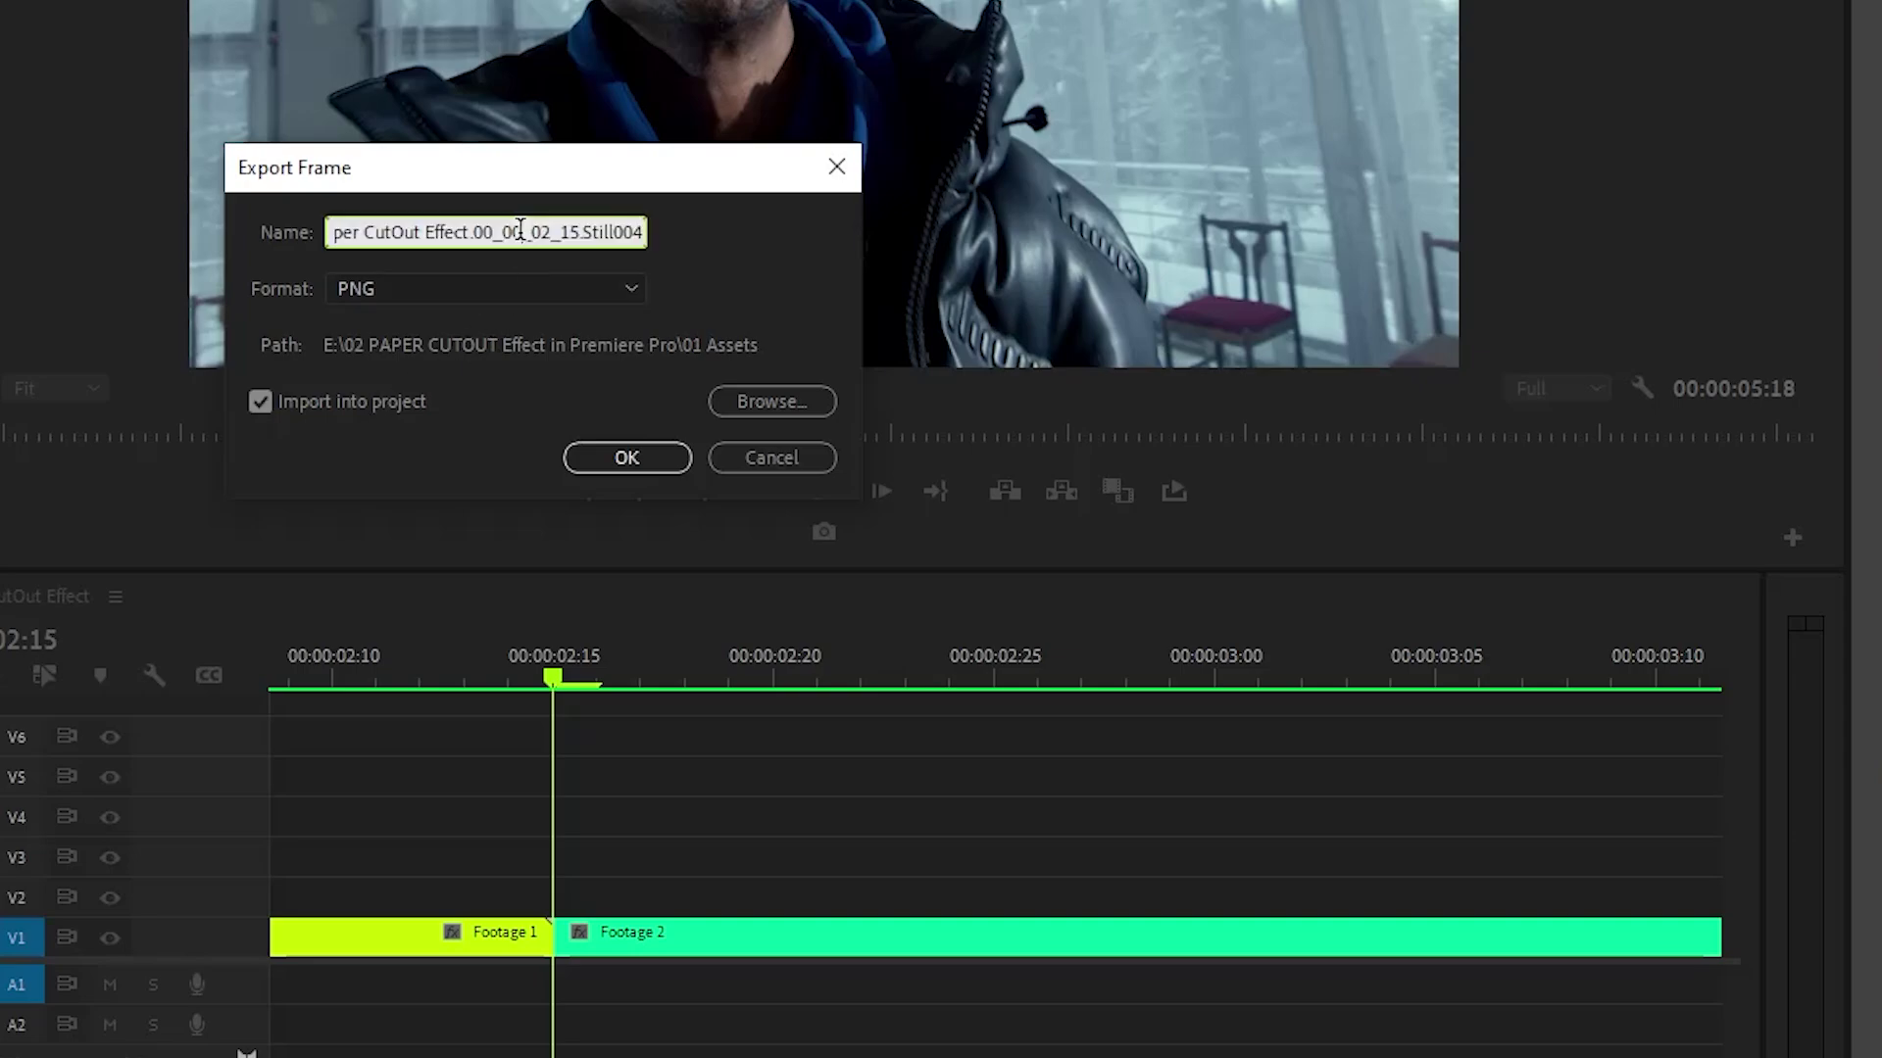
key(ctrl+a)
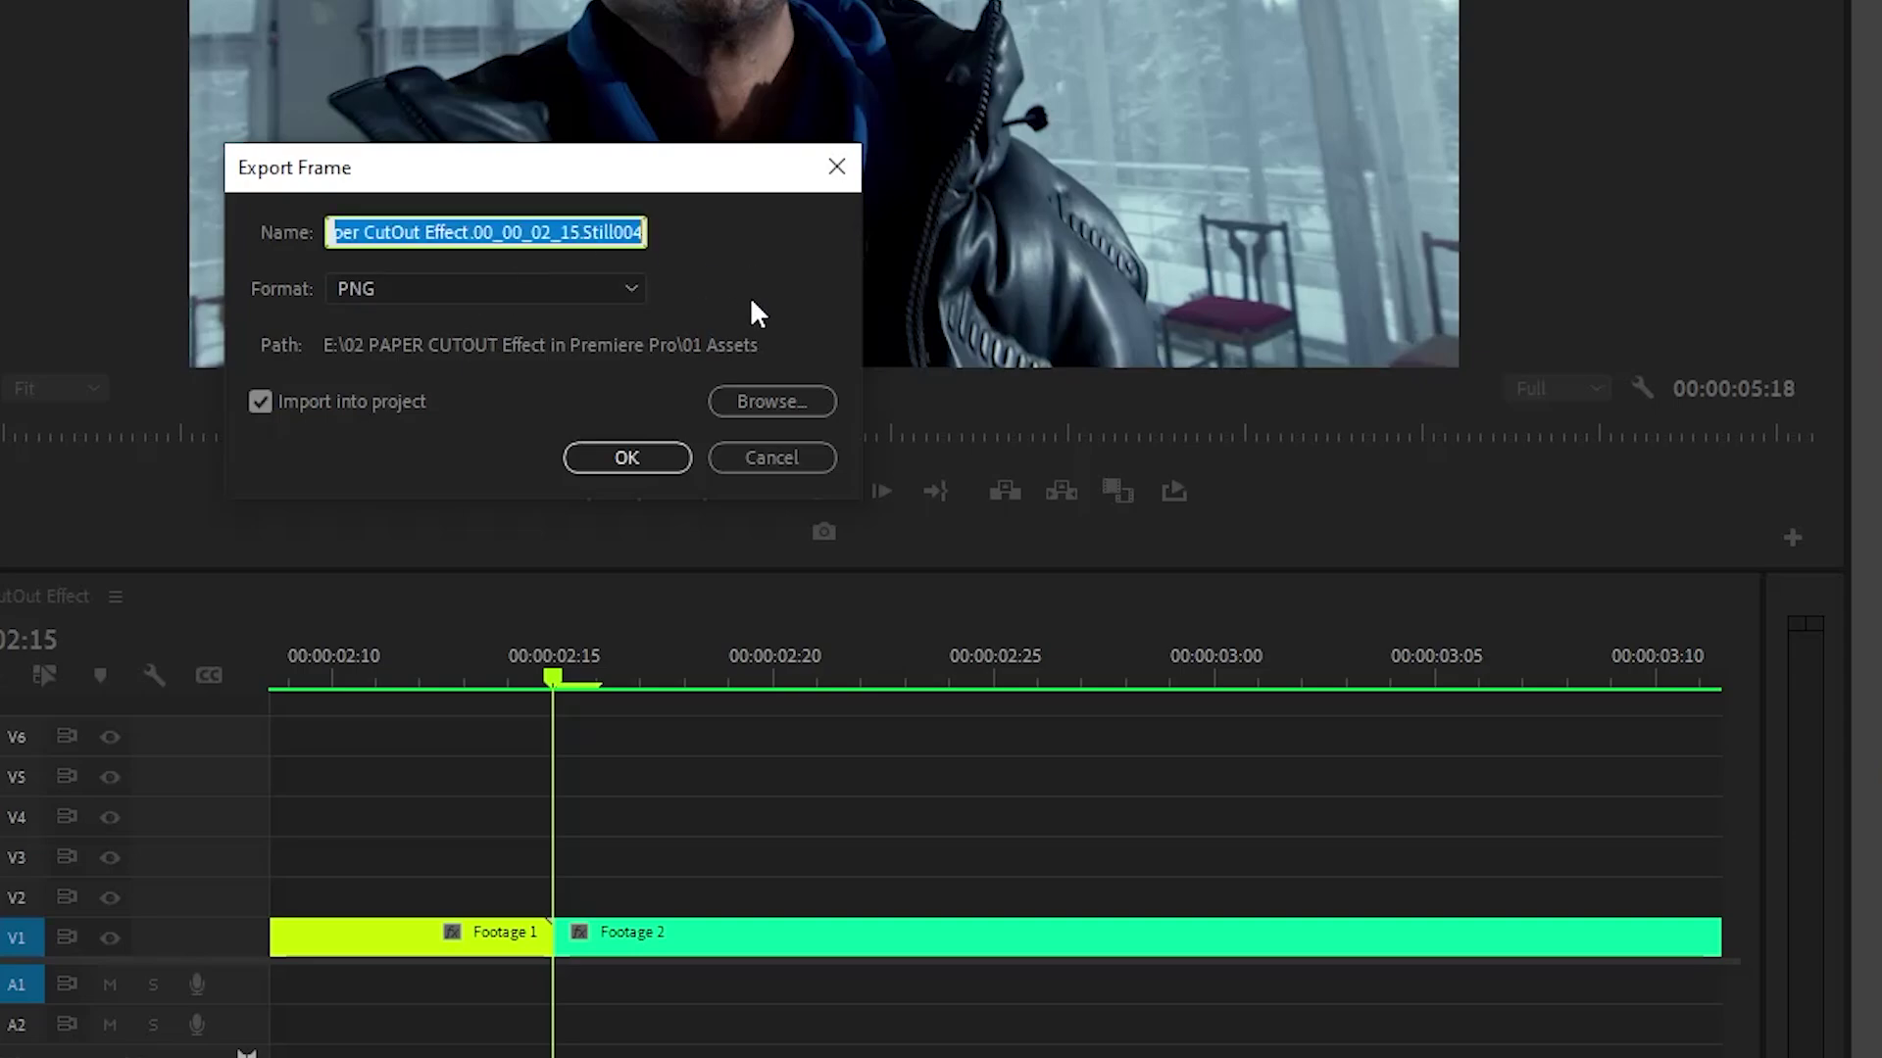
text(Photo 1)
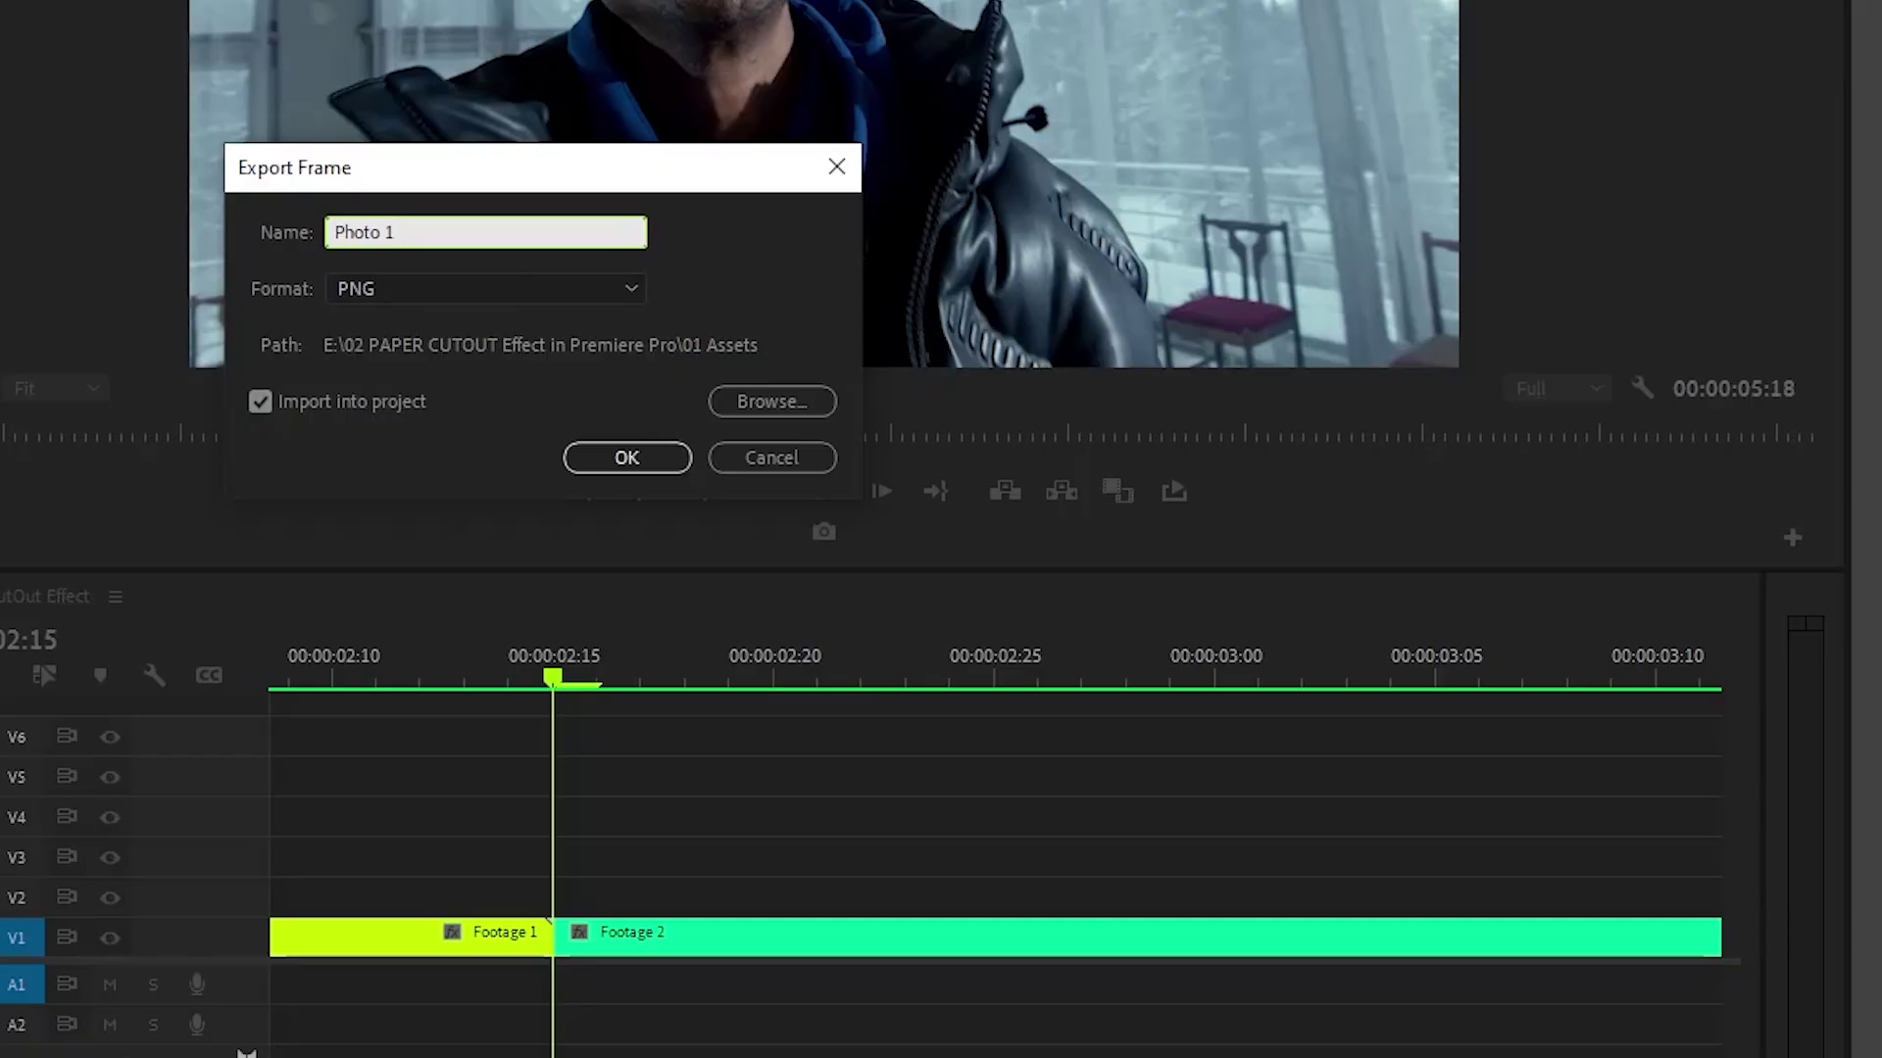
click(639, 448)
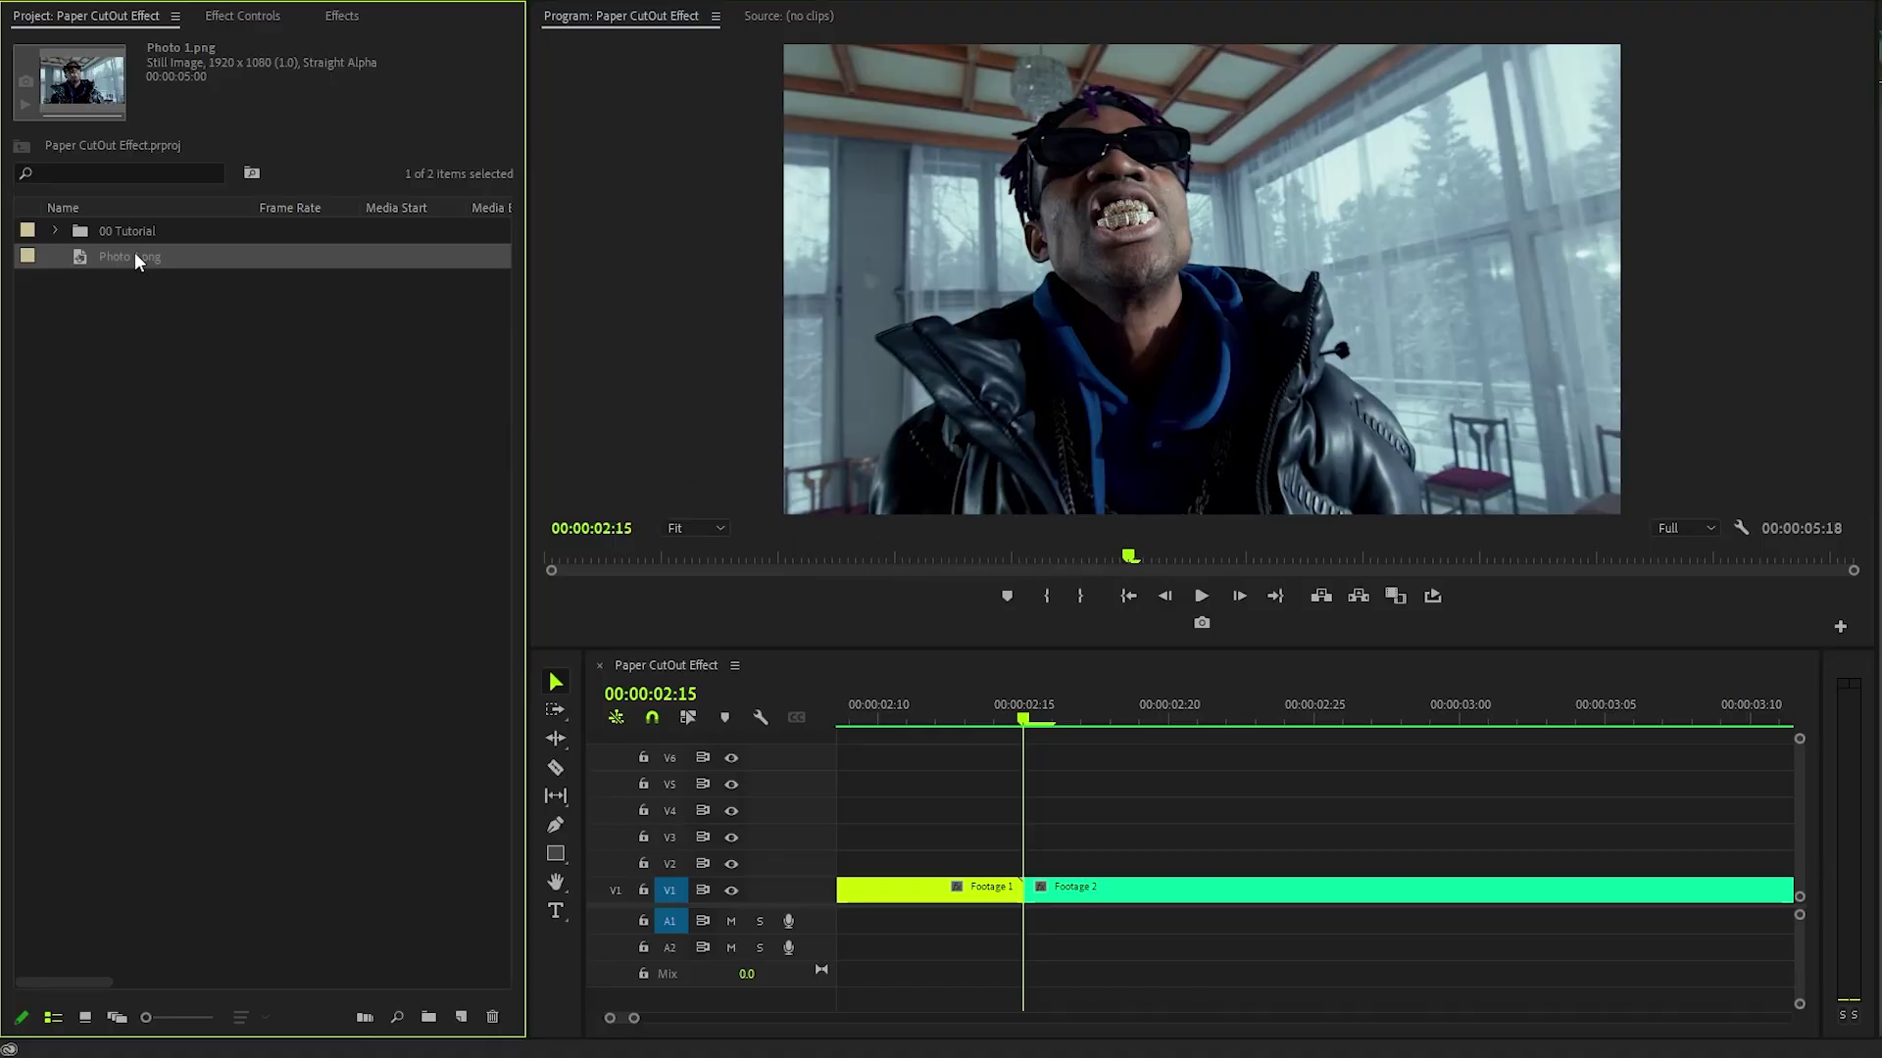
Place Photo 1.png on V2 and set its duration to 35 frames (00:00:01:05).
drag(83, 255, 874, 853)
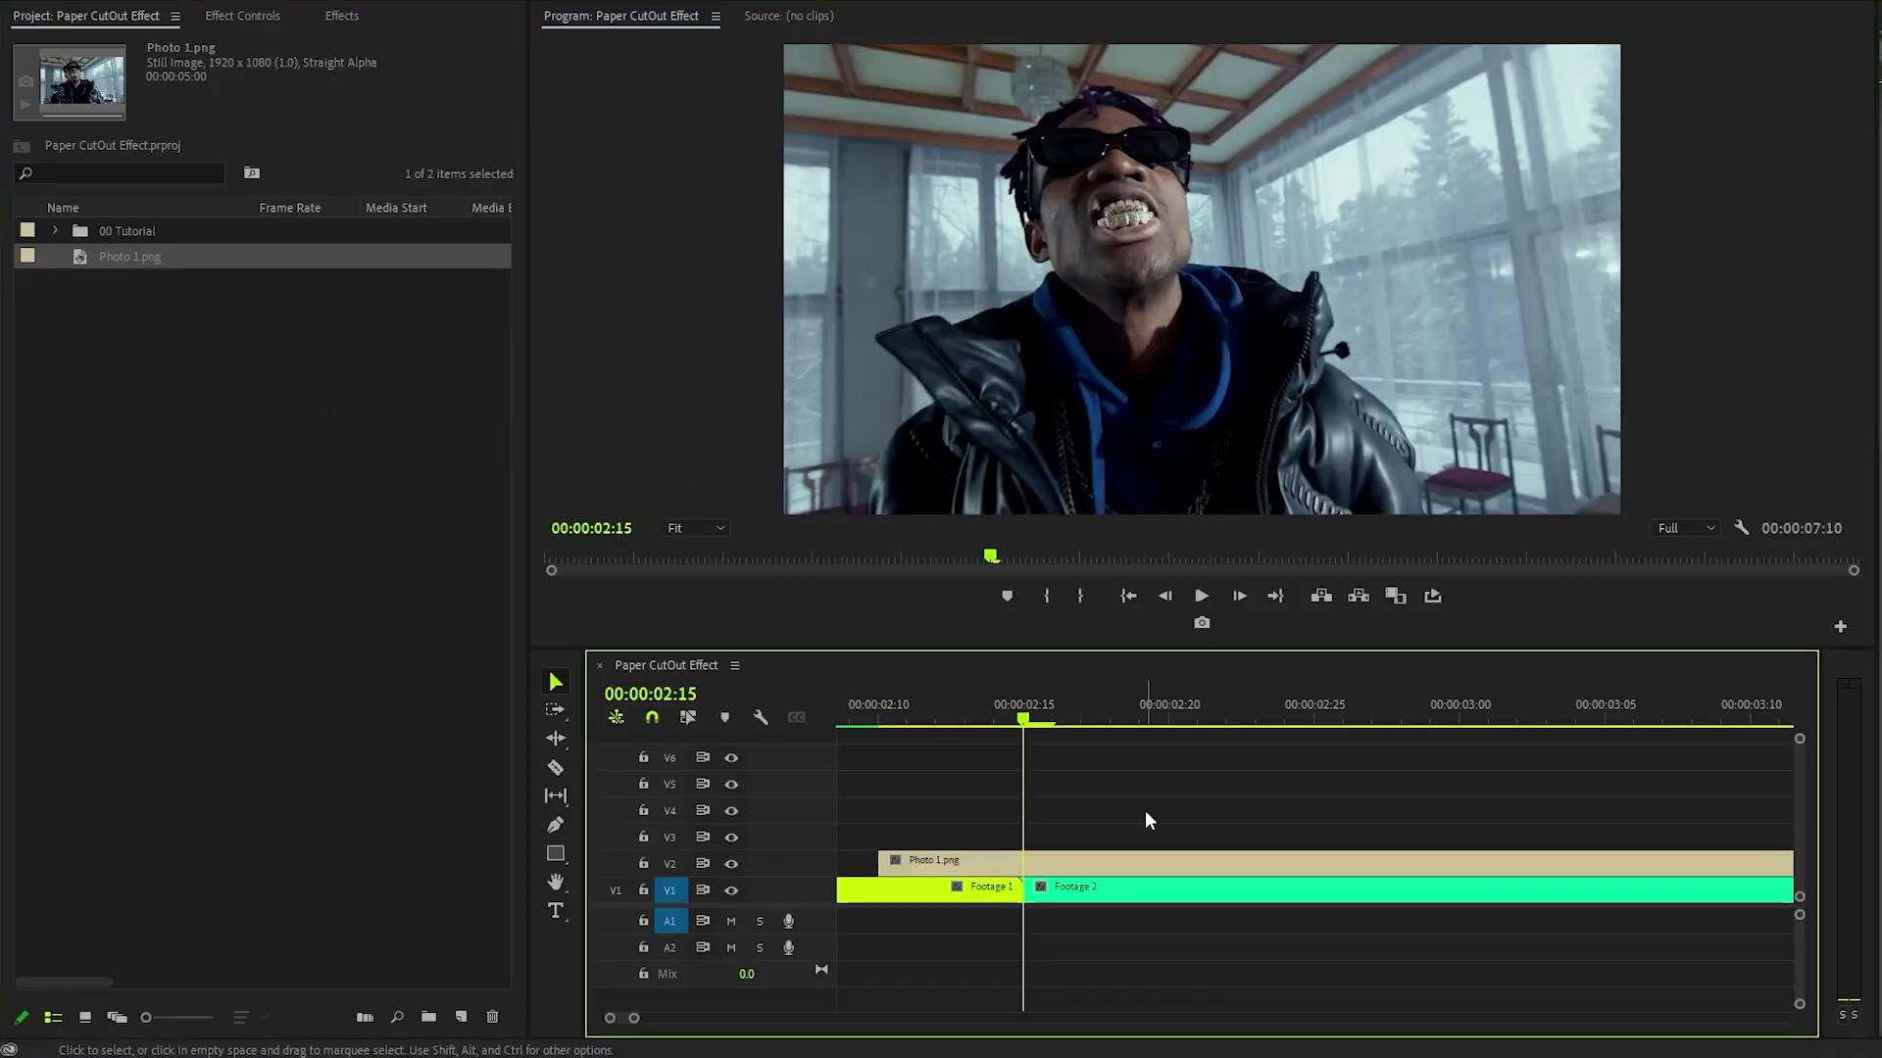
click(1135, 862)
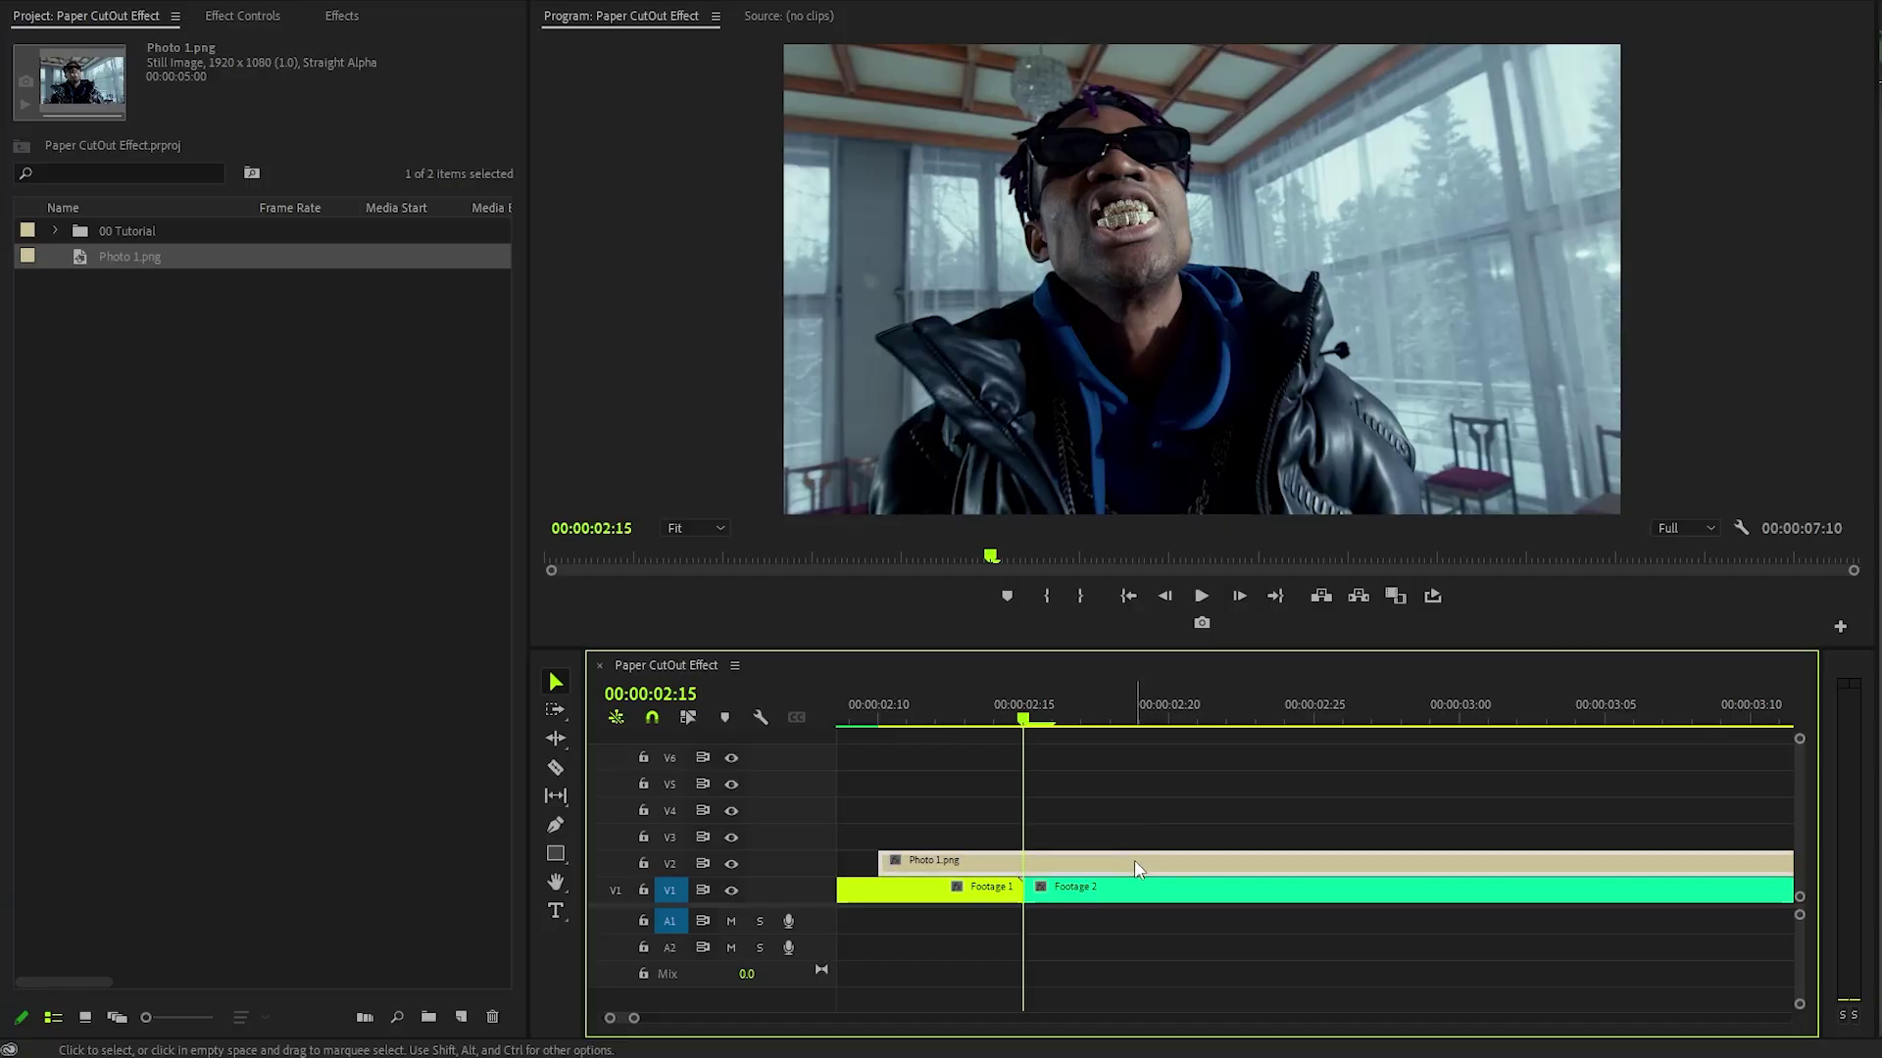
right_click(1135, 866)
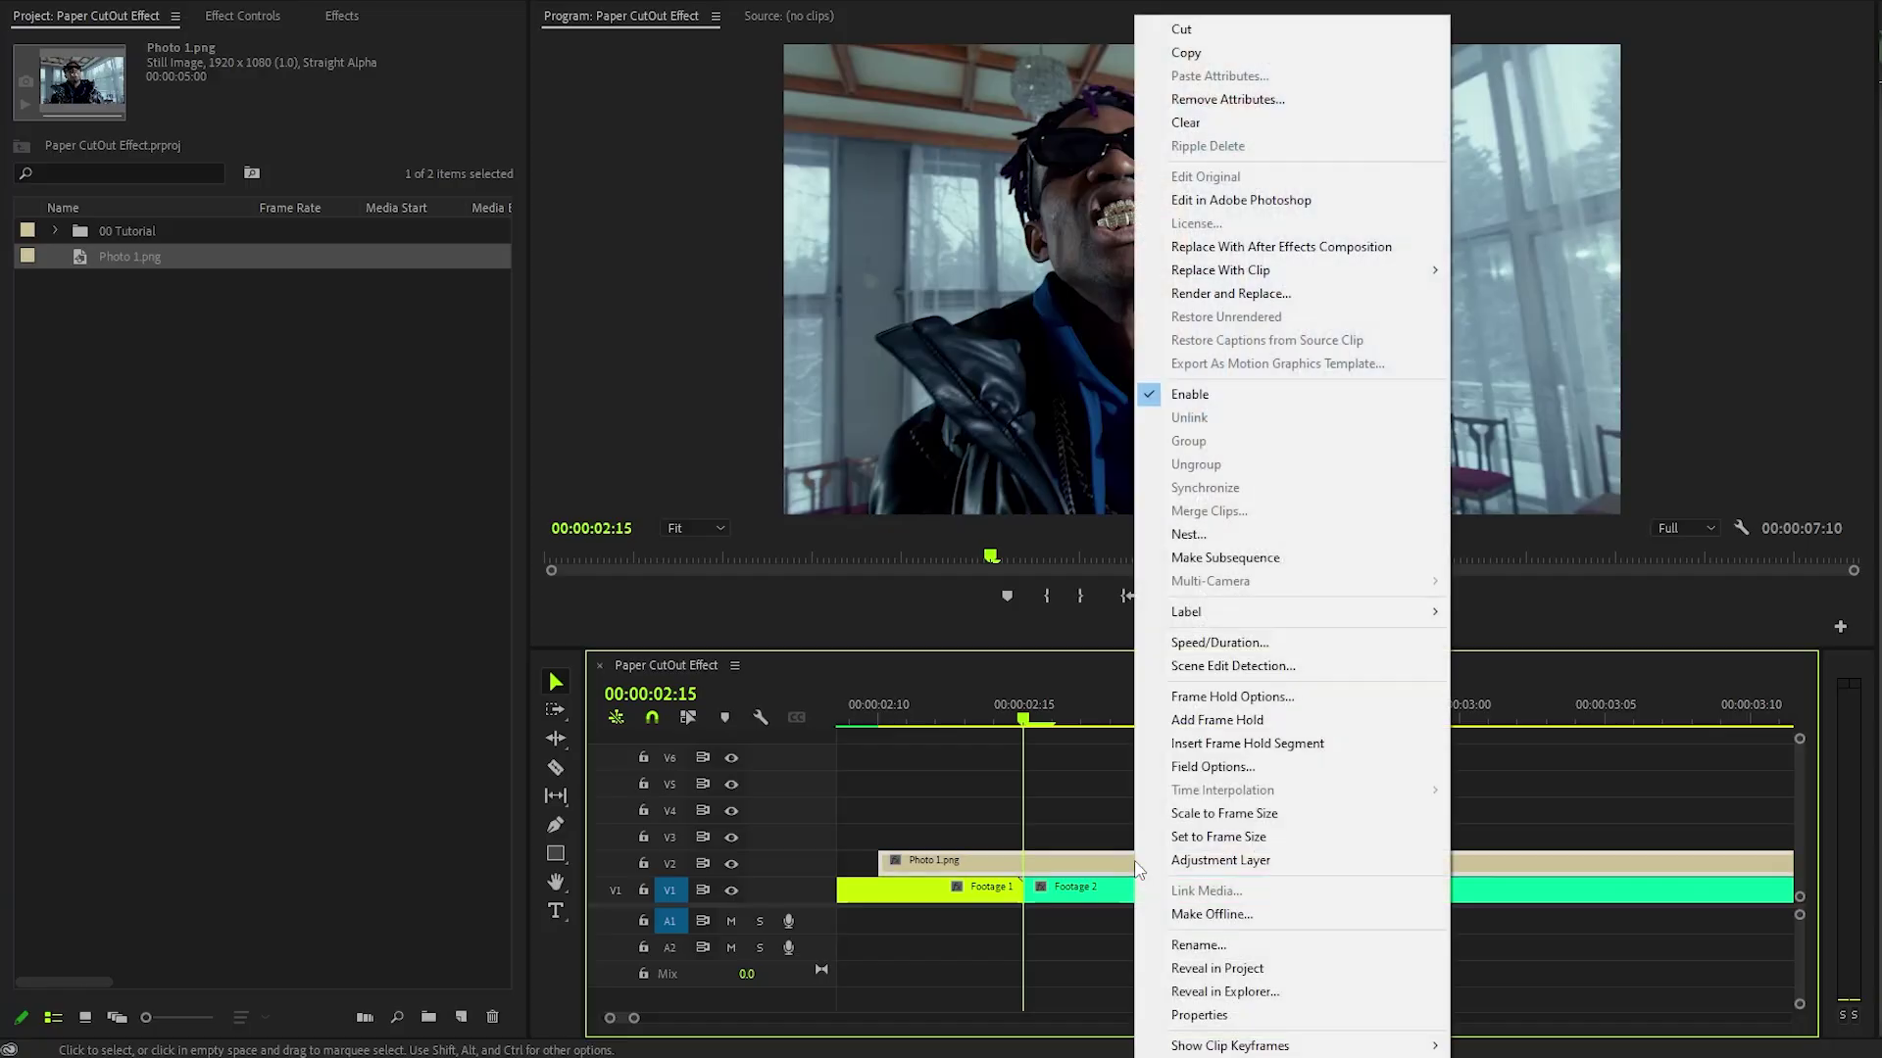
click(1215, 643)
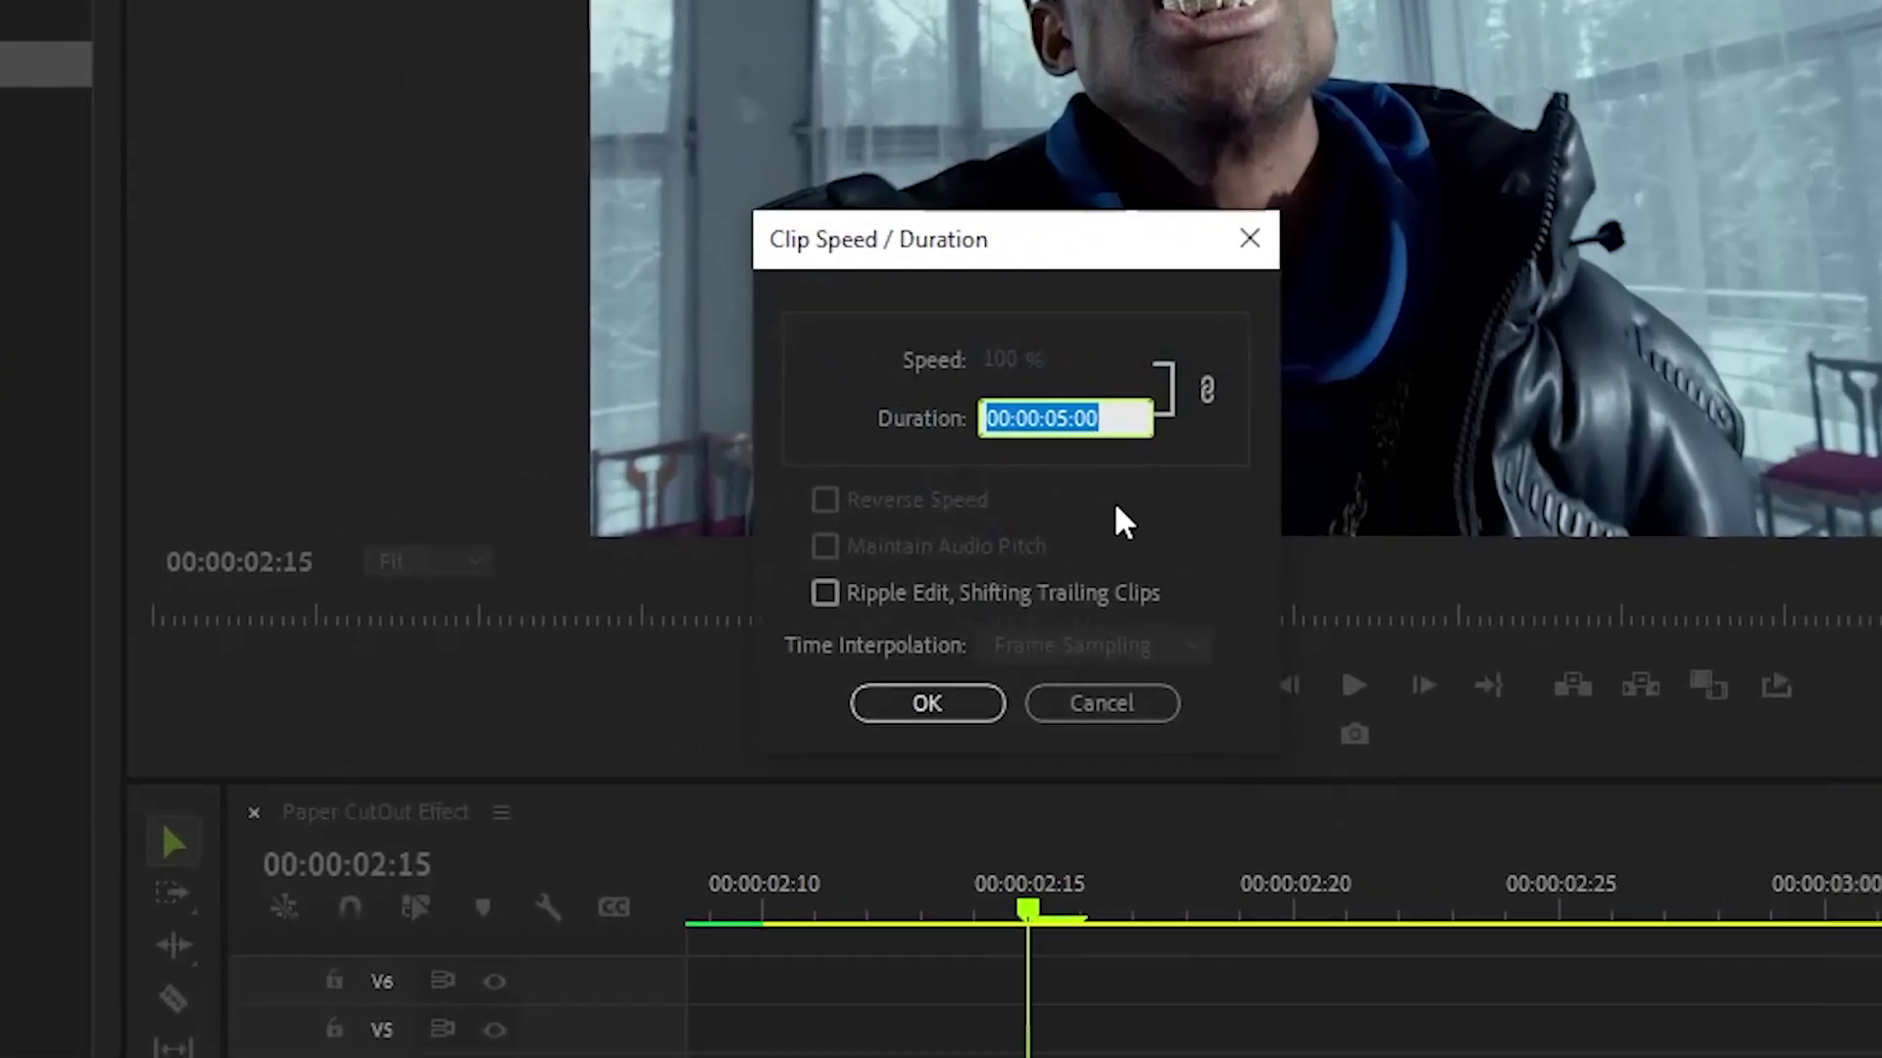
text(35)
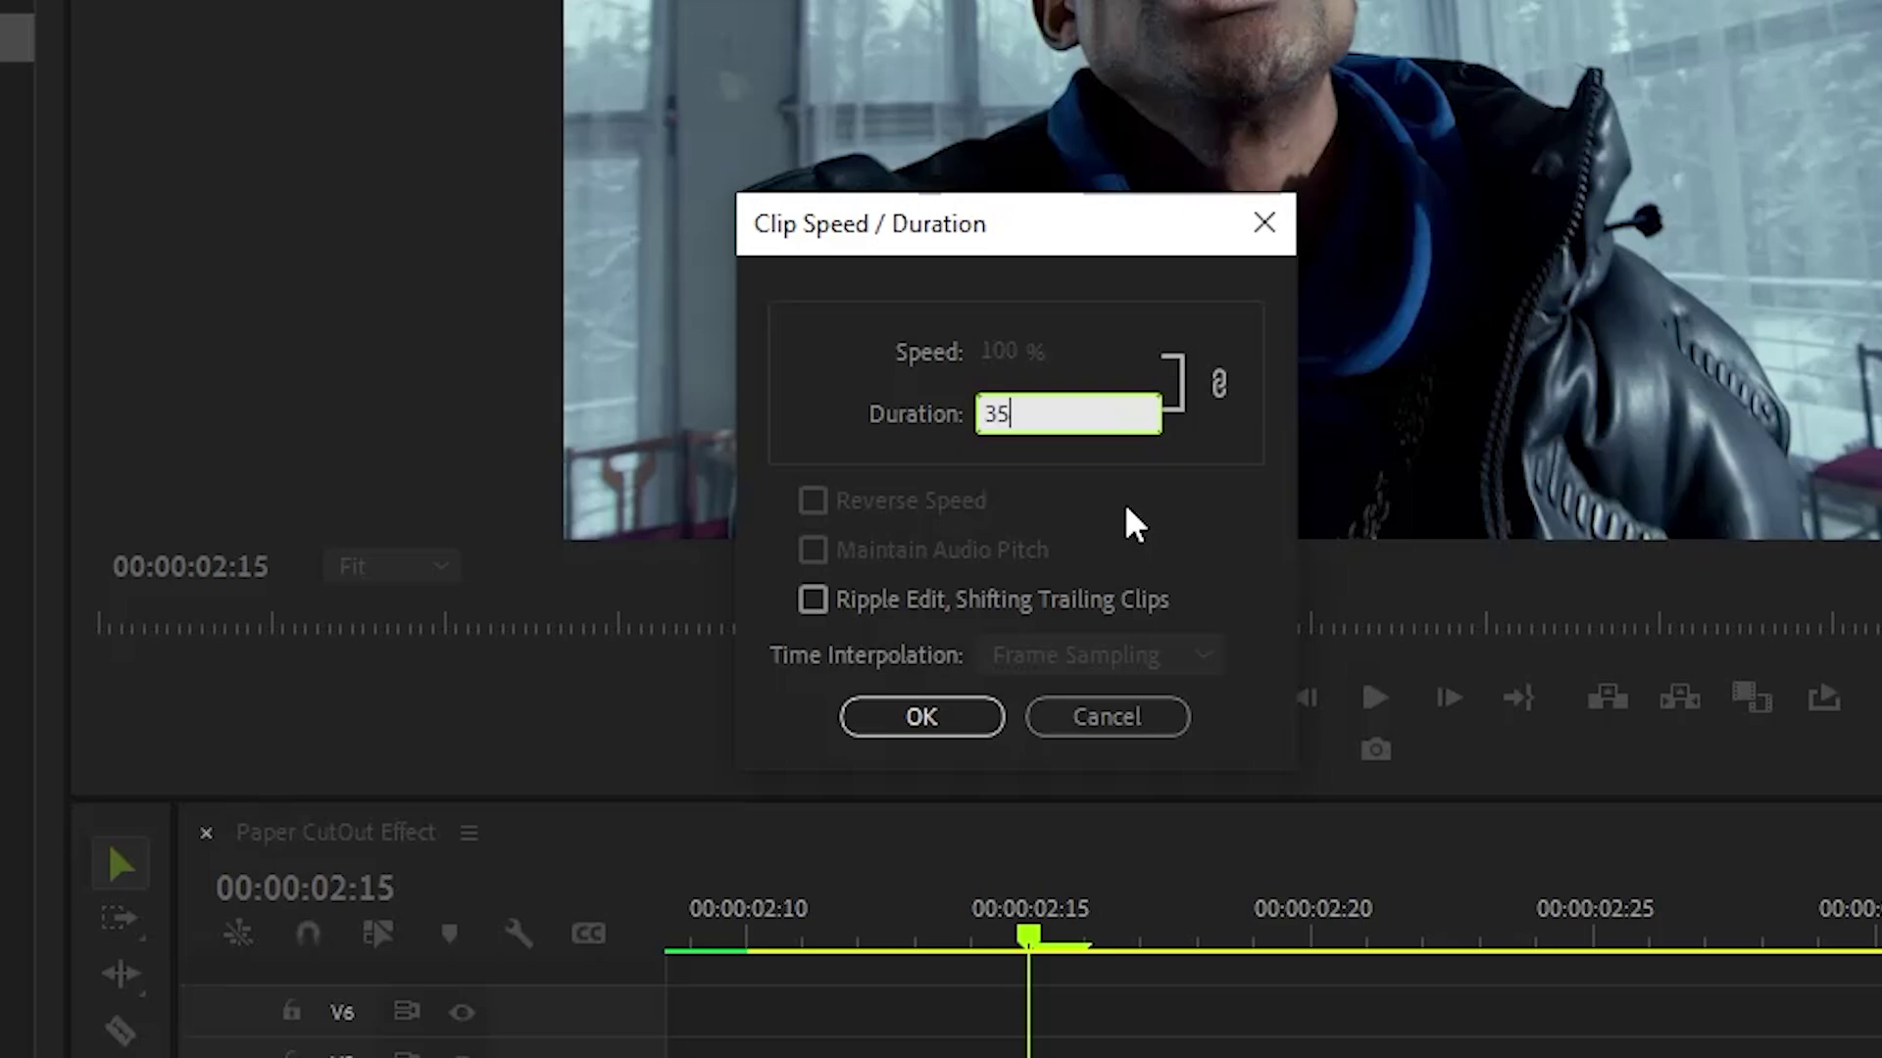
key(Return)
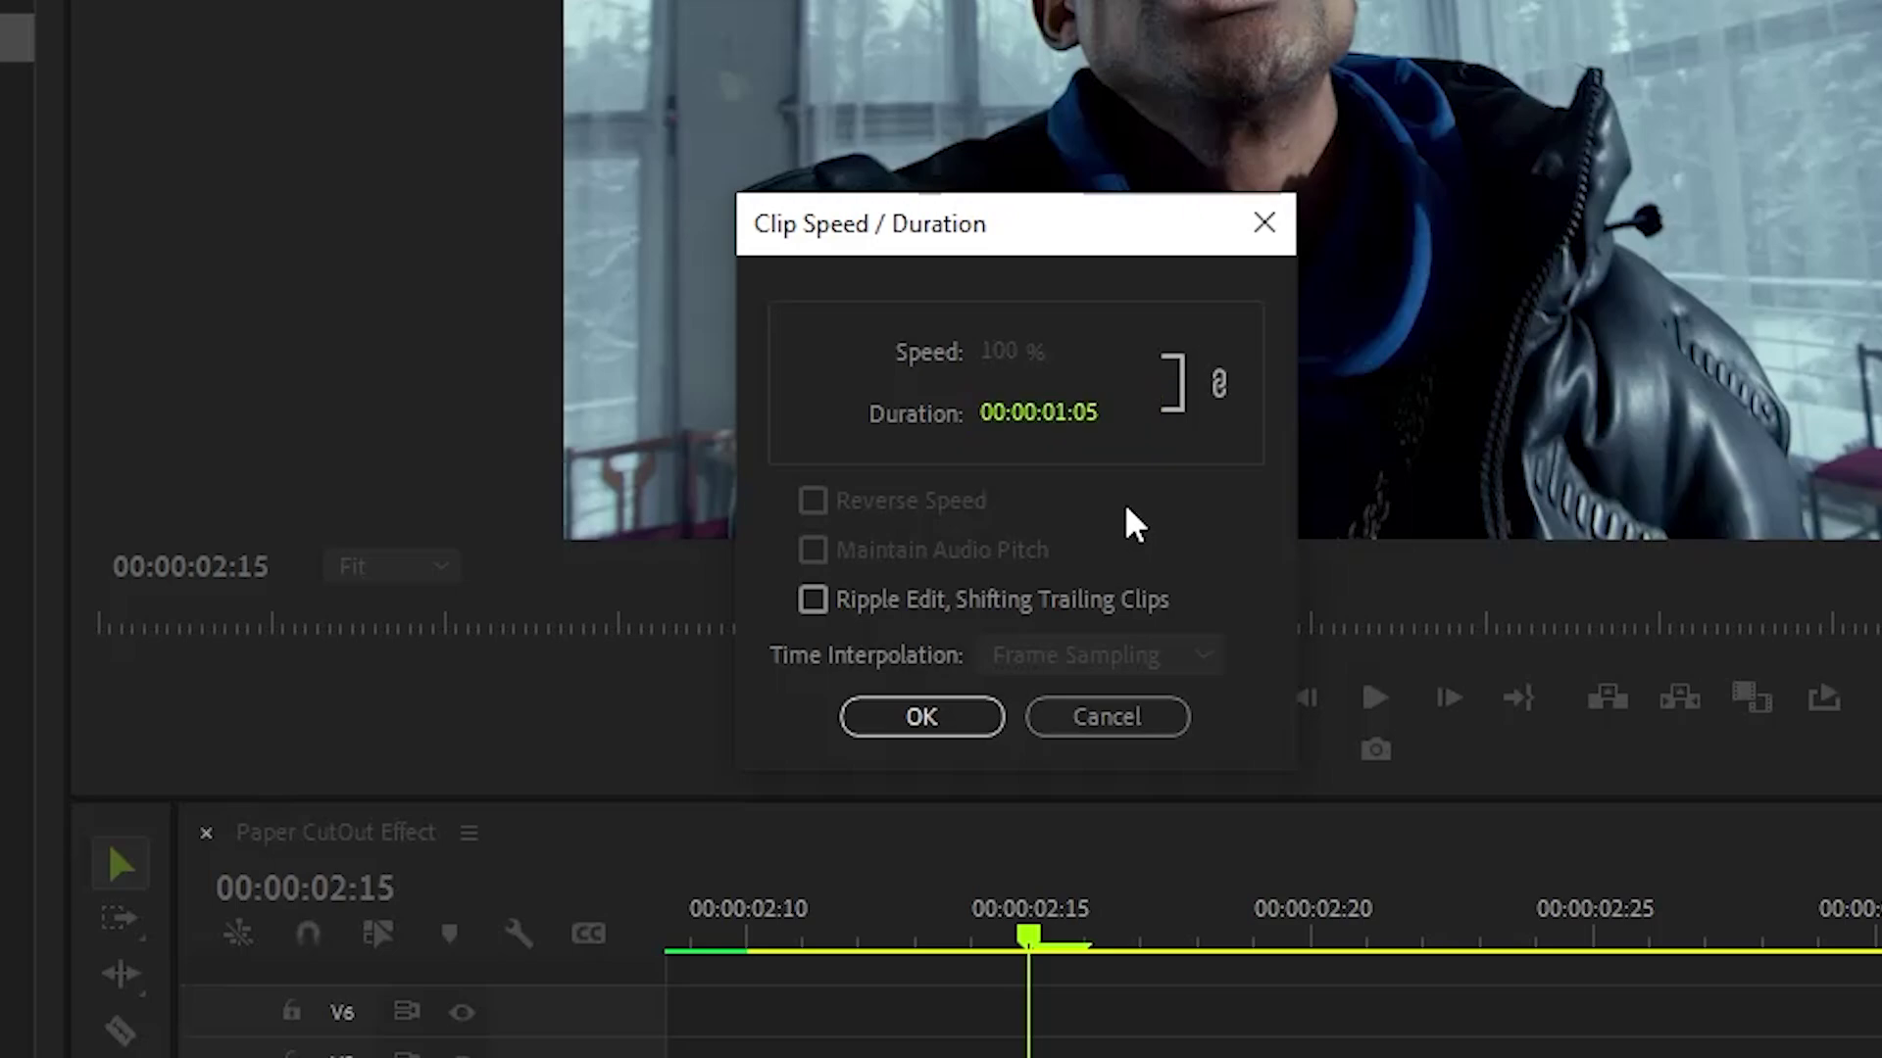
click(920, 719)
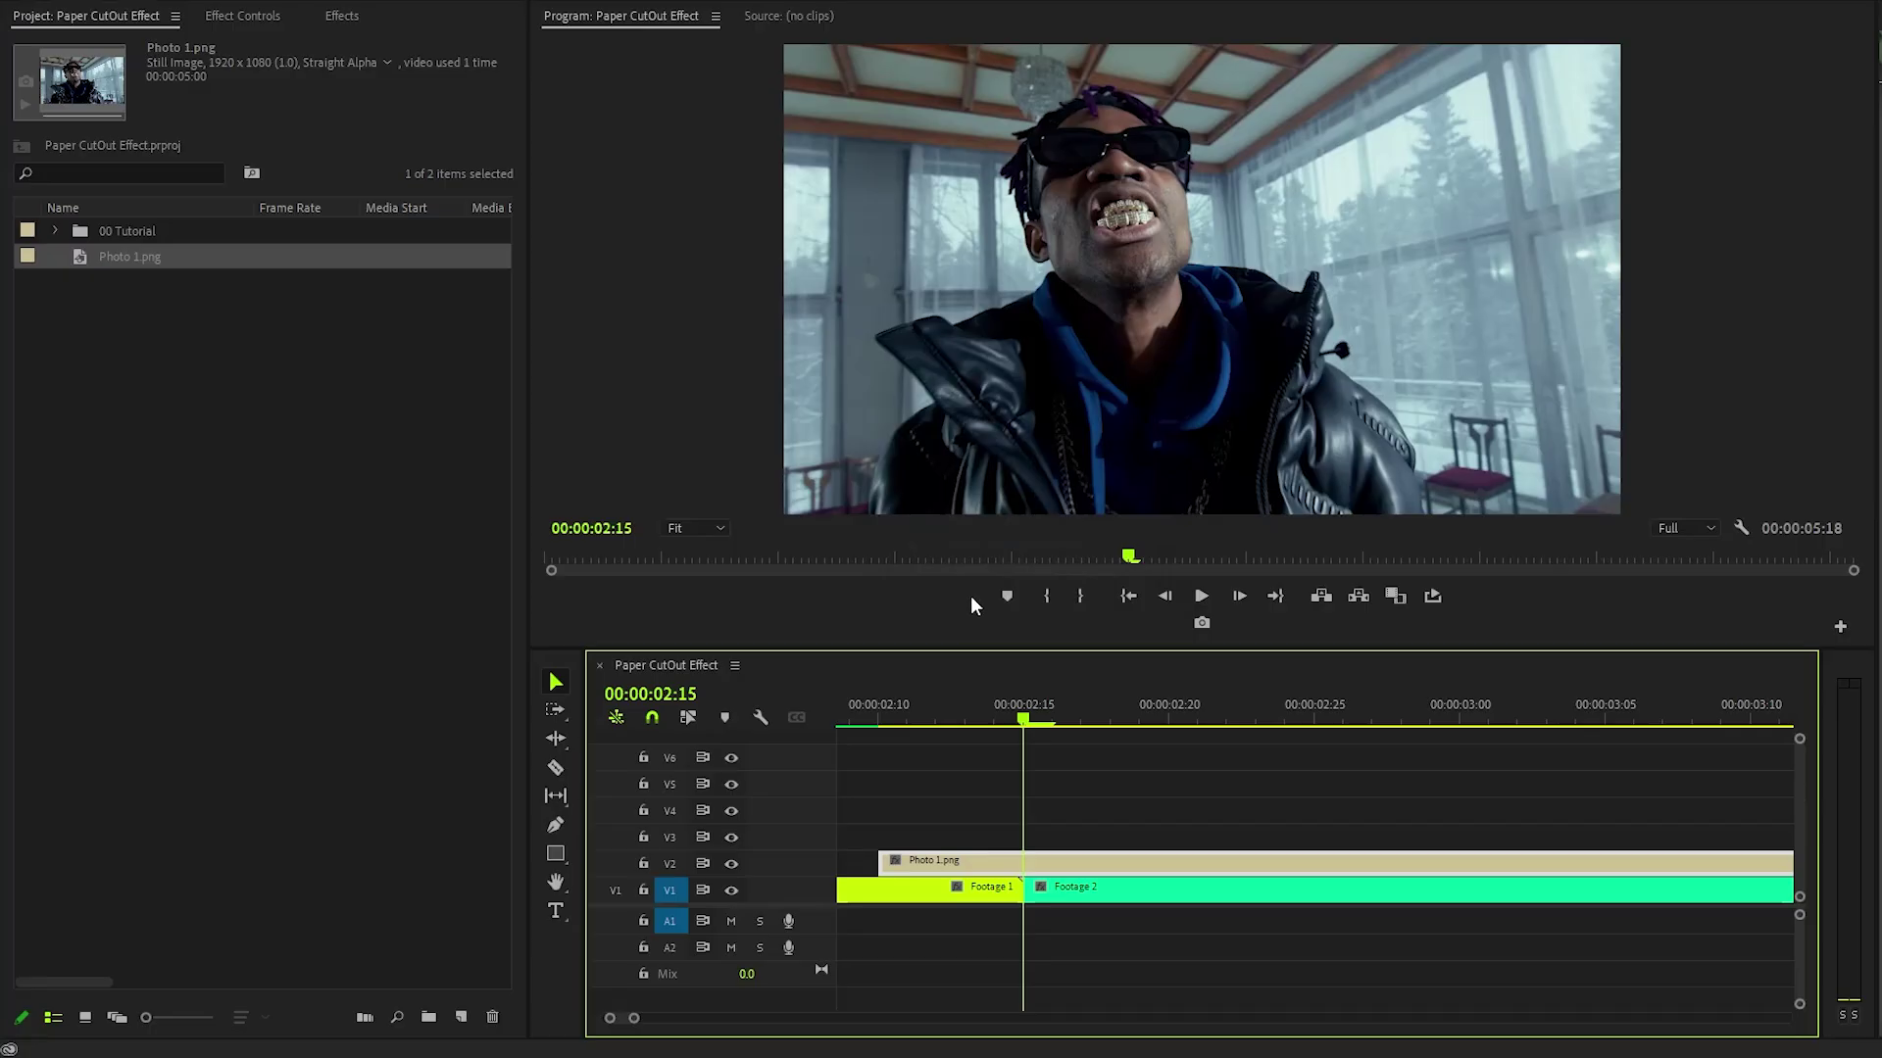
Slide the Photo 1.png clip left so it ends exactly at the Footage 1/Footage 2 cut.
drag(634, 1018, 678, 1025)
drag(1180, 866, 1130, 862)
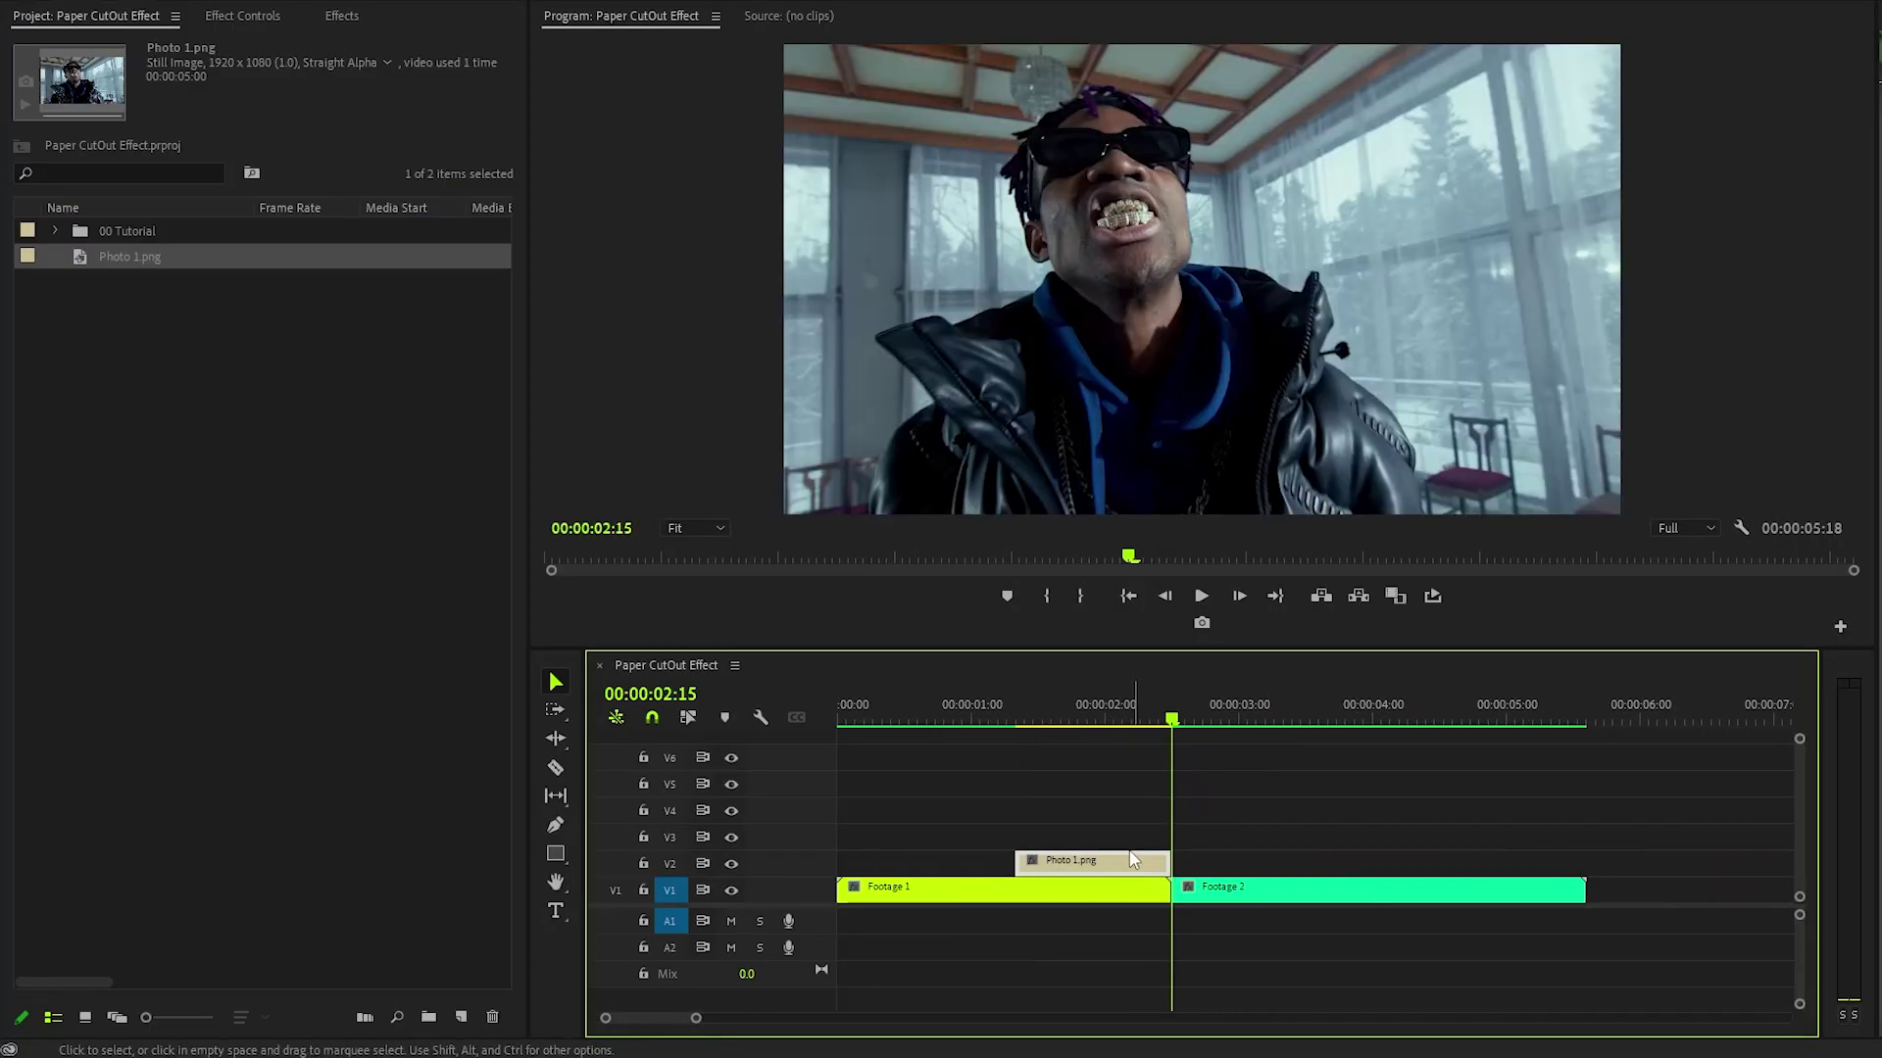
drag(1125, 705, 1084, 743)
click(1215, 780)
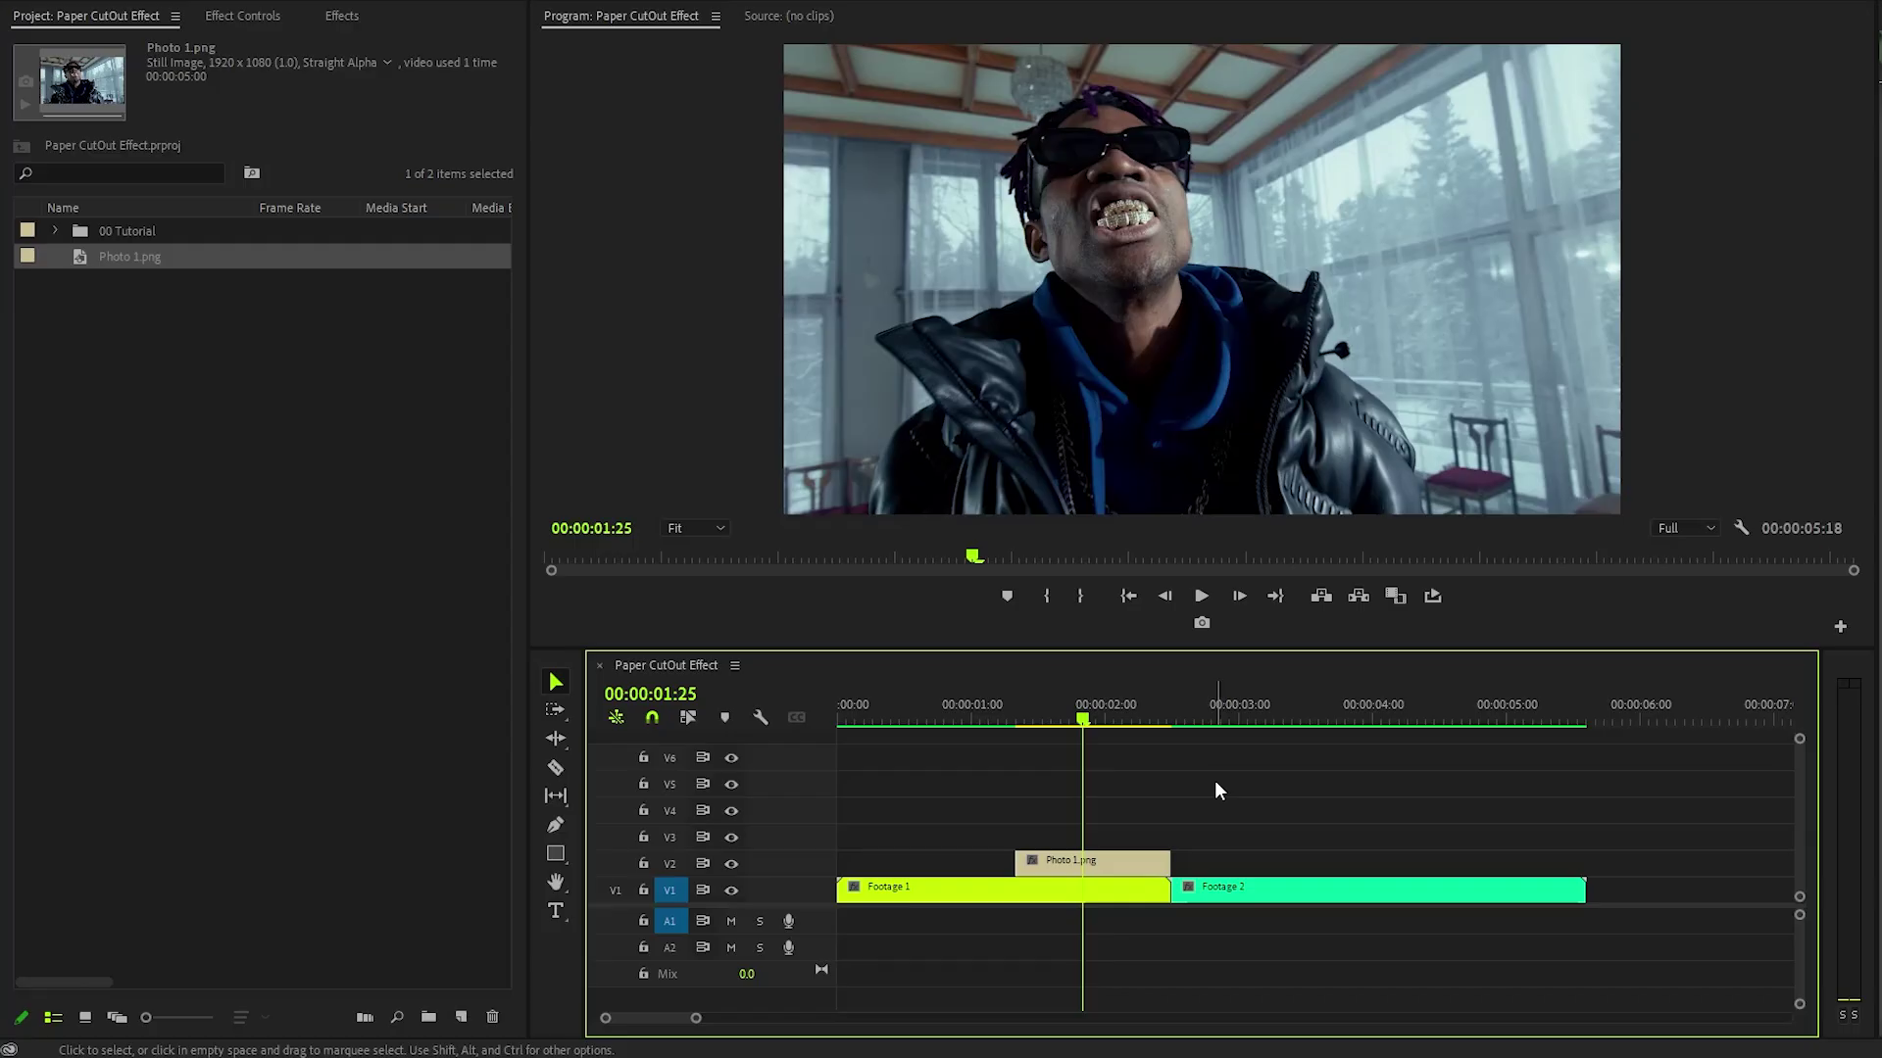
Send the Photo 1.png timeline clip to Photoshop with Edit in Adobe Photoshop.
right_click(1128, 867)
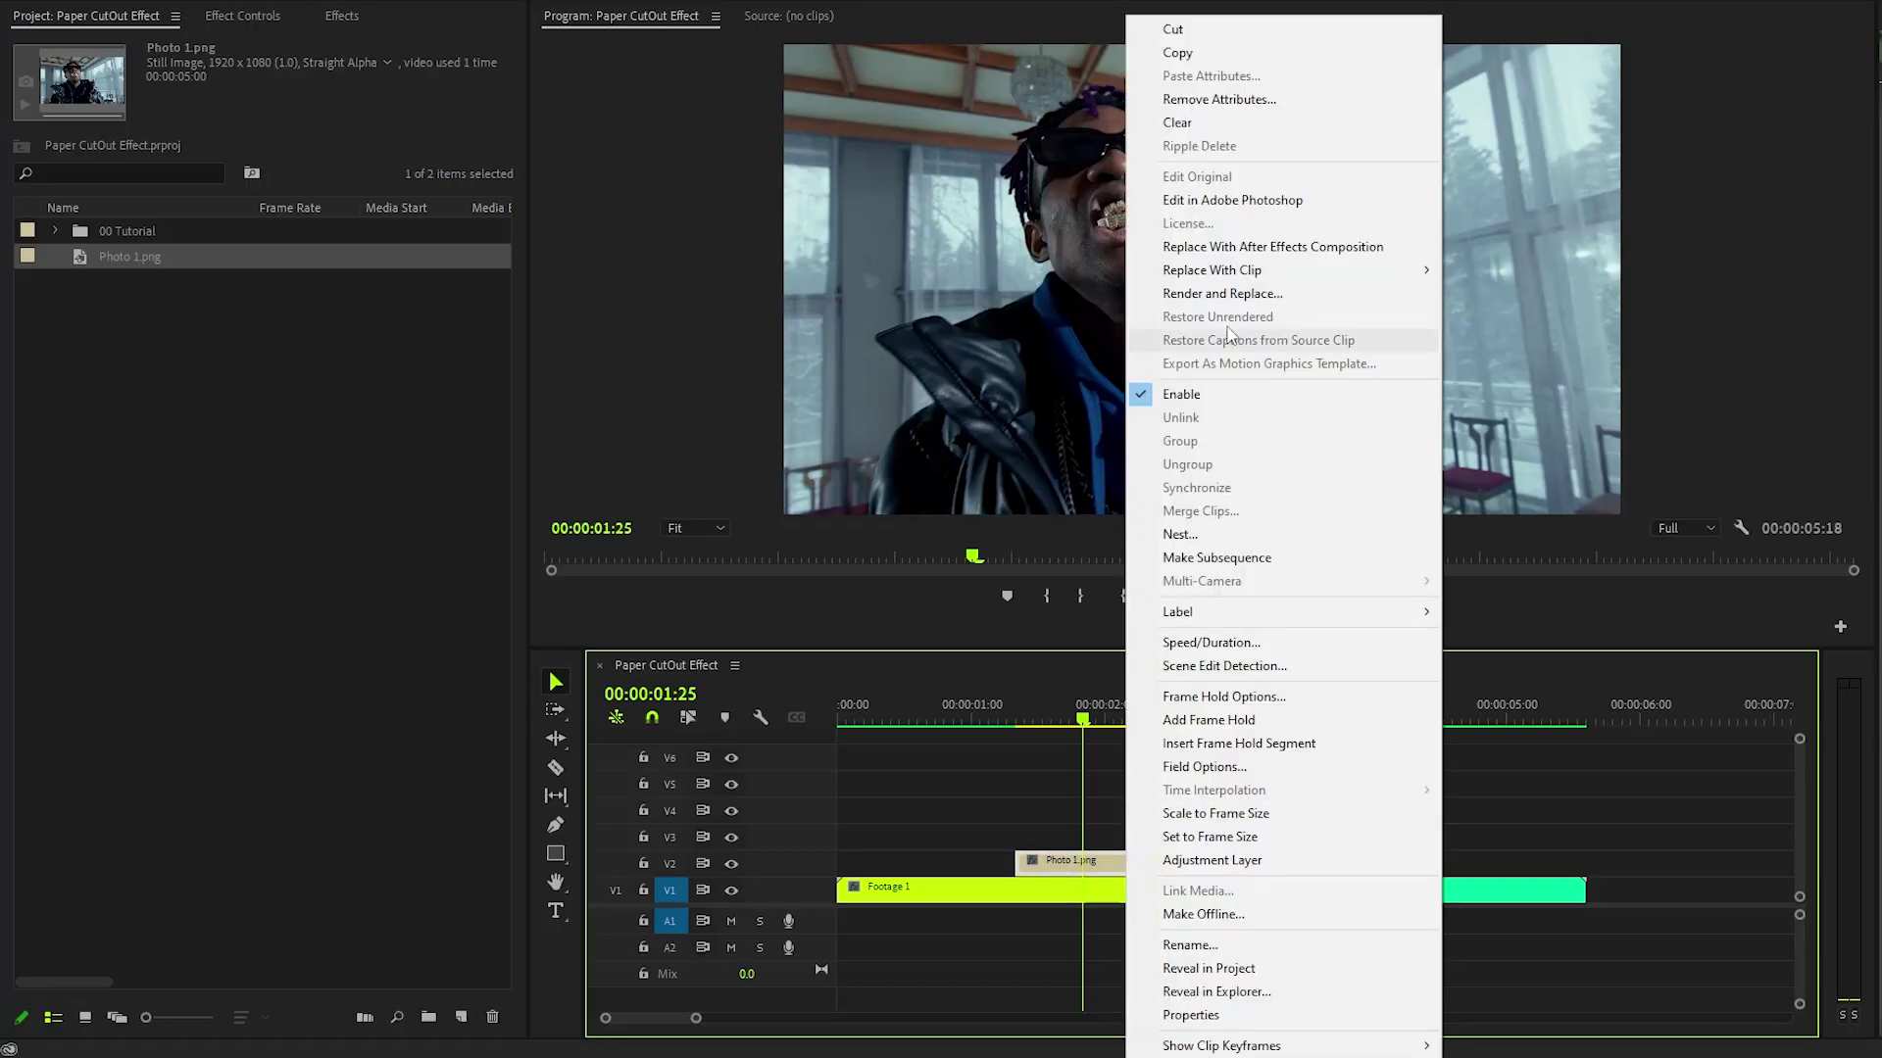
click(1329, 215)
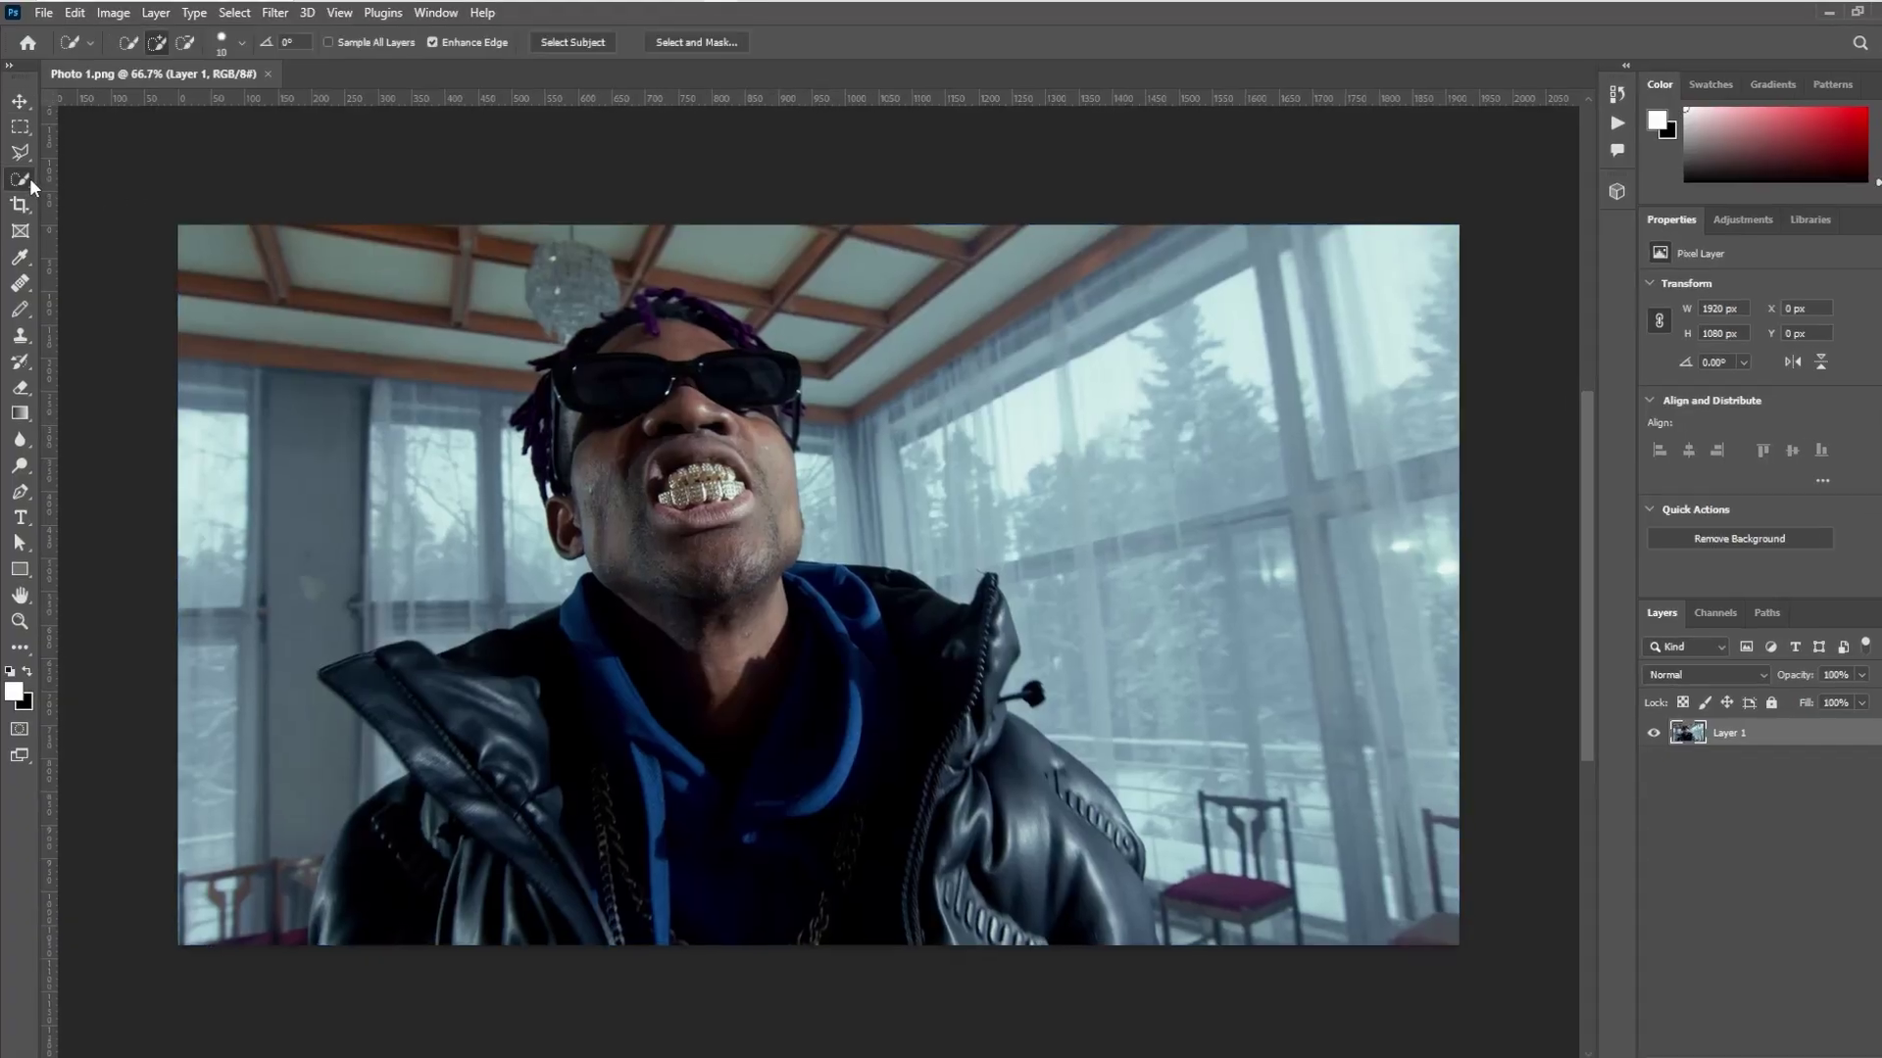
Select the person with Select Subject, brushing in the jacket's lower-left edge.
click(24, 177)
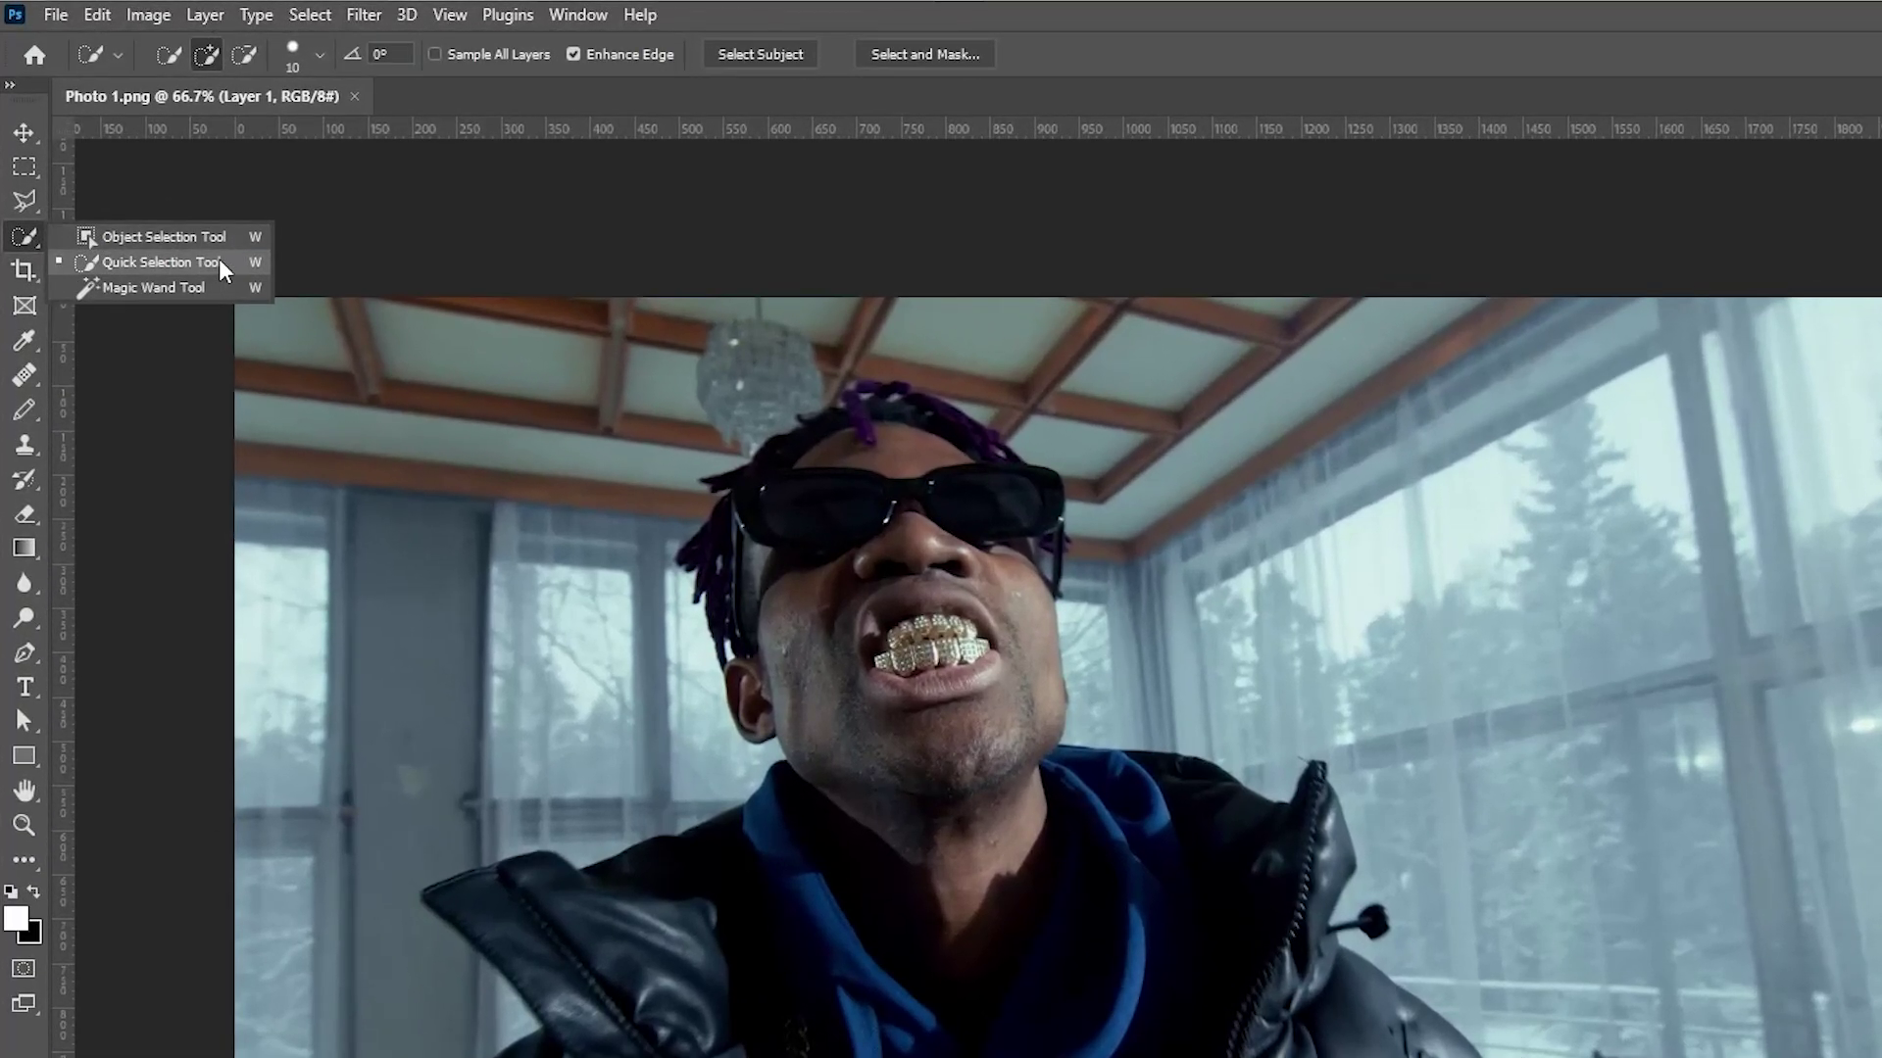
click(219, 260)
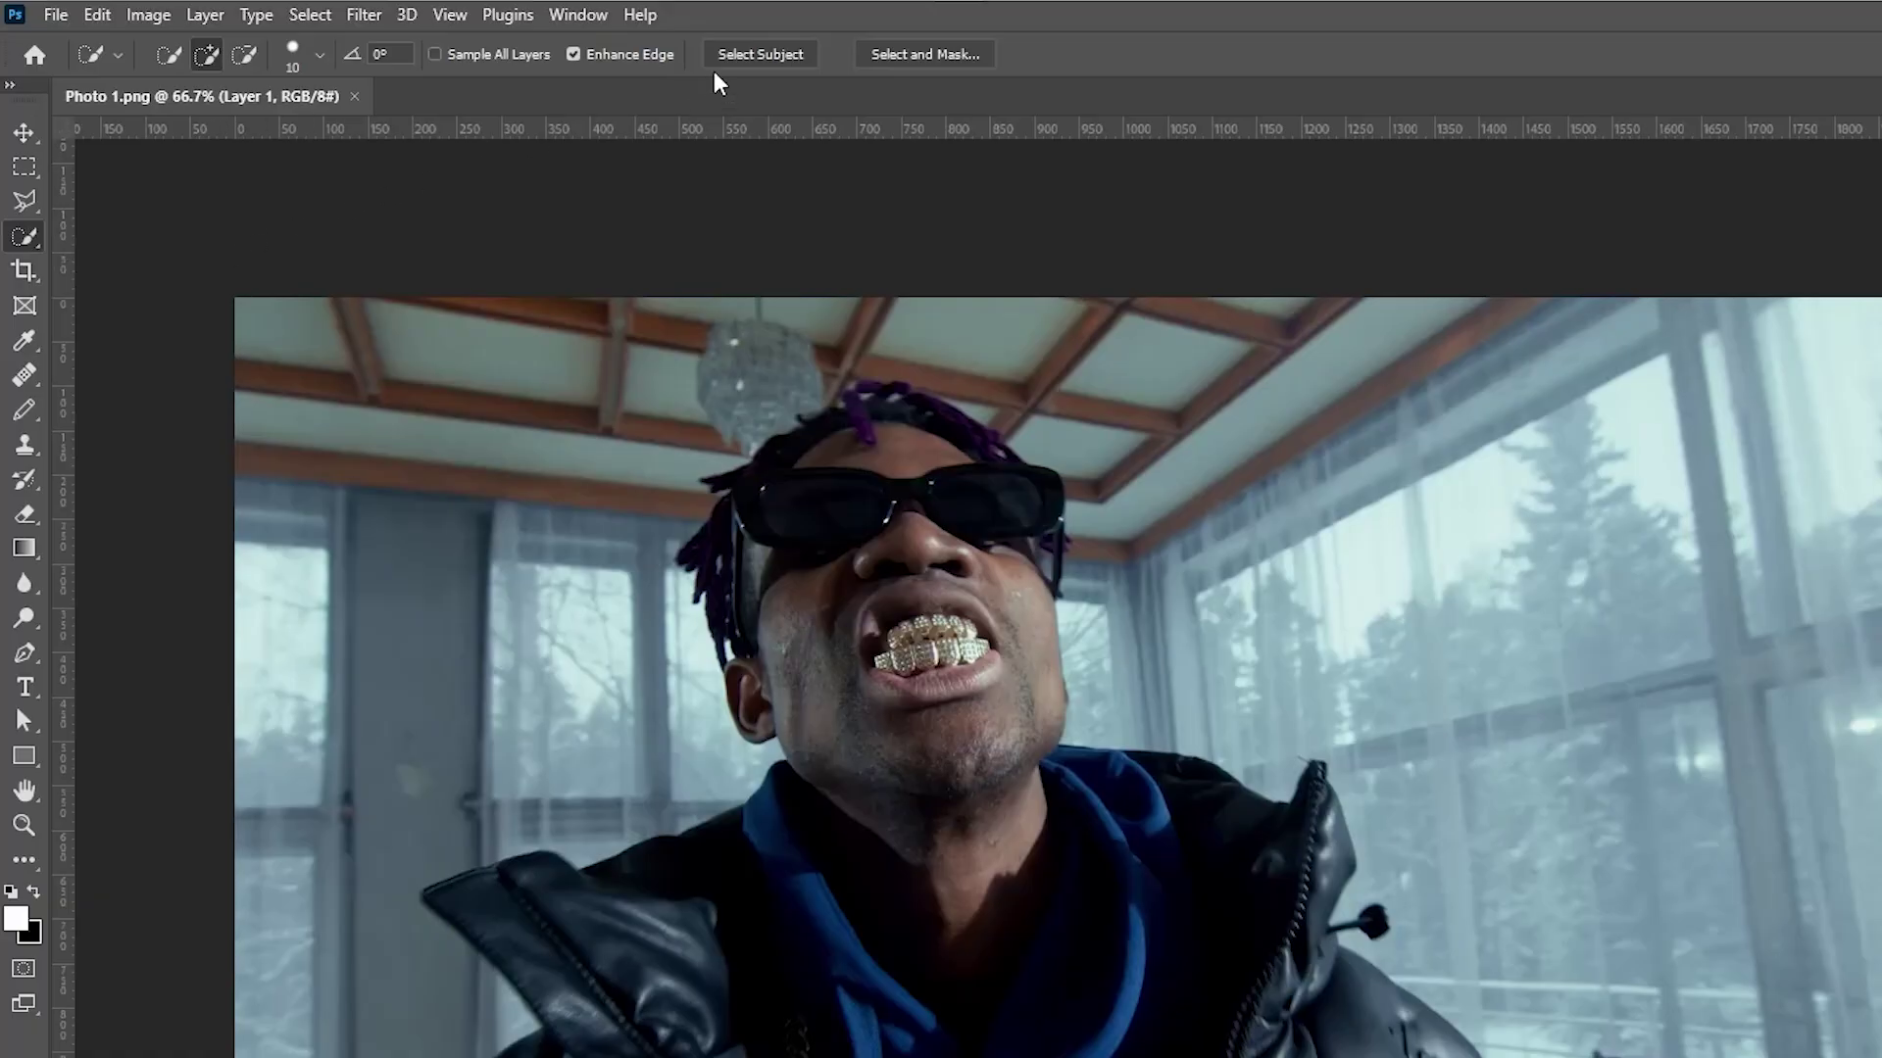
click(755, 53)
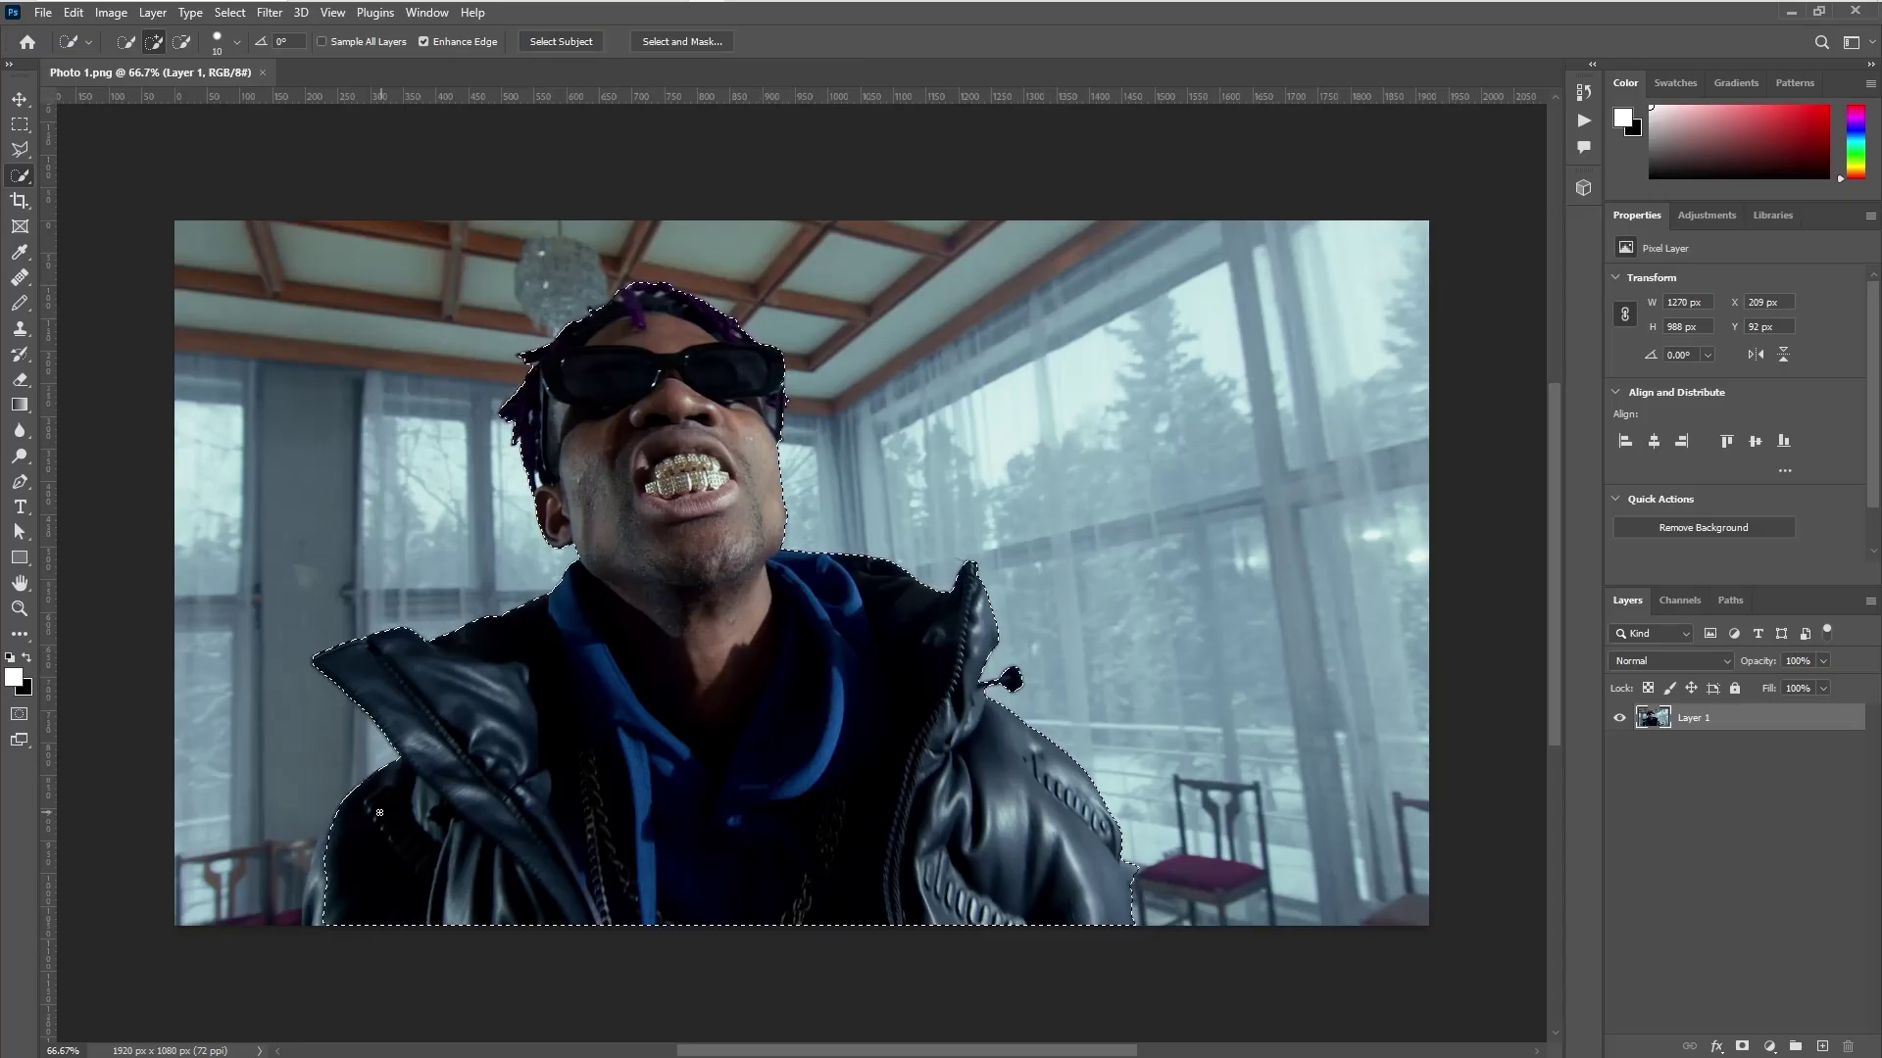
drag(382, 812, 309, 912)
Refine the selection in Select and Mask, outputting to New Layer with Layer Mask.
click(690, 43)
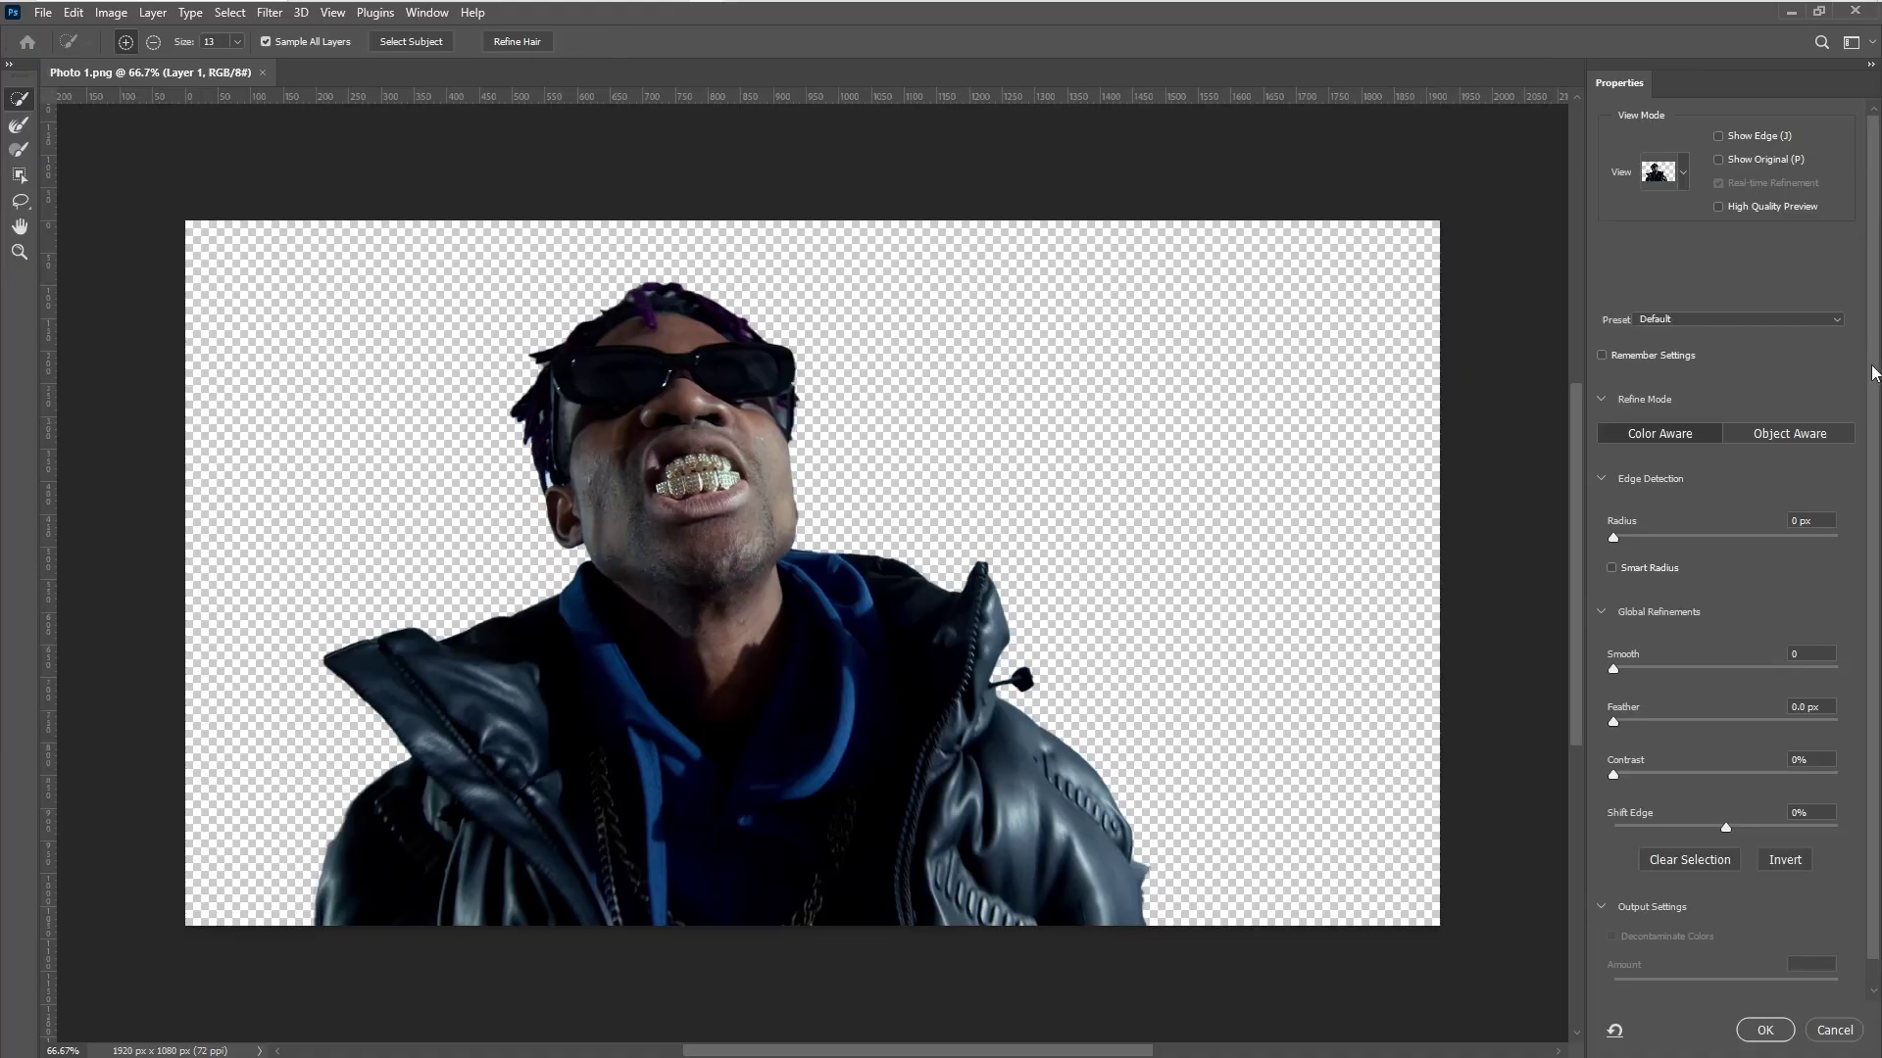
scroll(1874, 372, down, 2)
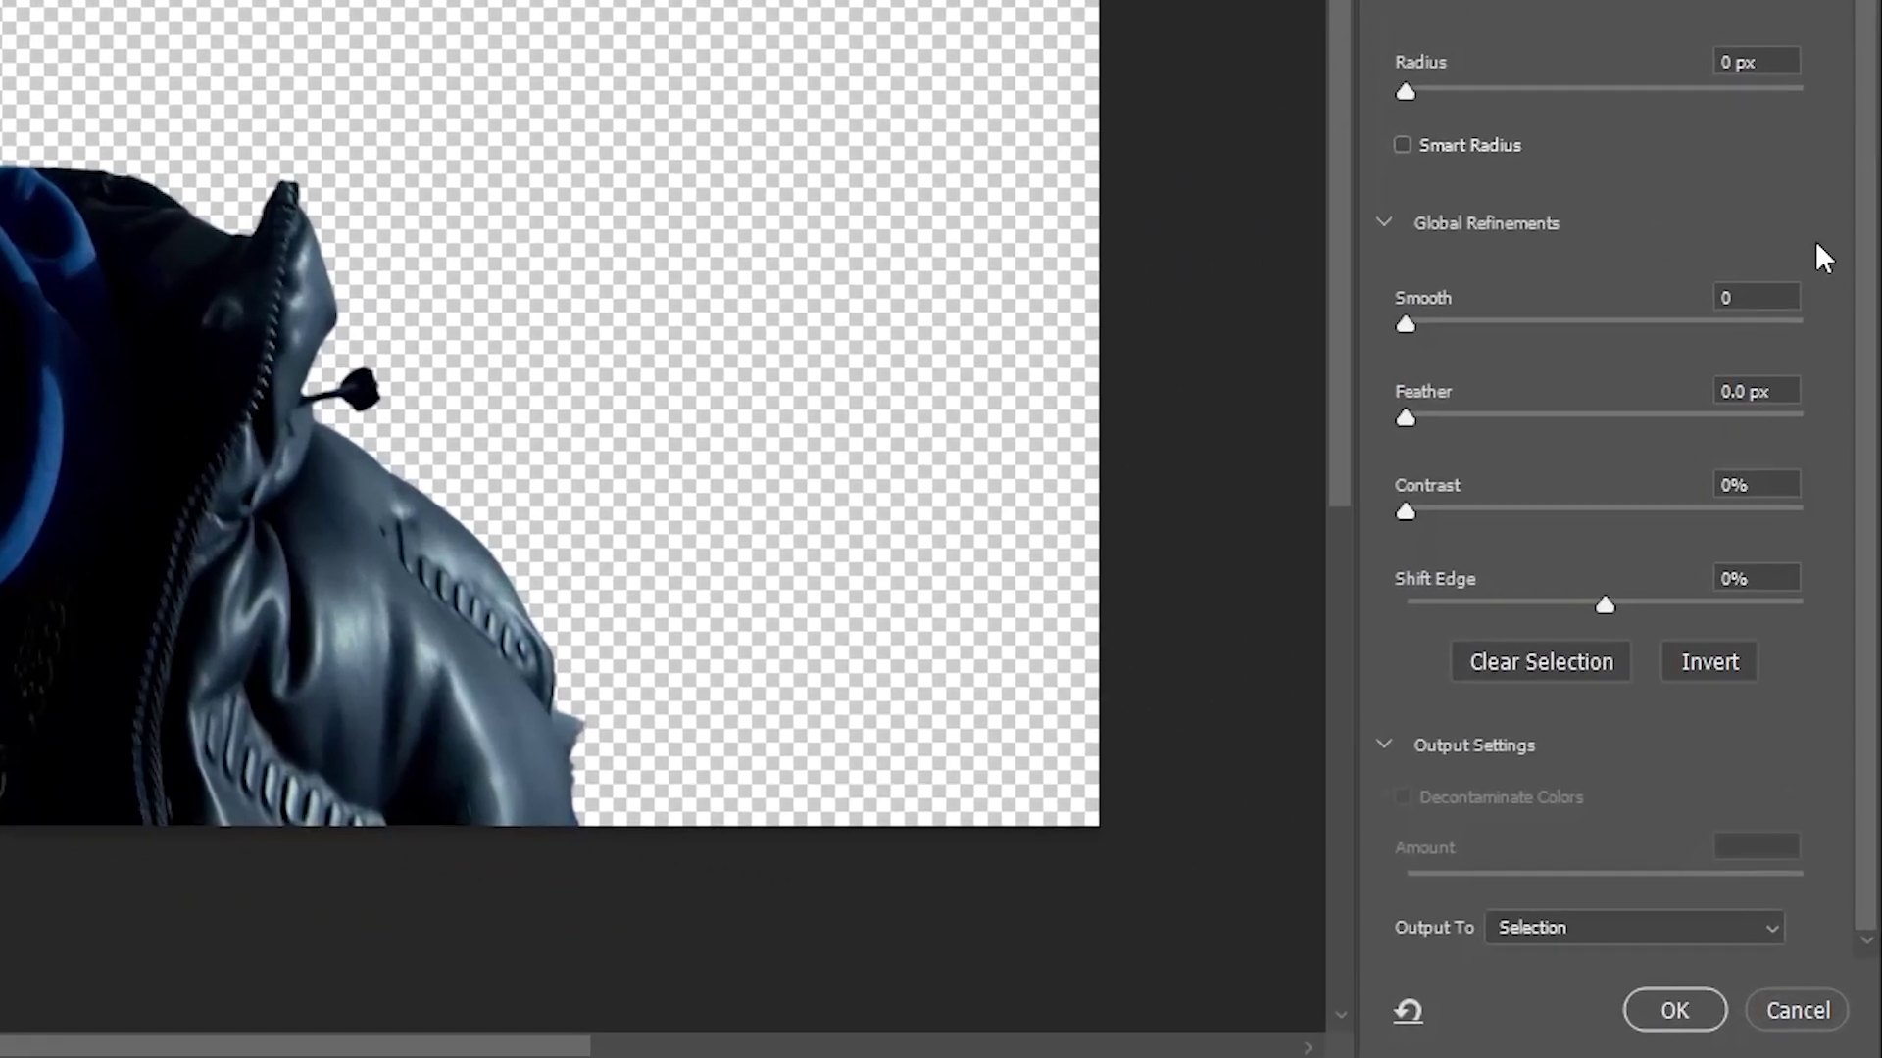
click(1493, 929)
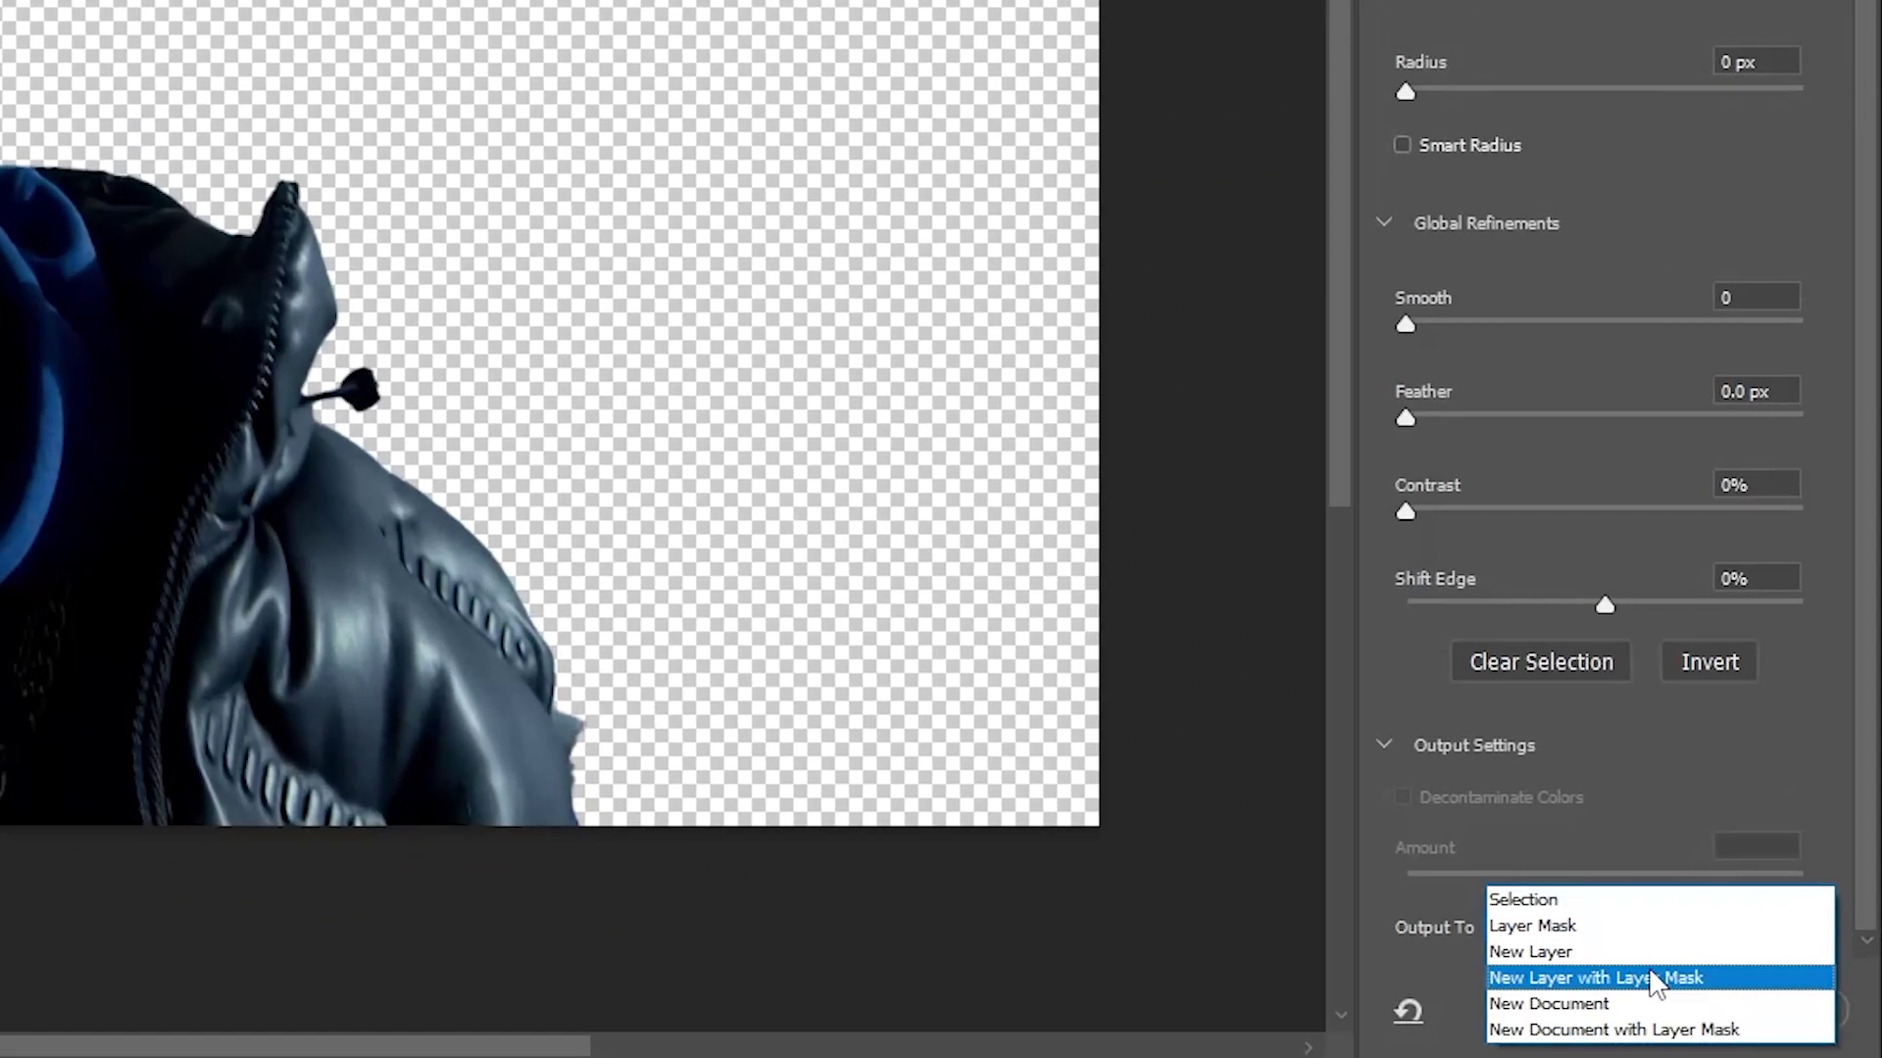
click(1722, 980)
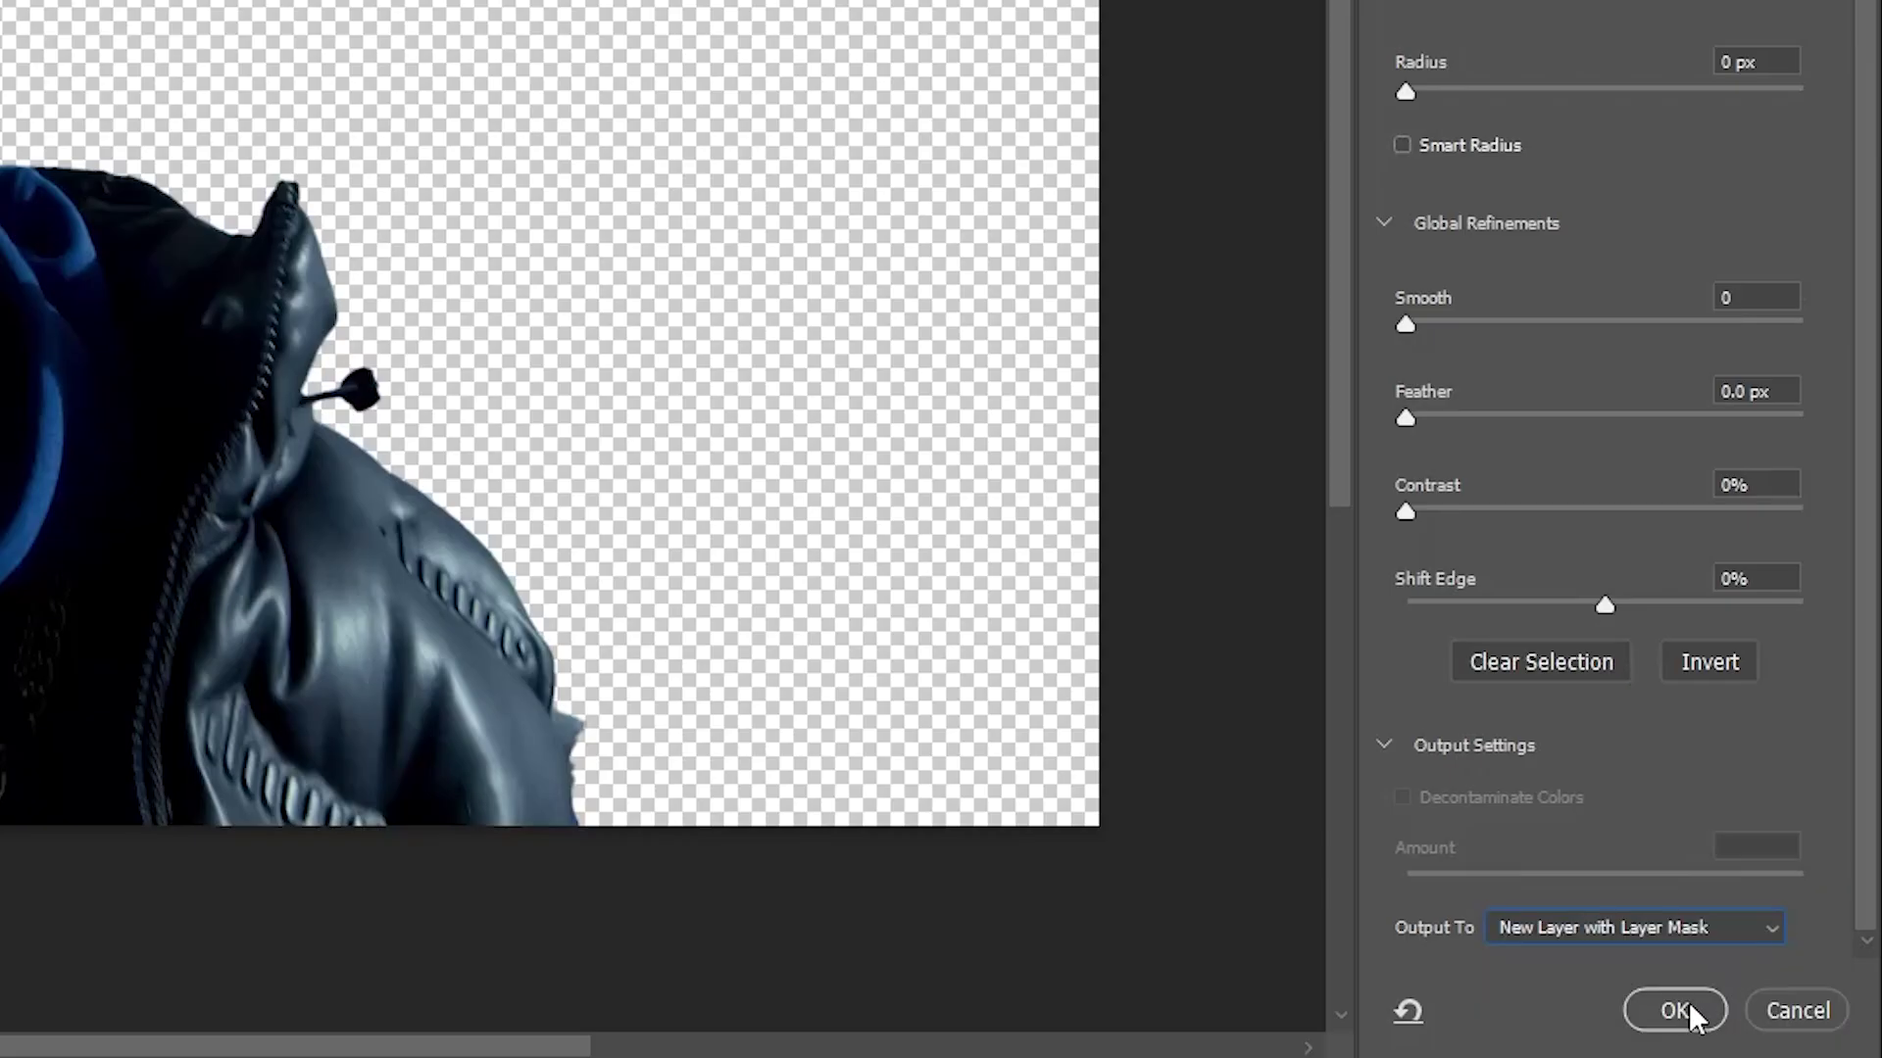
click(1686, 1010)
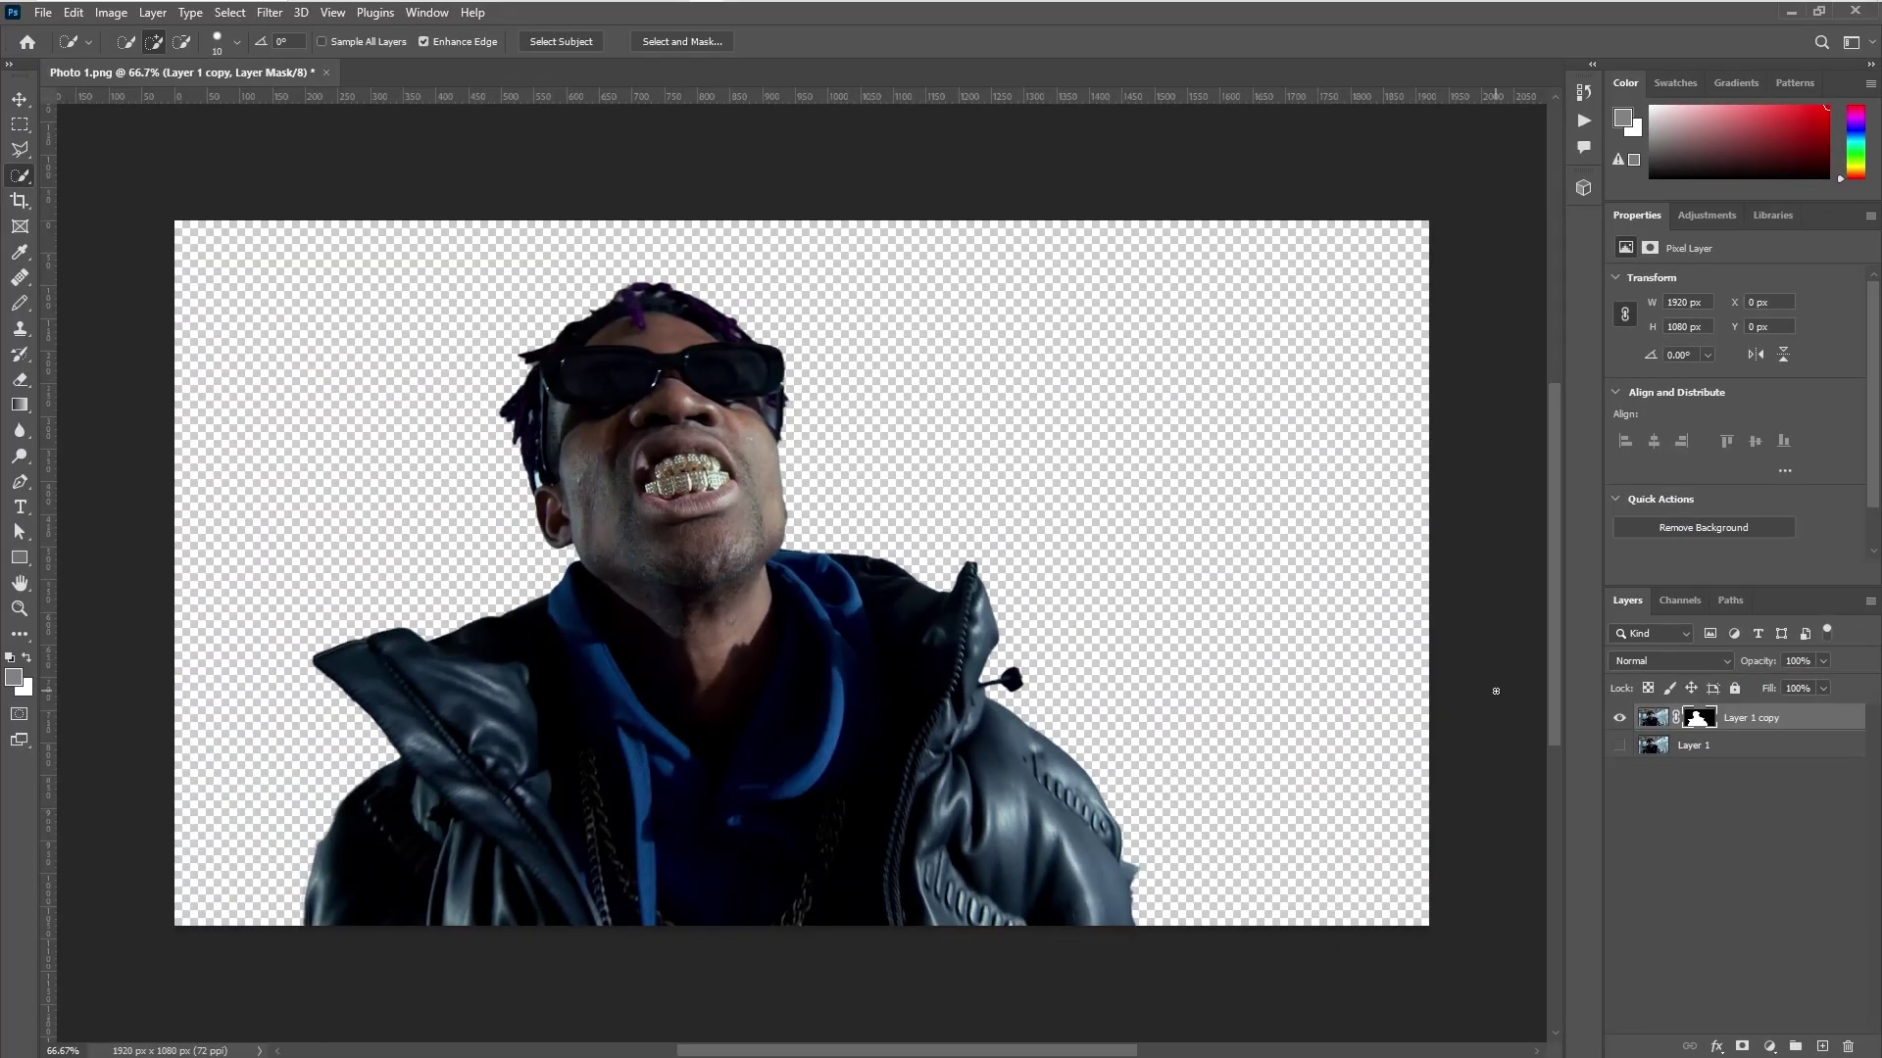
Give Layer 1 copy a 17 px white stroke positioned Outside via Blending Options.
right_click(1750, 723)
click(1542, 231)
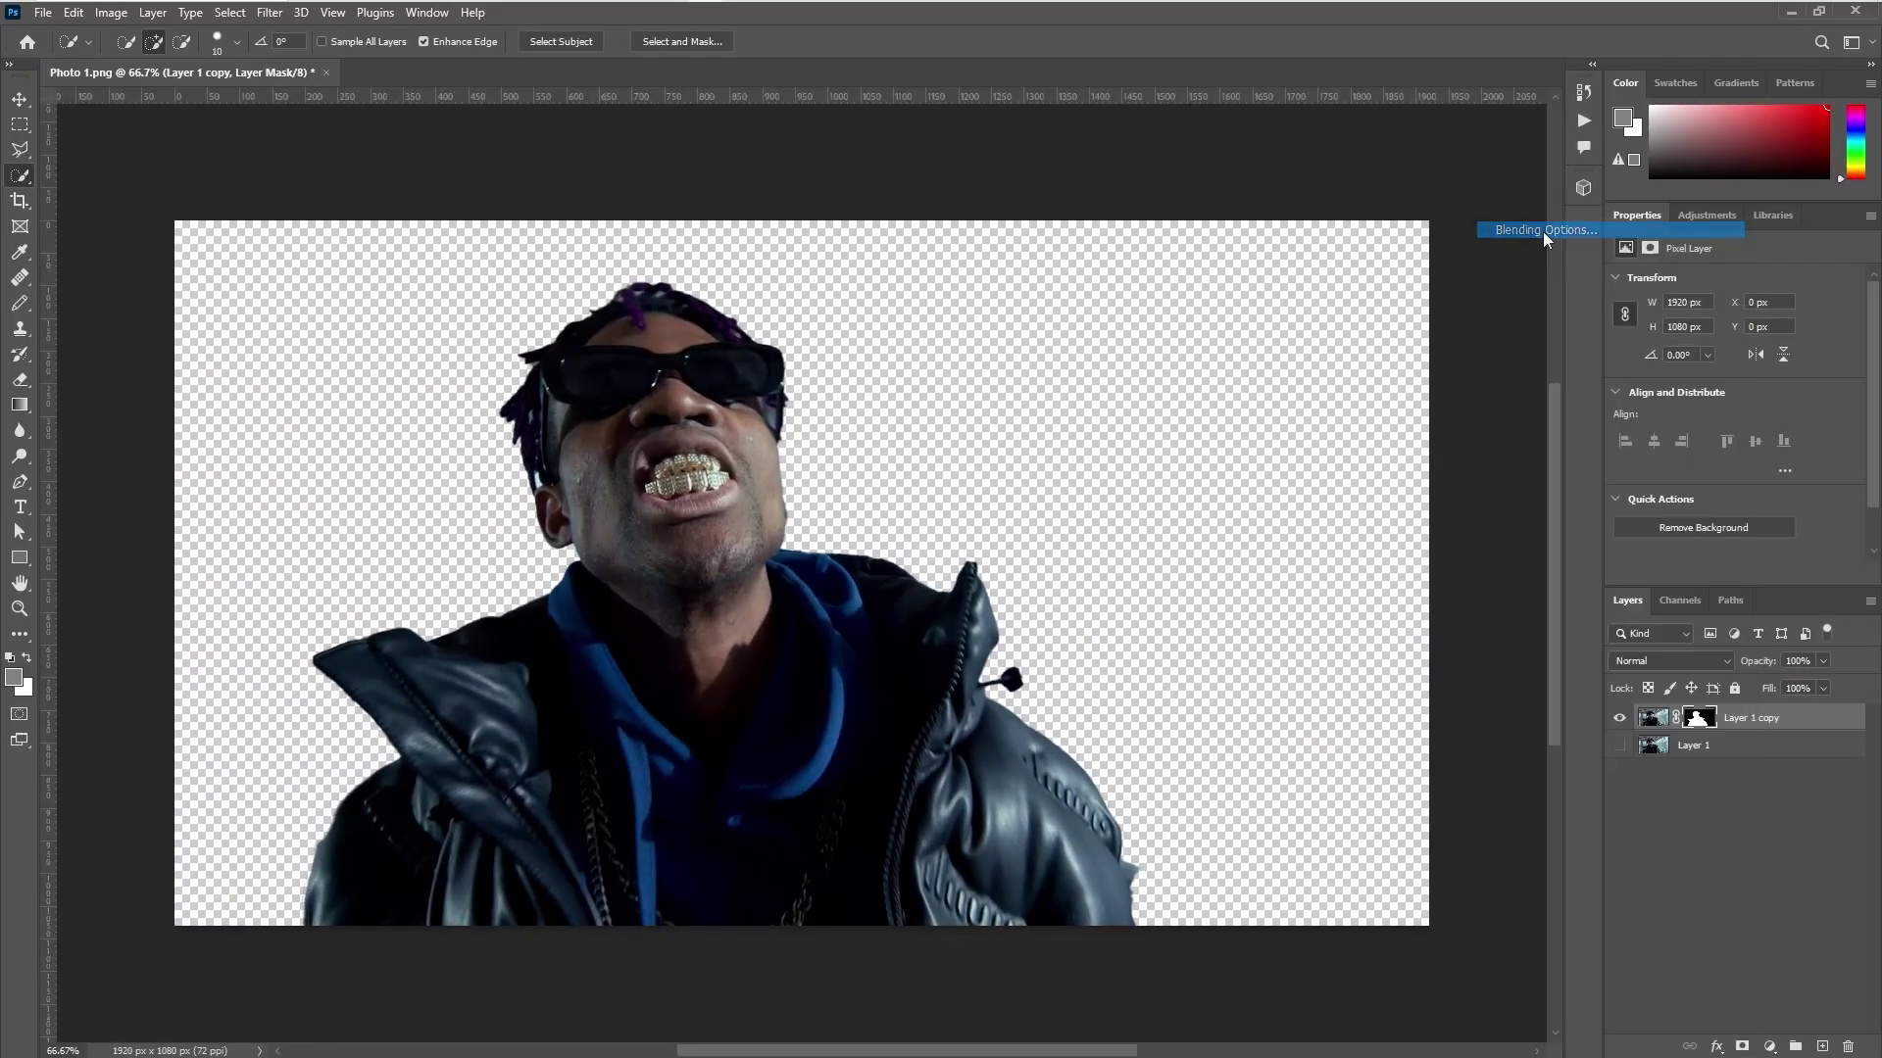
click(1106, 375)
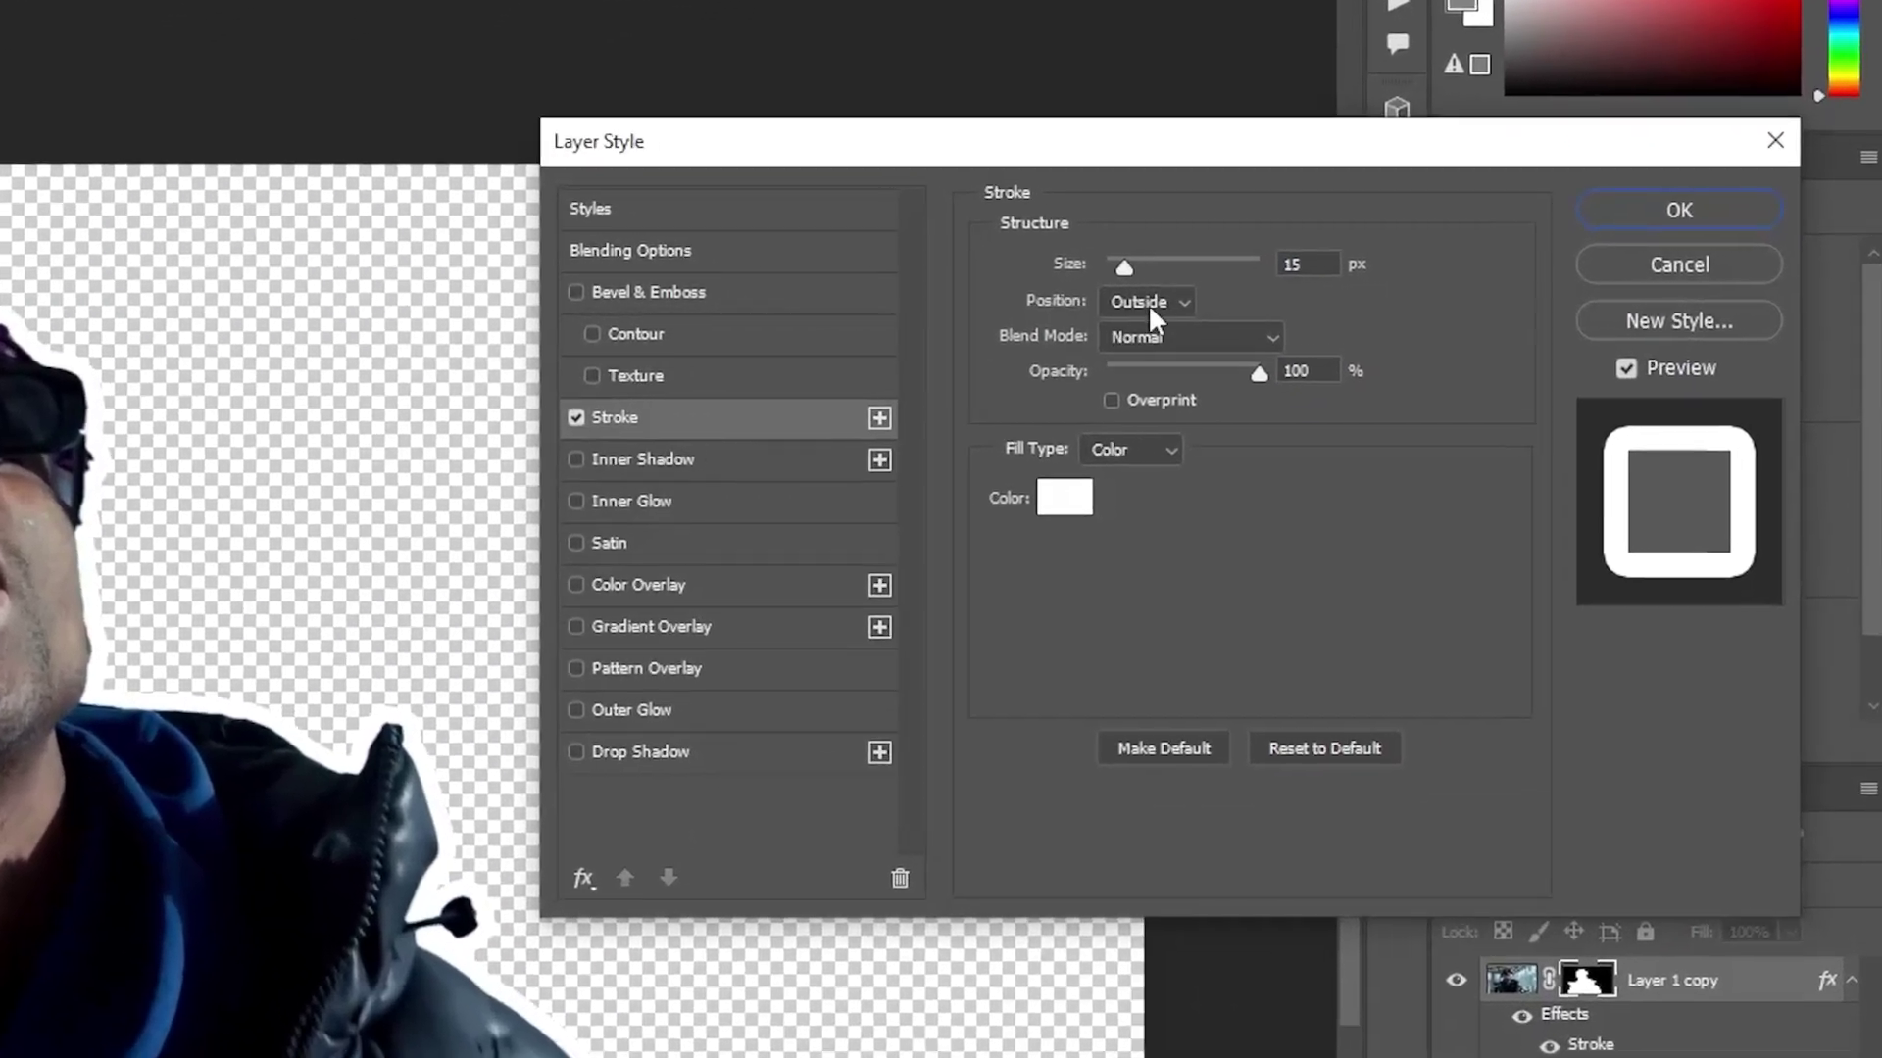
text(17)
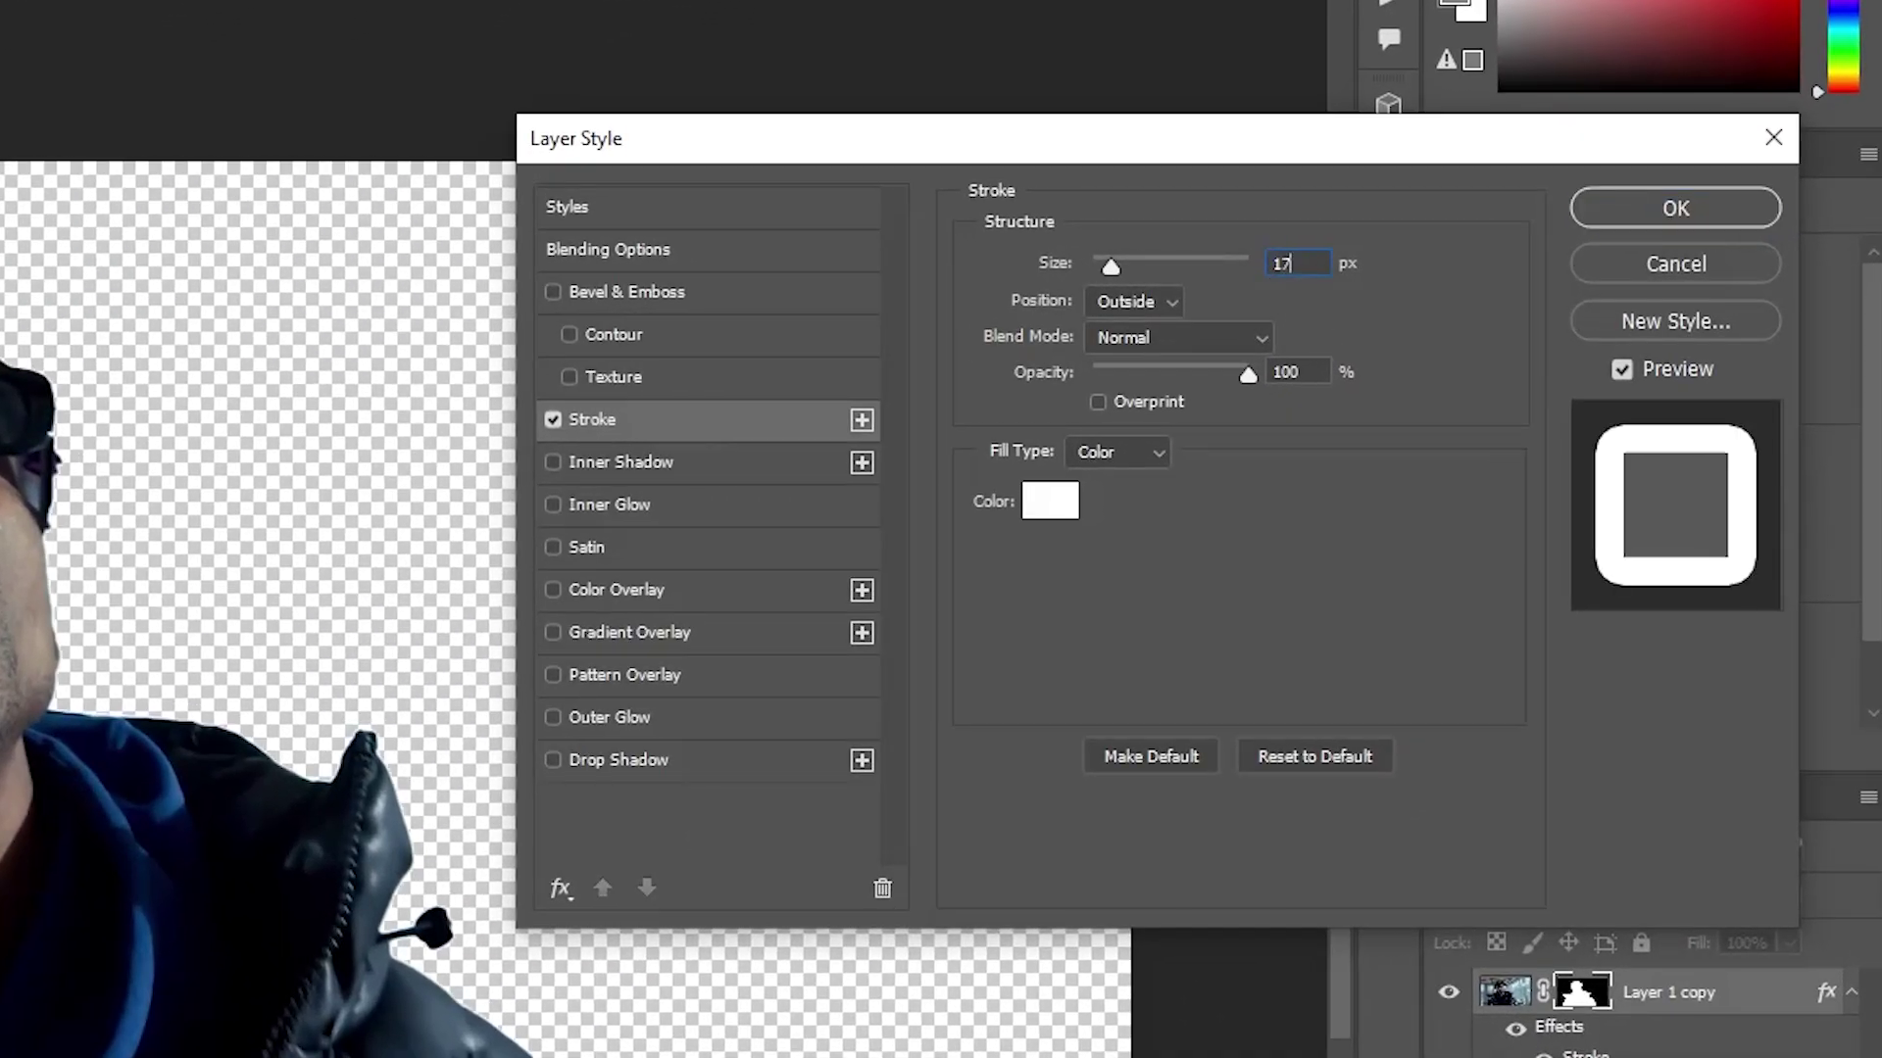
click(1137, 302)
click(1188, 324)
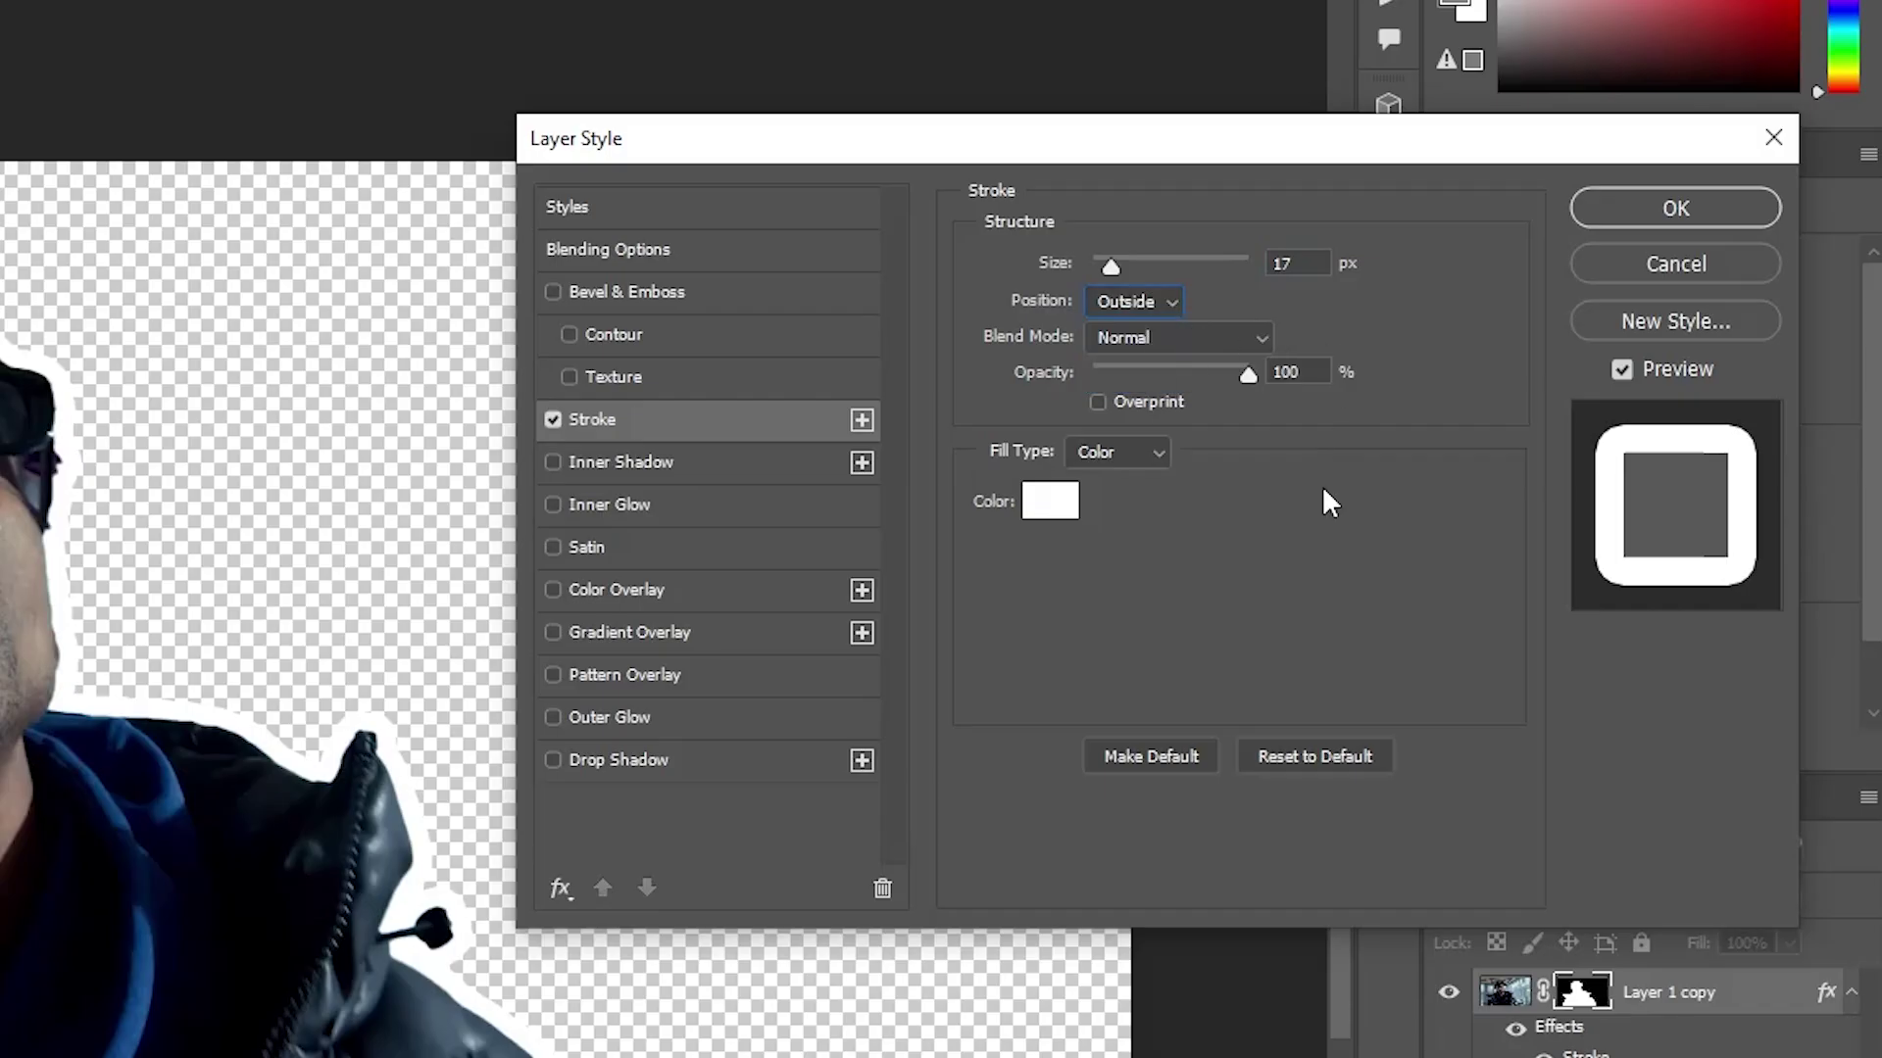
click(1044, 506)
click(1744, 723)
click(1666, 207)
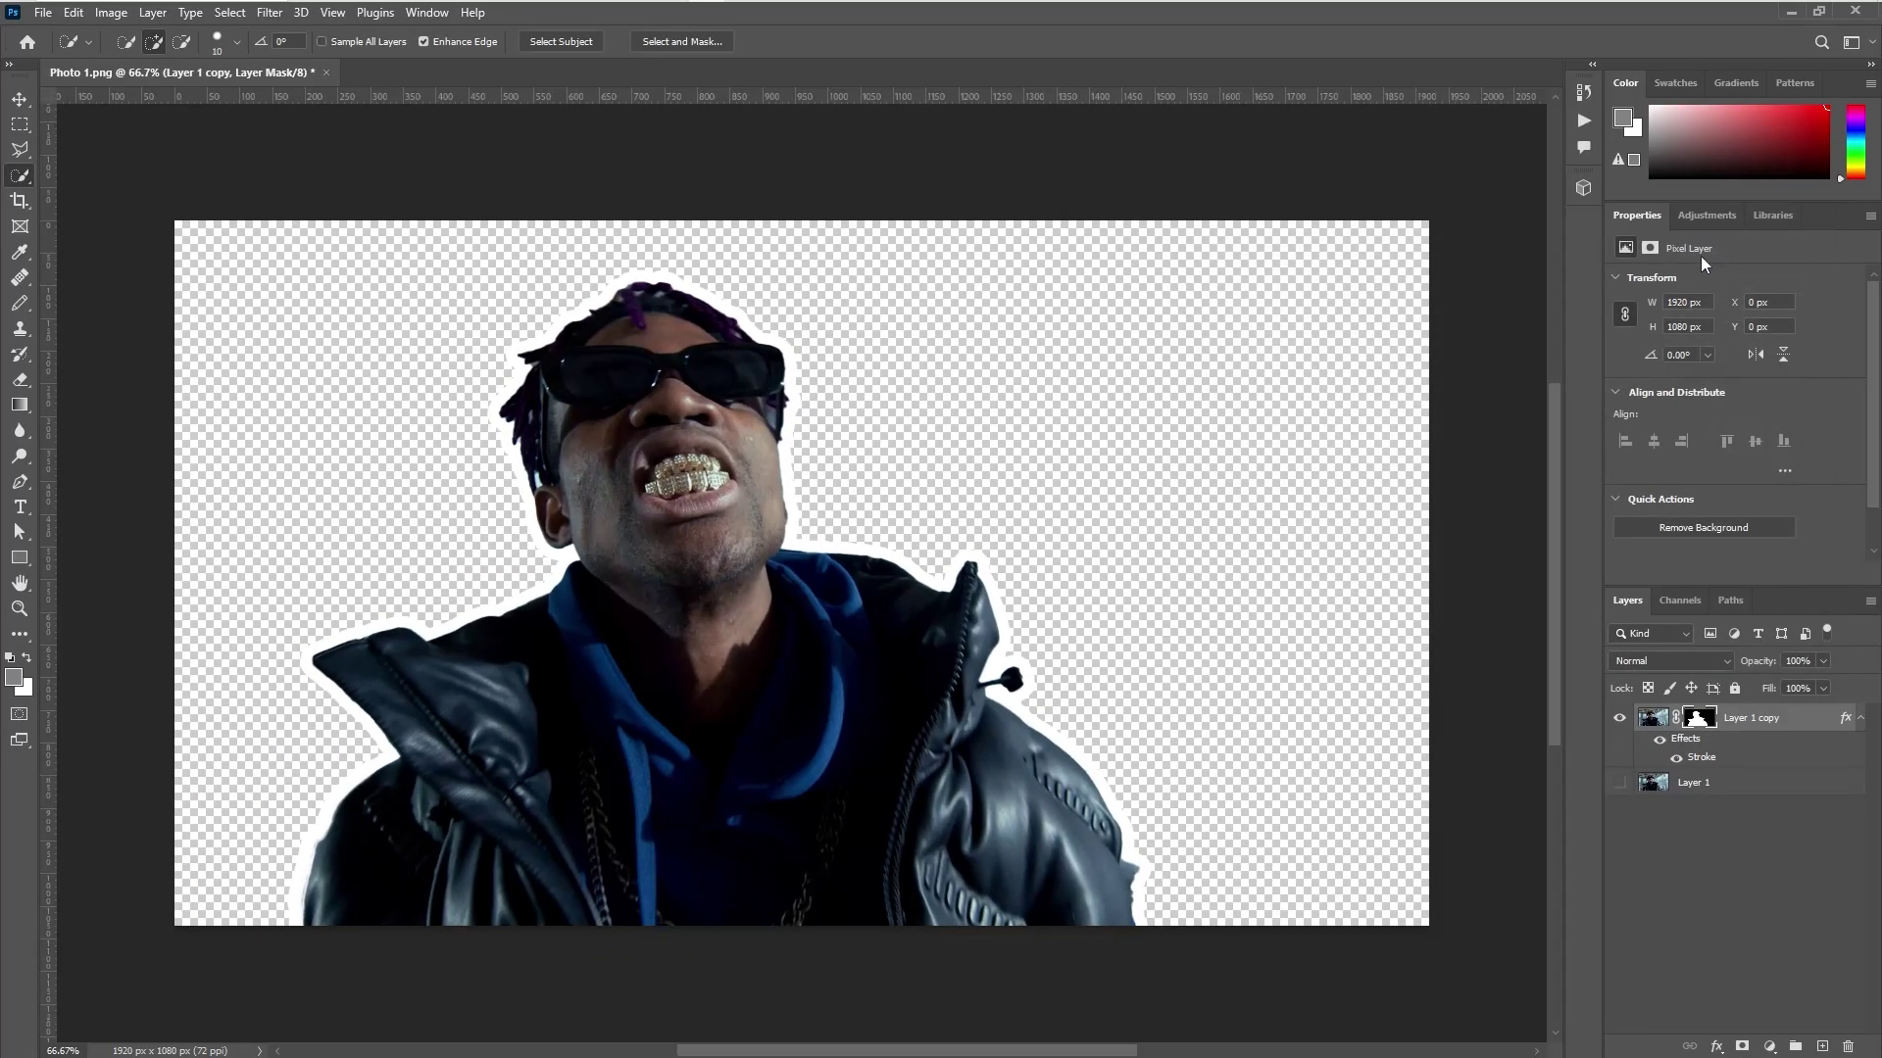
click(42, 12)
click(109, 248)
Save a PNG copy over the existing Photo 1.png, accepting the PNG format options.
key(Escape)
click(683, 831)
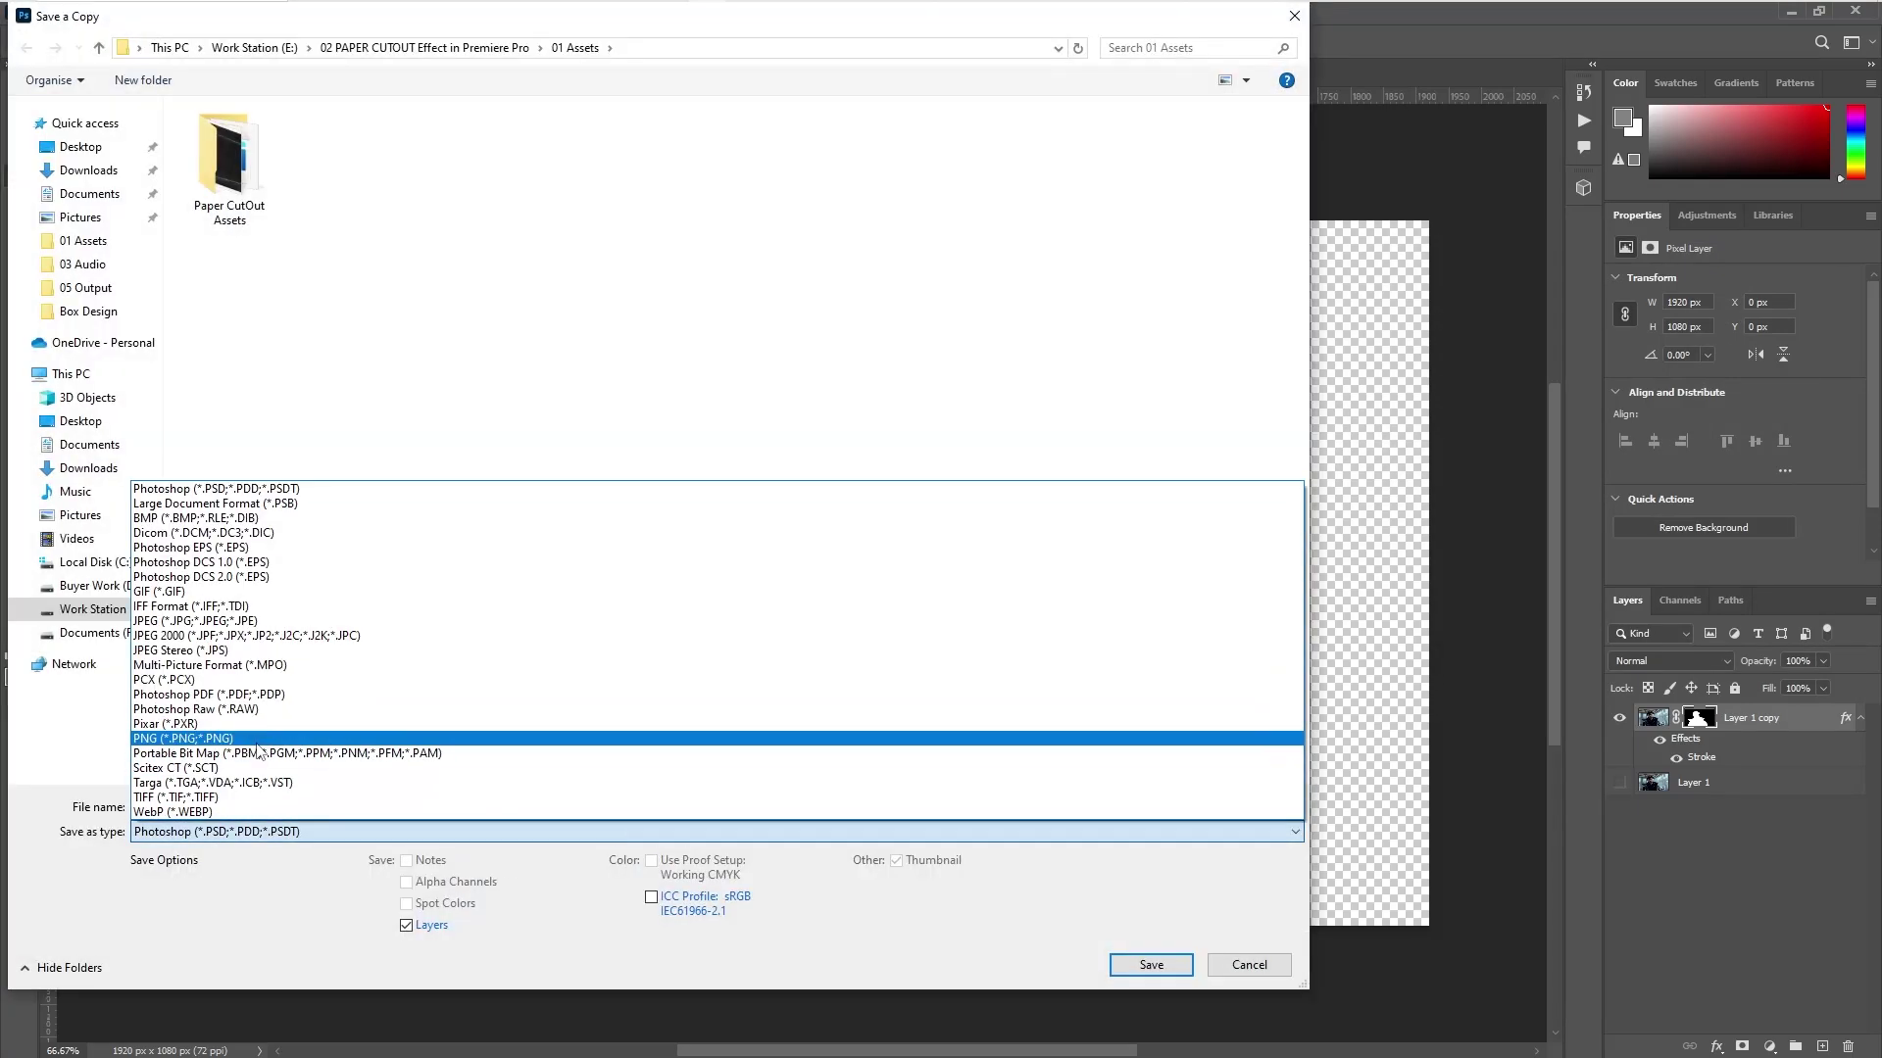
click(252, 743)
click(344, 191)
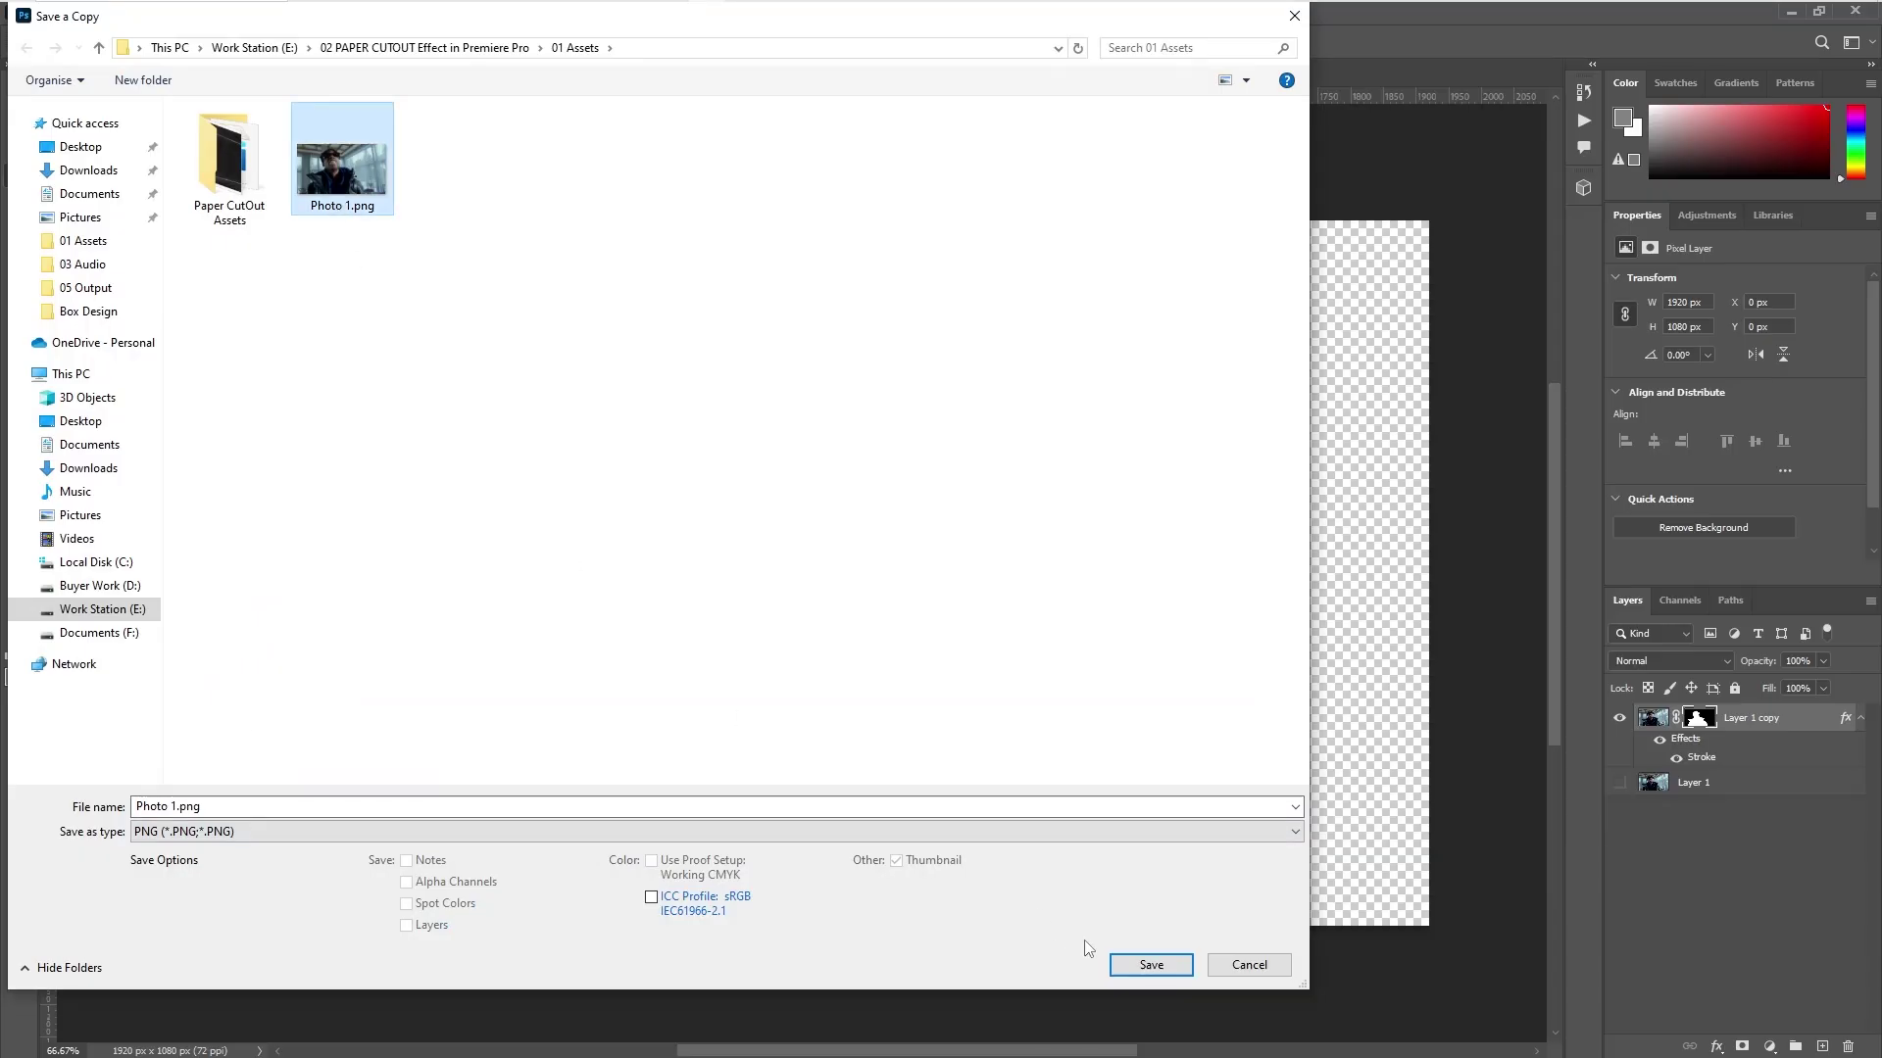
click(1132, 959)
click(990, 545)
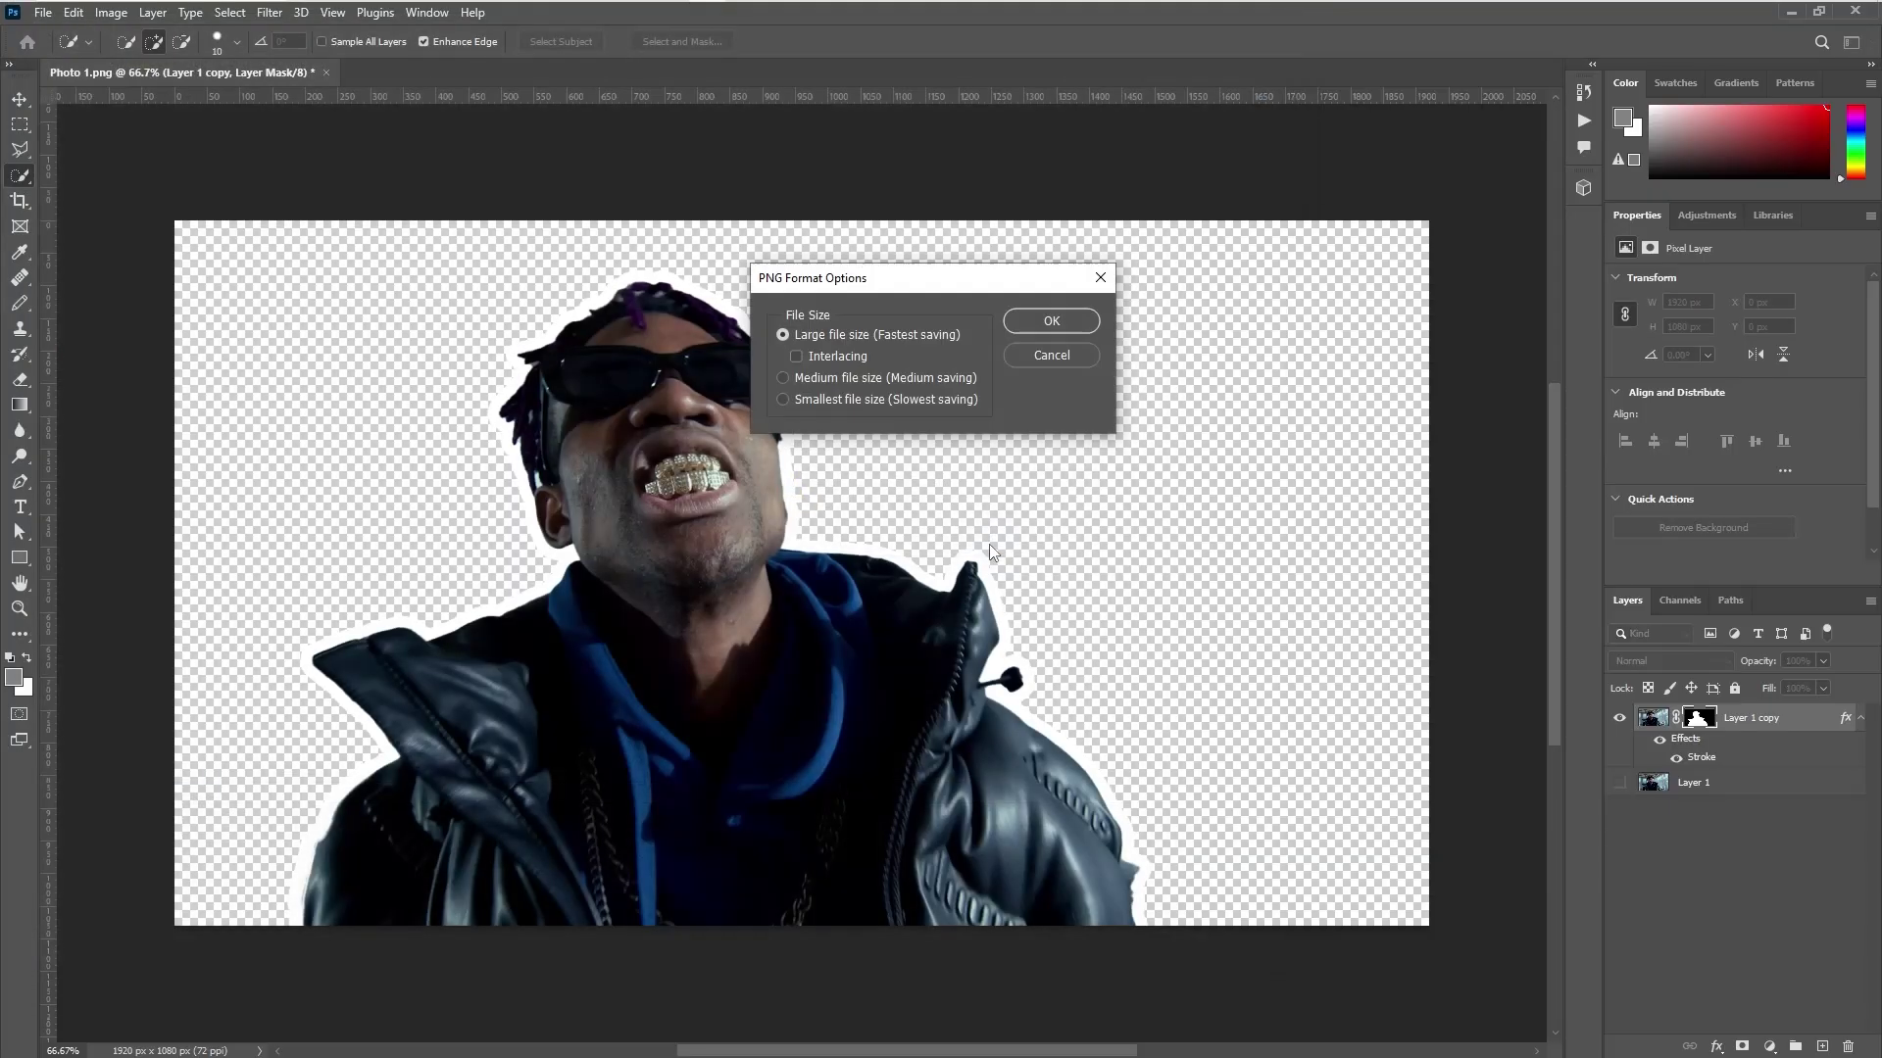
click(1022, 316)
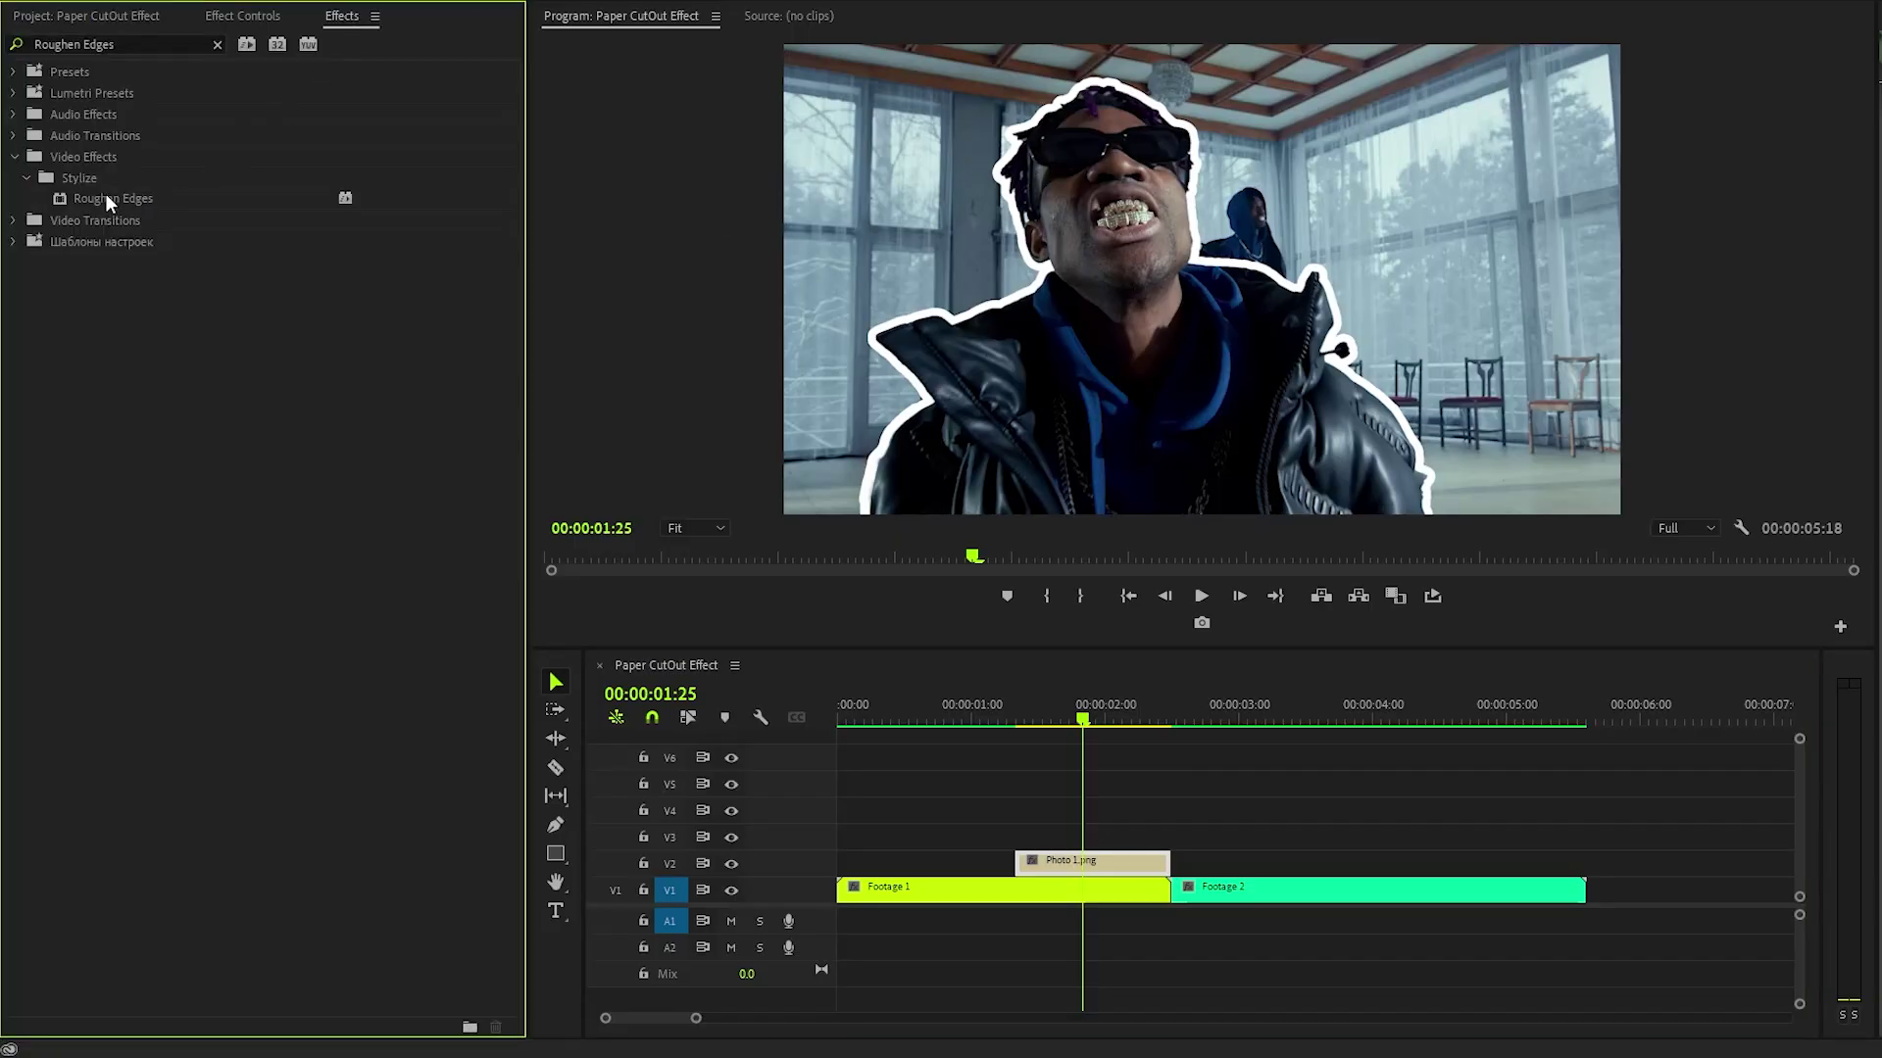
Apply Roughen Edges to Photo 1.png with Border 11, Edge Sharpness 10 and Scale 18.
drag(104, 196, 1137, 862)
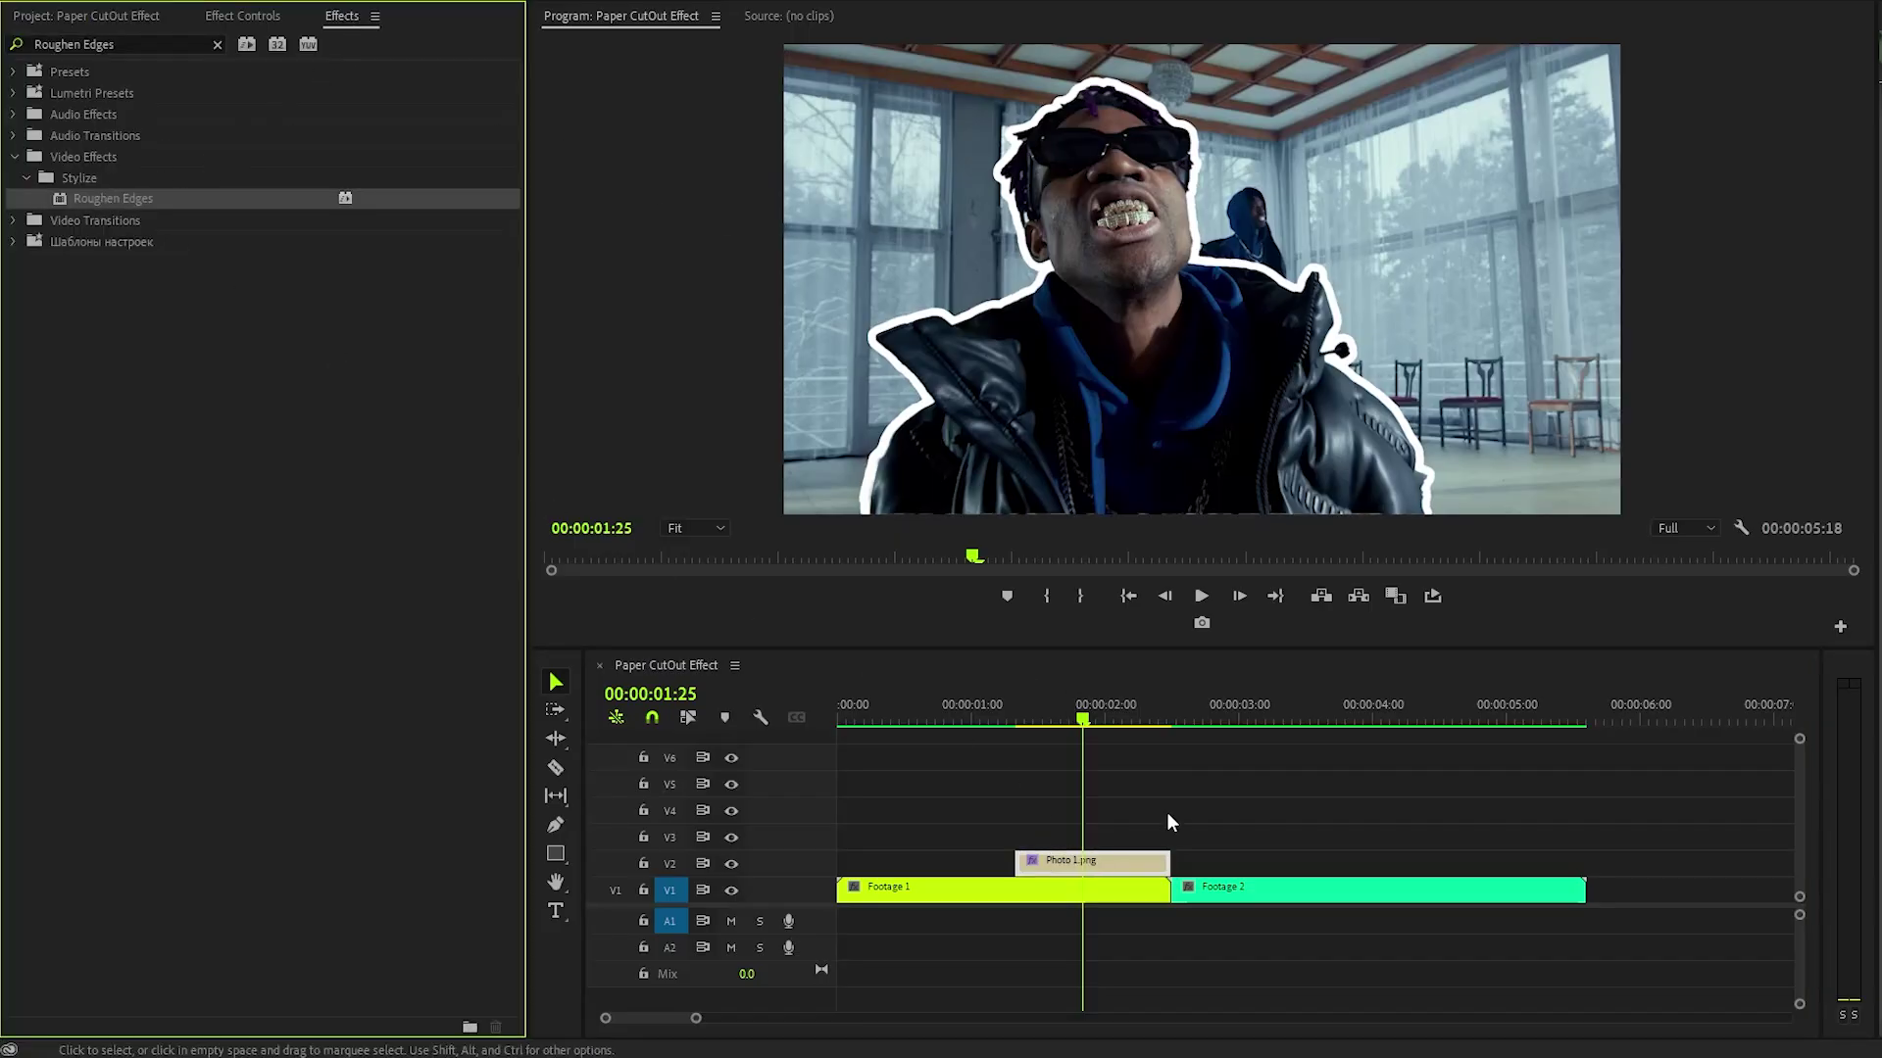
click(251, 15)
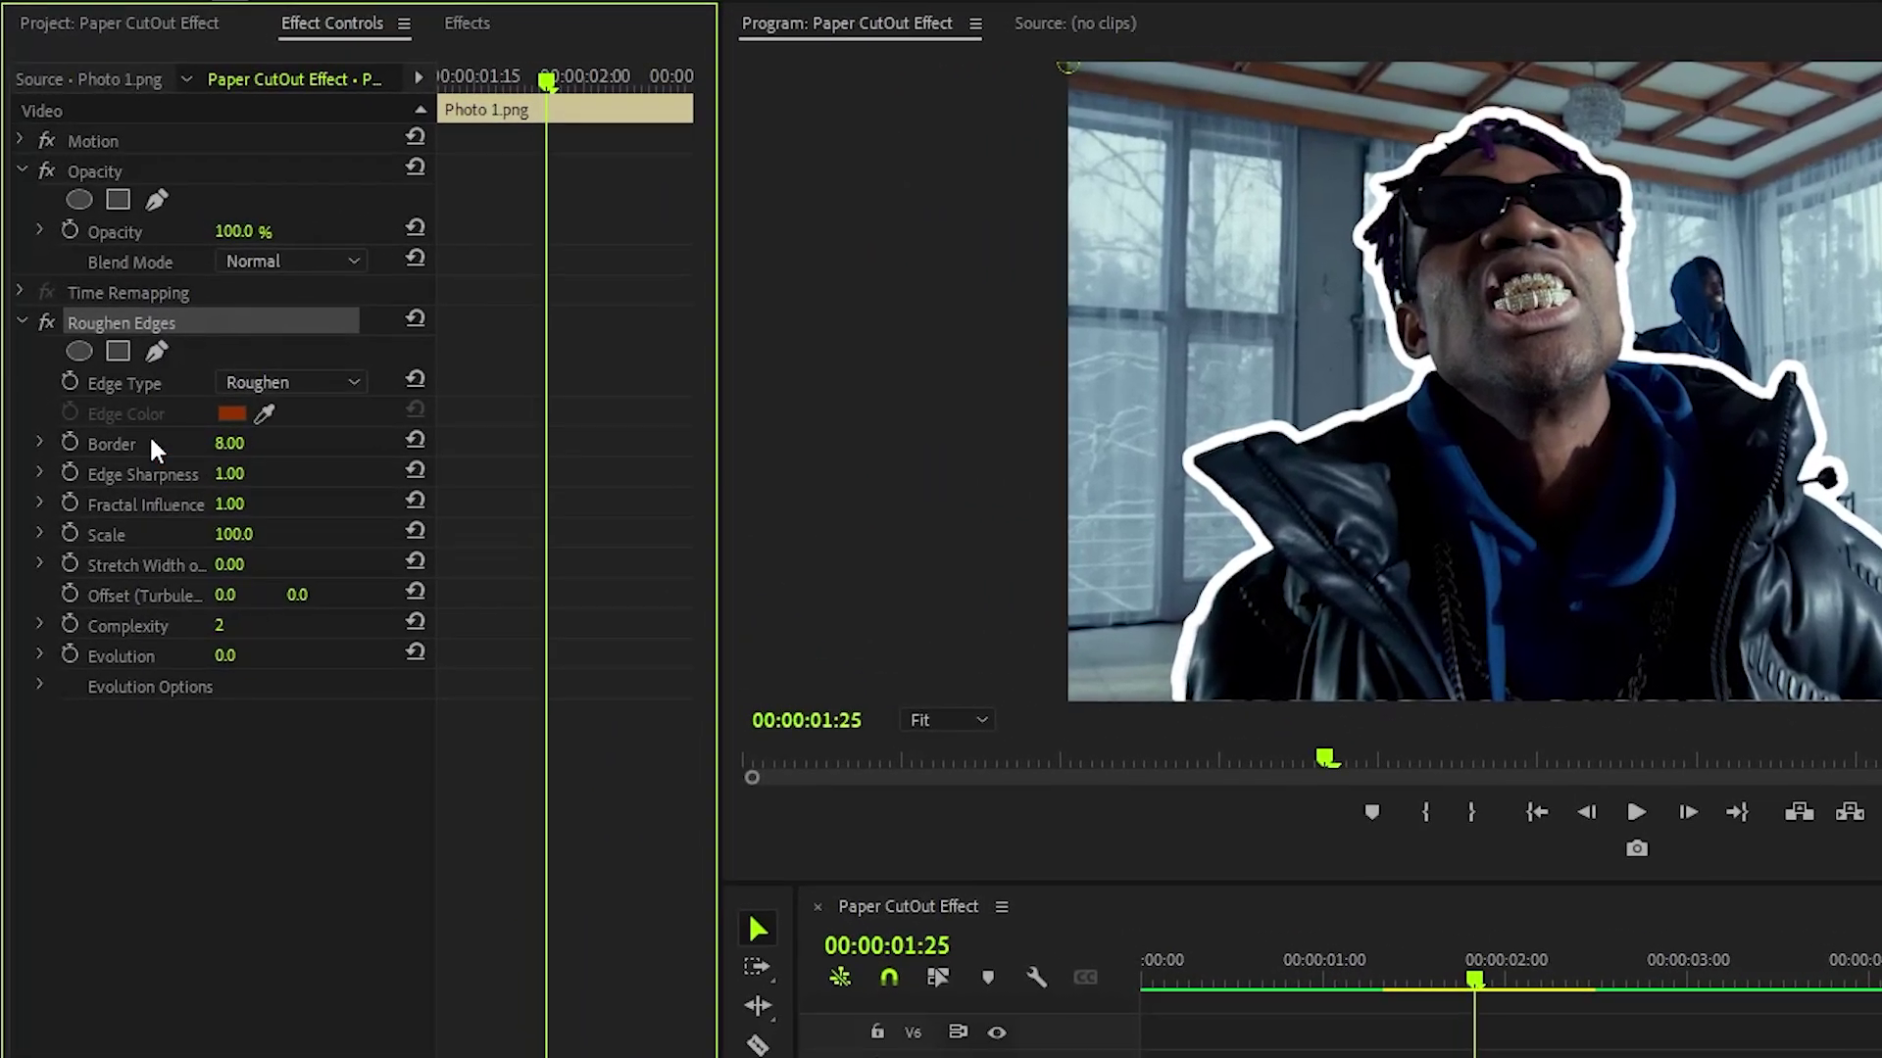
click(108, 322)
click(227, 443)
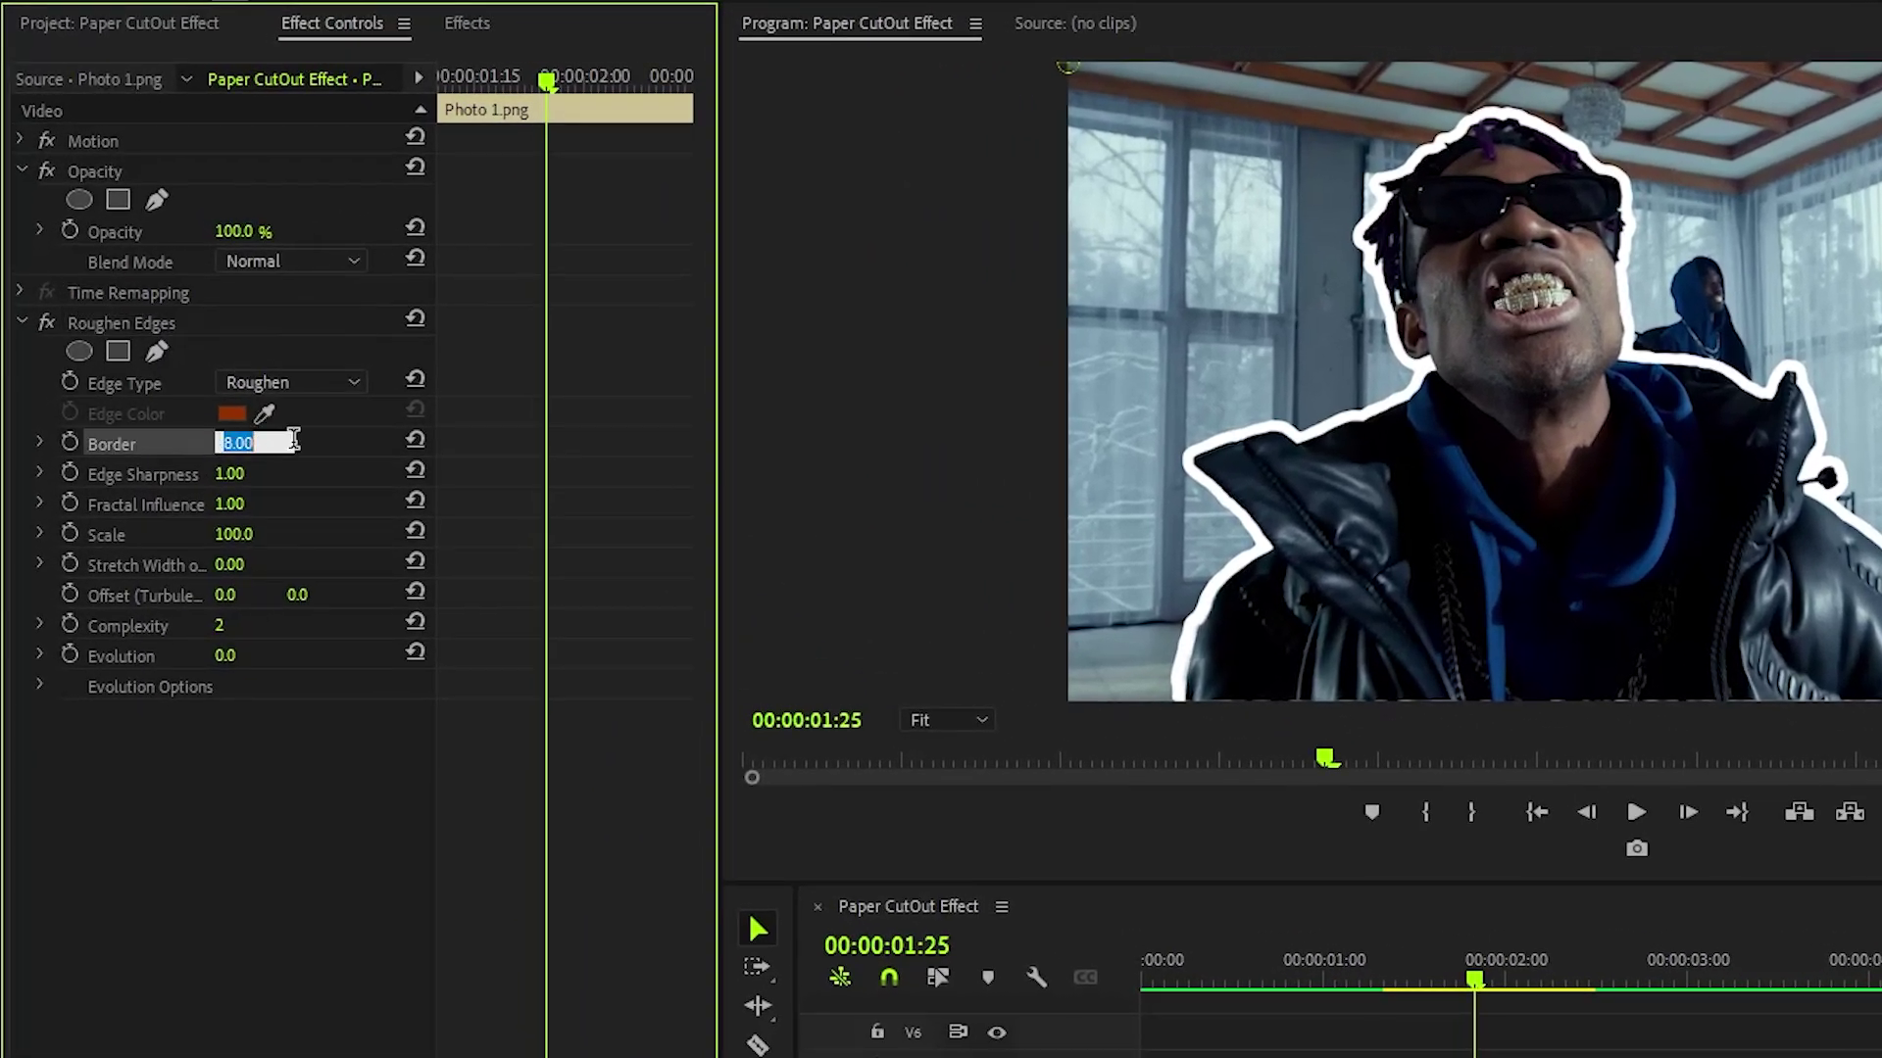
text(11)
key(Return)
click(283, 475)
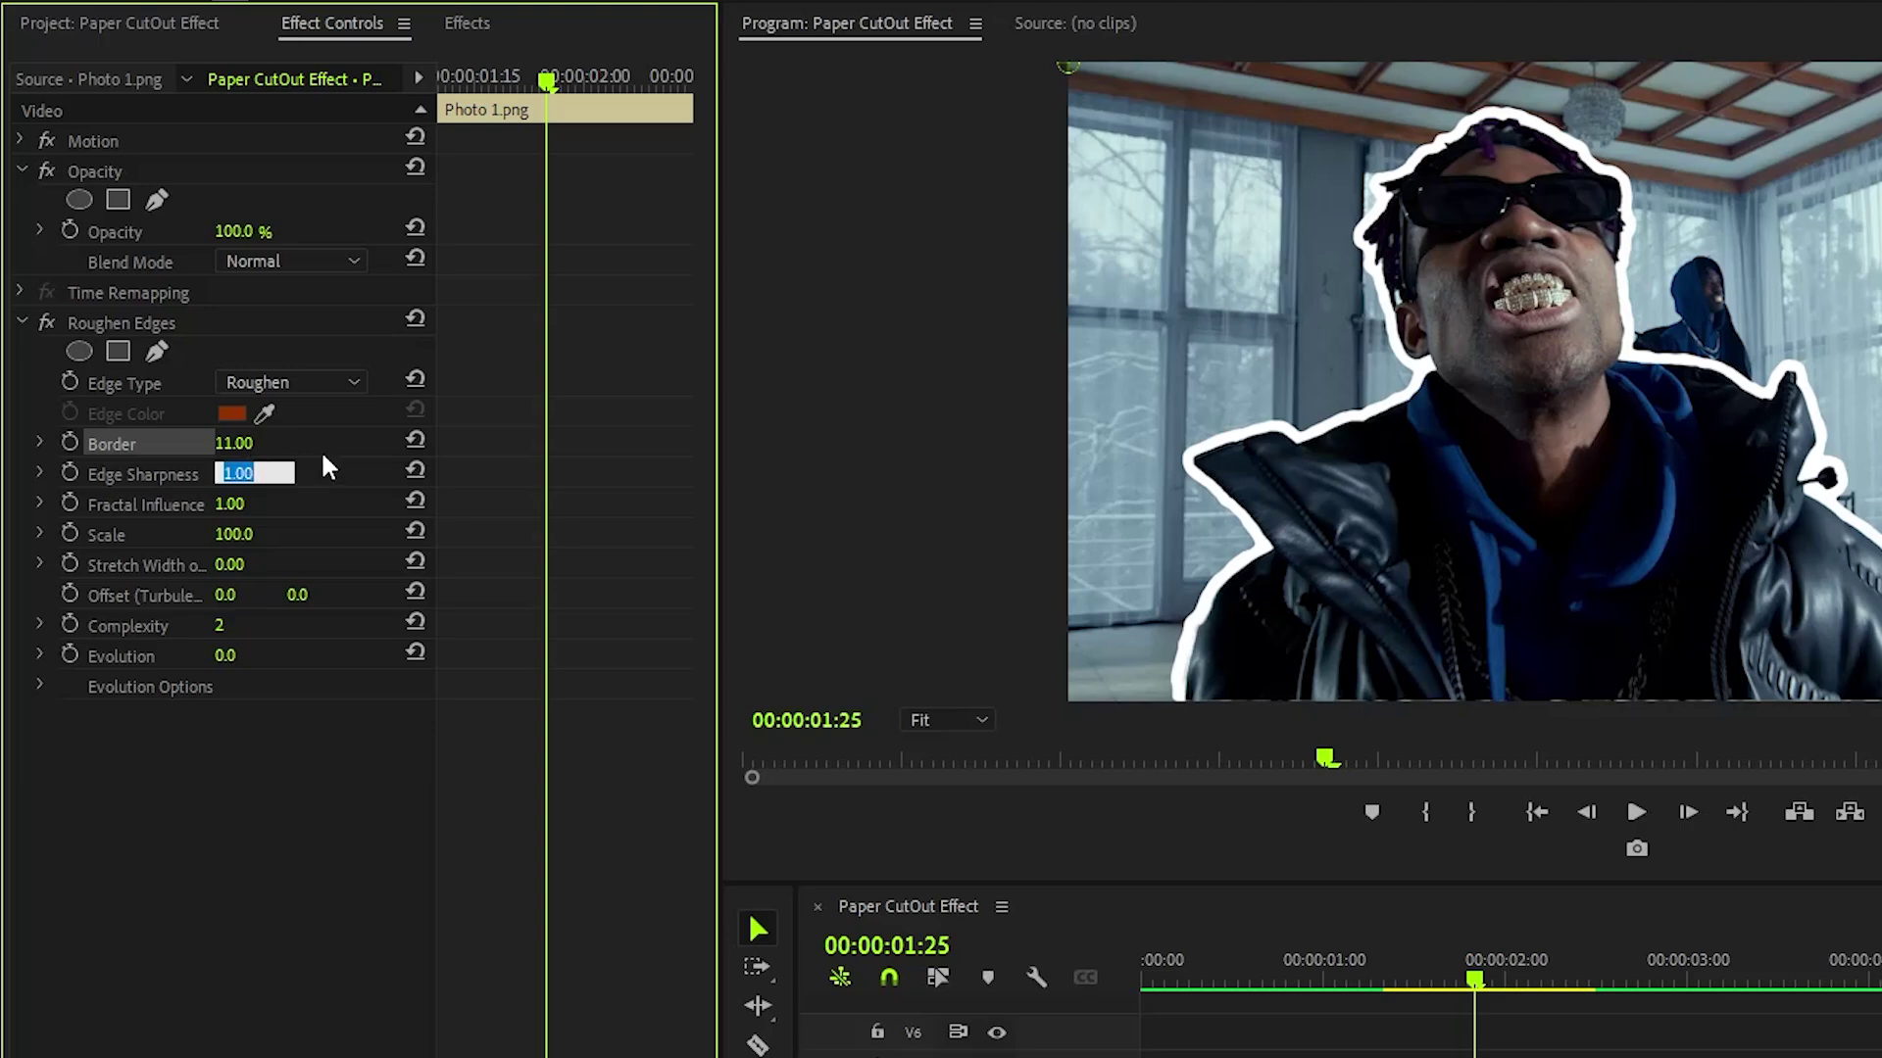
text(10)
key(Return)
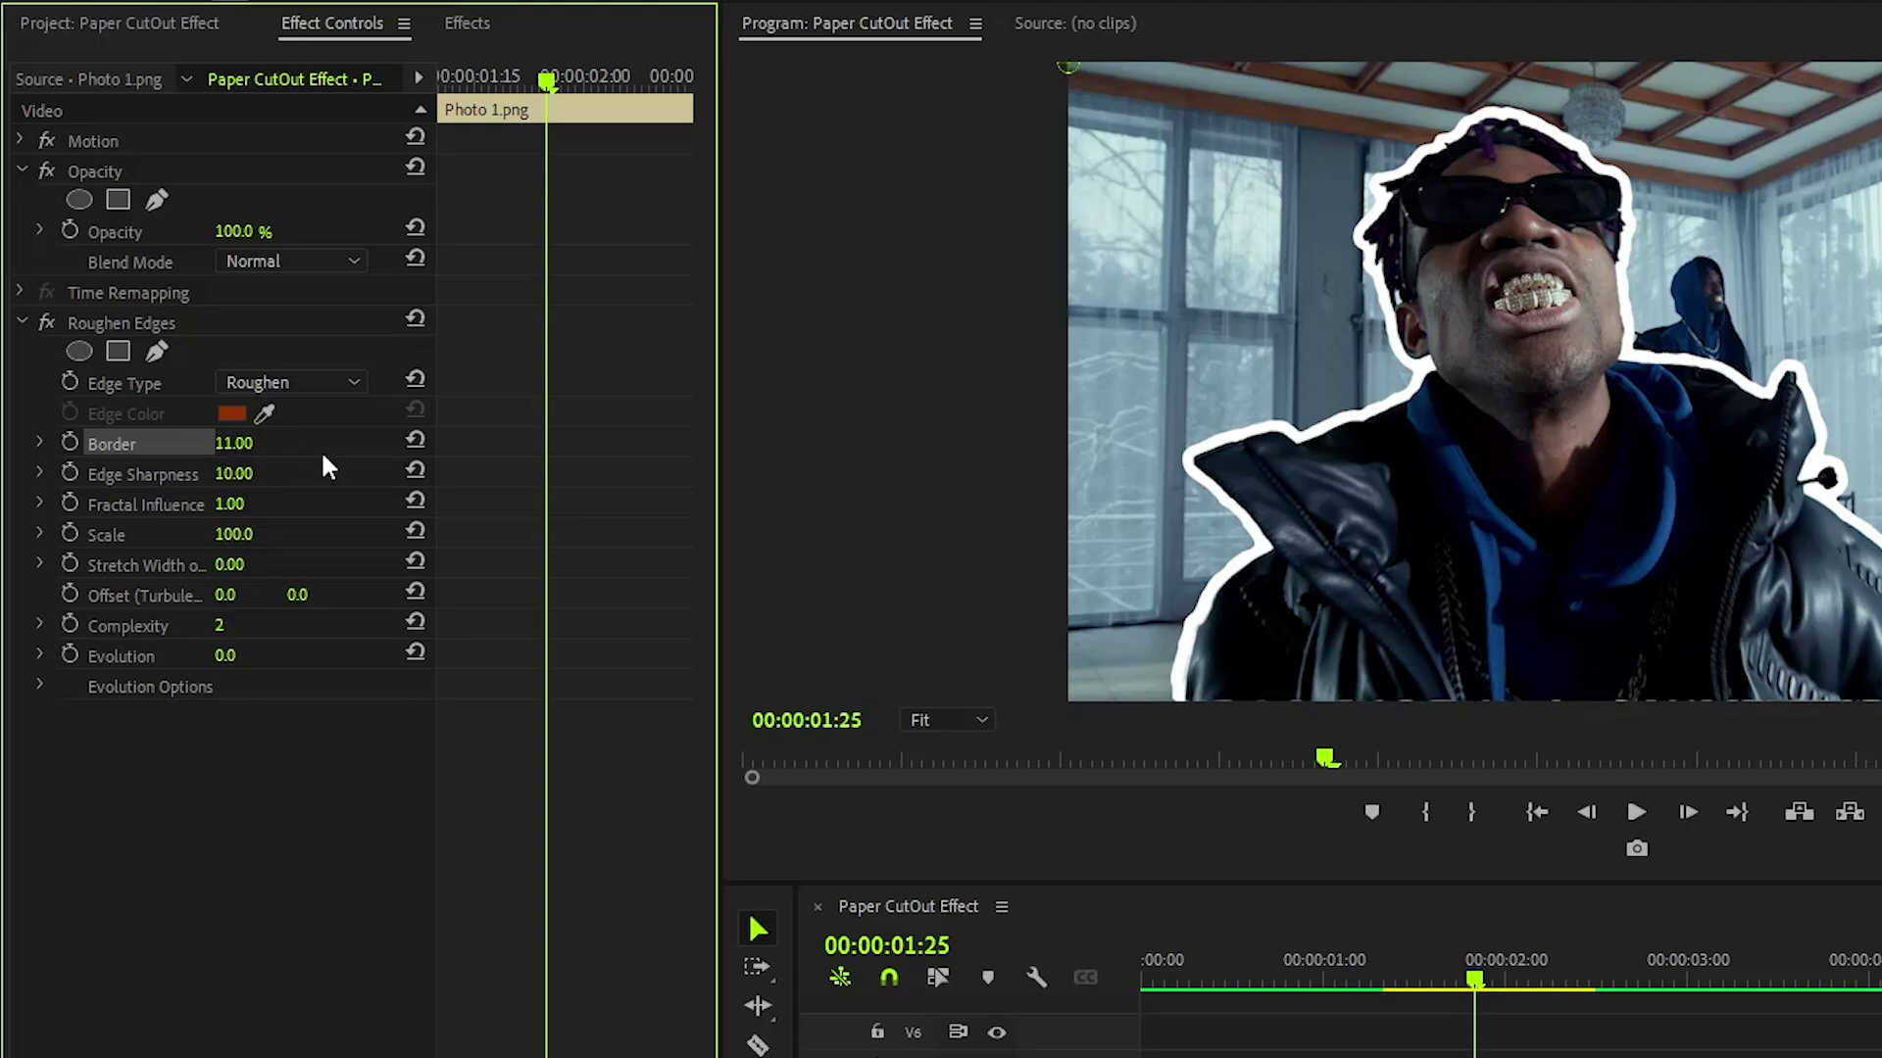
click(248, 532)
text(18)
key(Return)
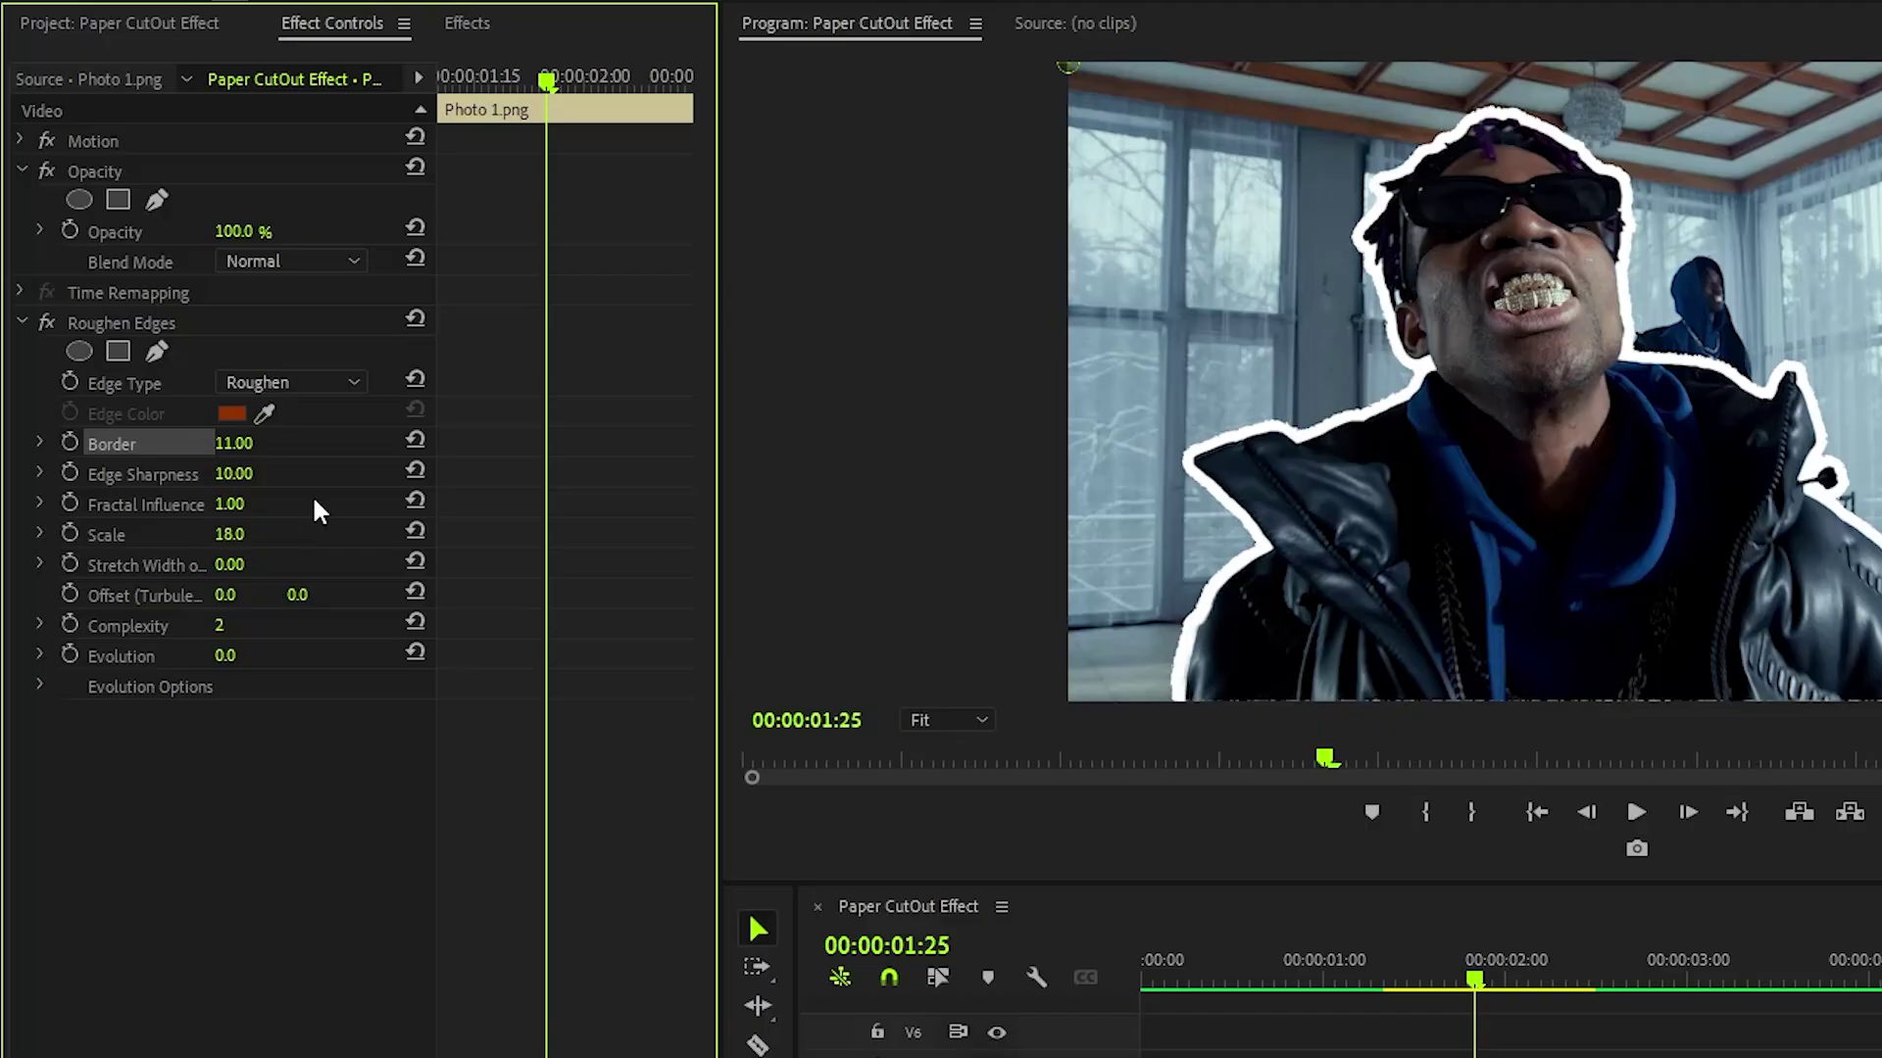
Set the Program Monitor preview zoom to 100%.
click(933, 716)
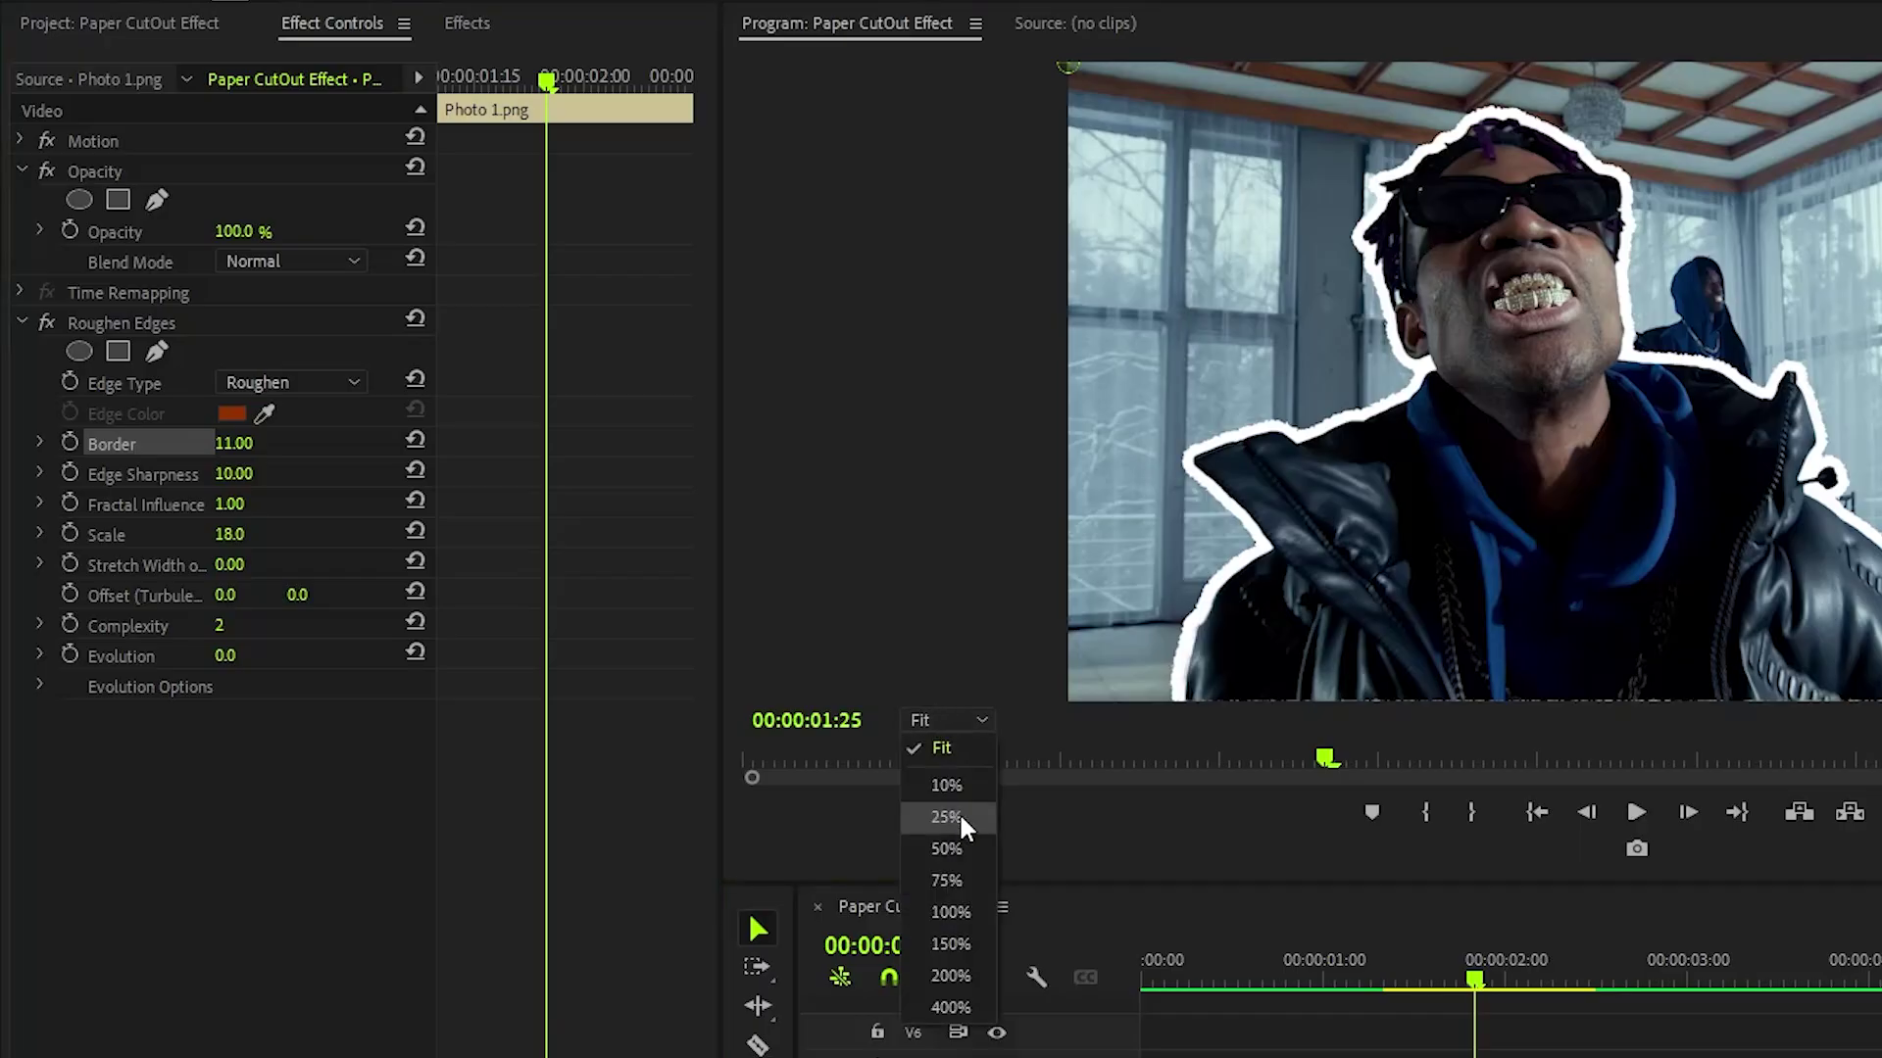
click(951, 911)
drag(1197, 703, 978, 686)
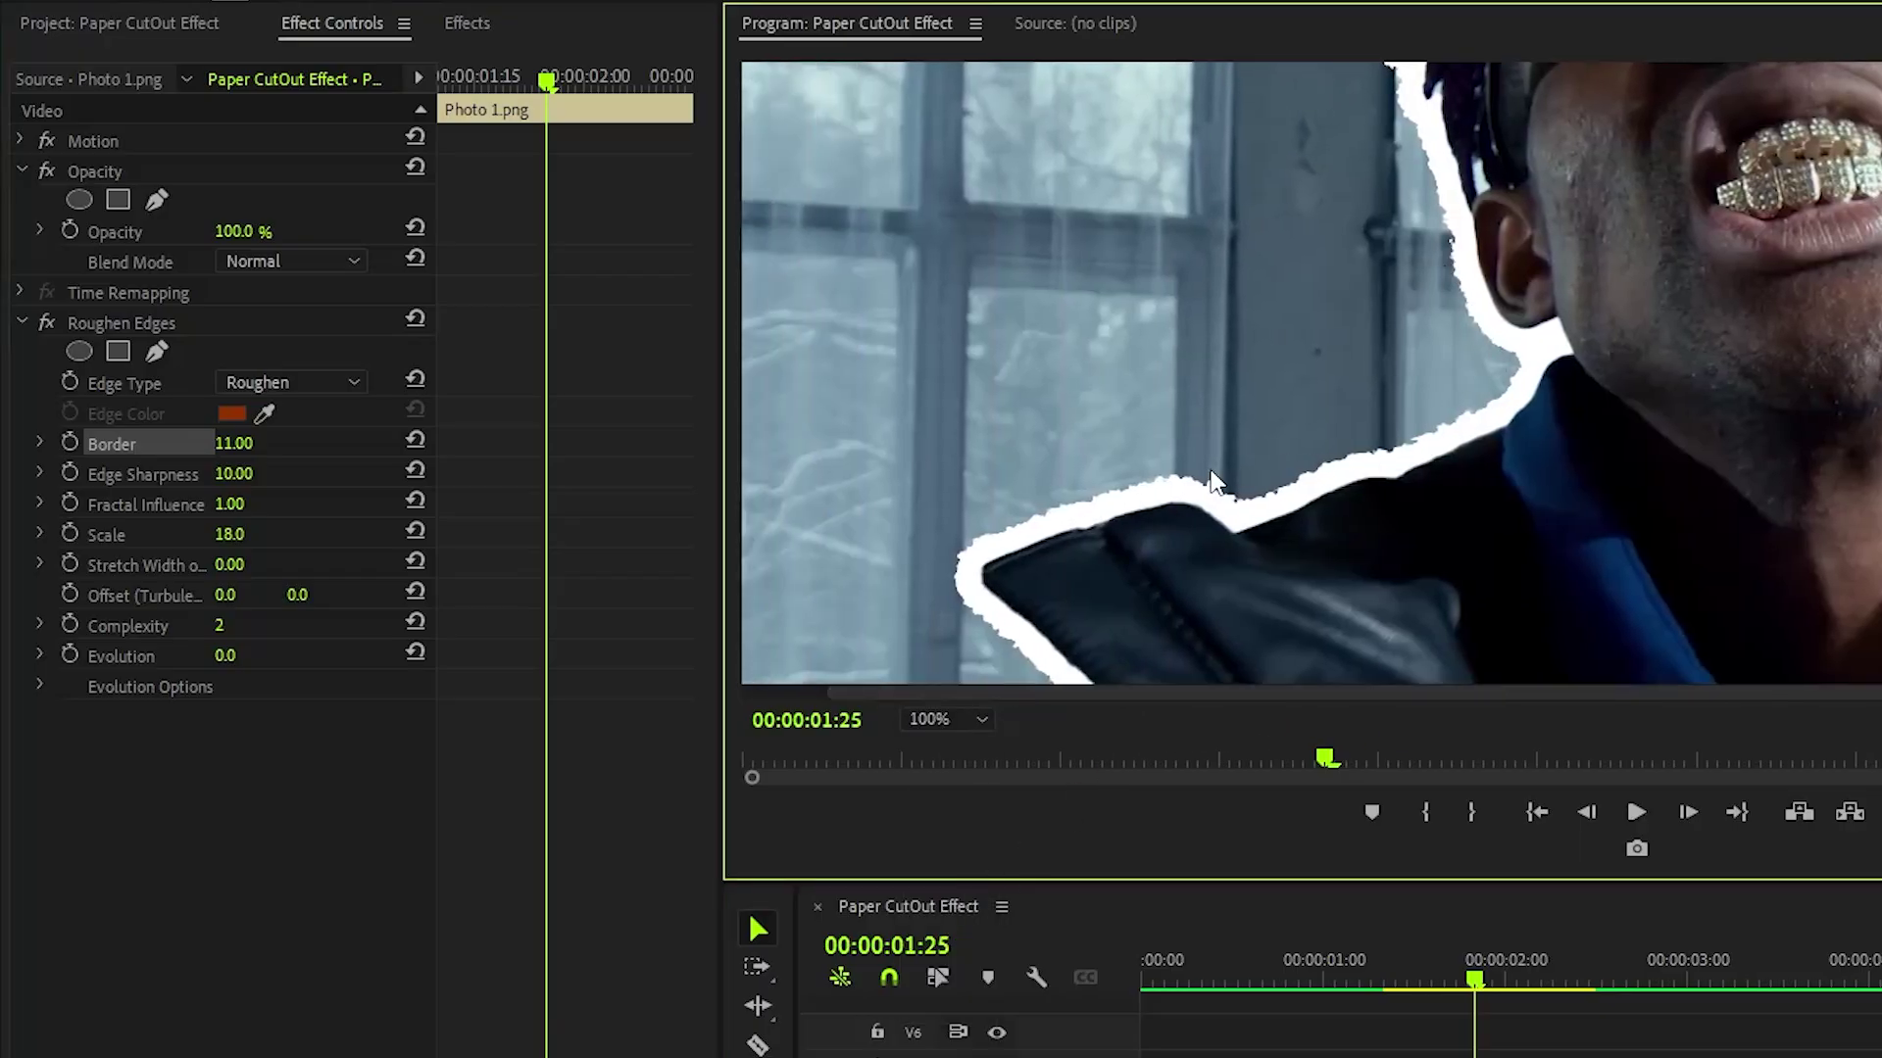
Copy and paste the Roughen Edges effect, setting the duplicate's Edge Type to Rusty.
right_click(190, 310)
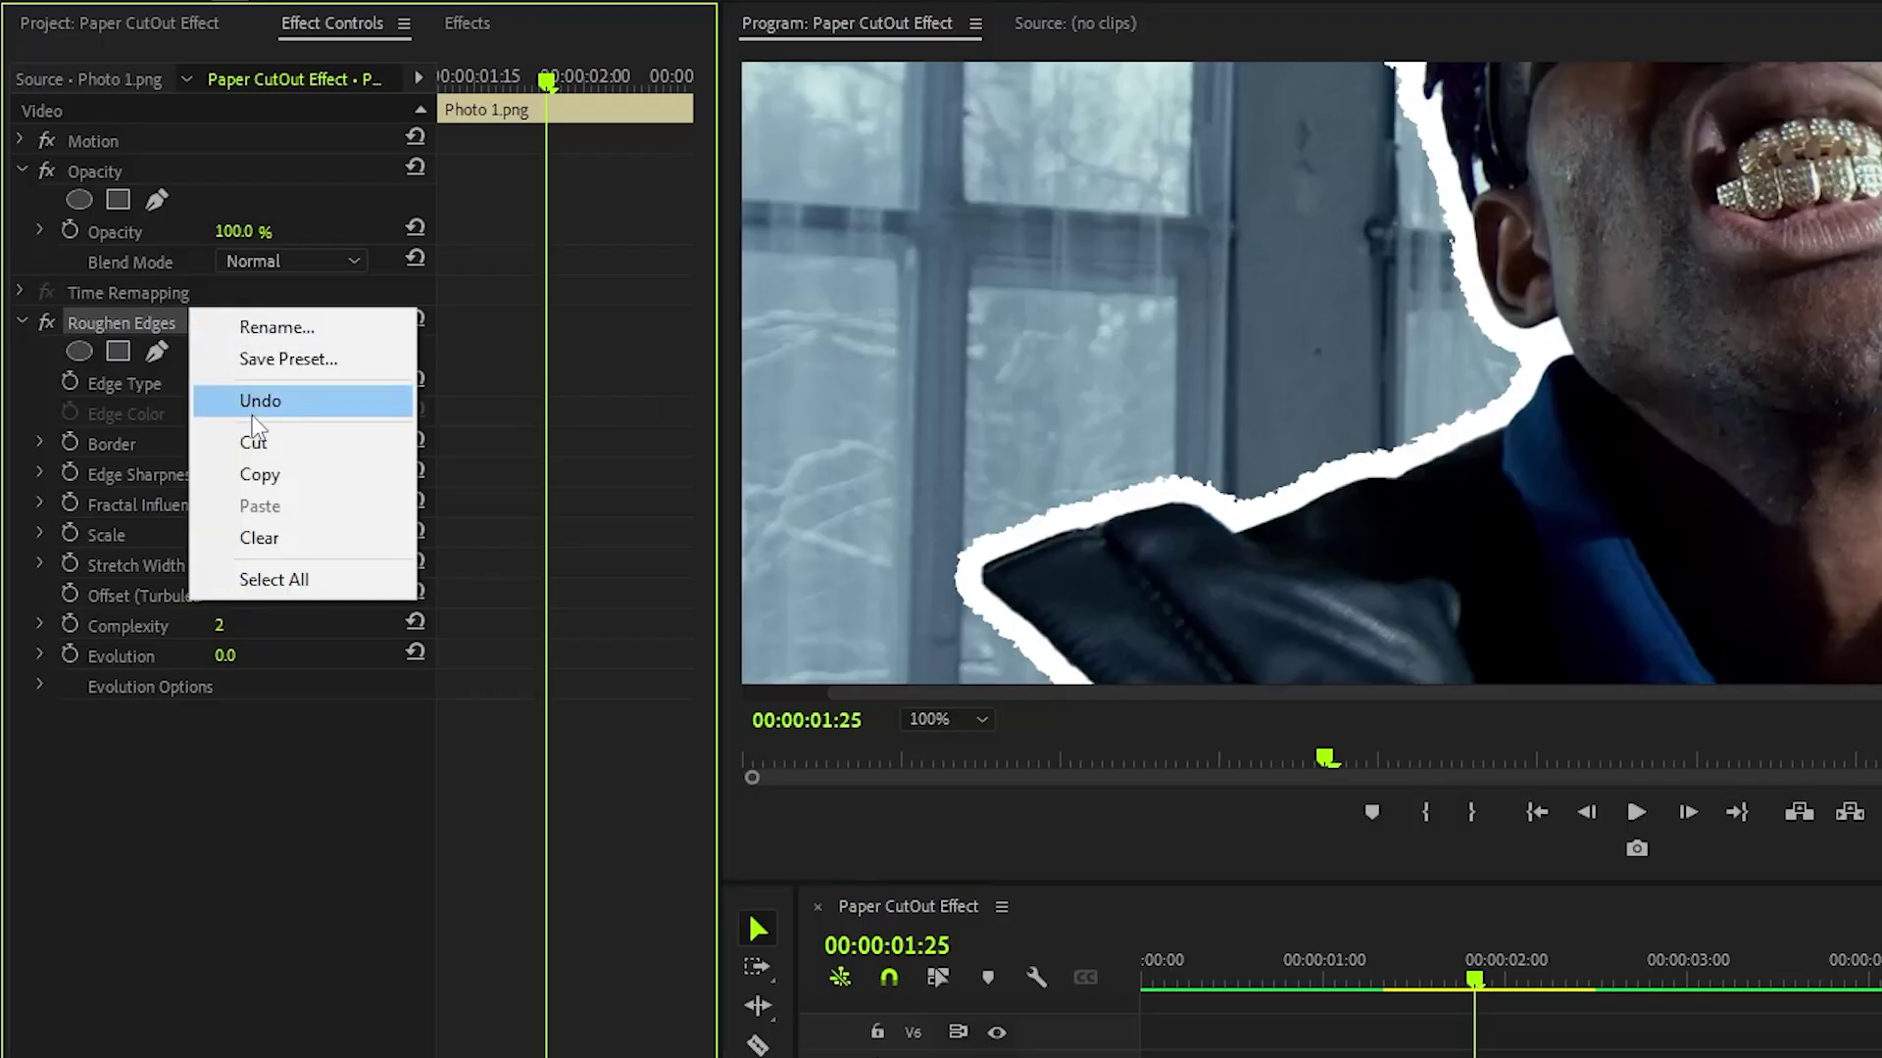
click(292, 474)
right_click(225, 750)
click(295, 943)
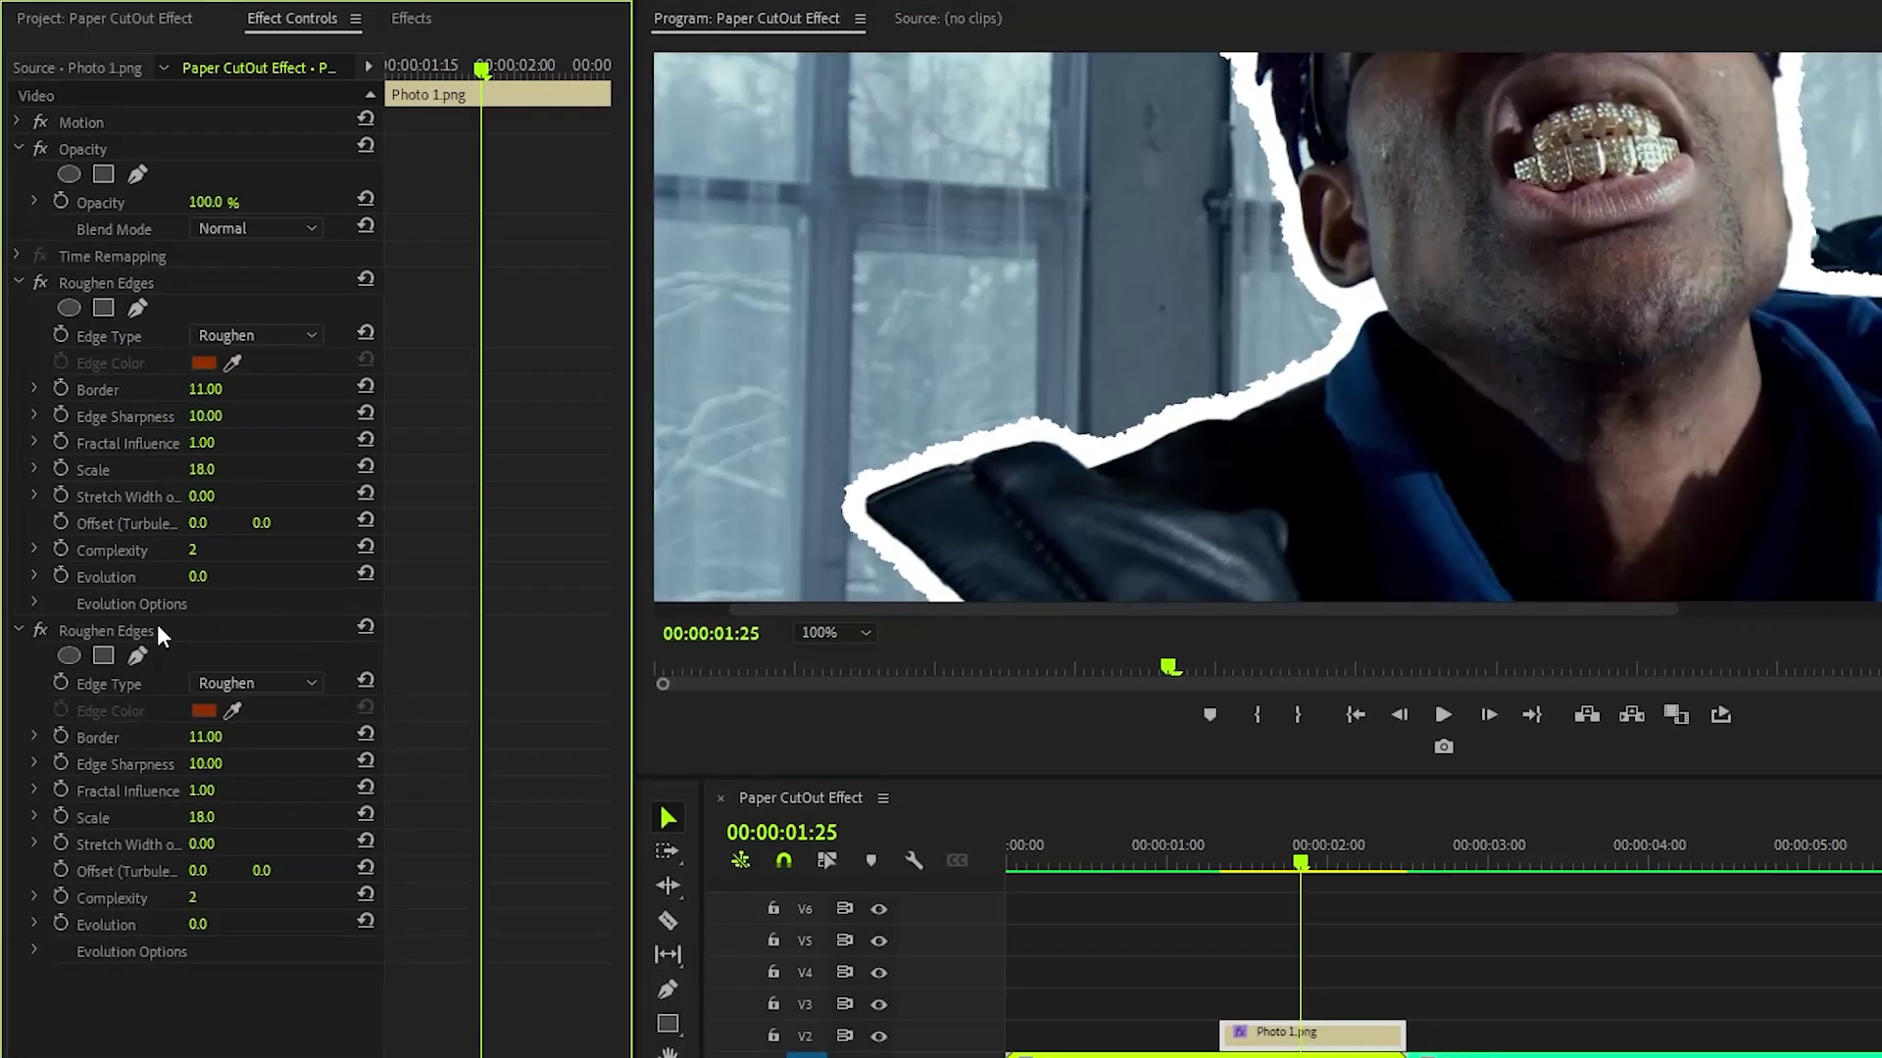
click(171, 674)
click(255, 683)
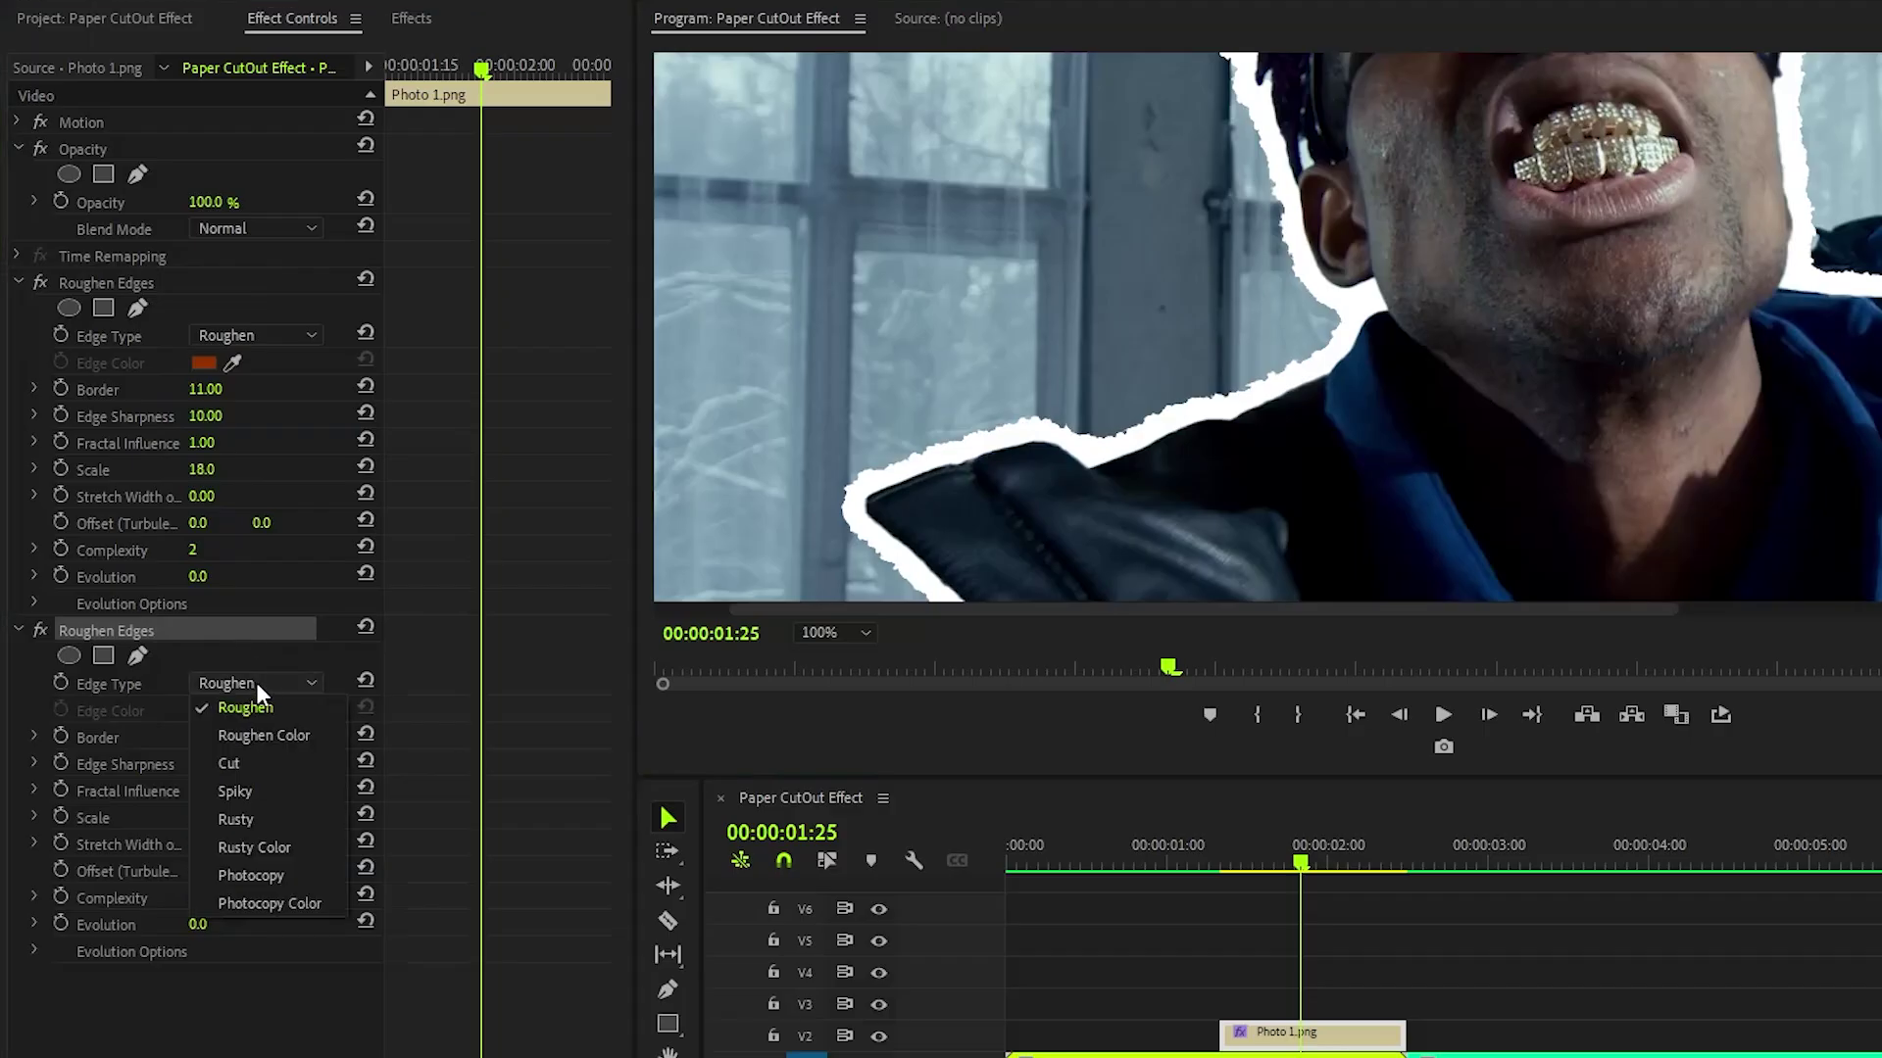
click(263, 814)
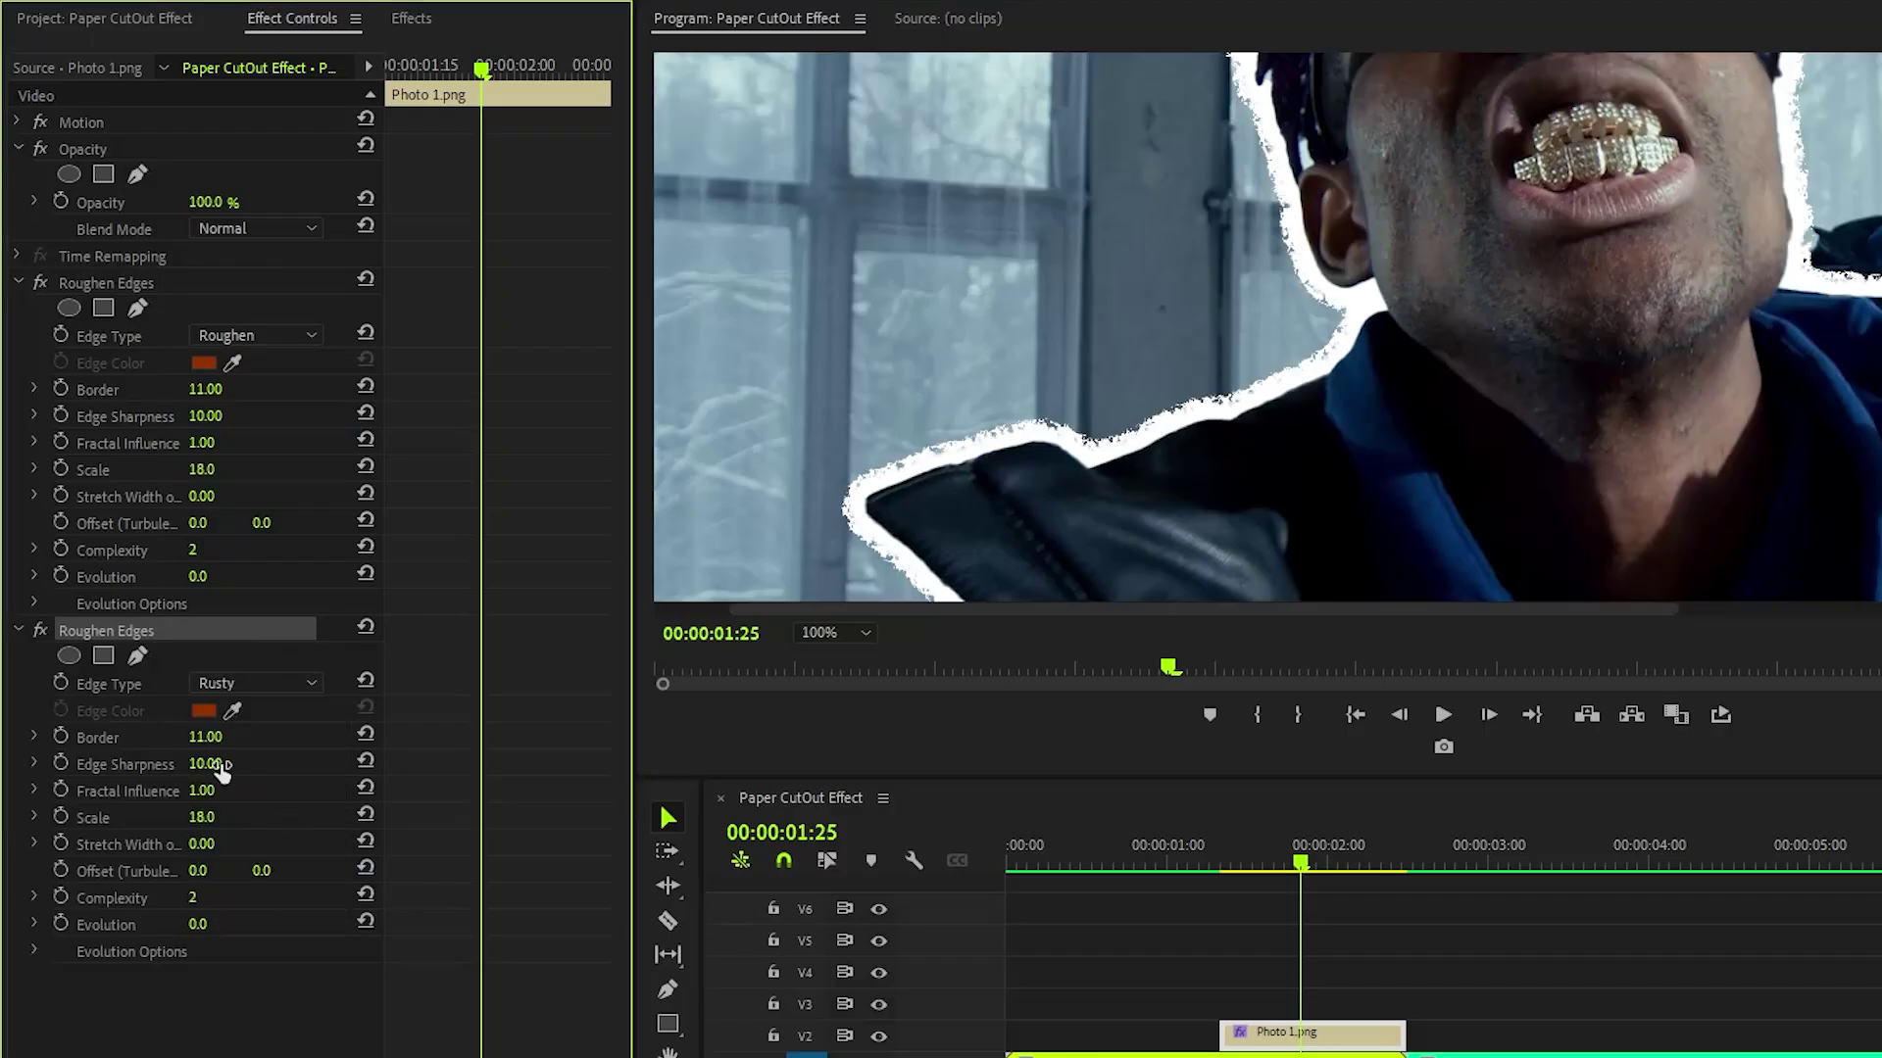
Give the second Roughen Edges Border 23, Edge Sharpness 1.40 and Scale 15.
click(126, 737)
click(206, 738)
text(23)
key(Return)
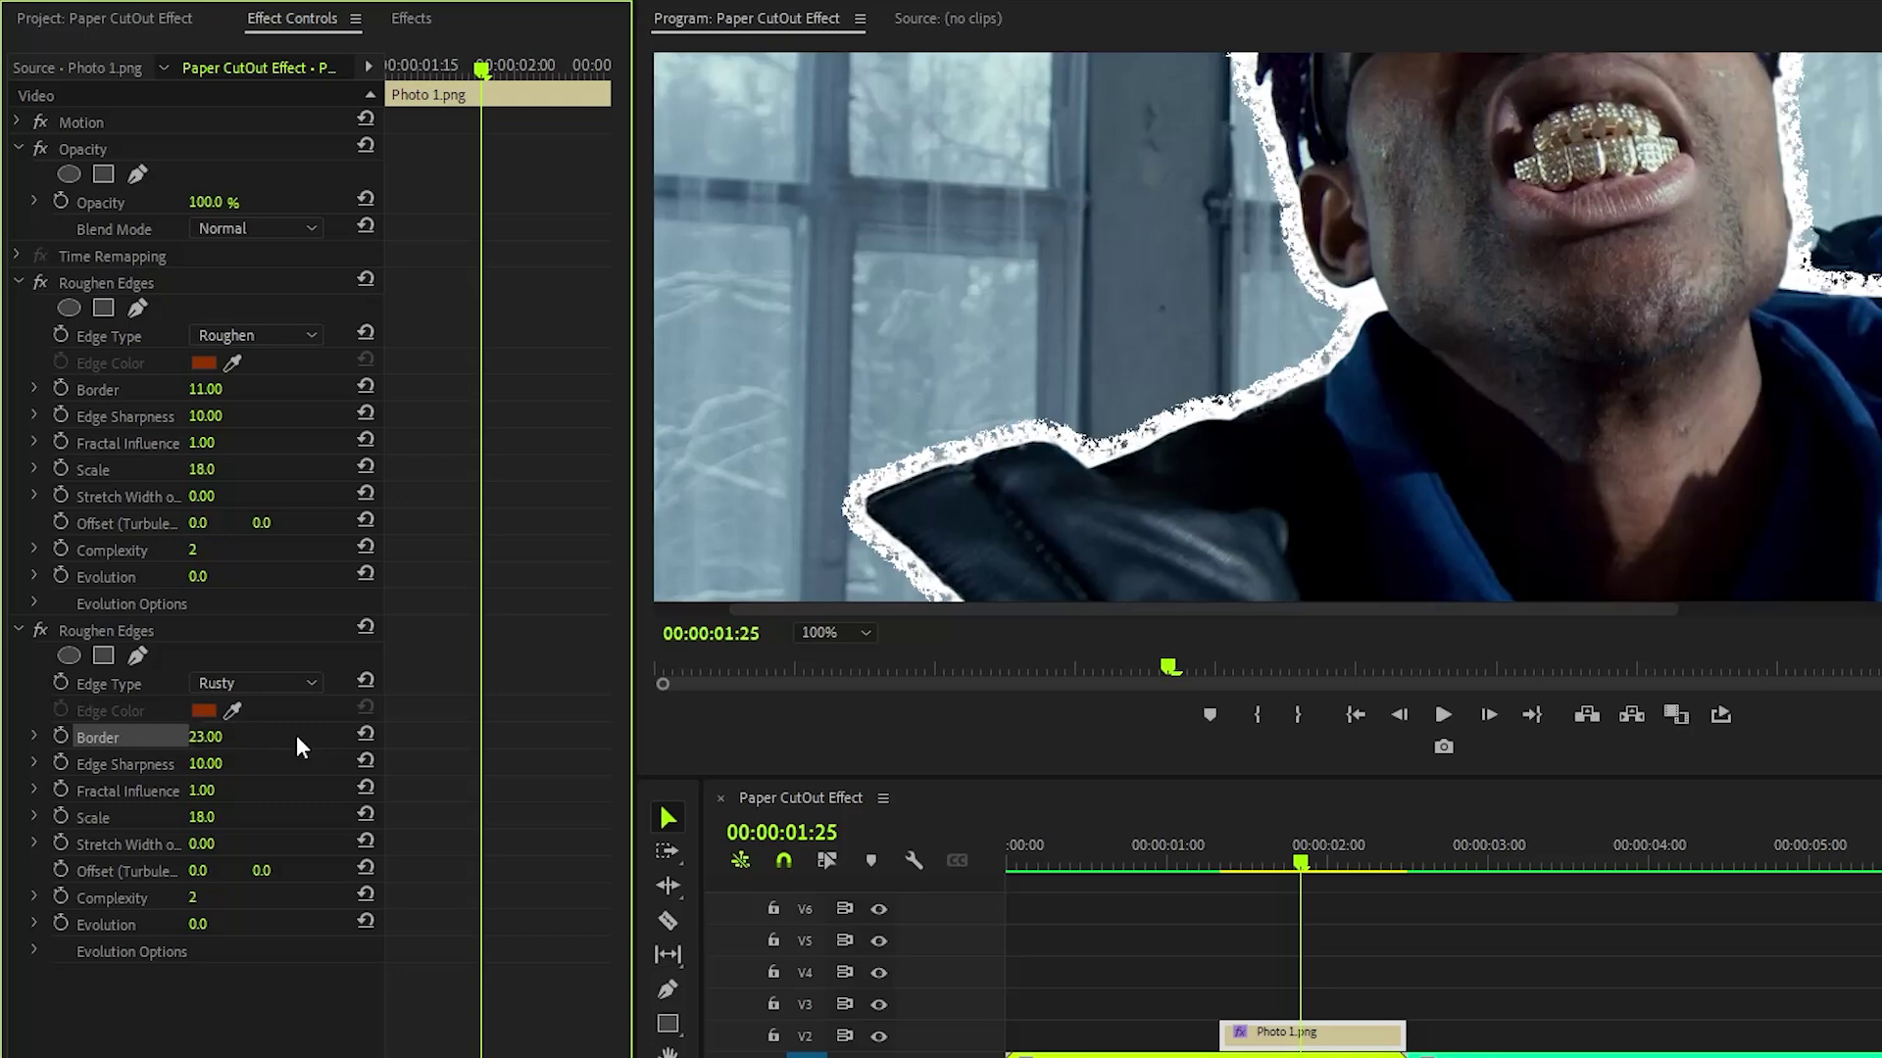
click(218, 763)
text(1.4)
key(Return)
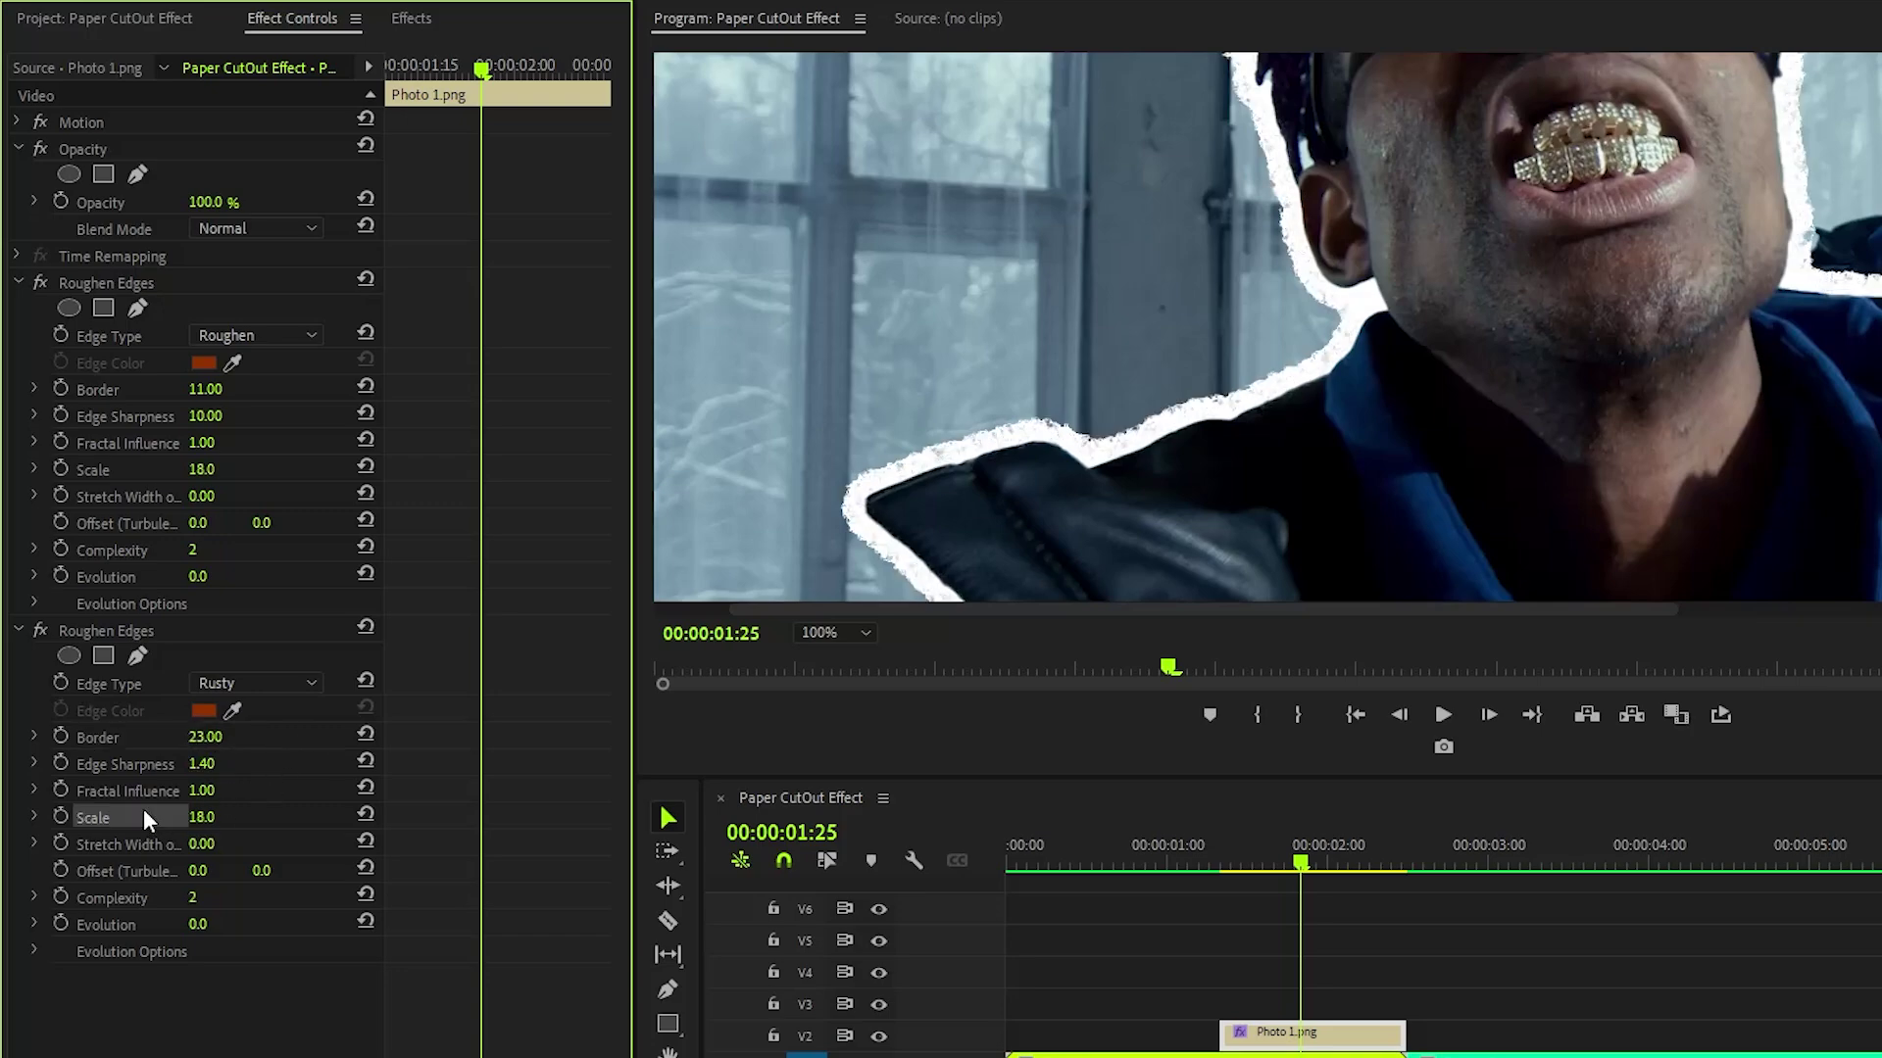
click(203, 817)
text(15)
key(Return)
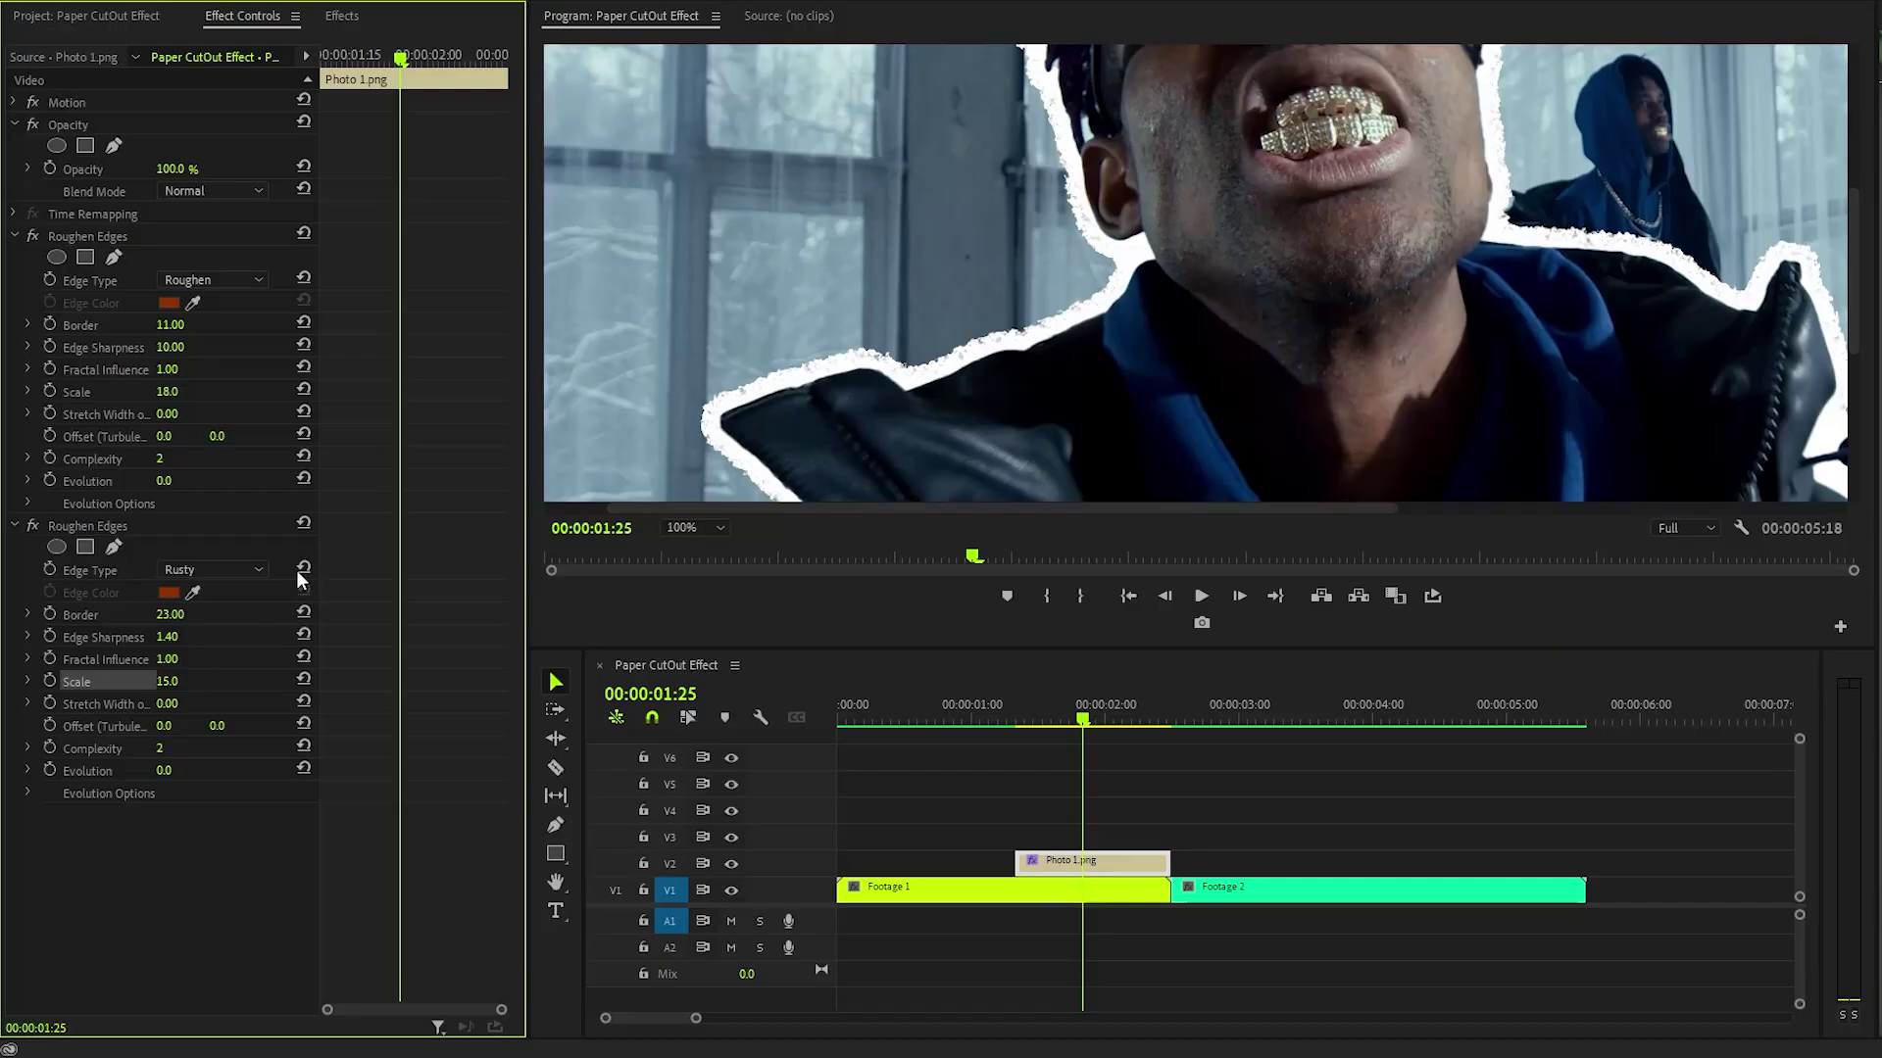
Fit the preview, nest Photo 1.png on V2 as the 'Paper Effect' sequence, and apply Crop to it.
click(698, 527)
click(696, 541)
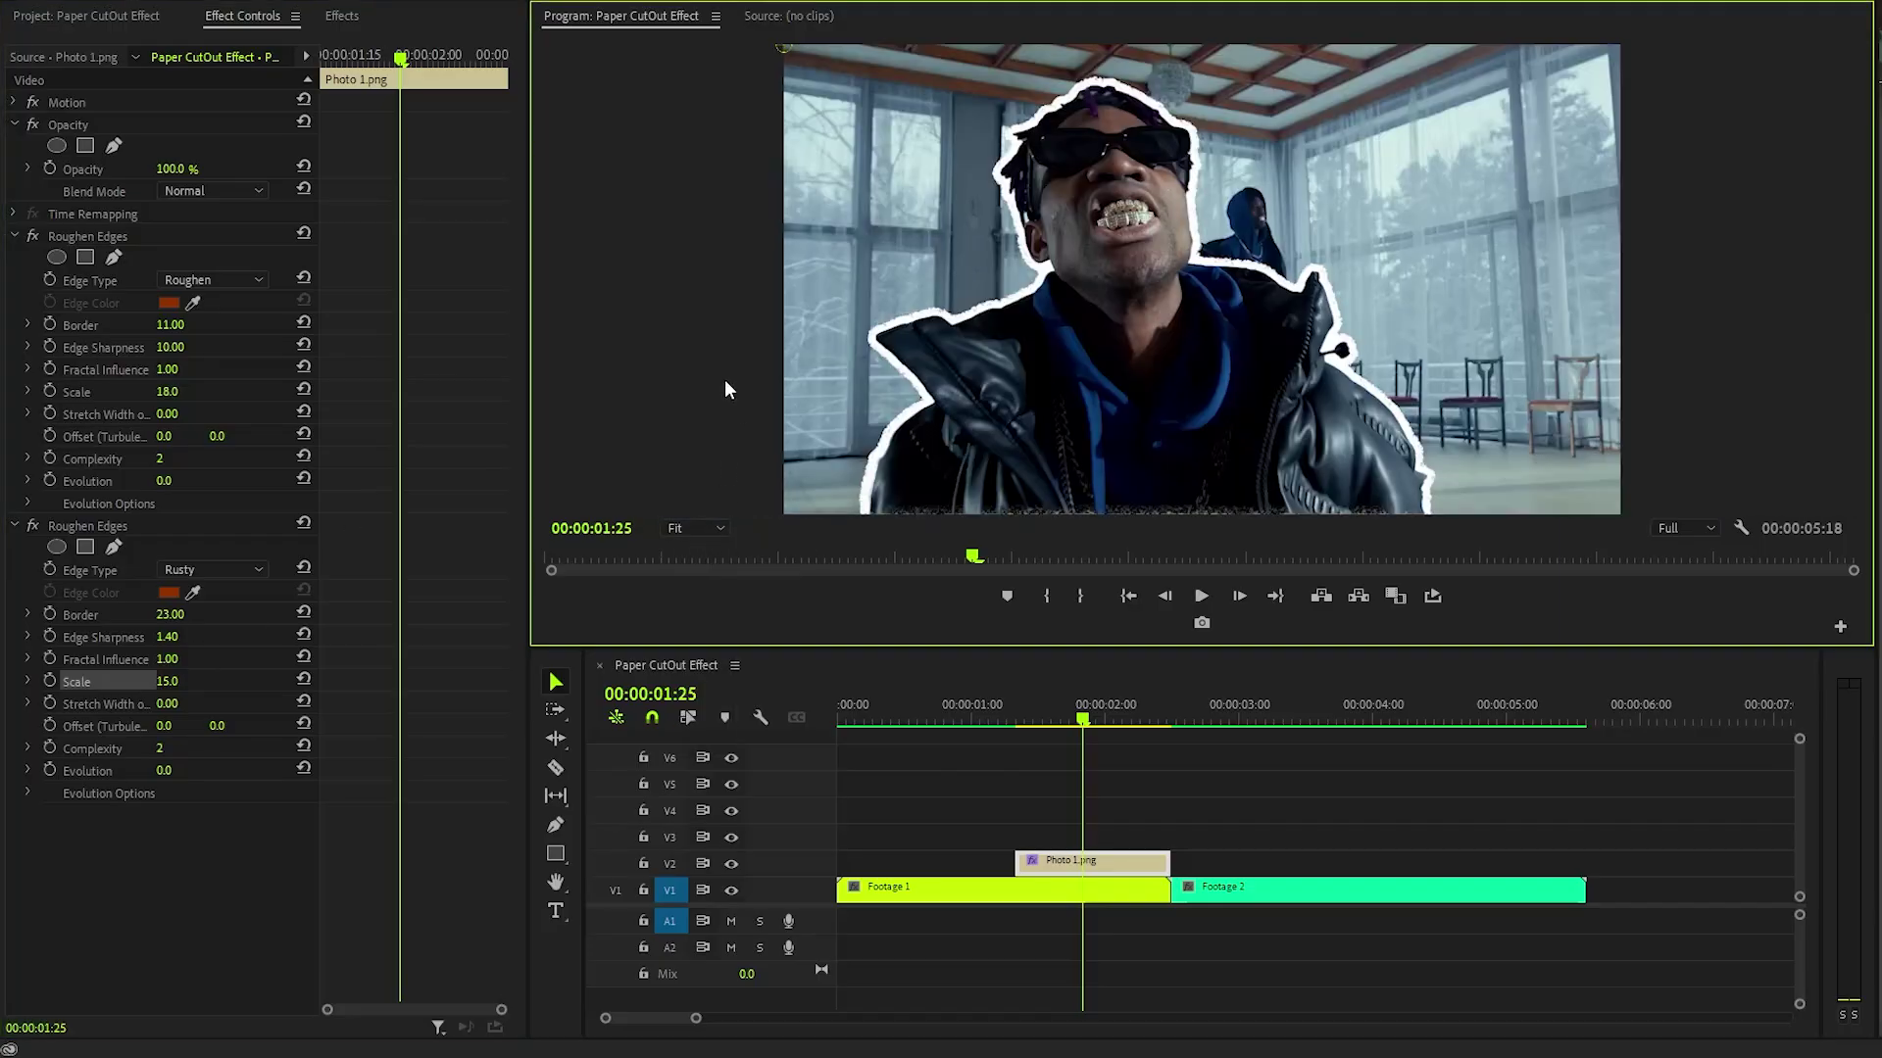
right_click(1094, 863)
click(1166, 535)
text(Paper Effect)
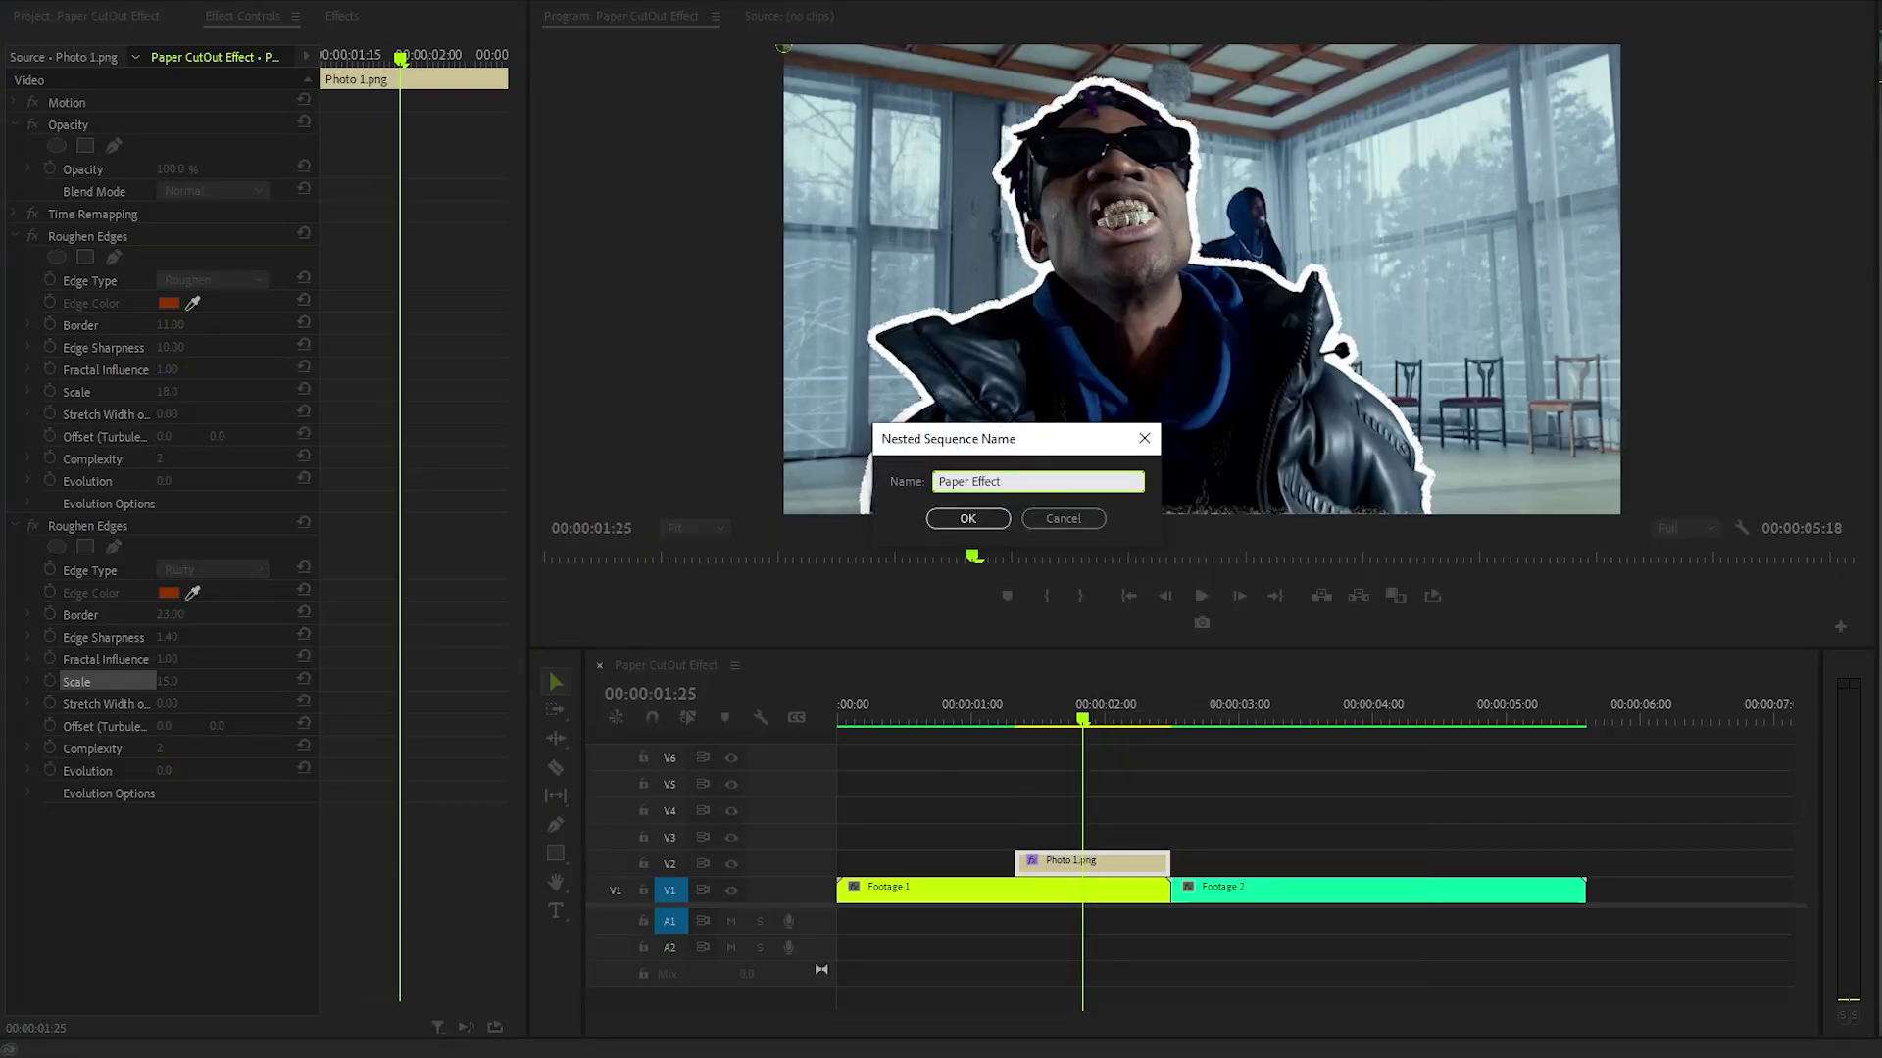
click(995, 519)
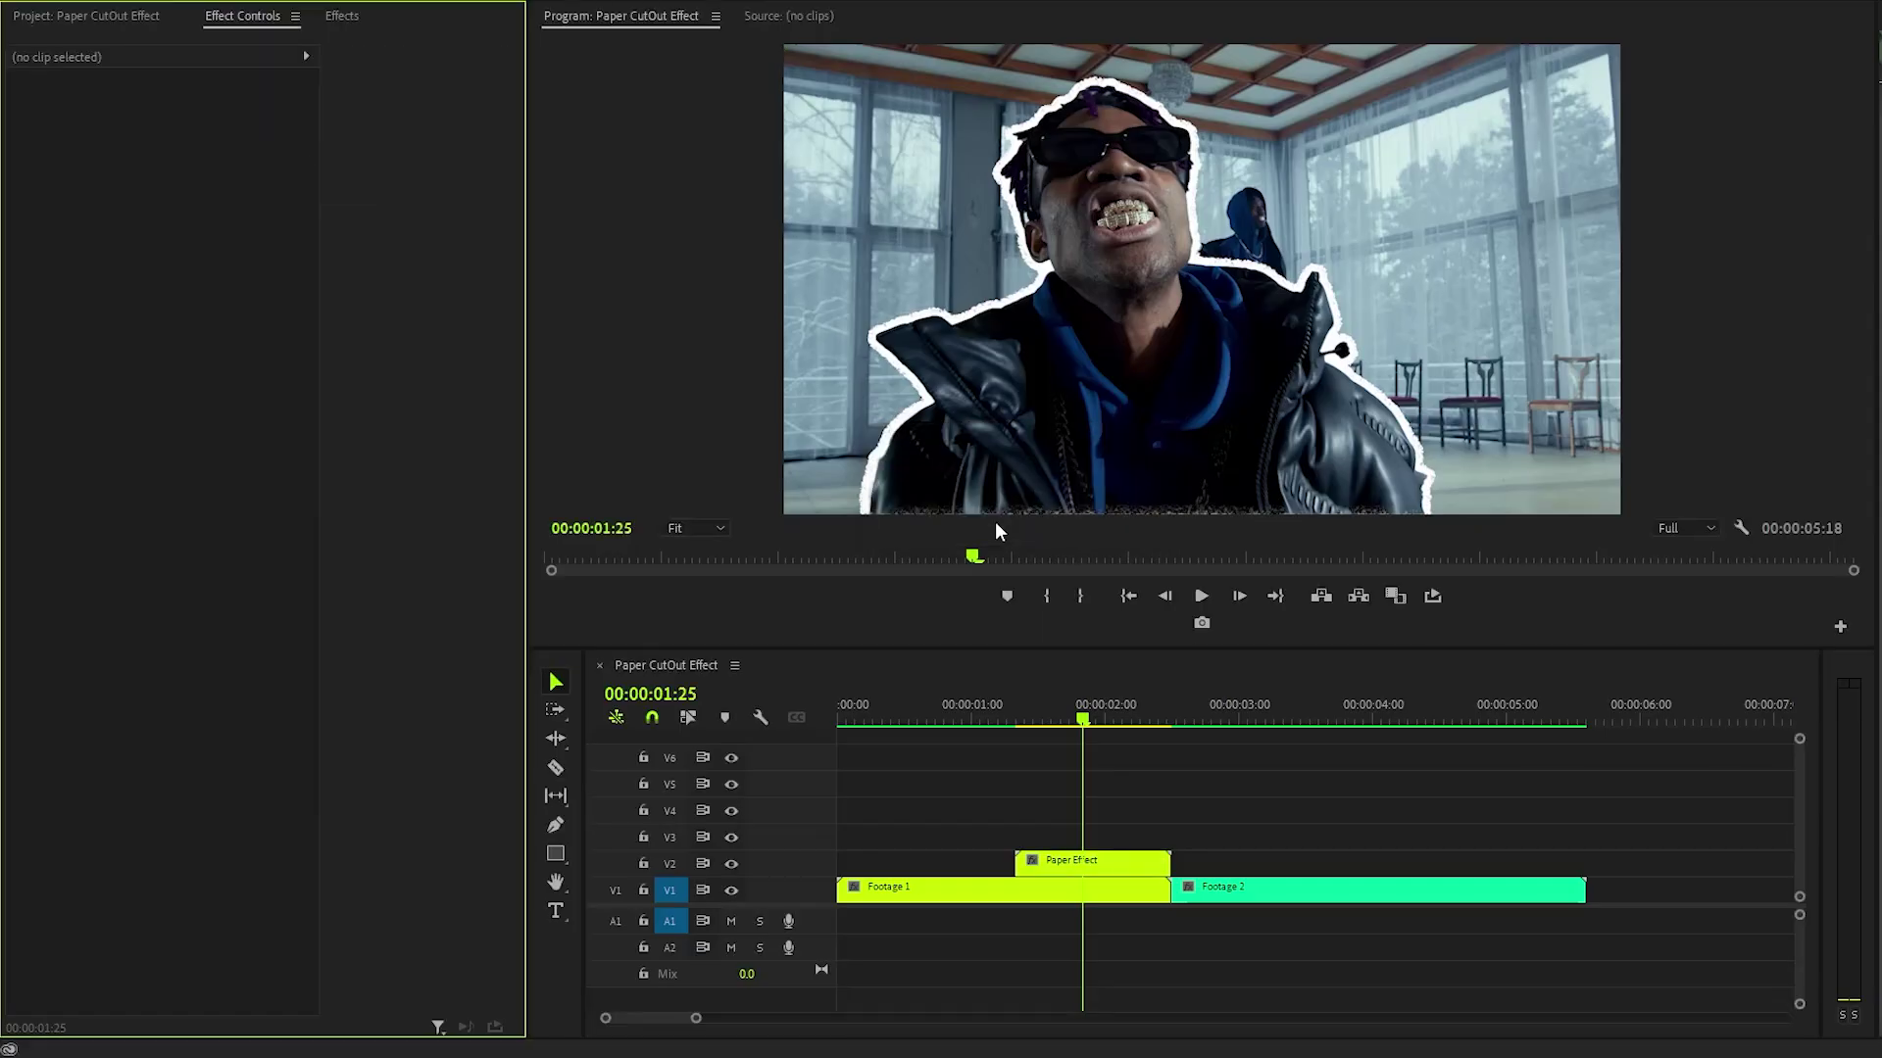
click(345, 17)
drag(71, 222, 1066, 865)
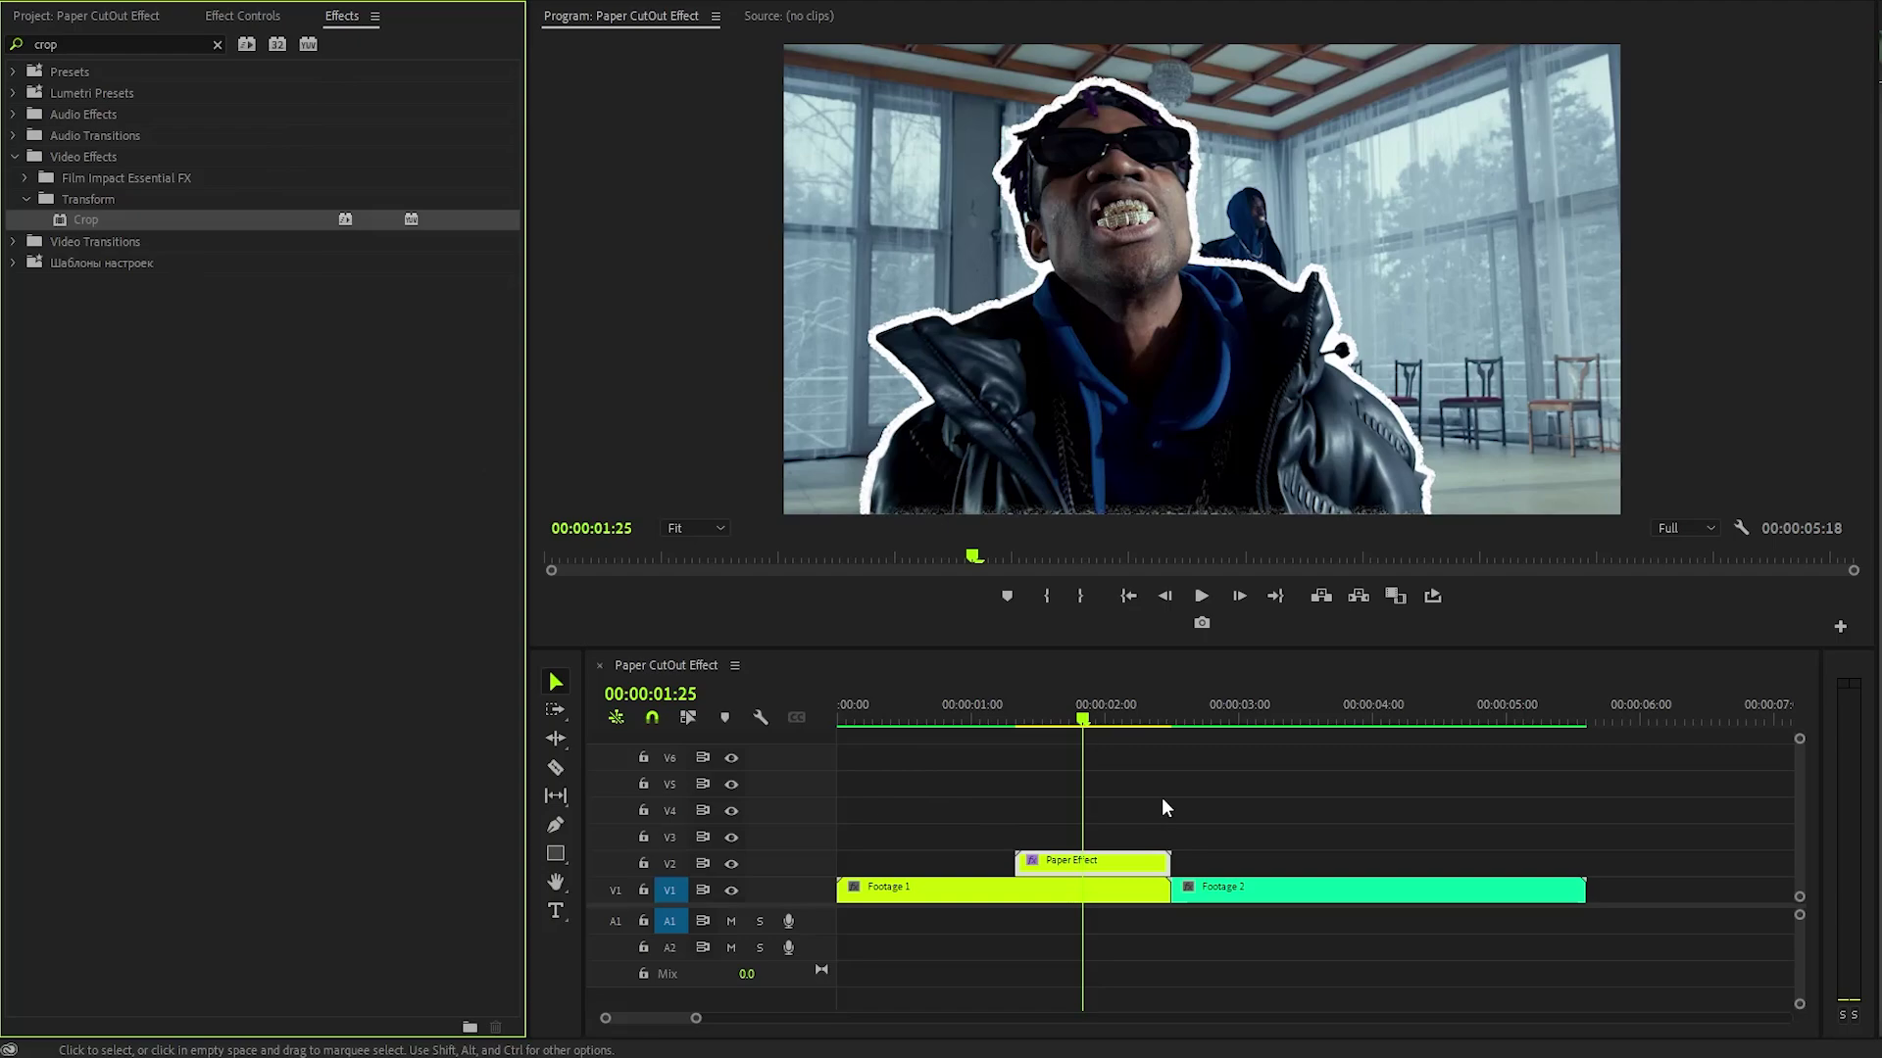
At 00:00:01:10, add a Crop Top keyframe of 100% on the Paper Effect clip.
click(256, 22)
drag(396, 56, 311, 59)
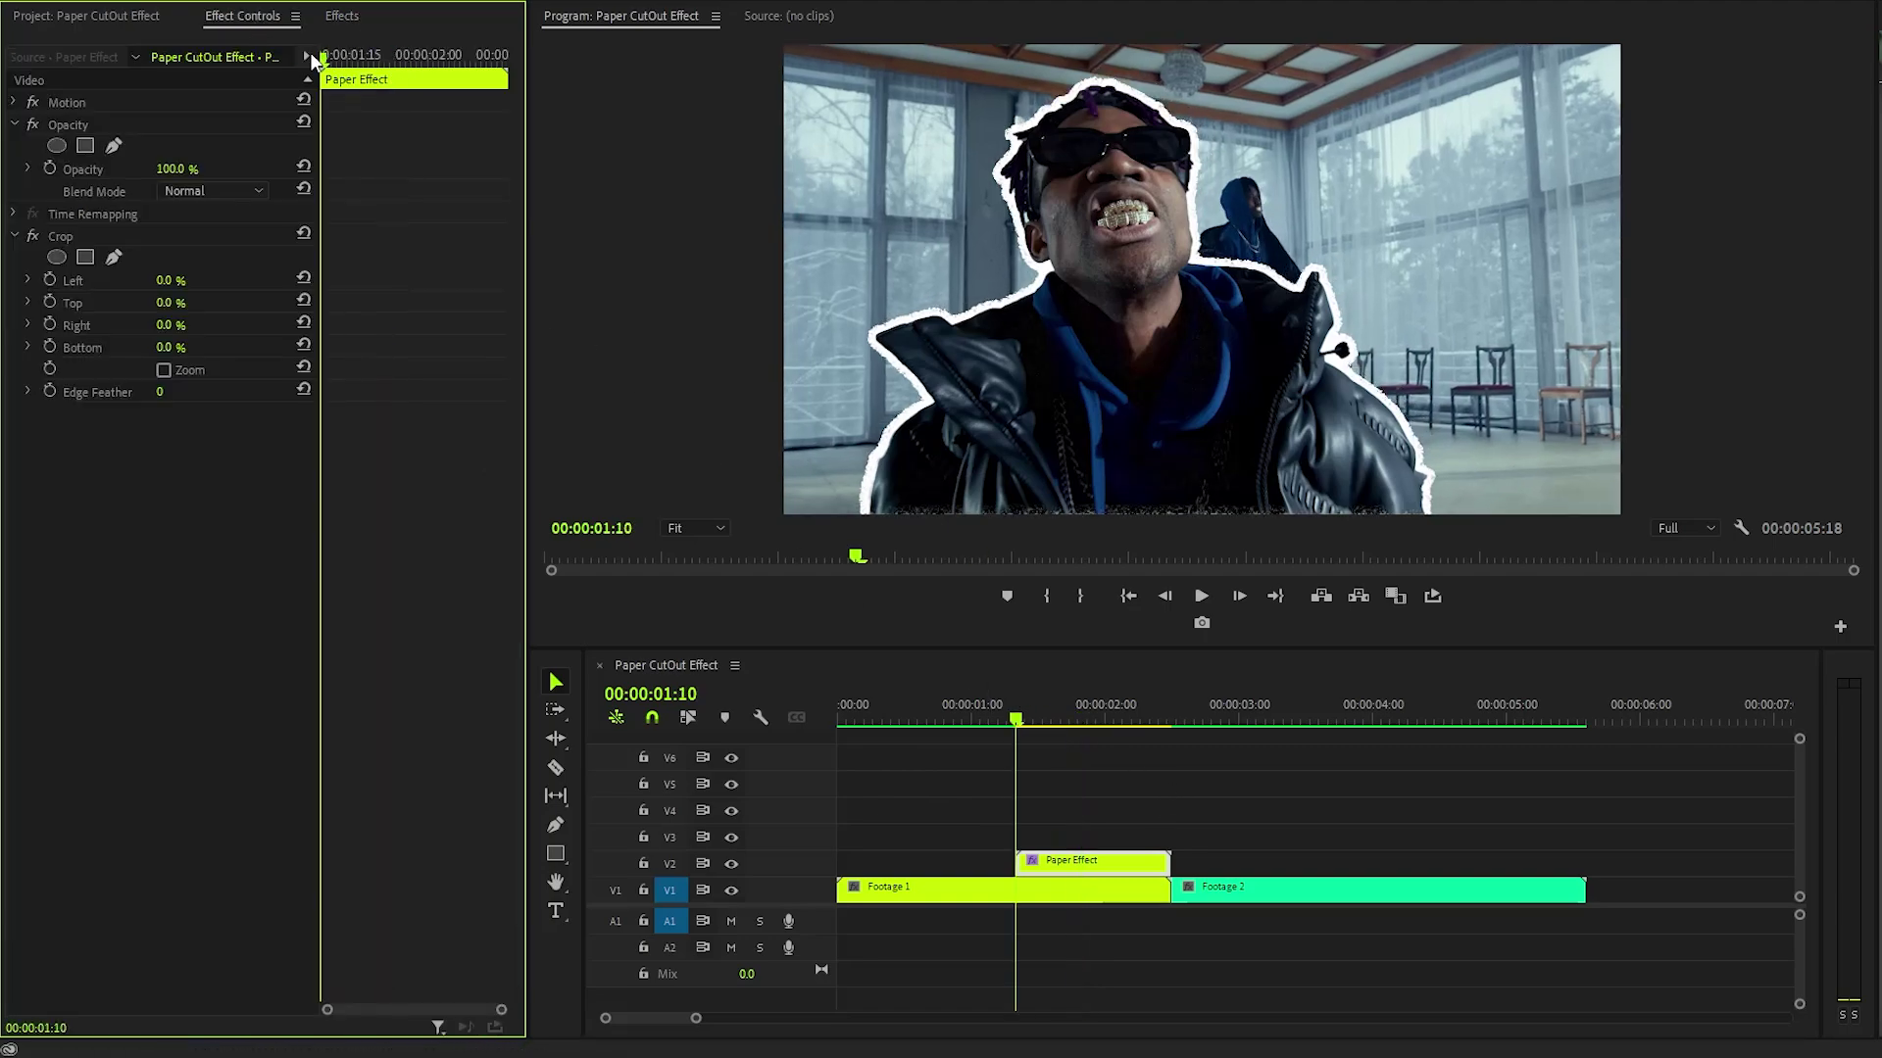
click(86, 297)
click(50, 301)
mouse_move(168, 307)
mouse_down()
mouse_move(255, 307)
mouse_move(181, 299)
mouse_up()
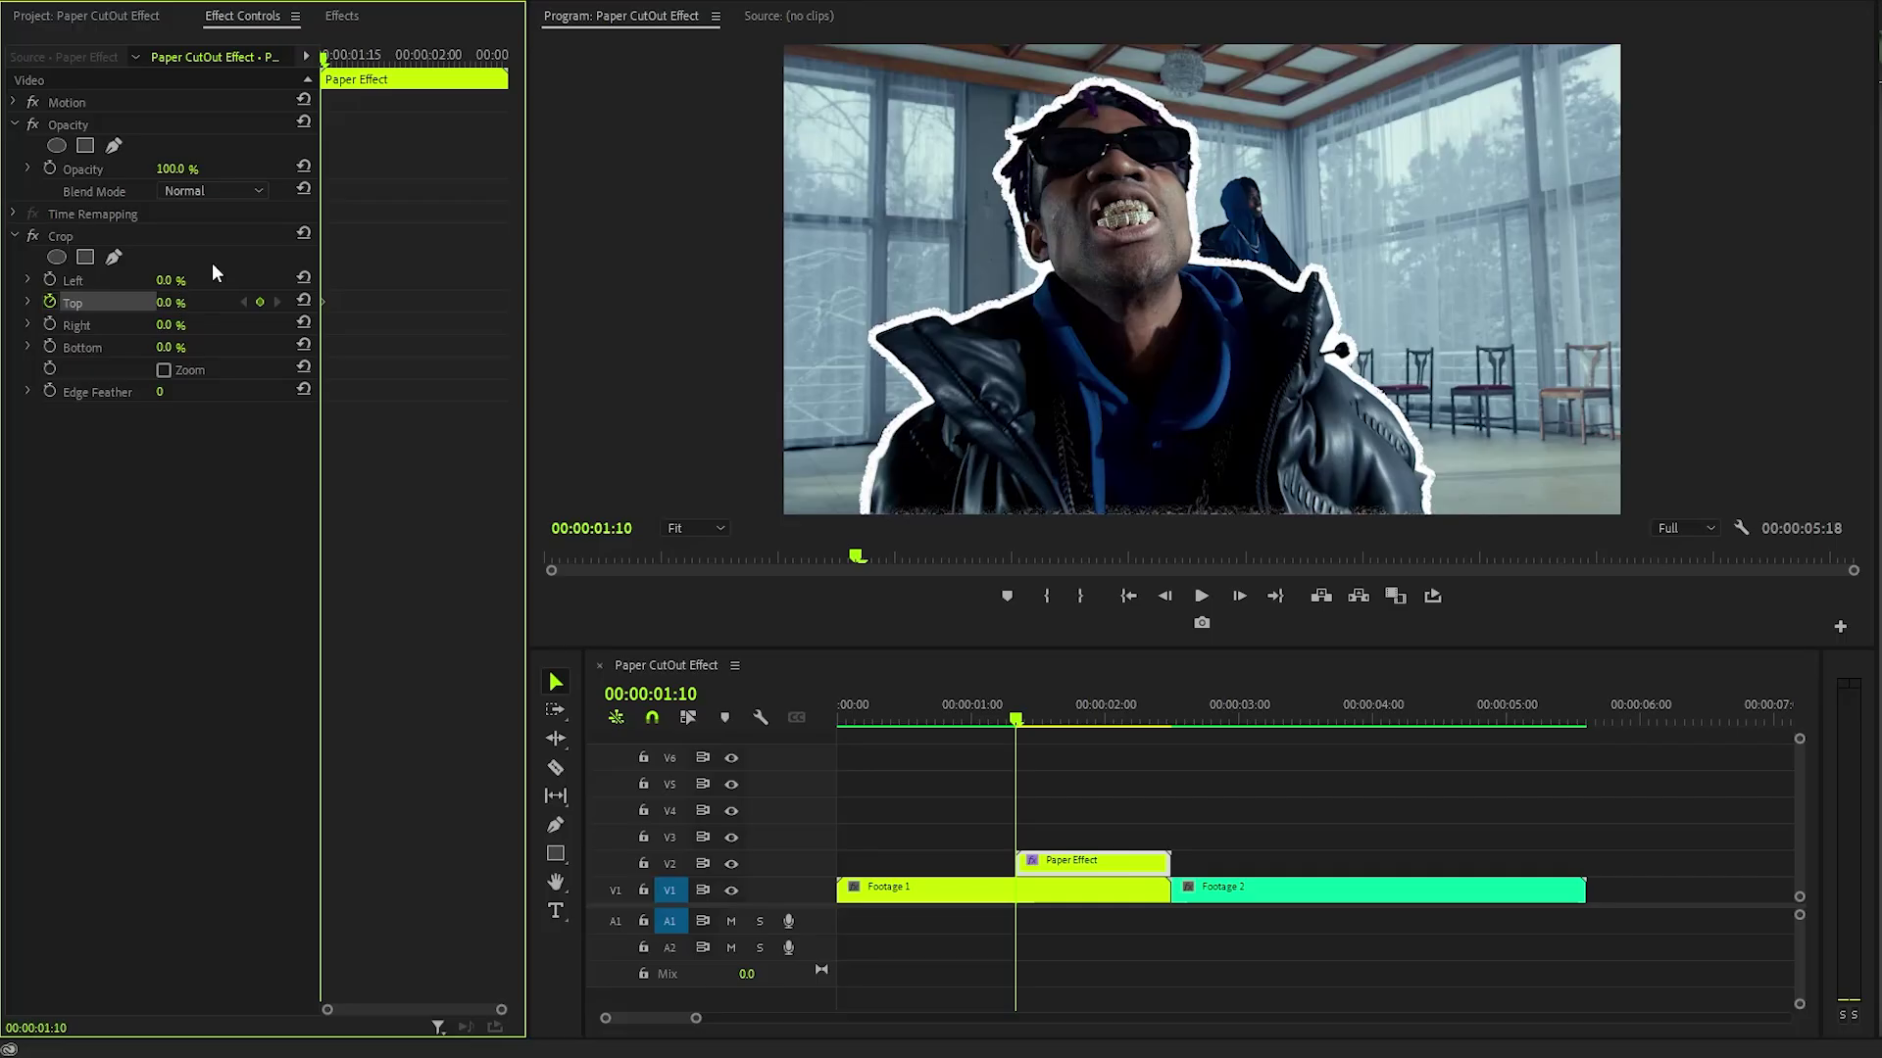
click(186, 304)
text(100)
key(Return)
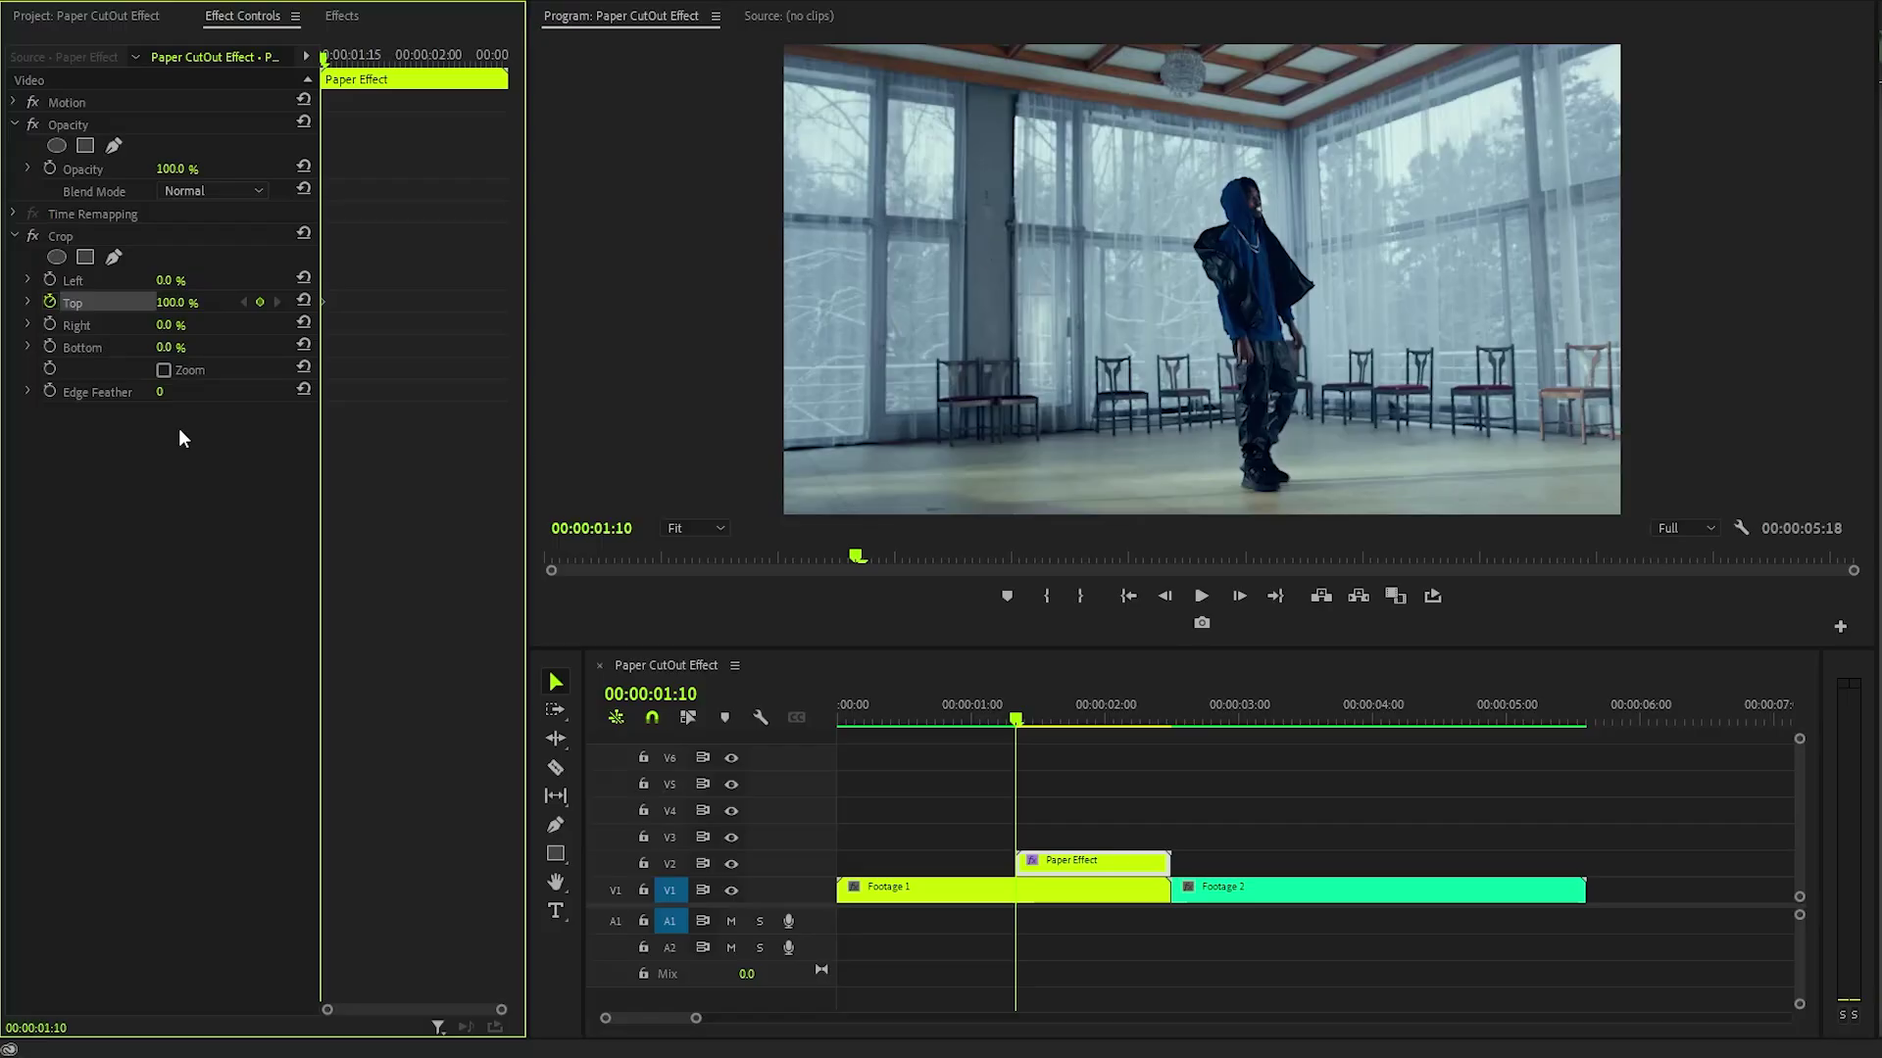
Make the Top keyframe a hold keyframe, then add Crop Top 80% at 01:15 and 60% at 01:20.
right_click(322, 299)
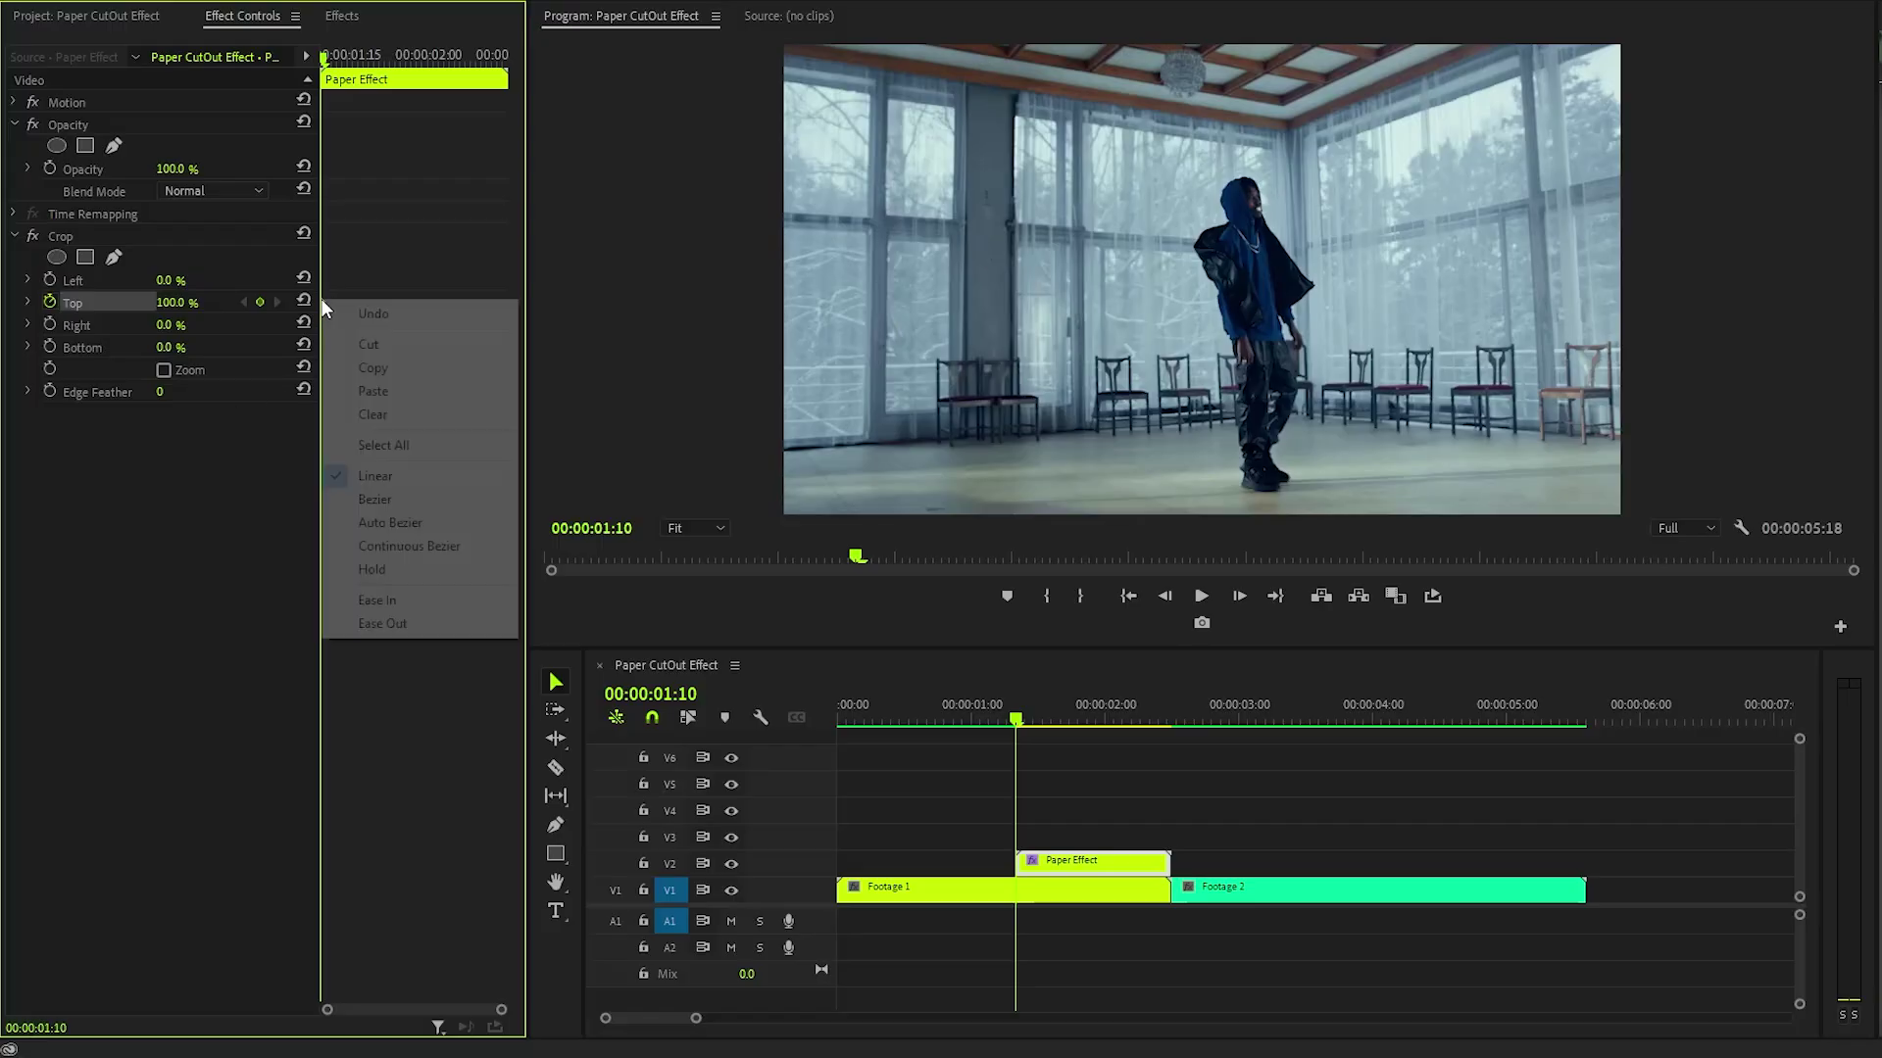
click(367, 568)
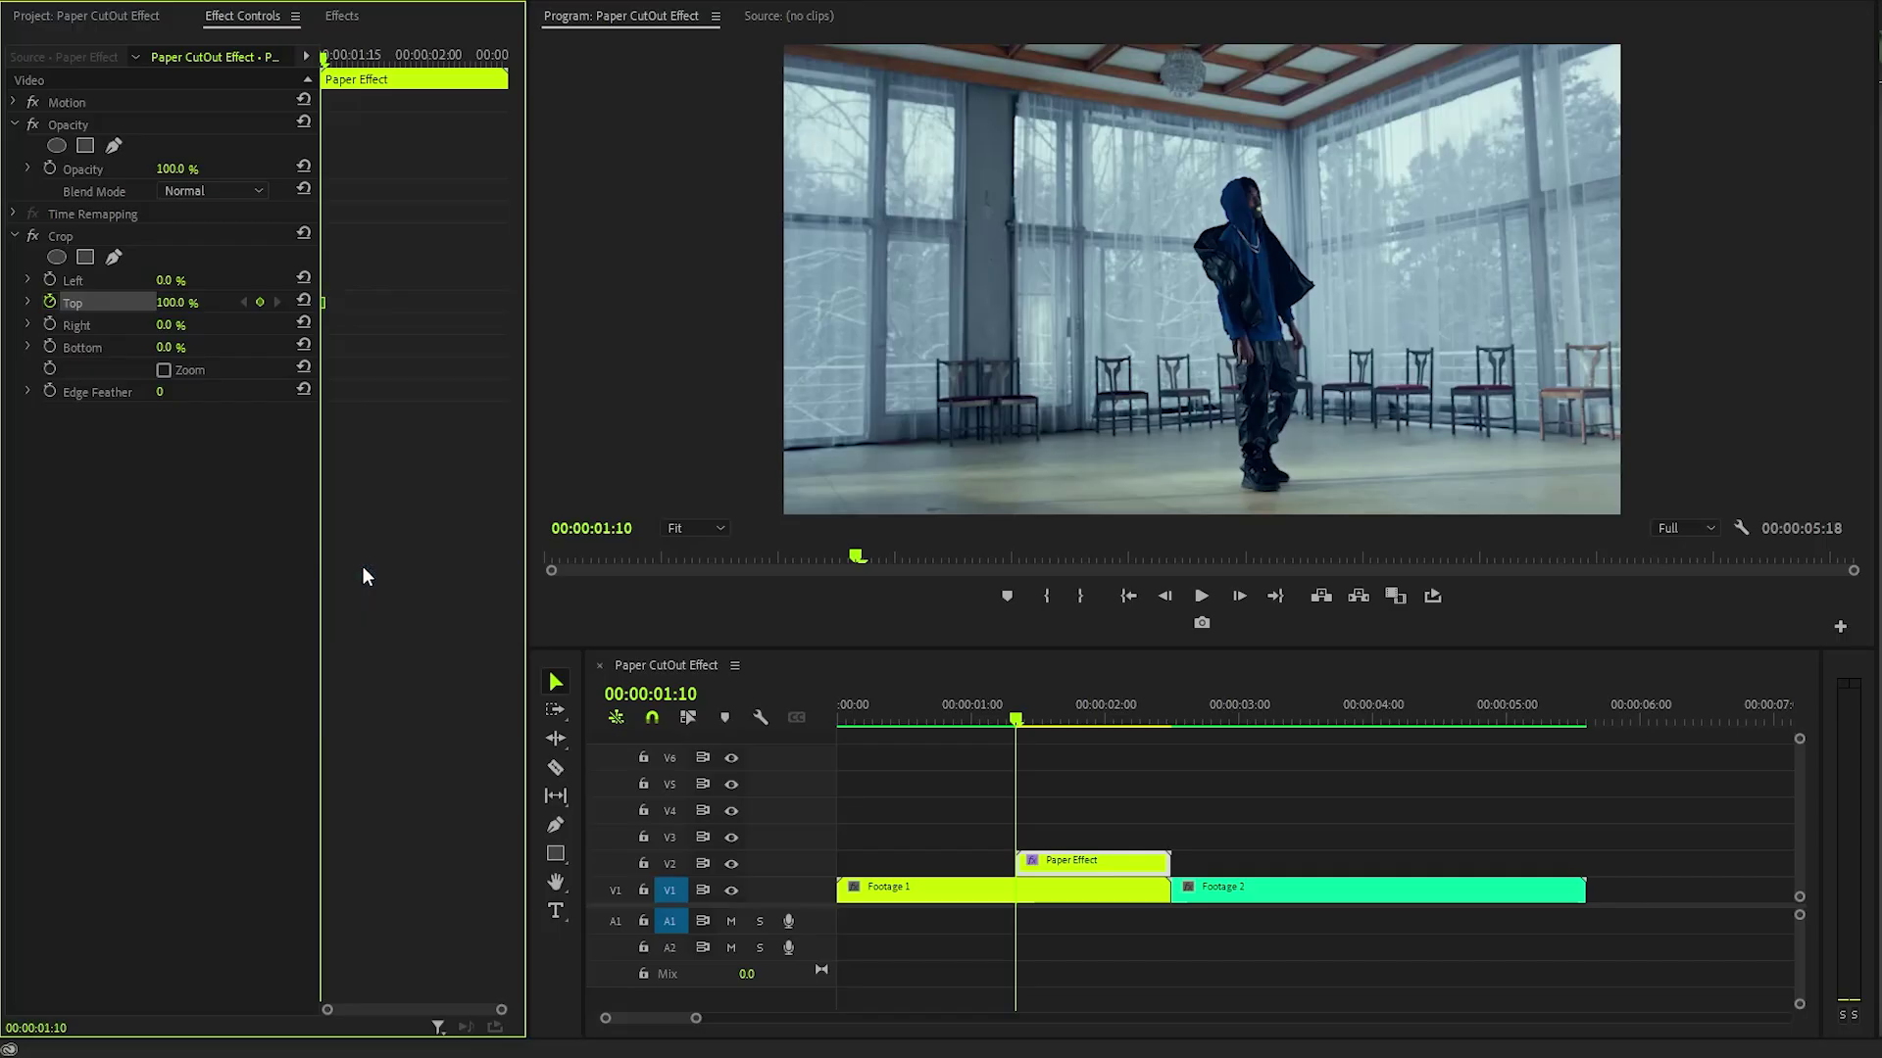
key(Right)
key(Right)
key(Right)
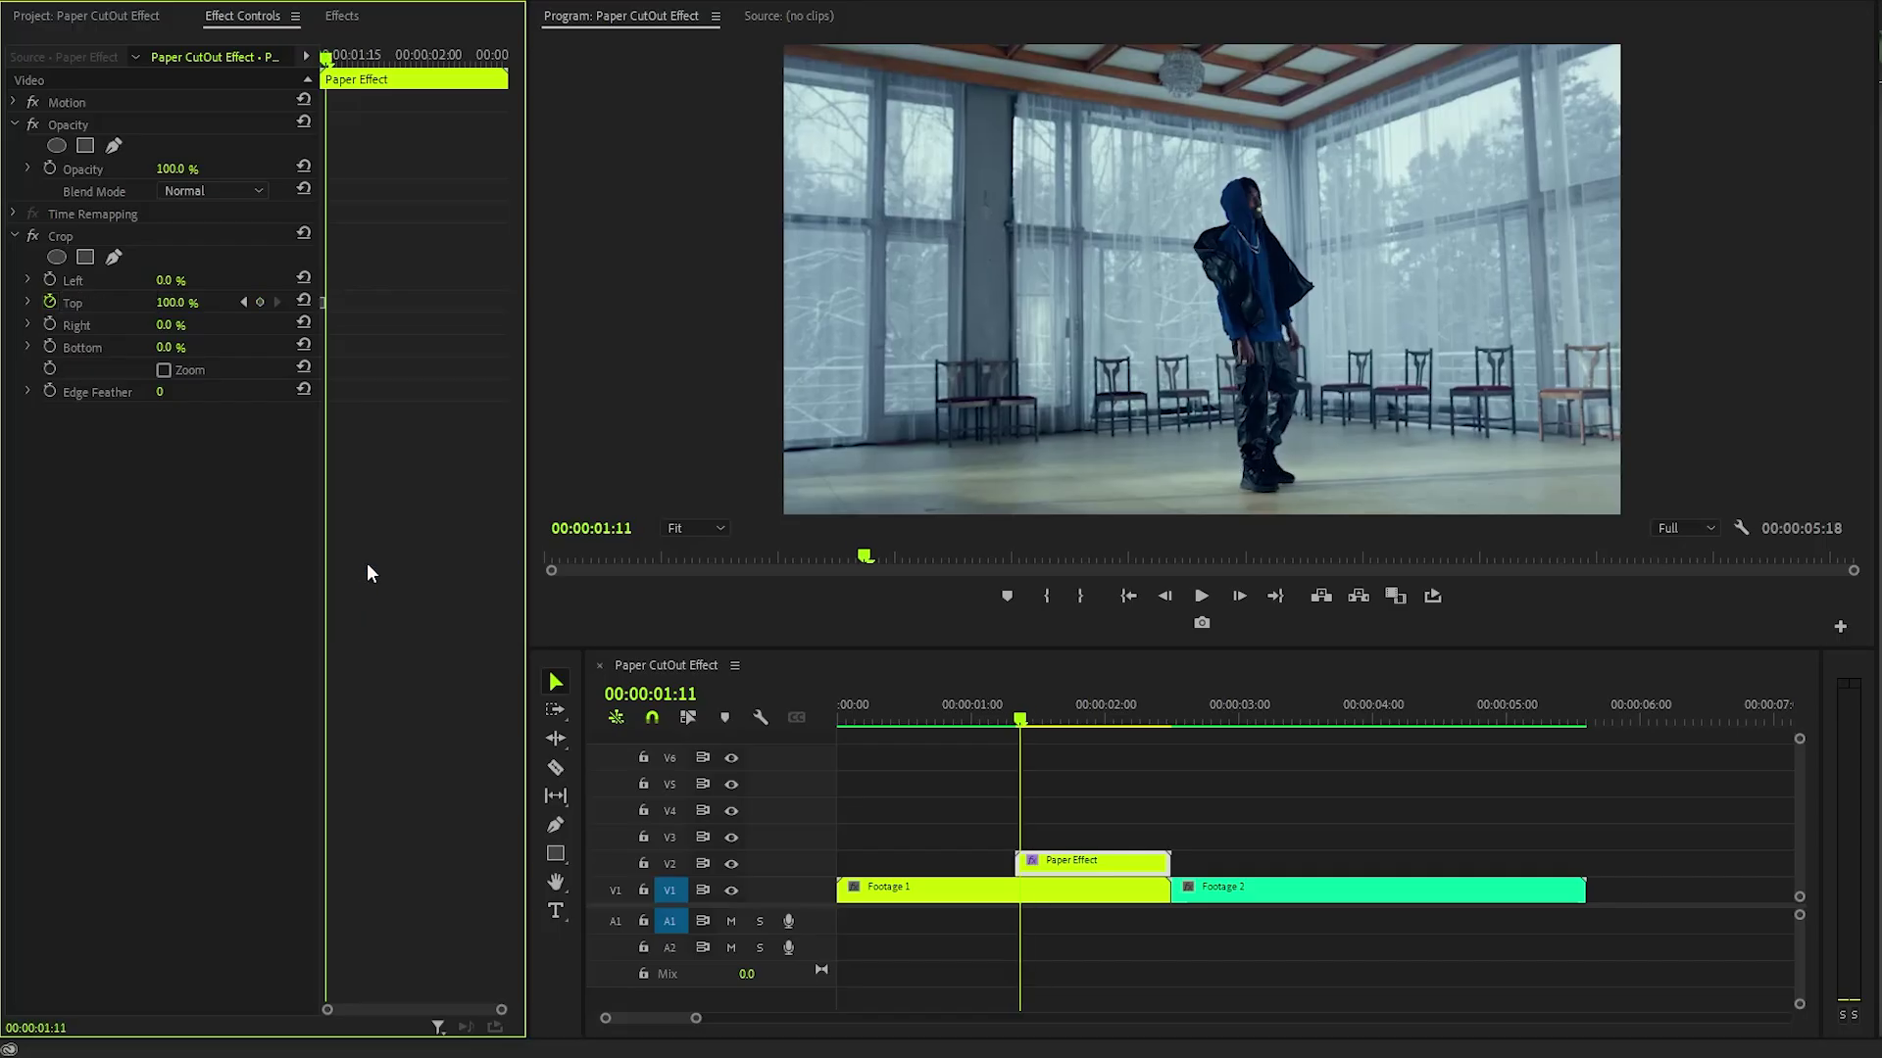
key(Right)
key(Right)
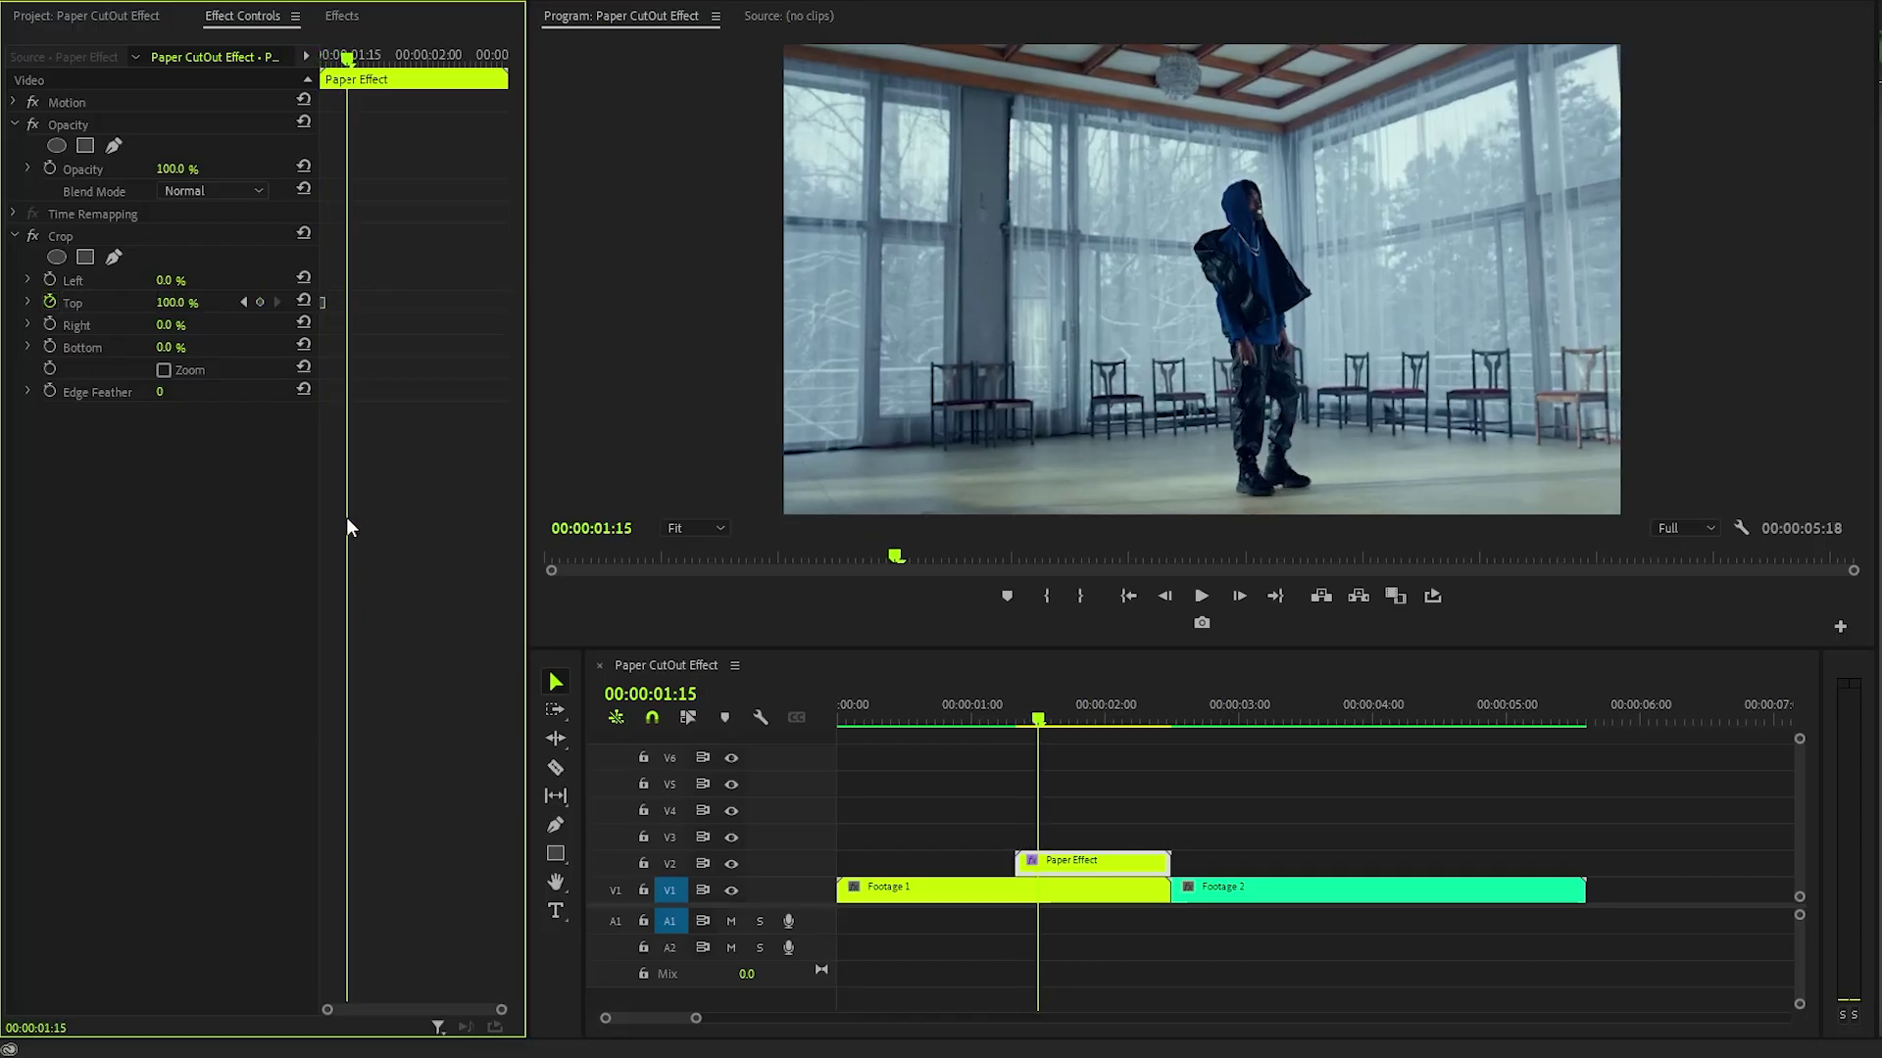
click(191, 313)
text(80)
key(Return)
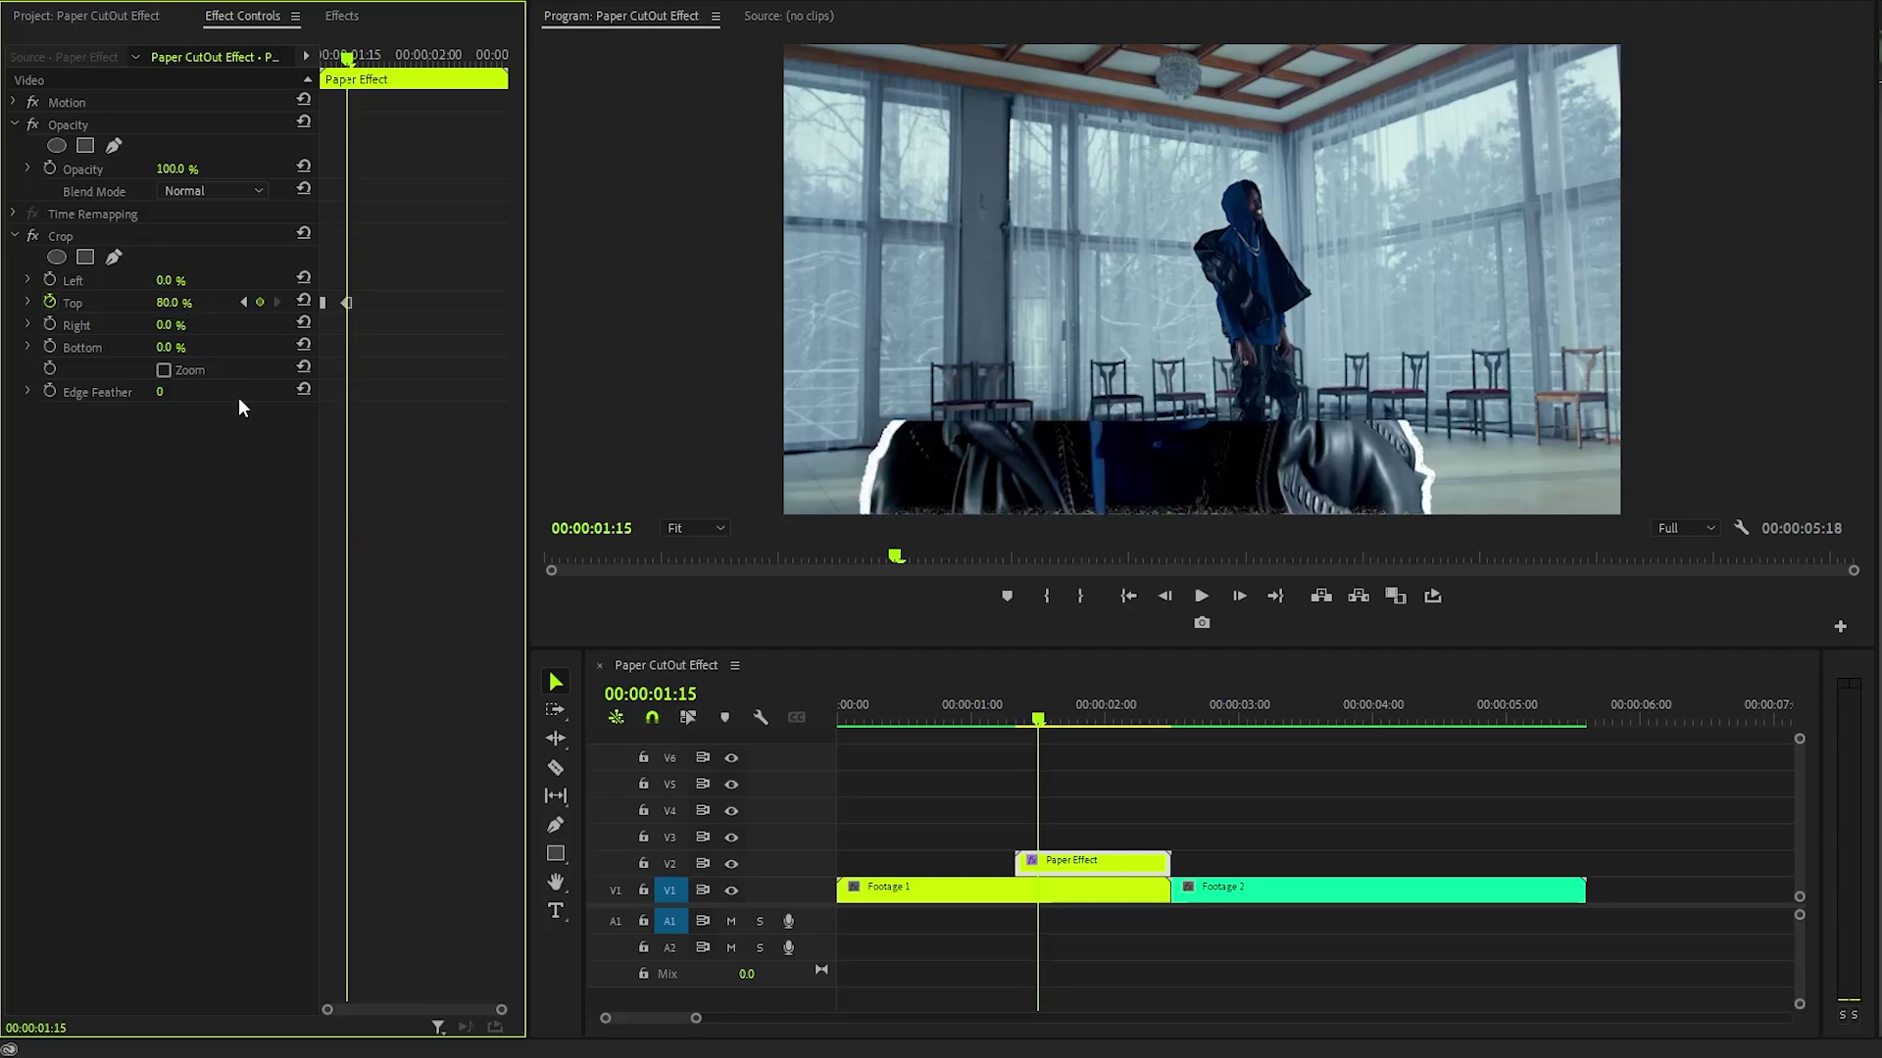
key(Right)
key(Right)
key(Right)
key(Right)
key(Right)
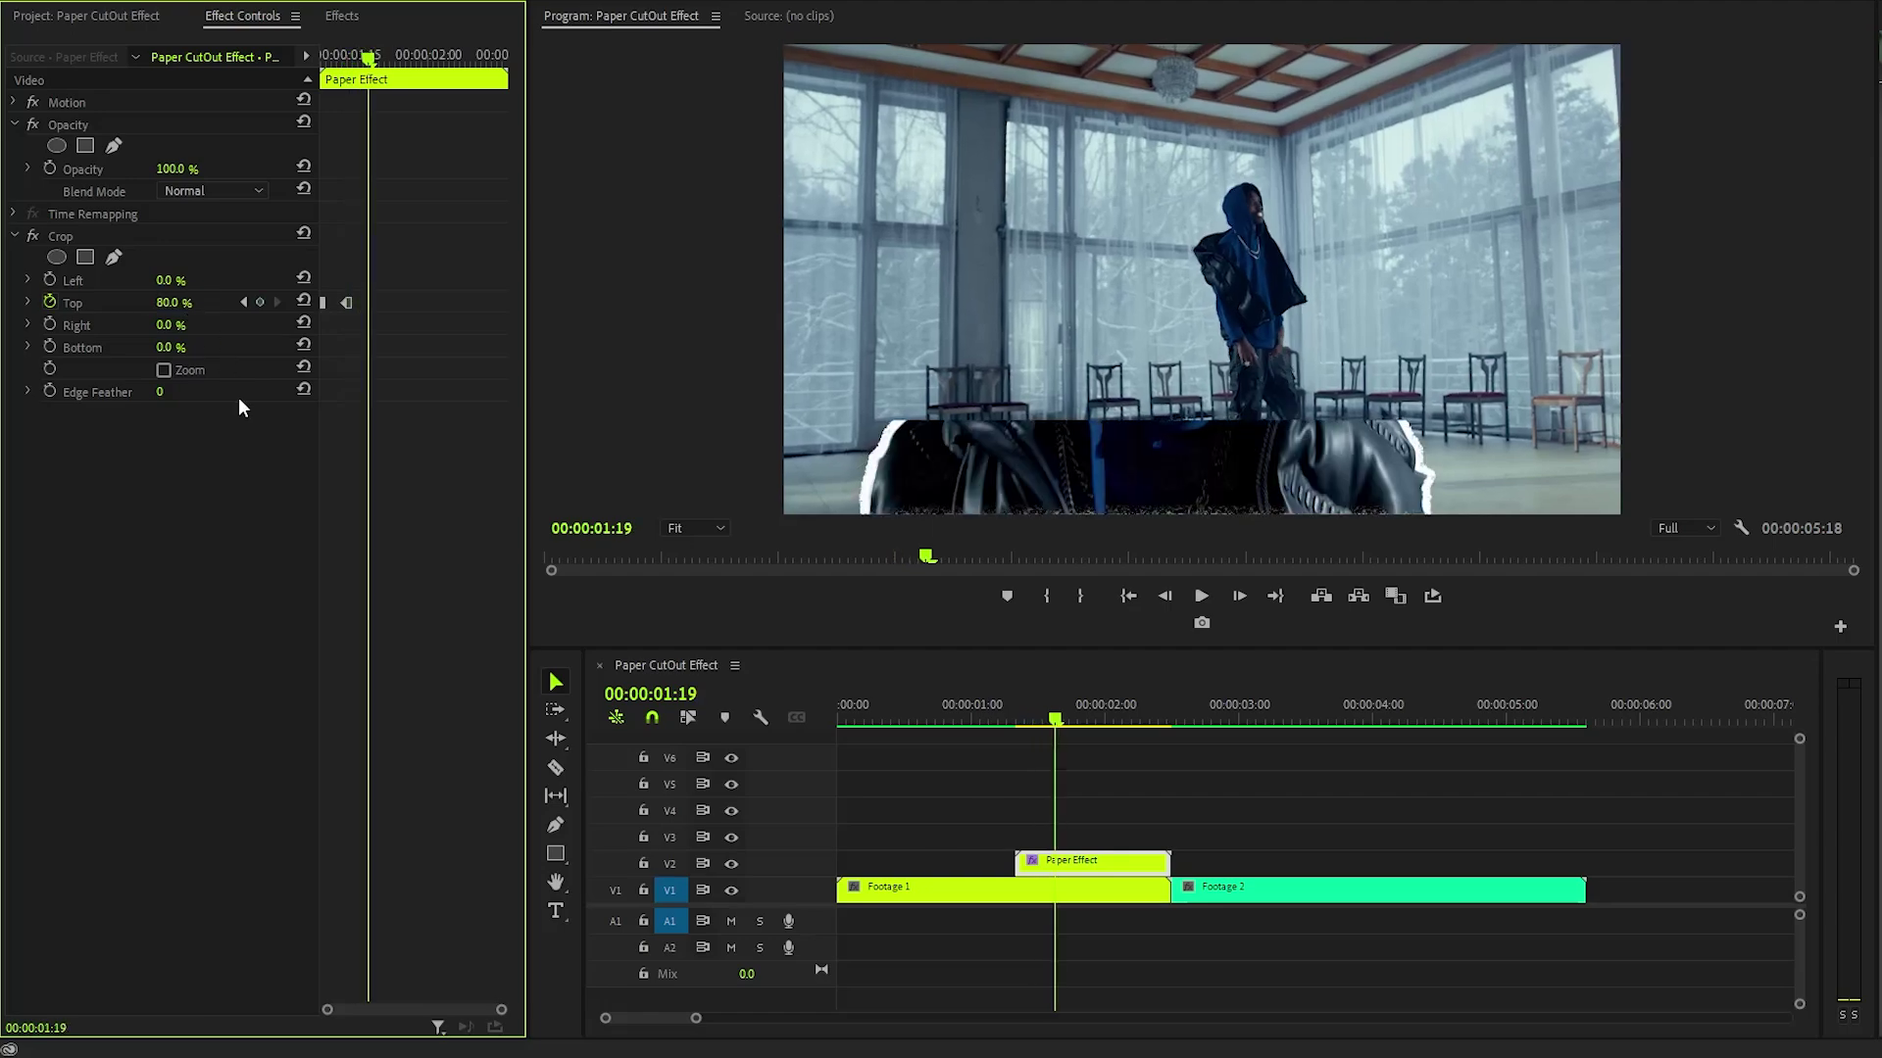
click(183, 302)
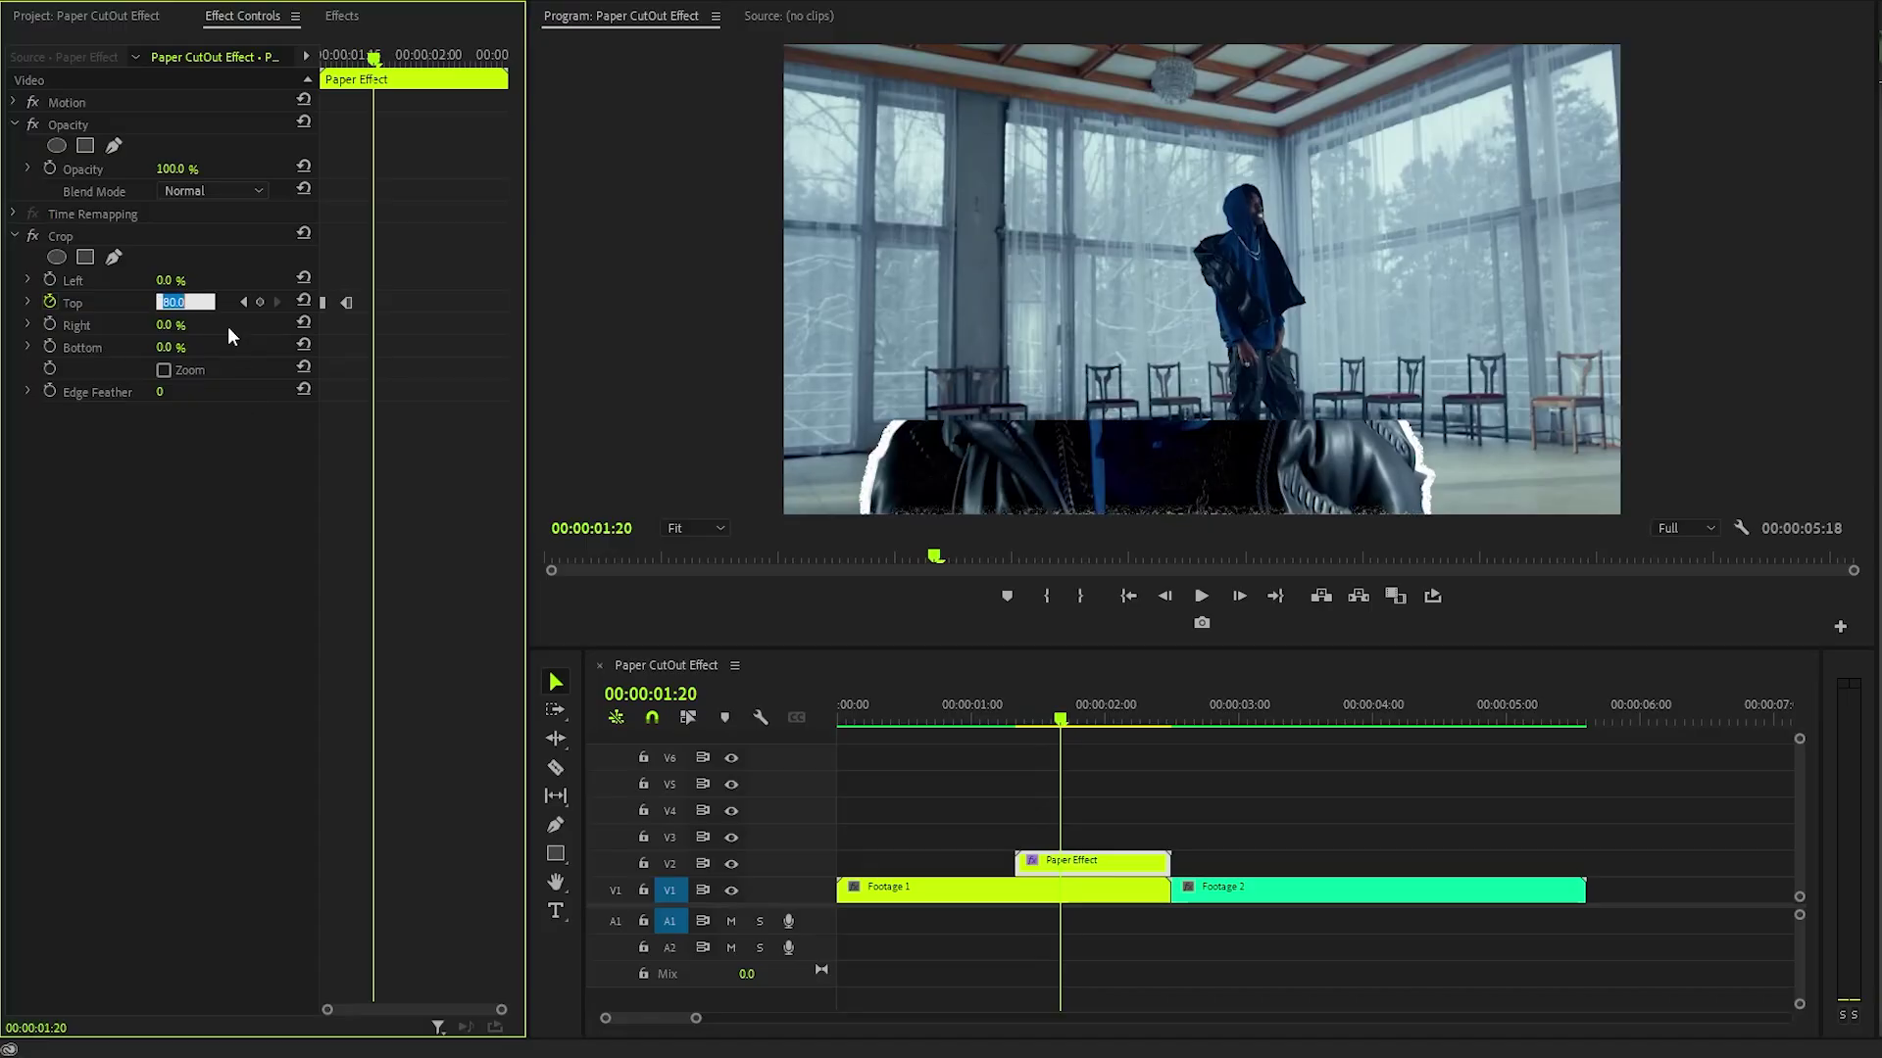
text(60)
key(Return)
Continue the hold keyframes with Crop Top 40%, 20% and 0%, ending at 00:00:02:00.
key(Right)
key(Right)
key(Right)
key(Right)
key(Right)
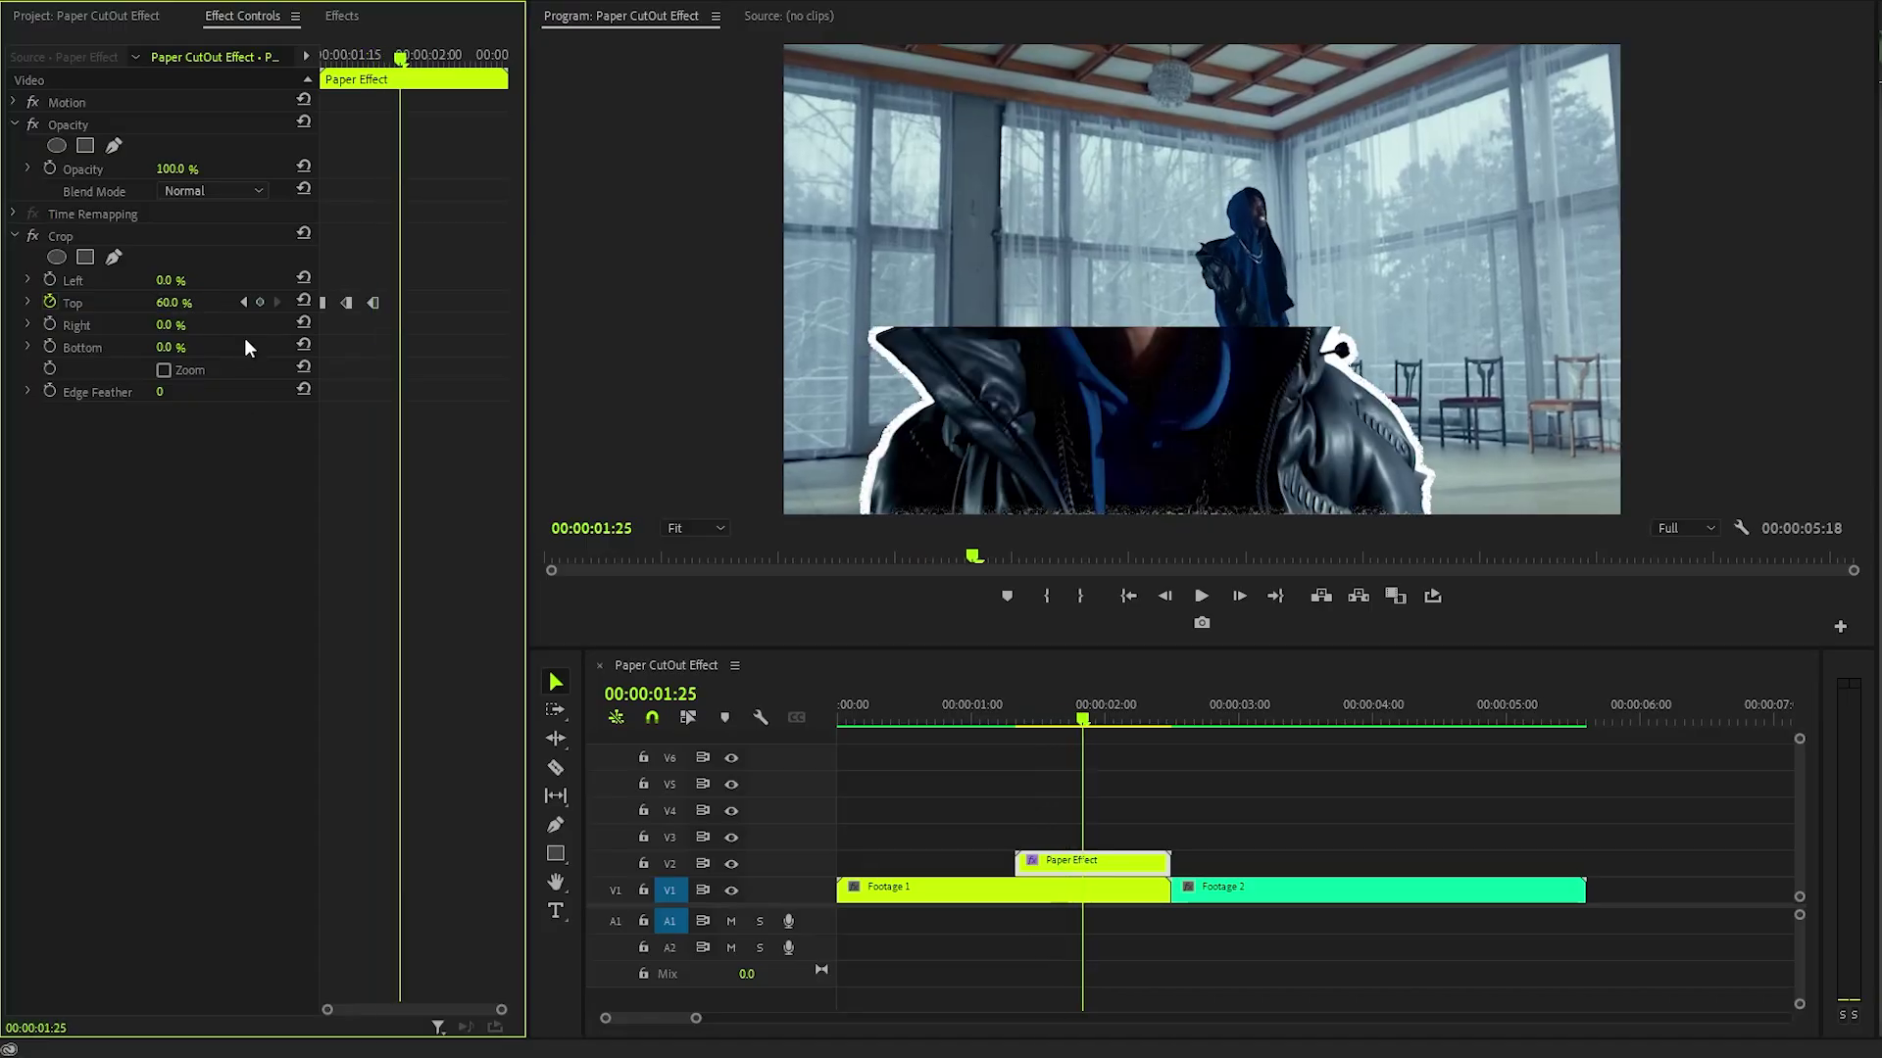
click(173, 304)
text(40)
key(Return)
key(Right)
key(Right)
key(Right)
key(Right)
key(Right)
click(174, 304)
text(20)
key(Return)
key(Right)
key(Right)
key(Right)
key(Right)
key(Right)
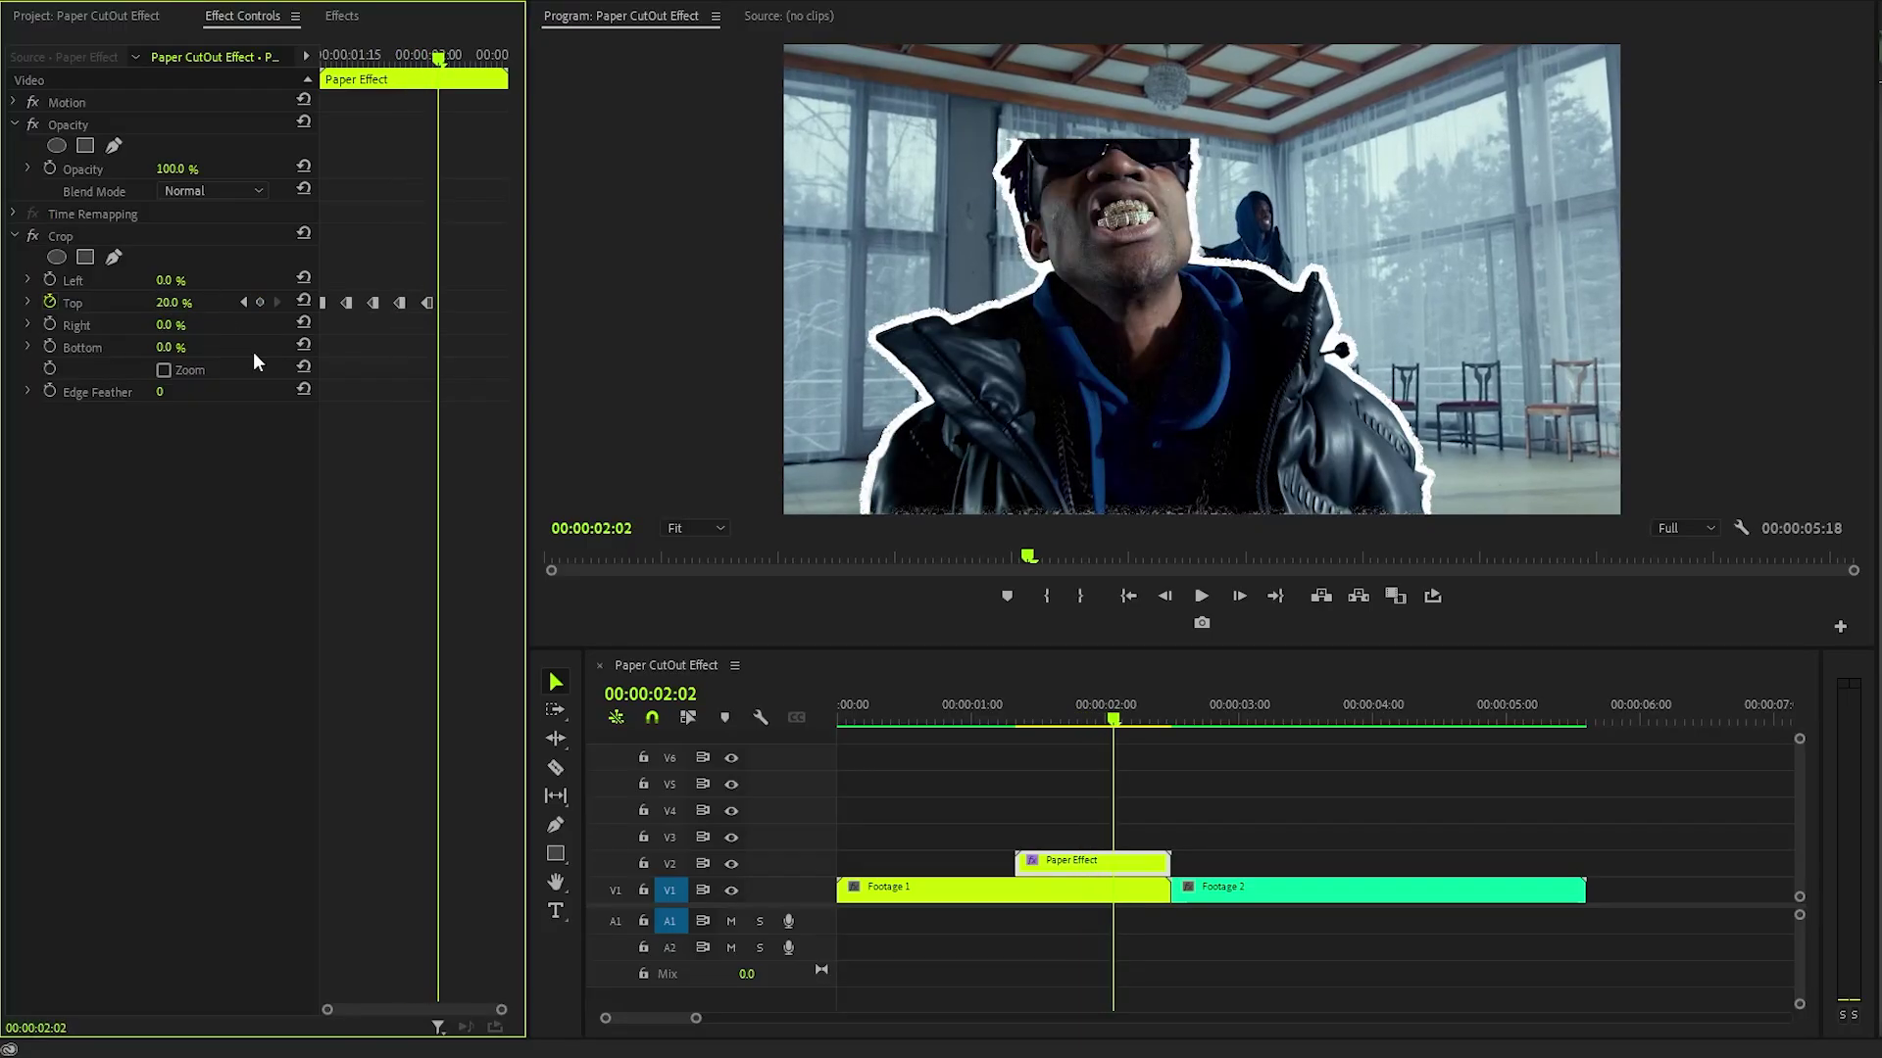
click(173, 303)
text(0)
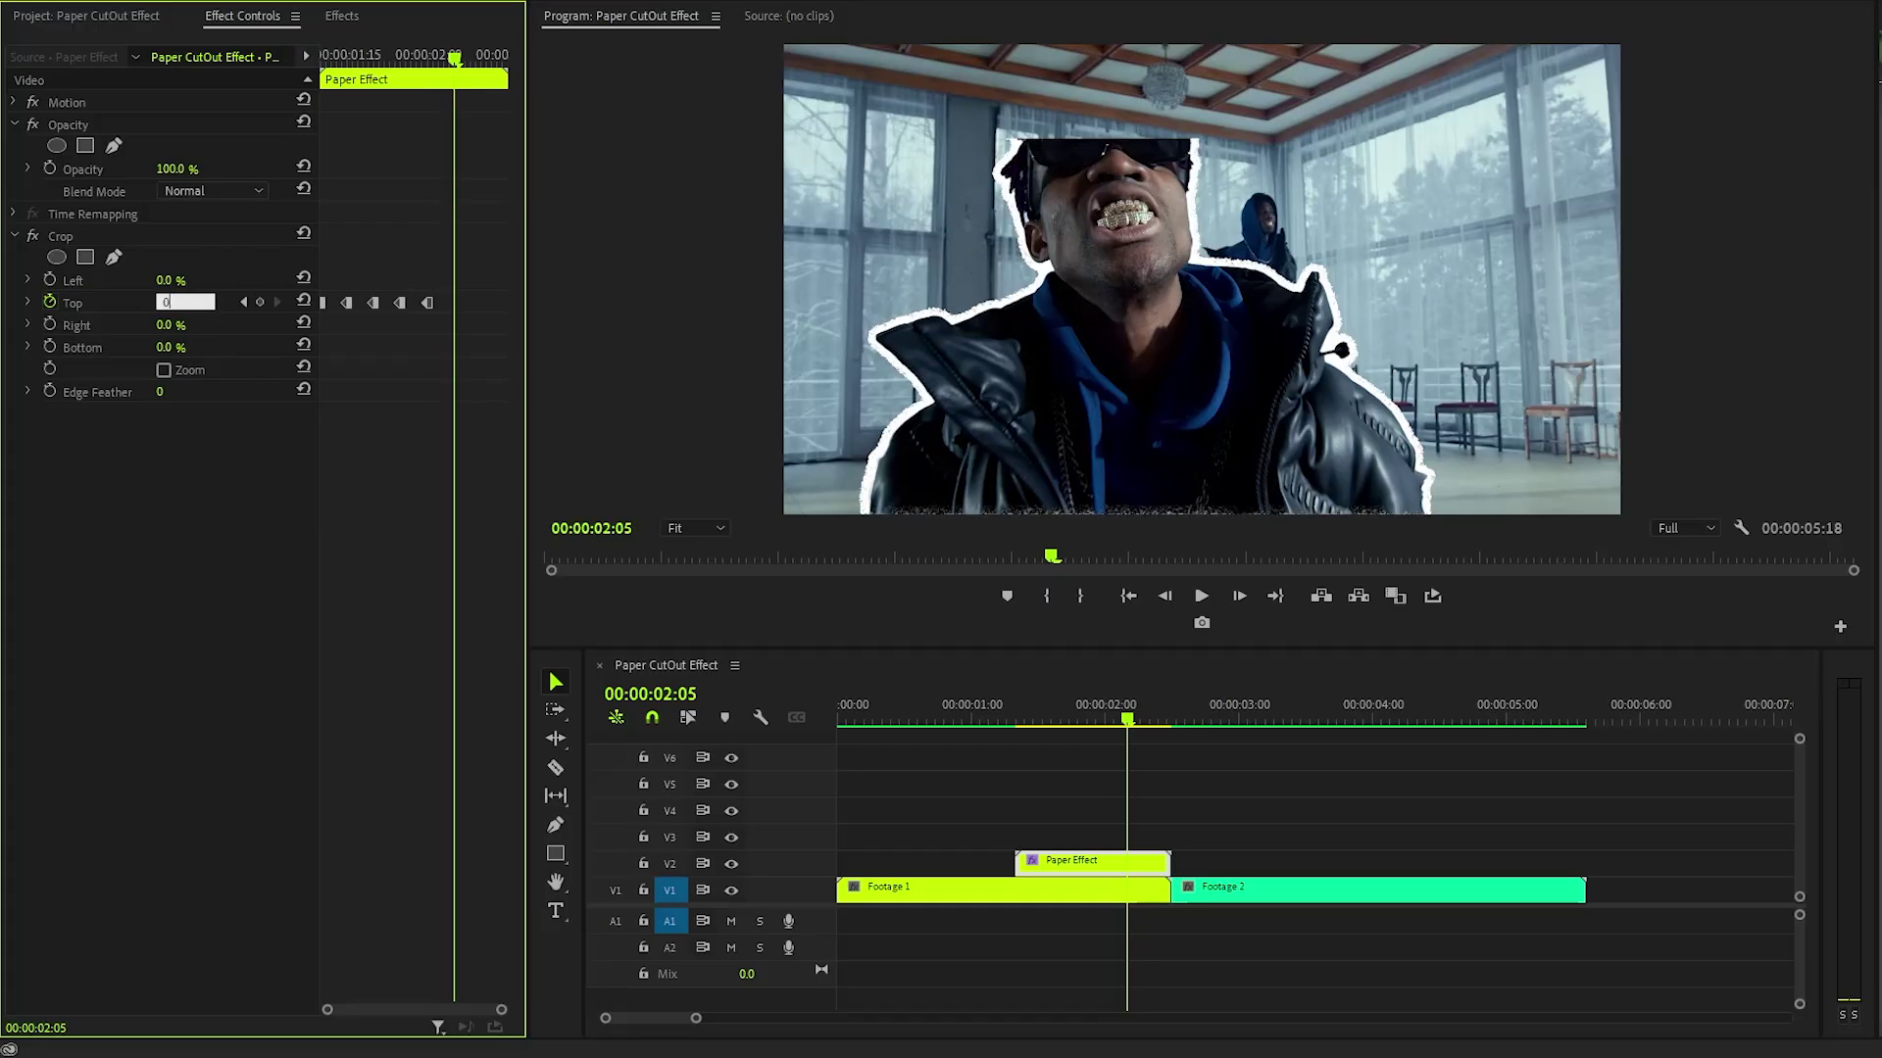
key(Return)
Preview the stepped crop reveal, then apply Drop Shadow to the Paper Effect clip.
drag(454, 58, 308, 114)
click(1262, 799)
key(space)
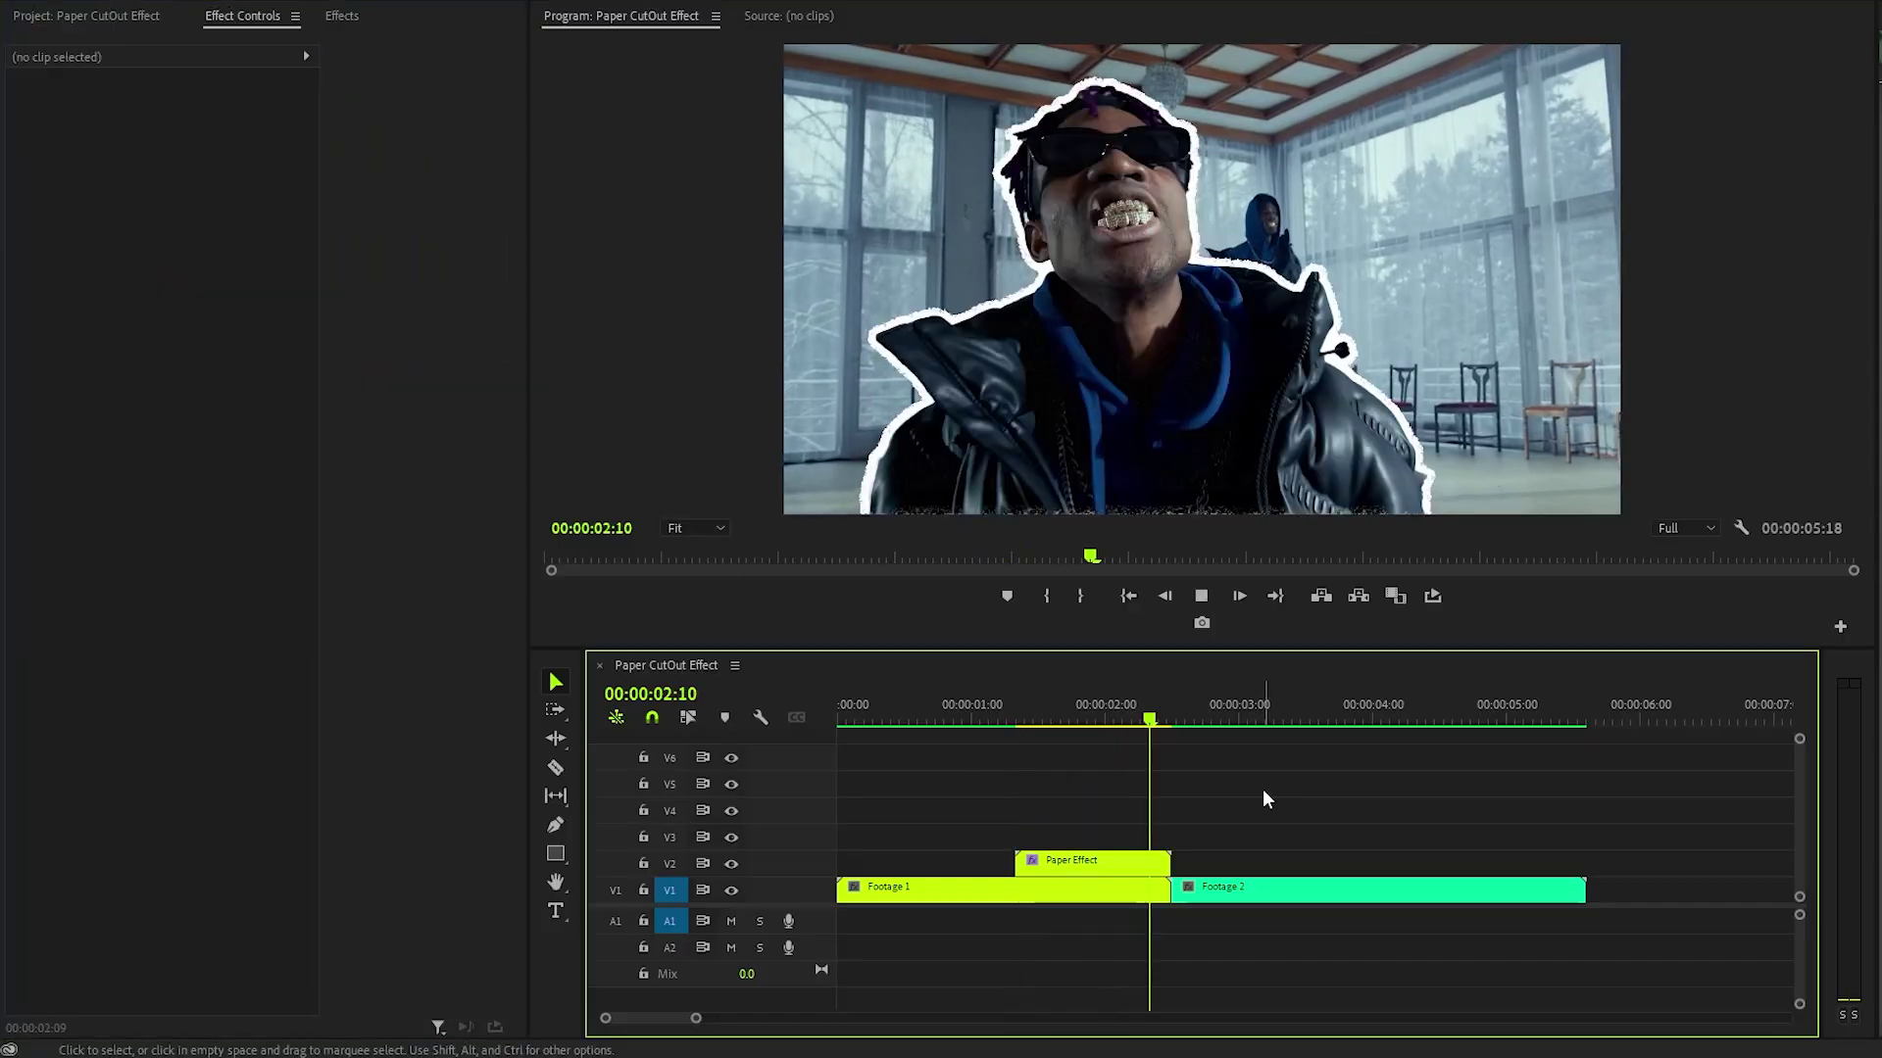
key(space)
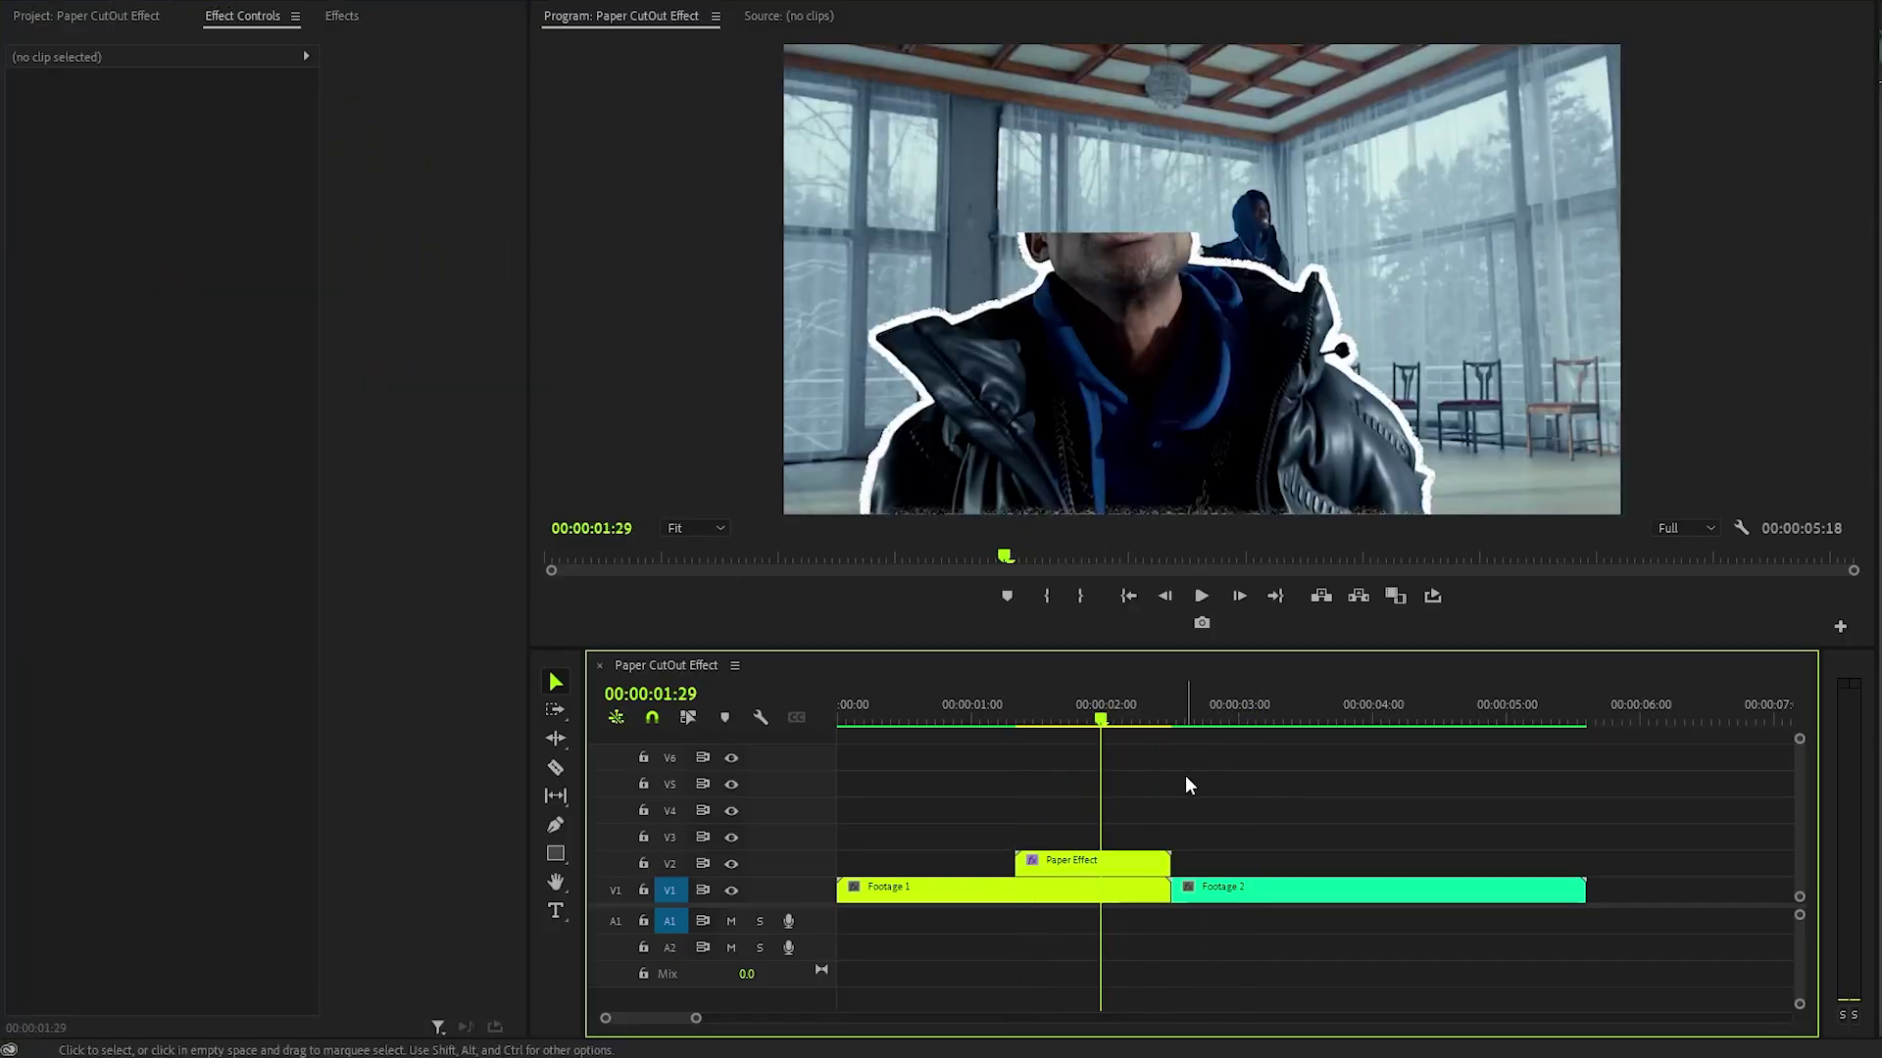
click(357, 20)
drag(122, 243, 1075, 862)
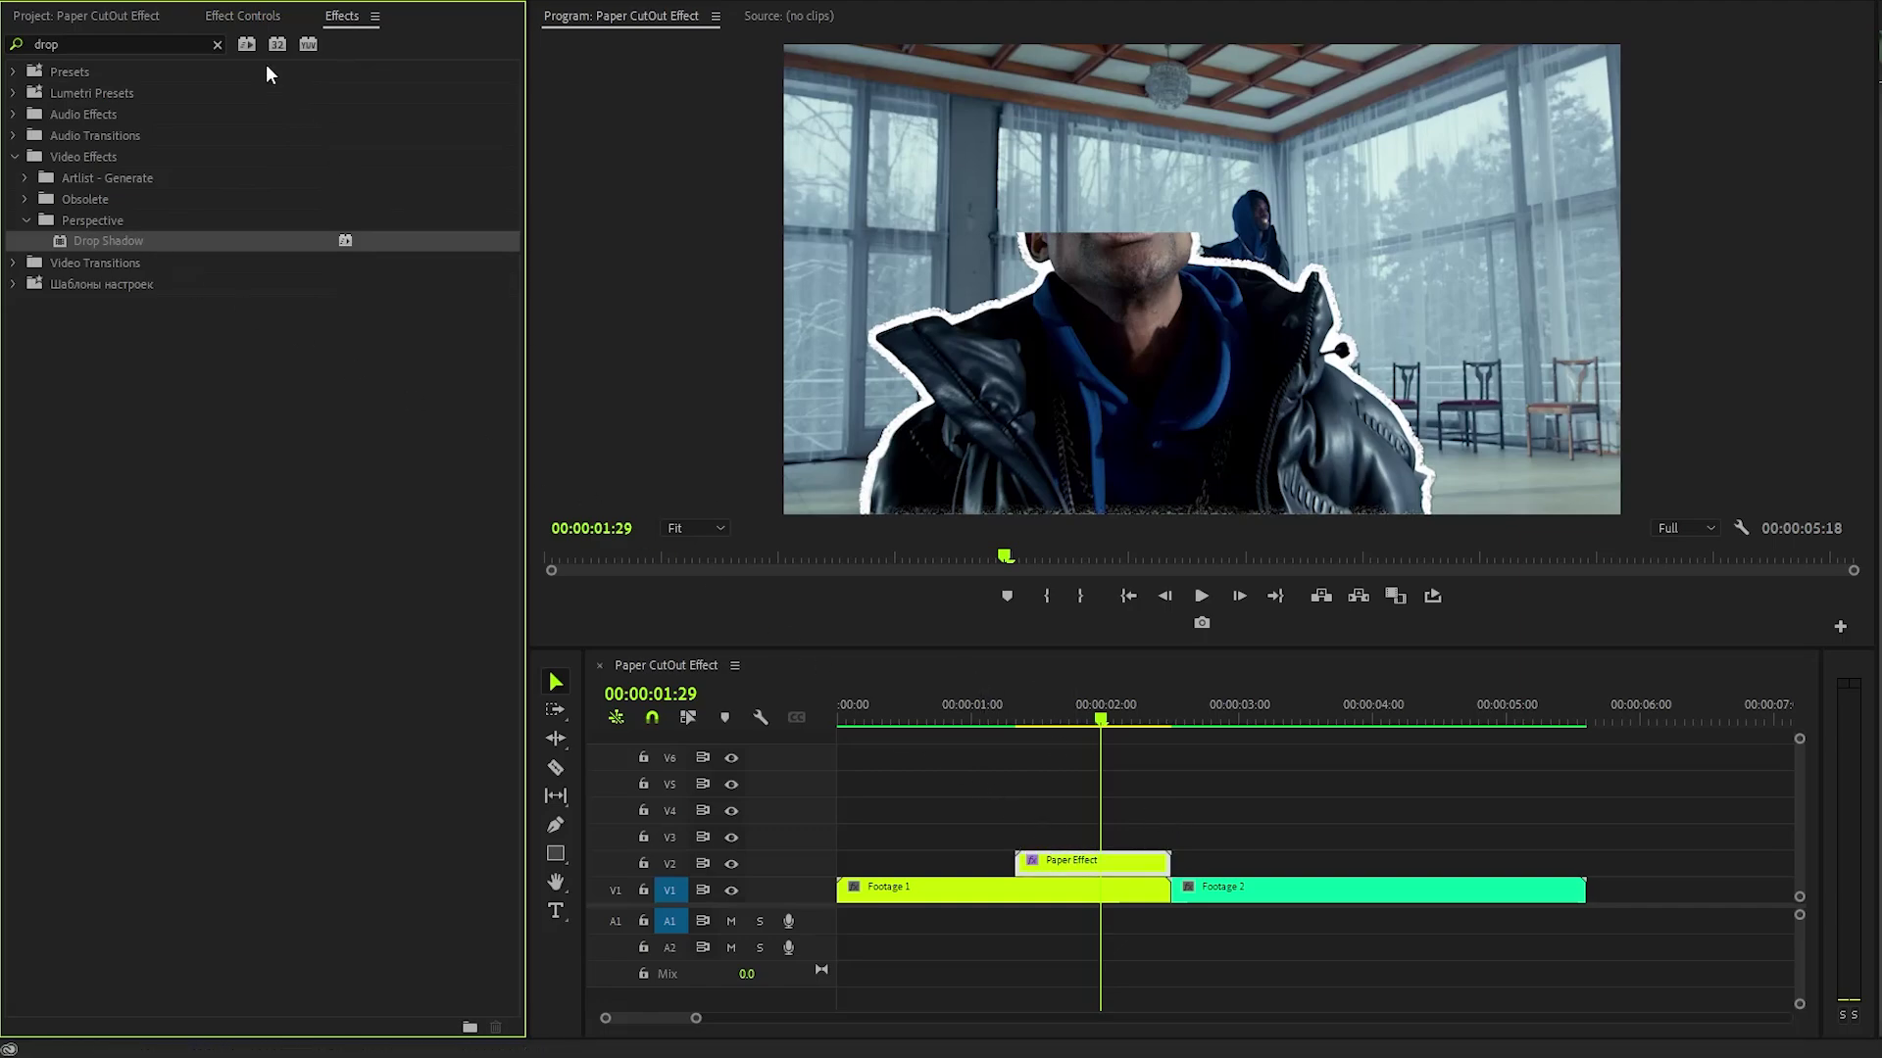
Give the Paper Effect clip's Drop Shadow opacity 80%, distance 0 and softness 120.
click(238, 16)
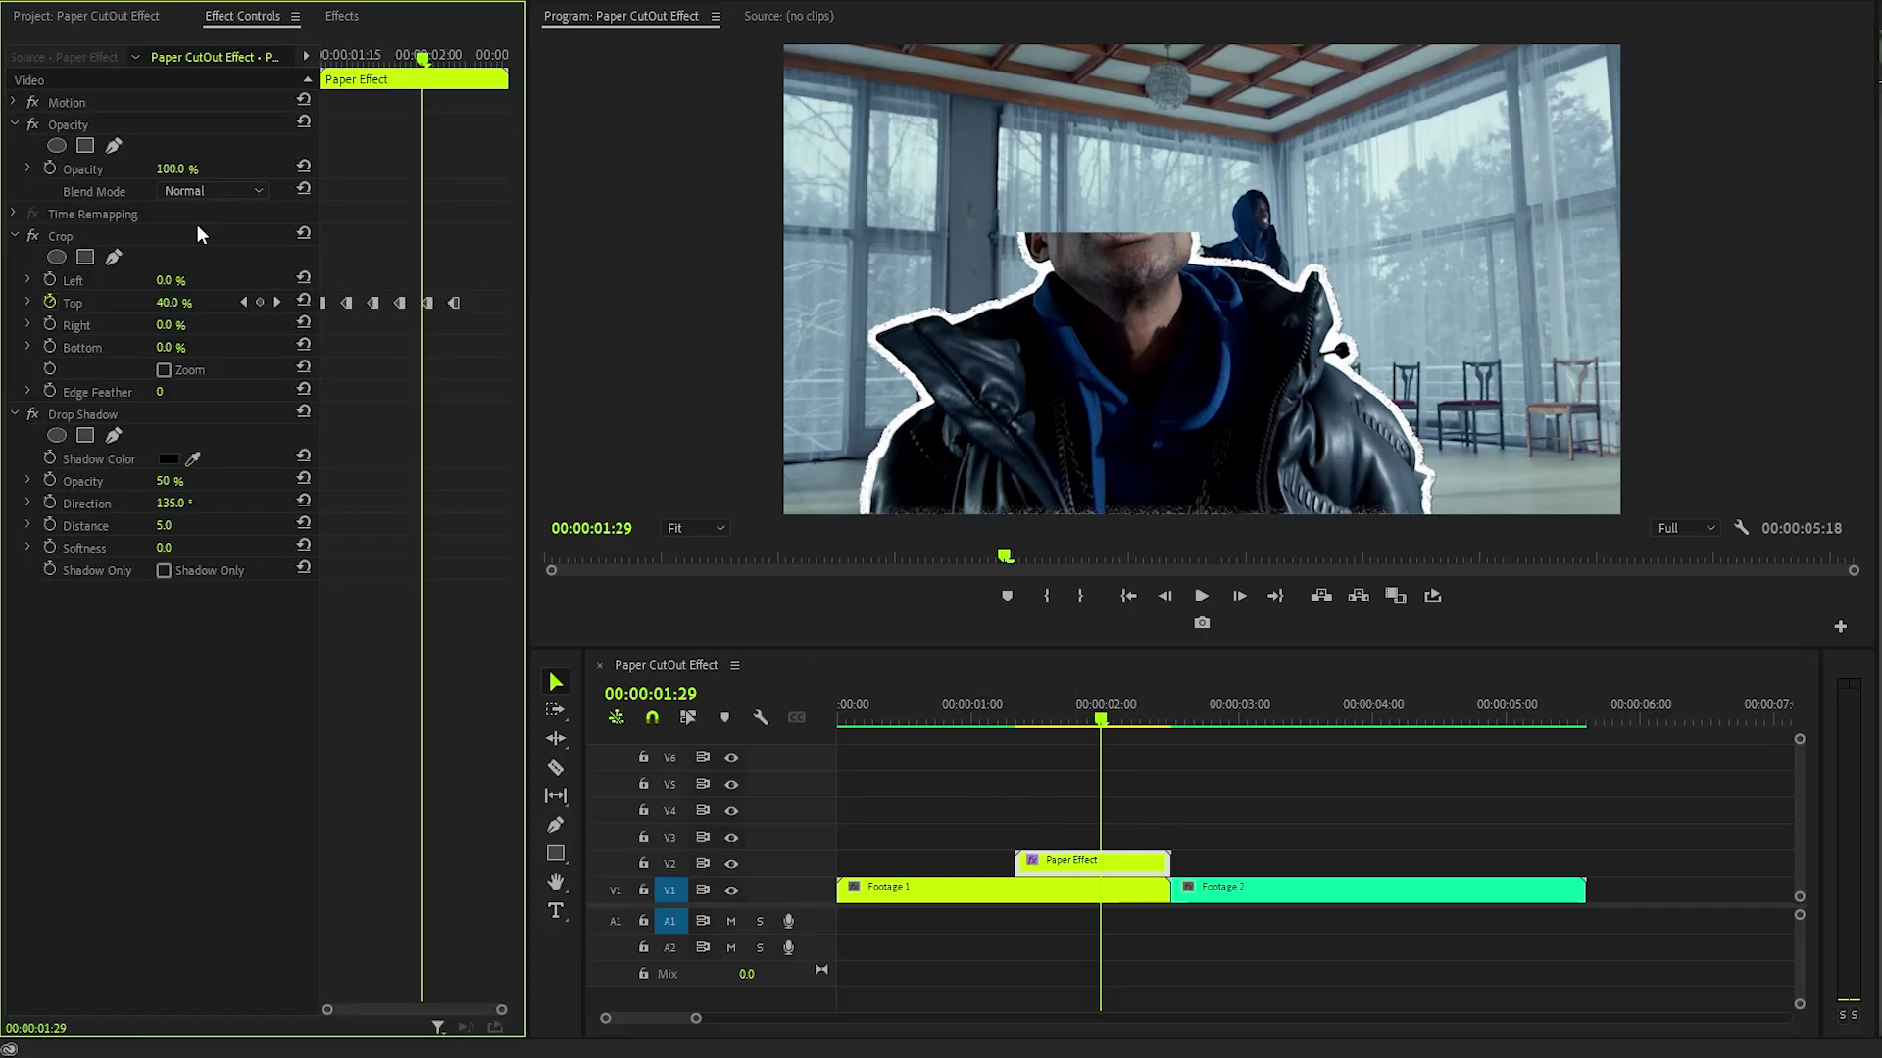
click(153, 408)
click(205, 479)
text(80)
key(Return)
click(168, 526)
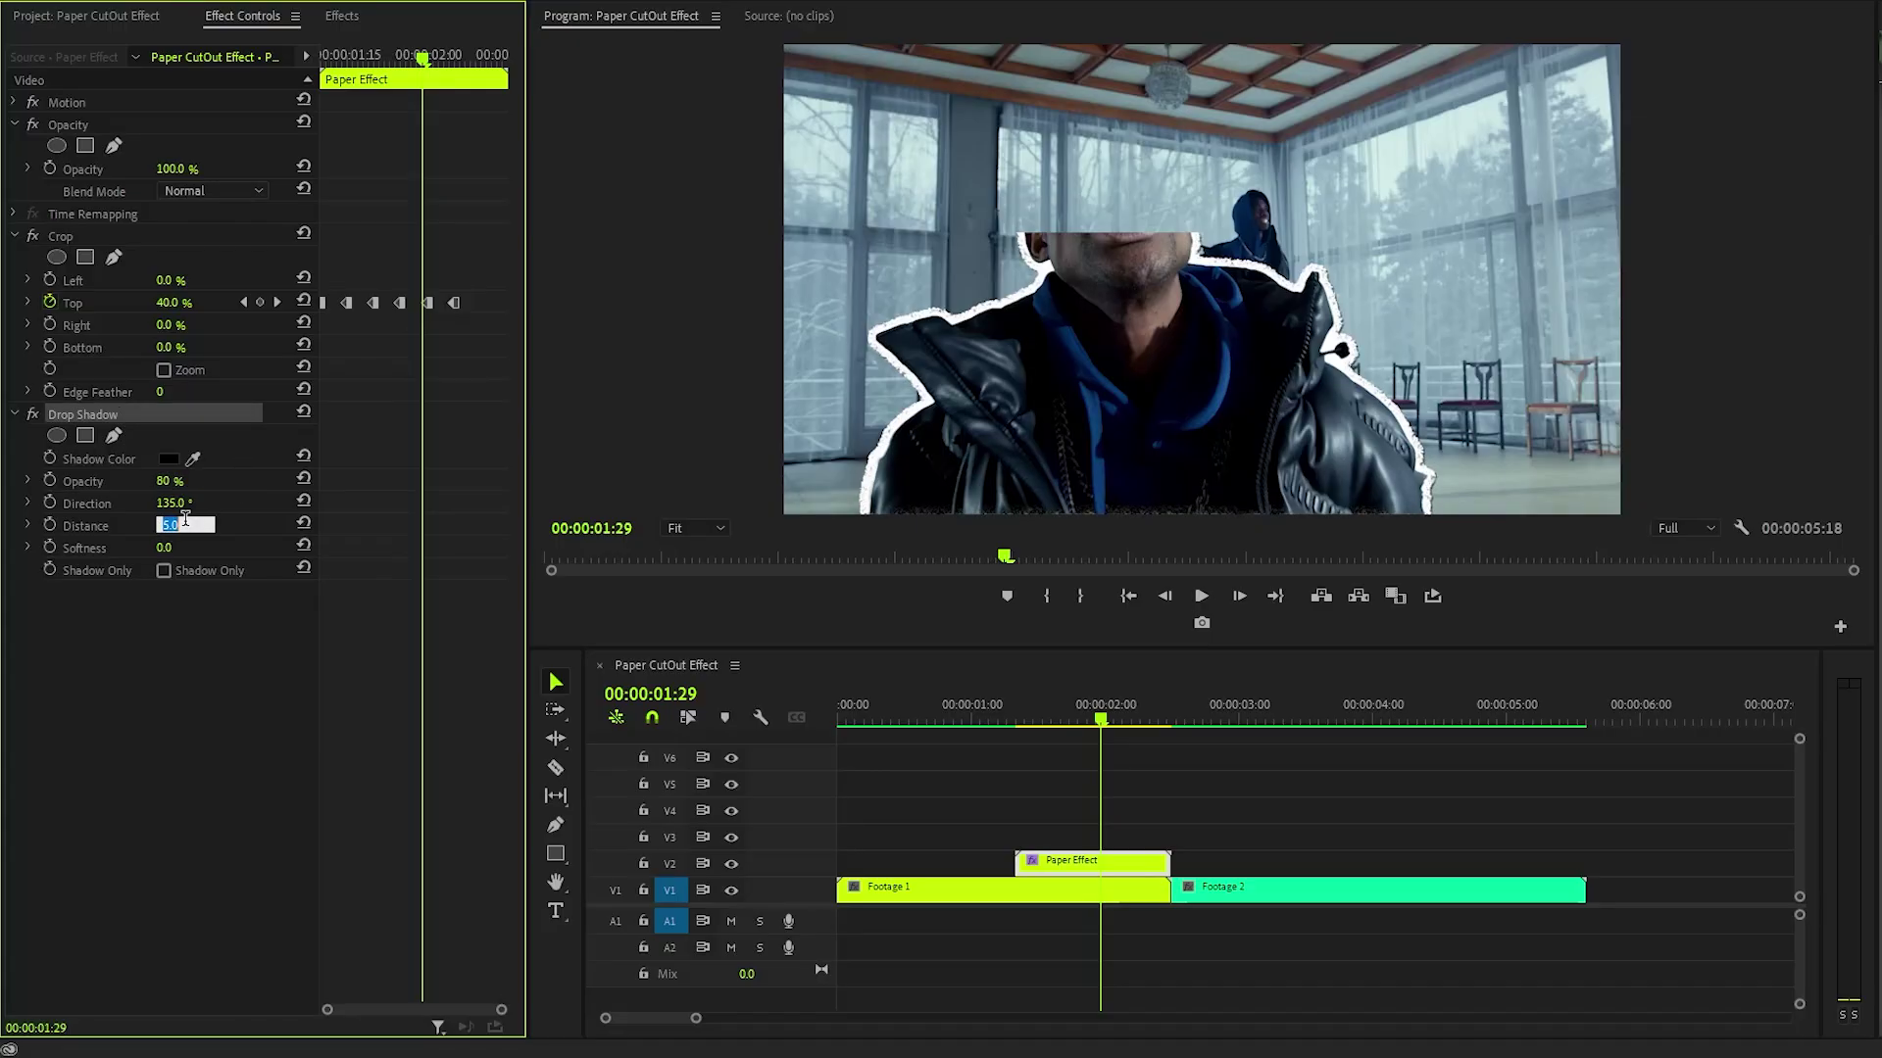
text(0)
key(Return)
key(Tab)
text(120)
key(Return)
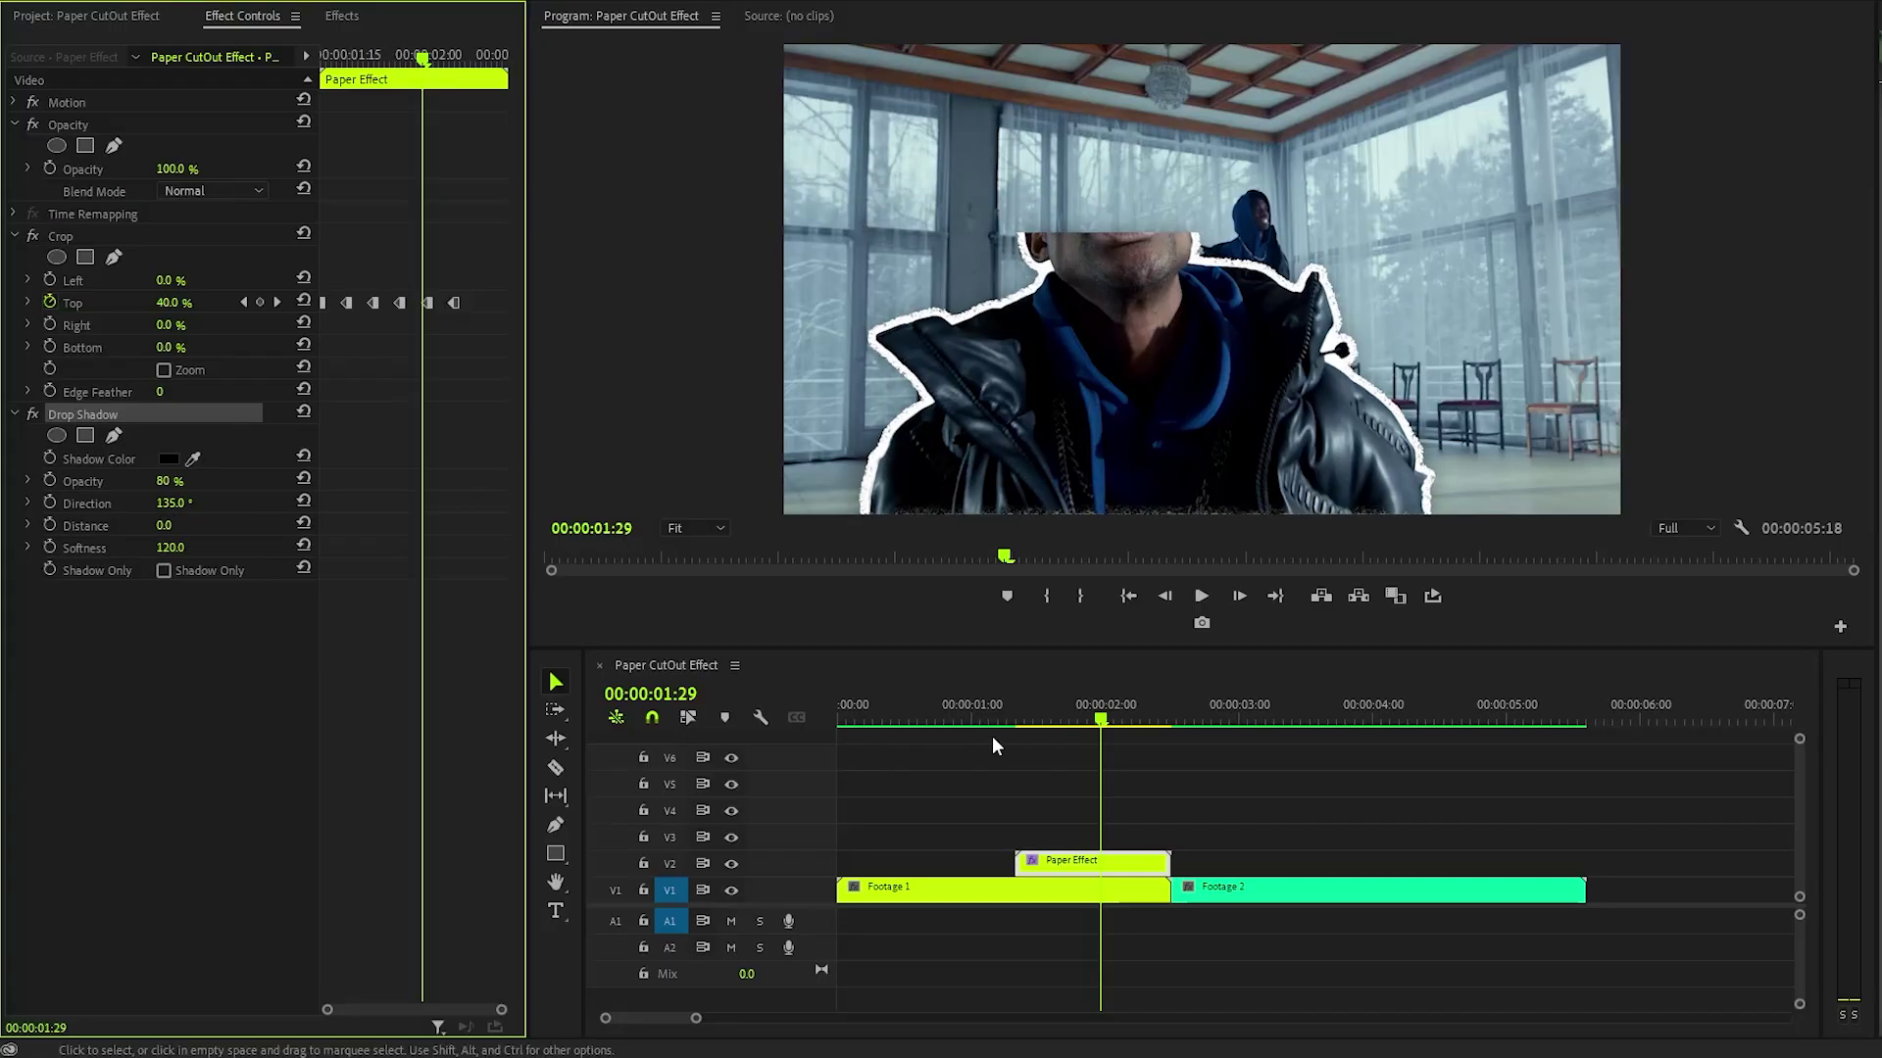
Move to 00:00:02:11, deselect the clip and show the project bin.
drag(1127, 724, 1155, 723)
click(1301, 767)
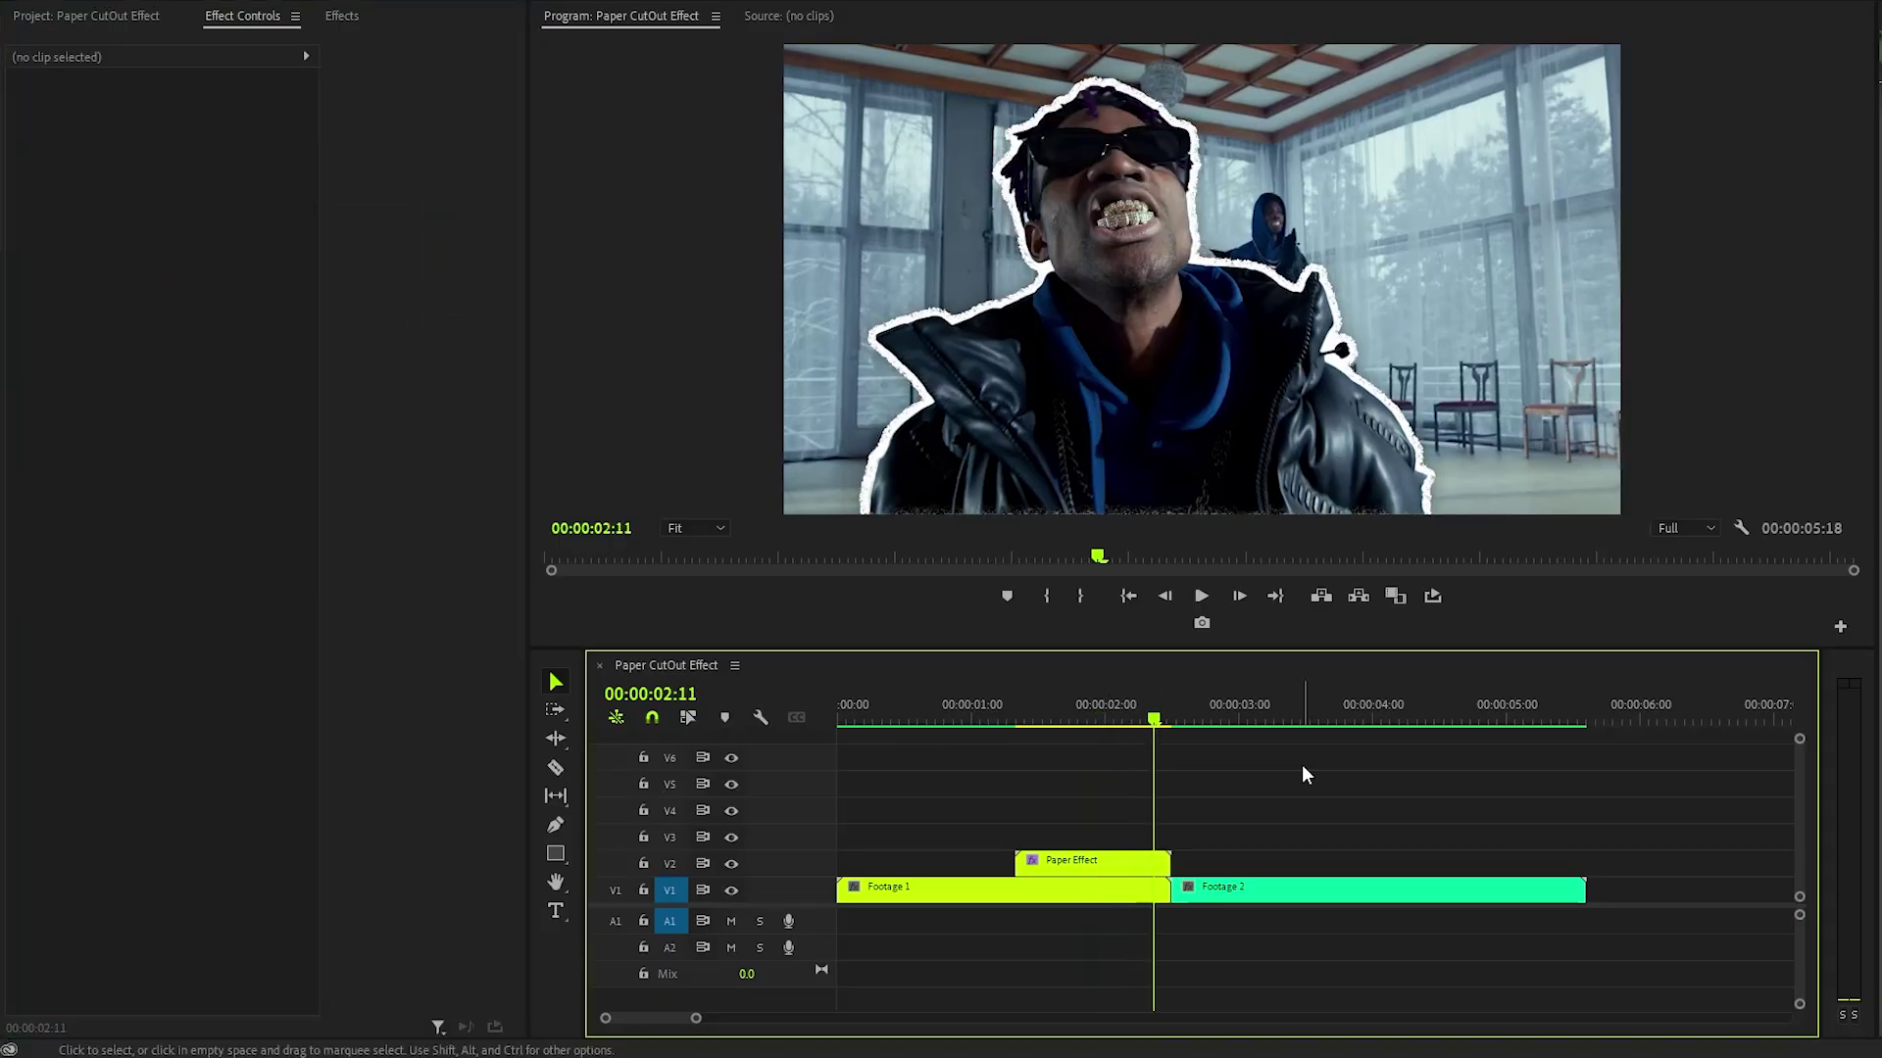
click(147, 22)
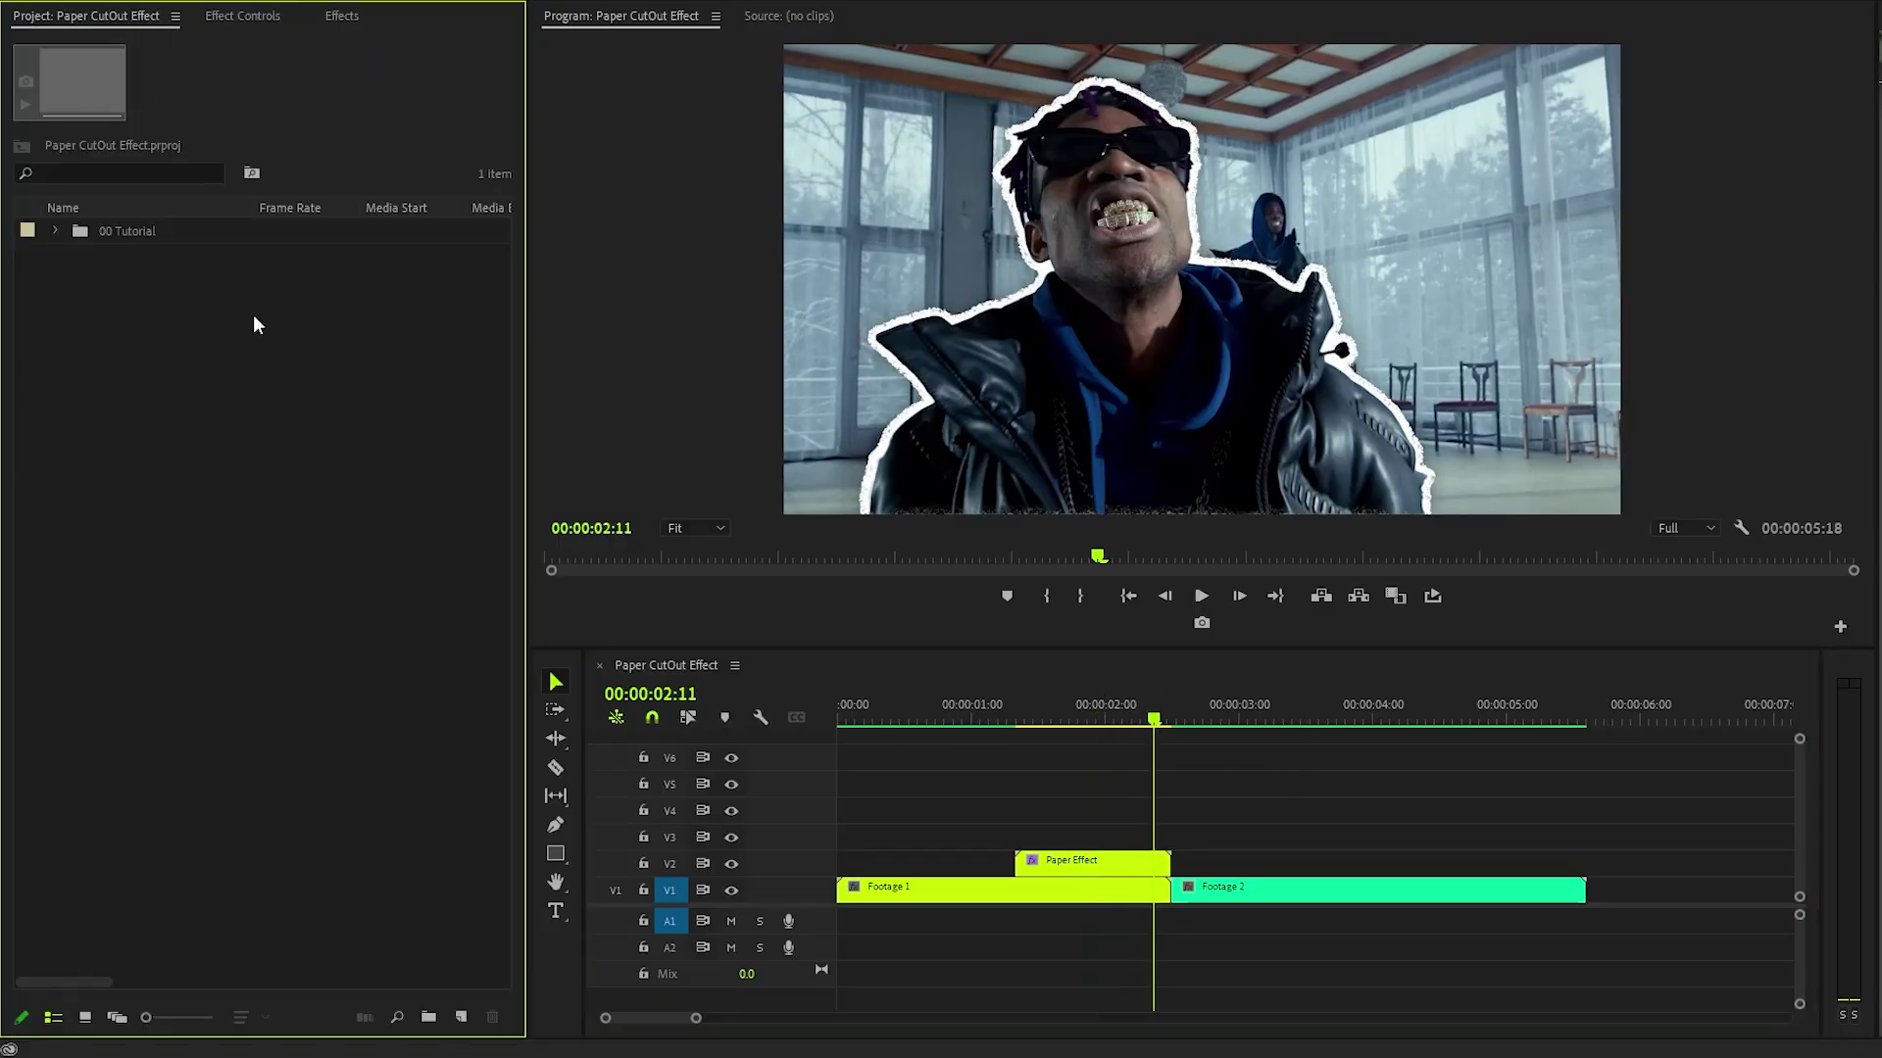
Drag Crumpled Paper.mov, Paper Overlay.png, SFX 1.wav and SFX 2.wav from the Paper CutOut Assets folder into the project.
key(alt+Tab)
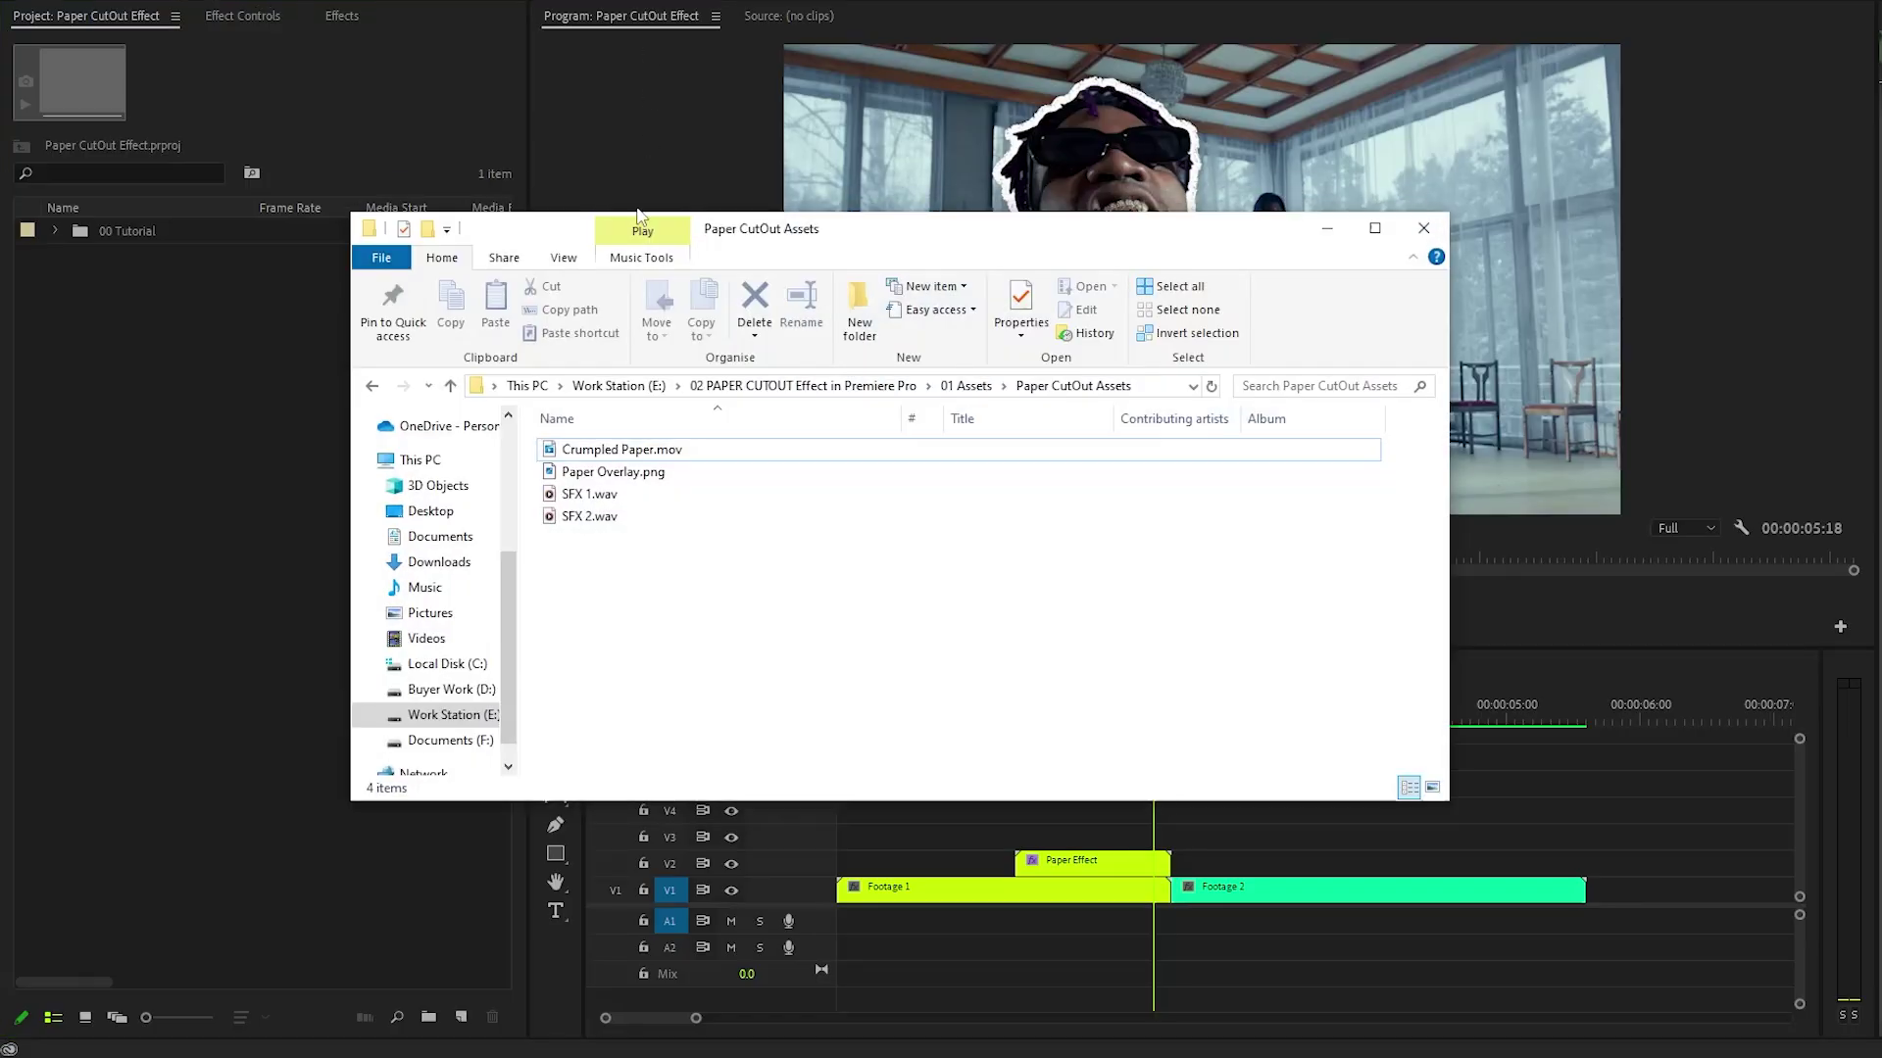
drag(587, 596, 166, 478)
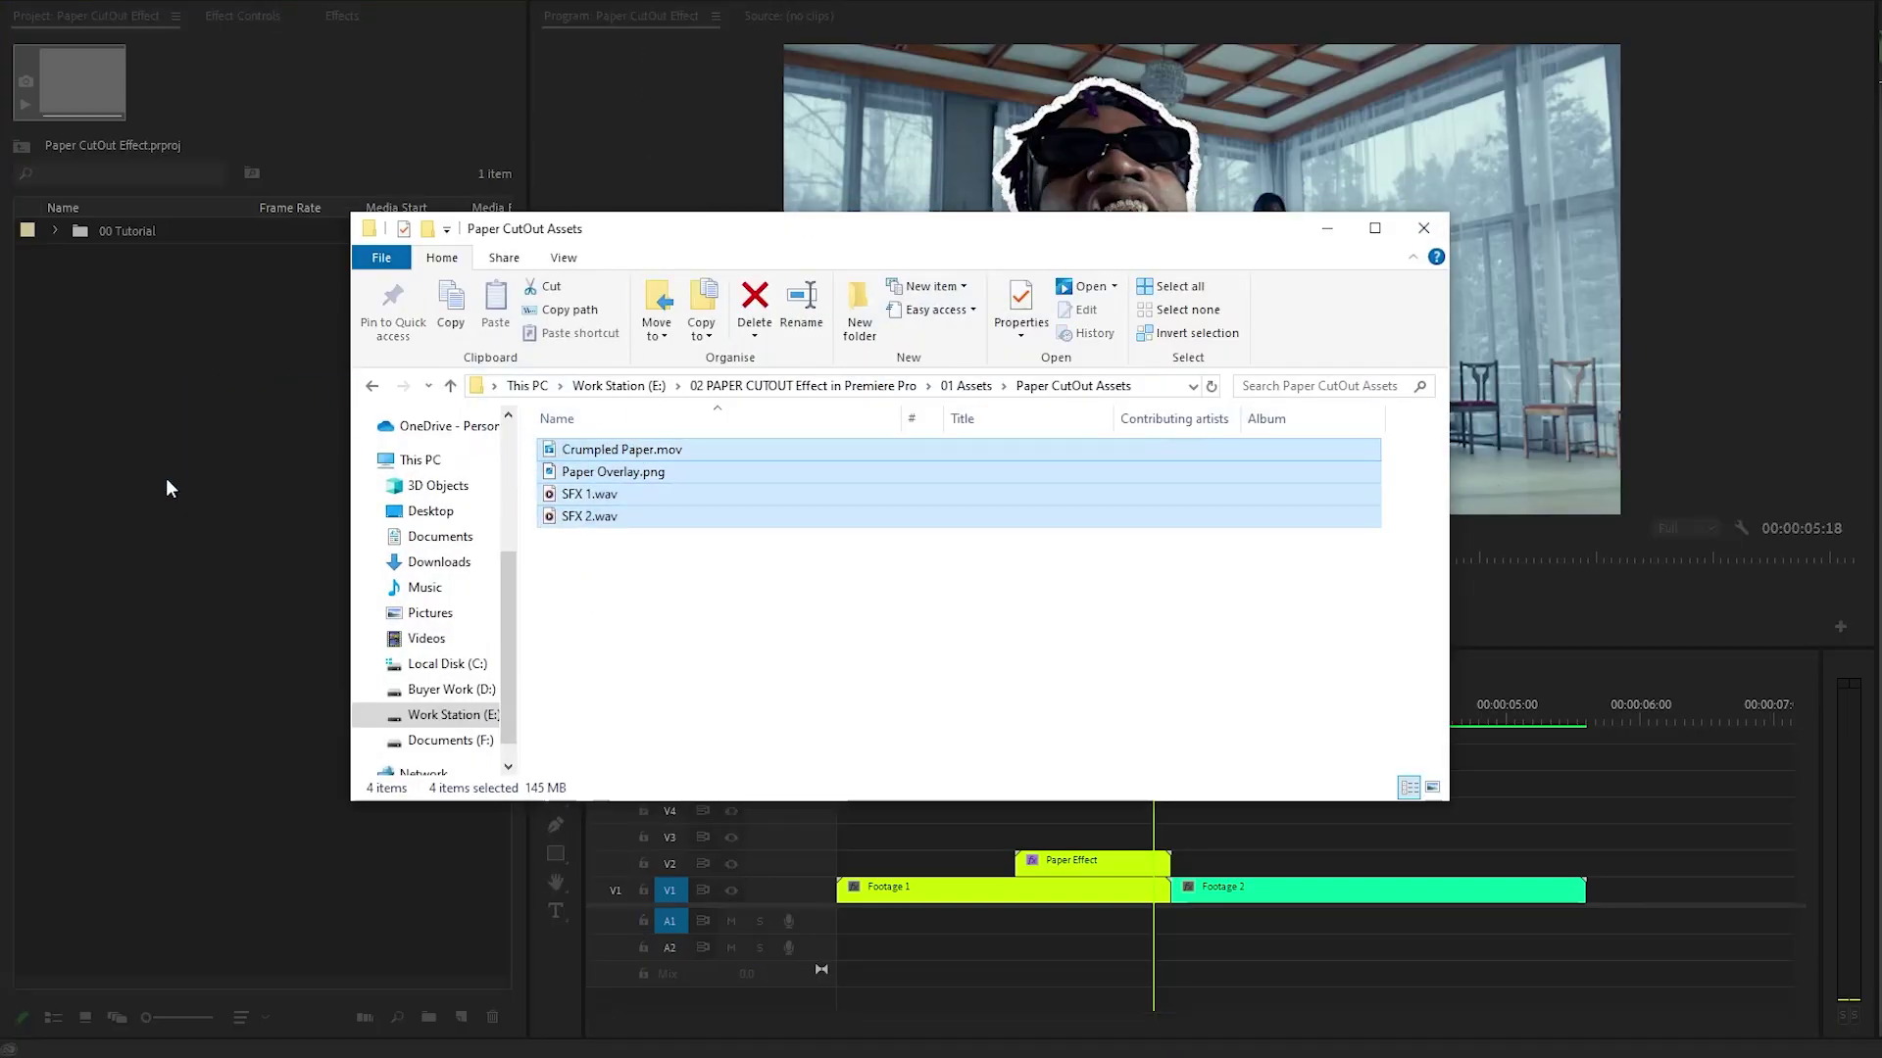
click(166, 478)
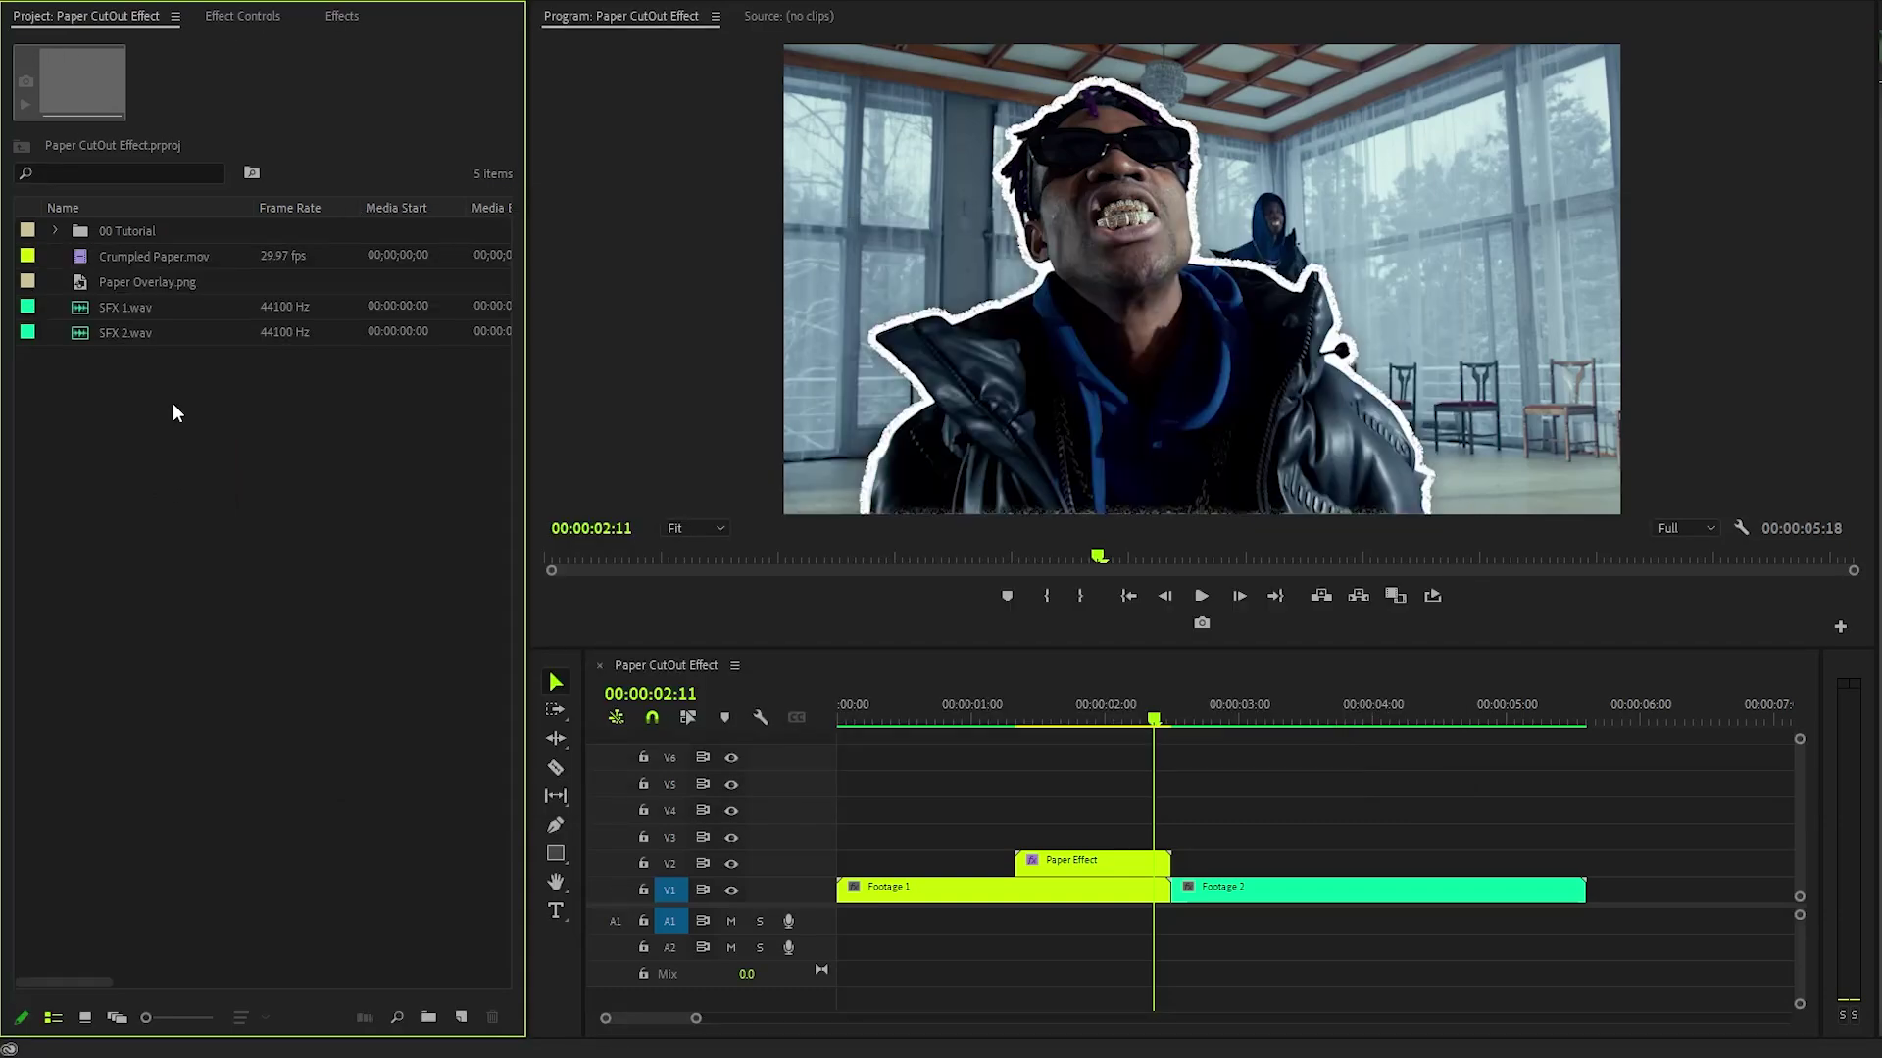
Place Crumpled Paper.mov on V3, set it to frame size, and trim it to end with the cutout.
click(124, 262)
drag(135, 263, 1015, 835)
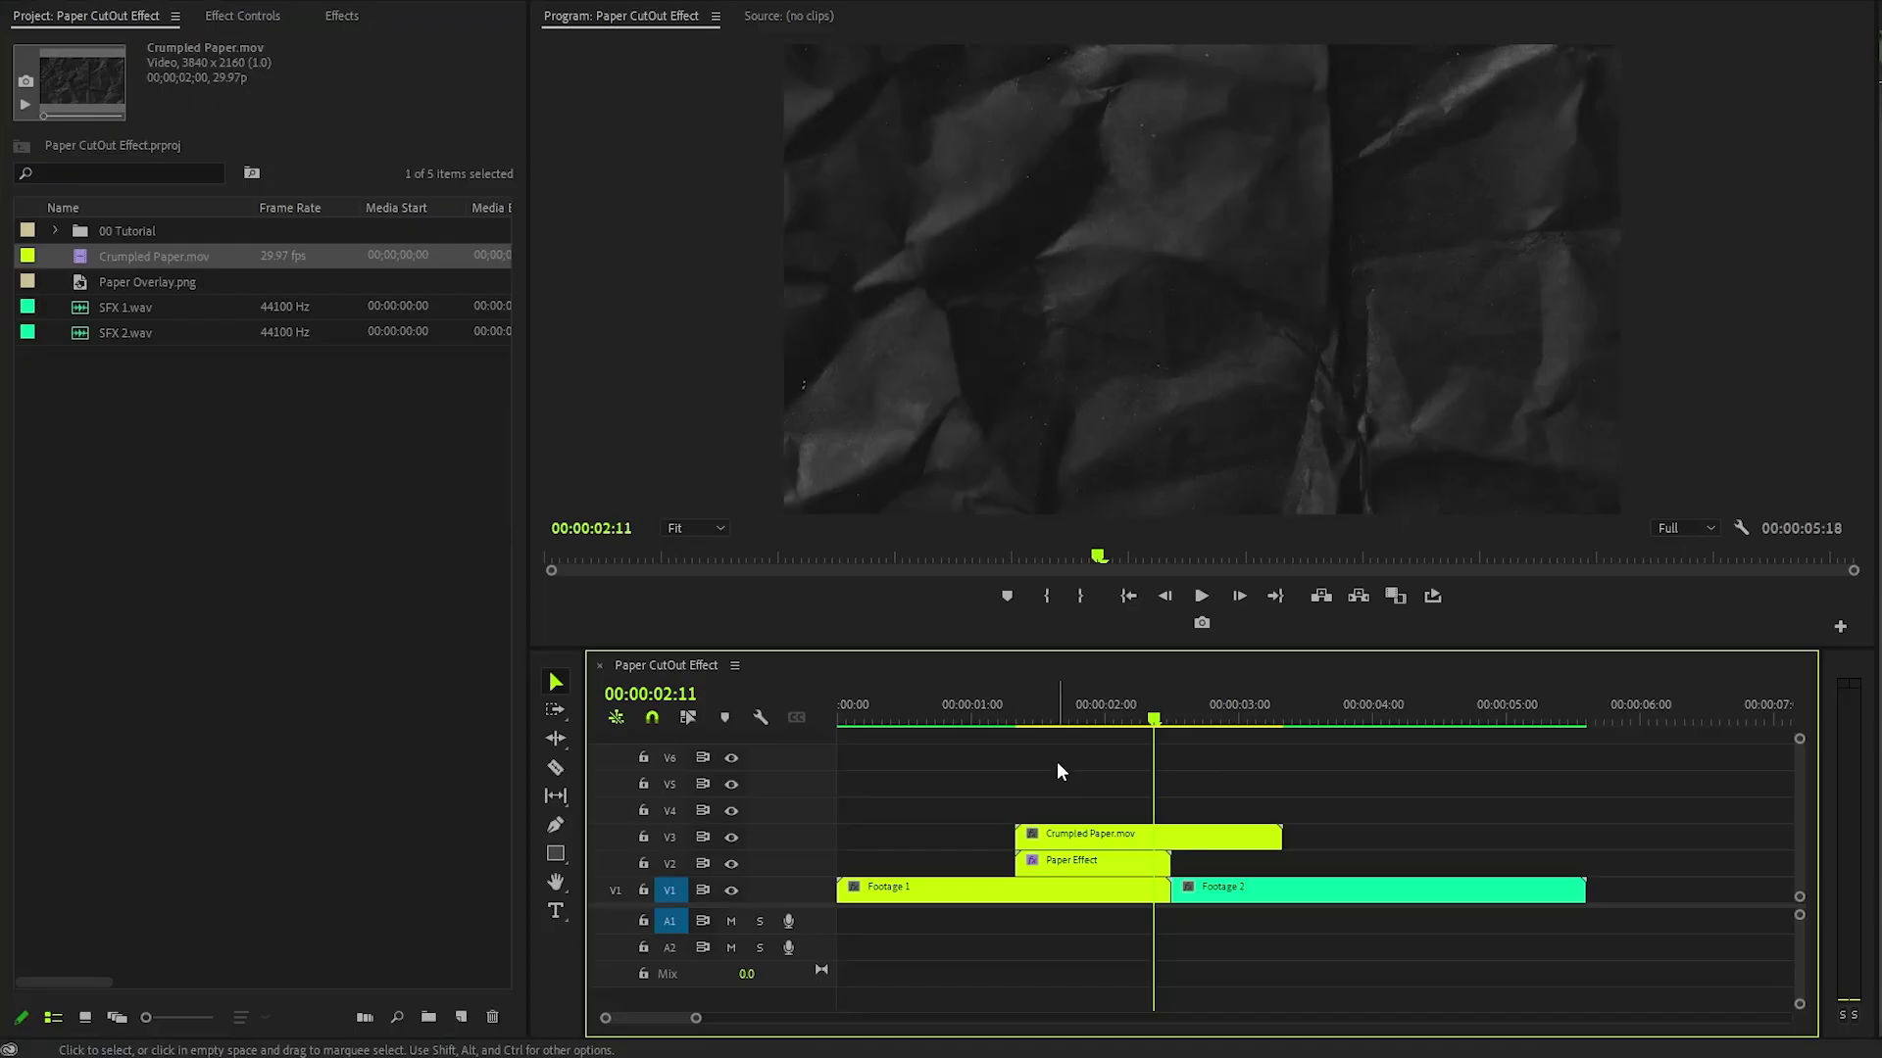
right_click(1228, 841)
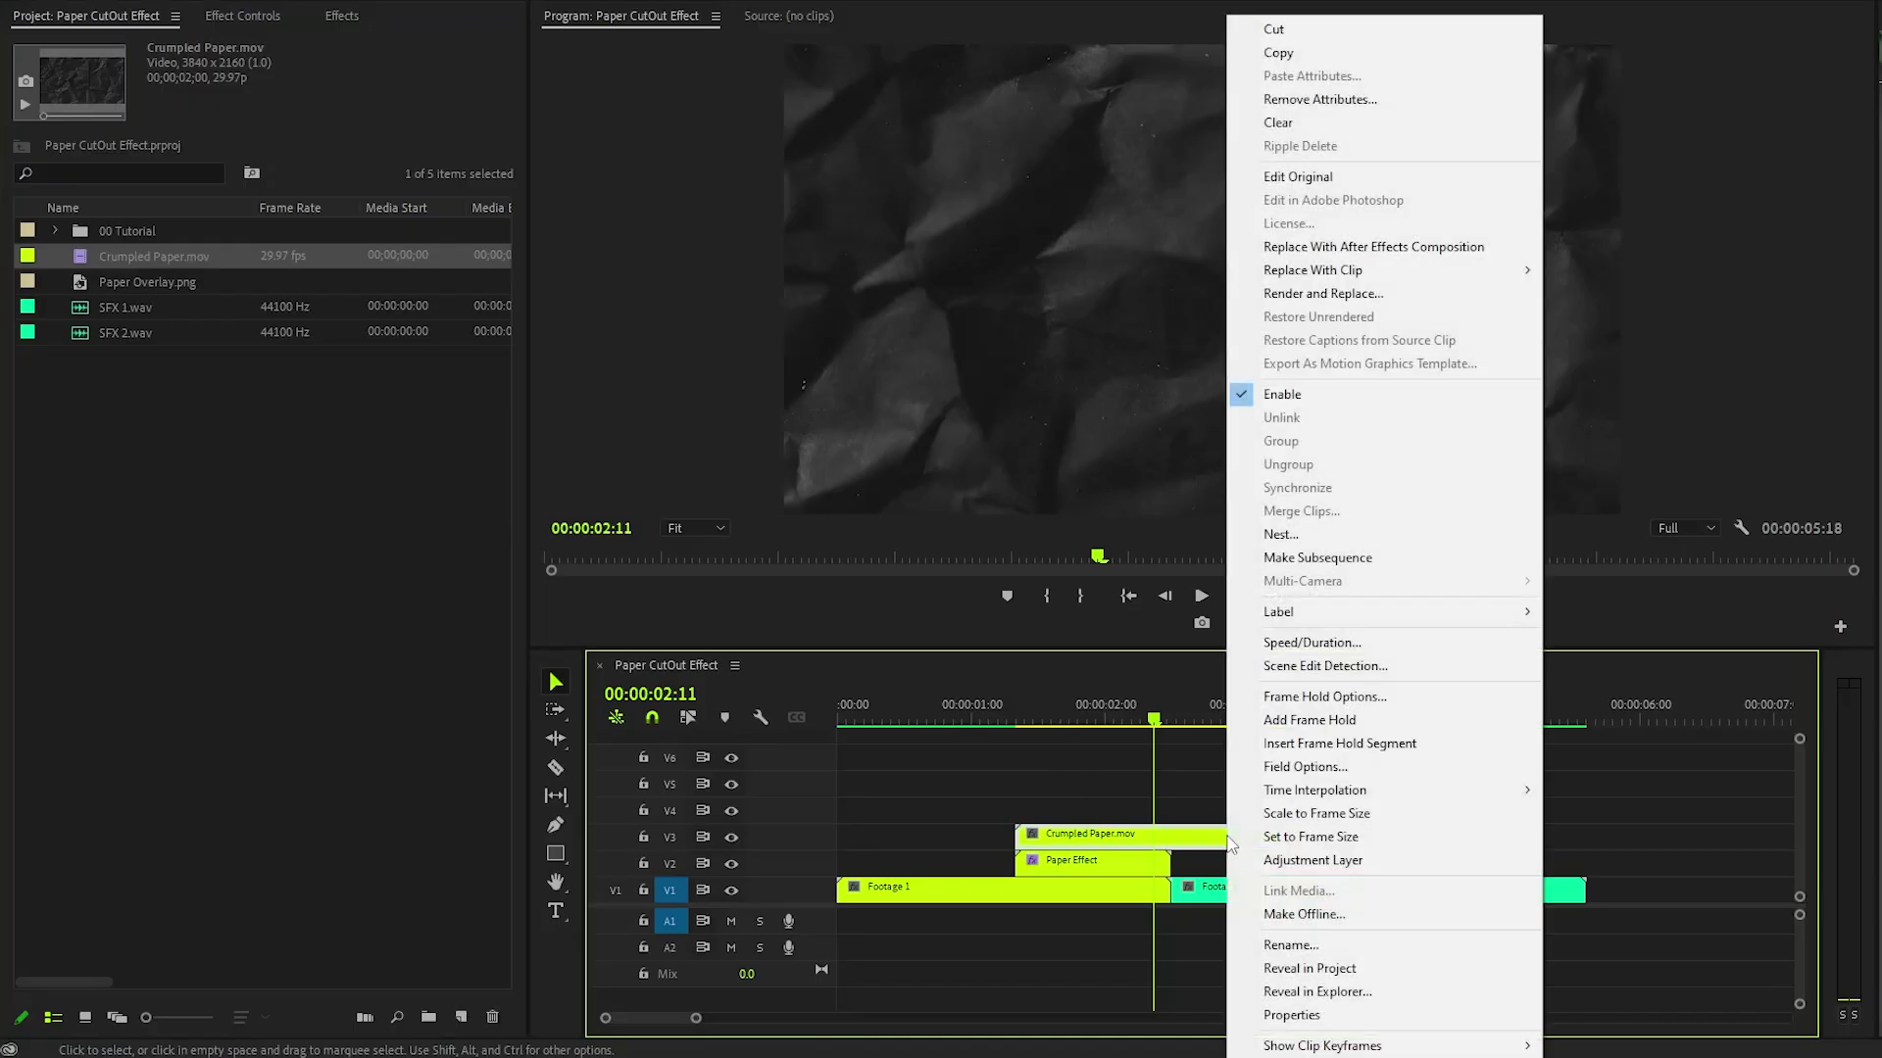
click(1339, 838)
drag(1280, 837, 1171, 839)
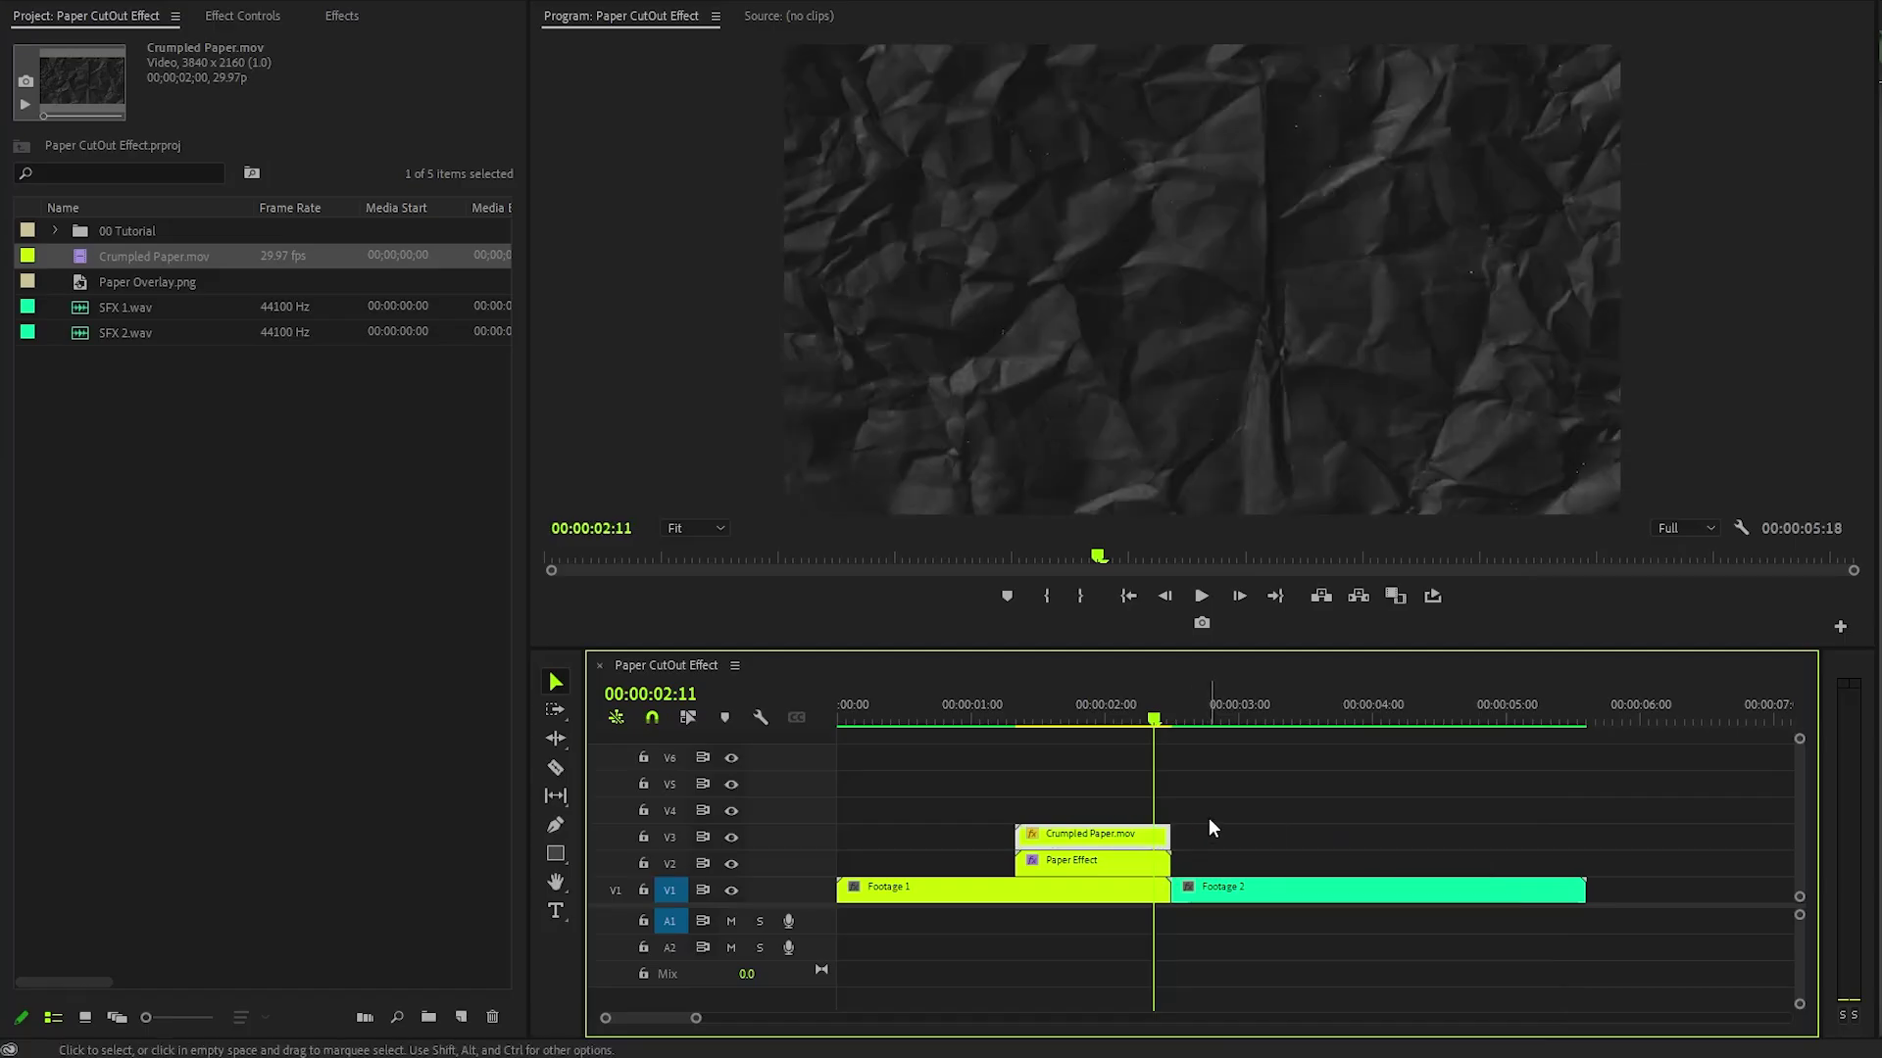
Alt-copy the Paper Effect clip onto V4 and apply Track Matte Key to the Crumpled Paper clip.
click(1124, 870)
drag(1152, 867, 1154, 814)
click(1129, 839)
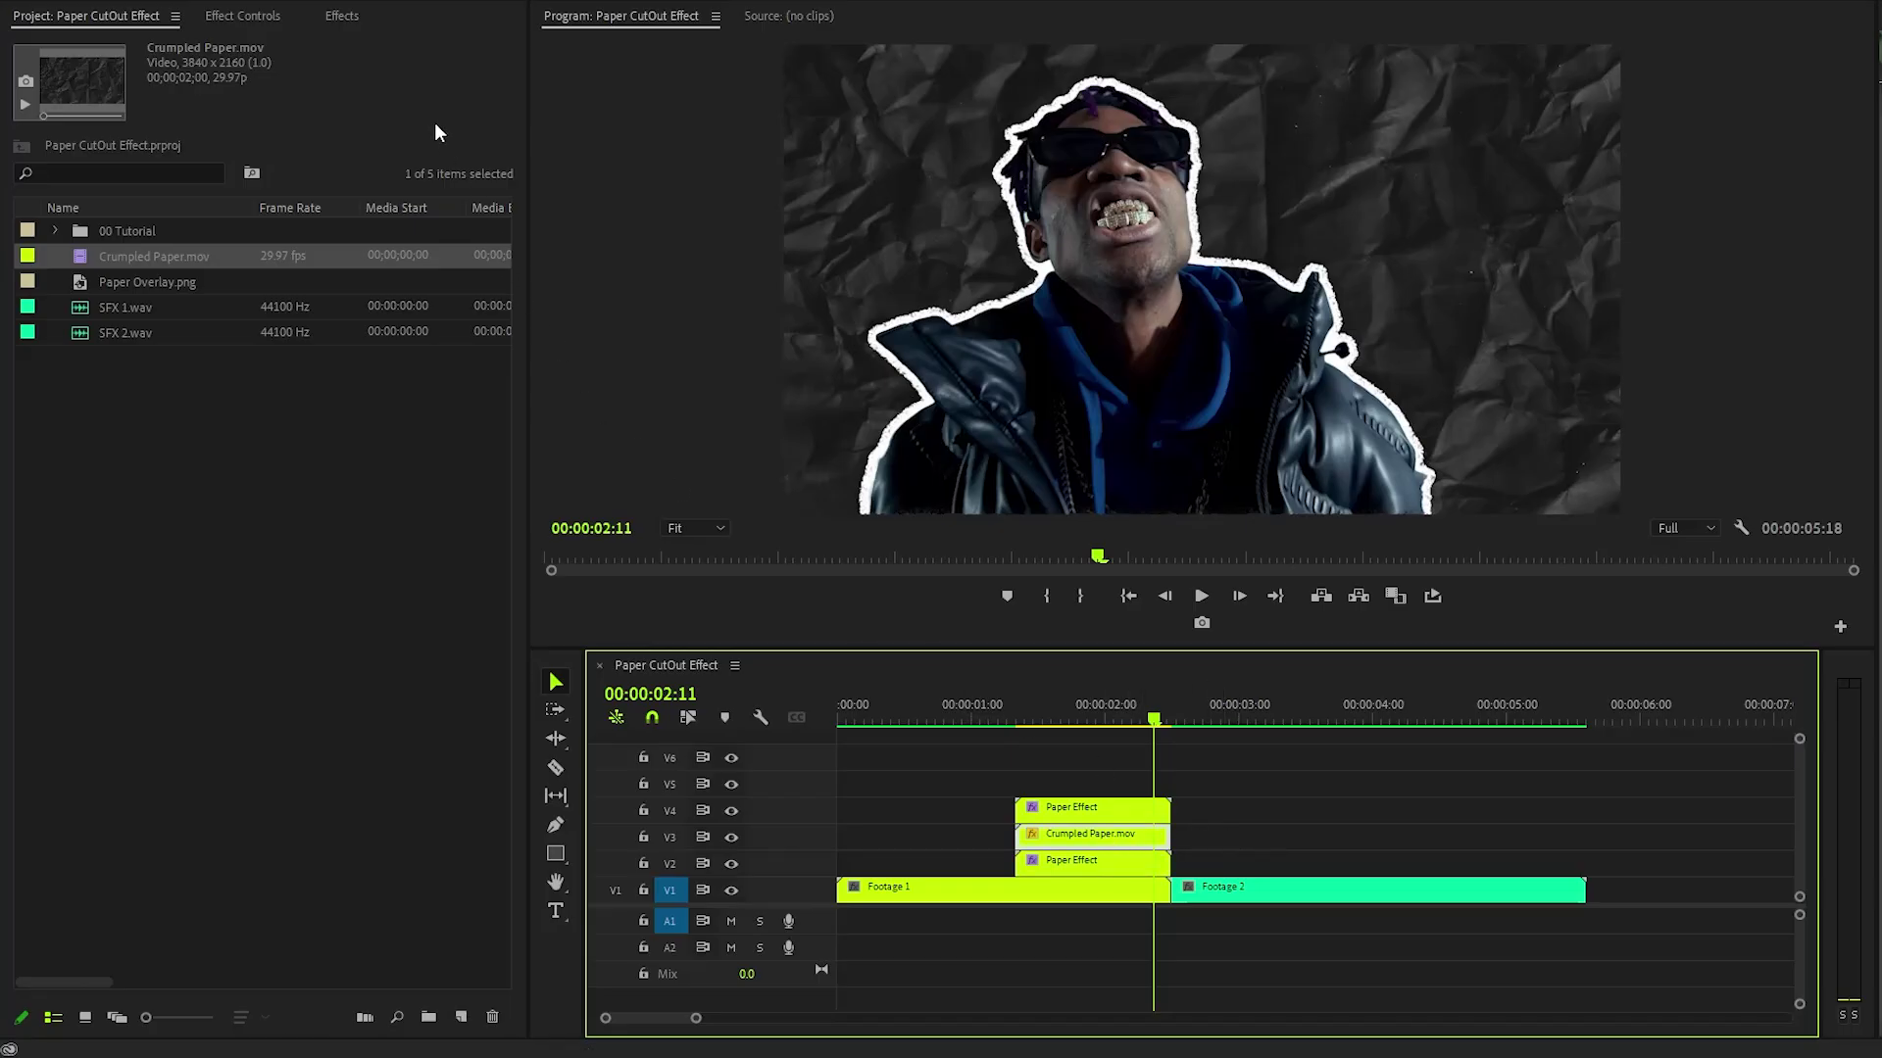
click(349, 18)
drag(118, 198, 1090, 835)
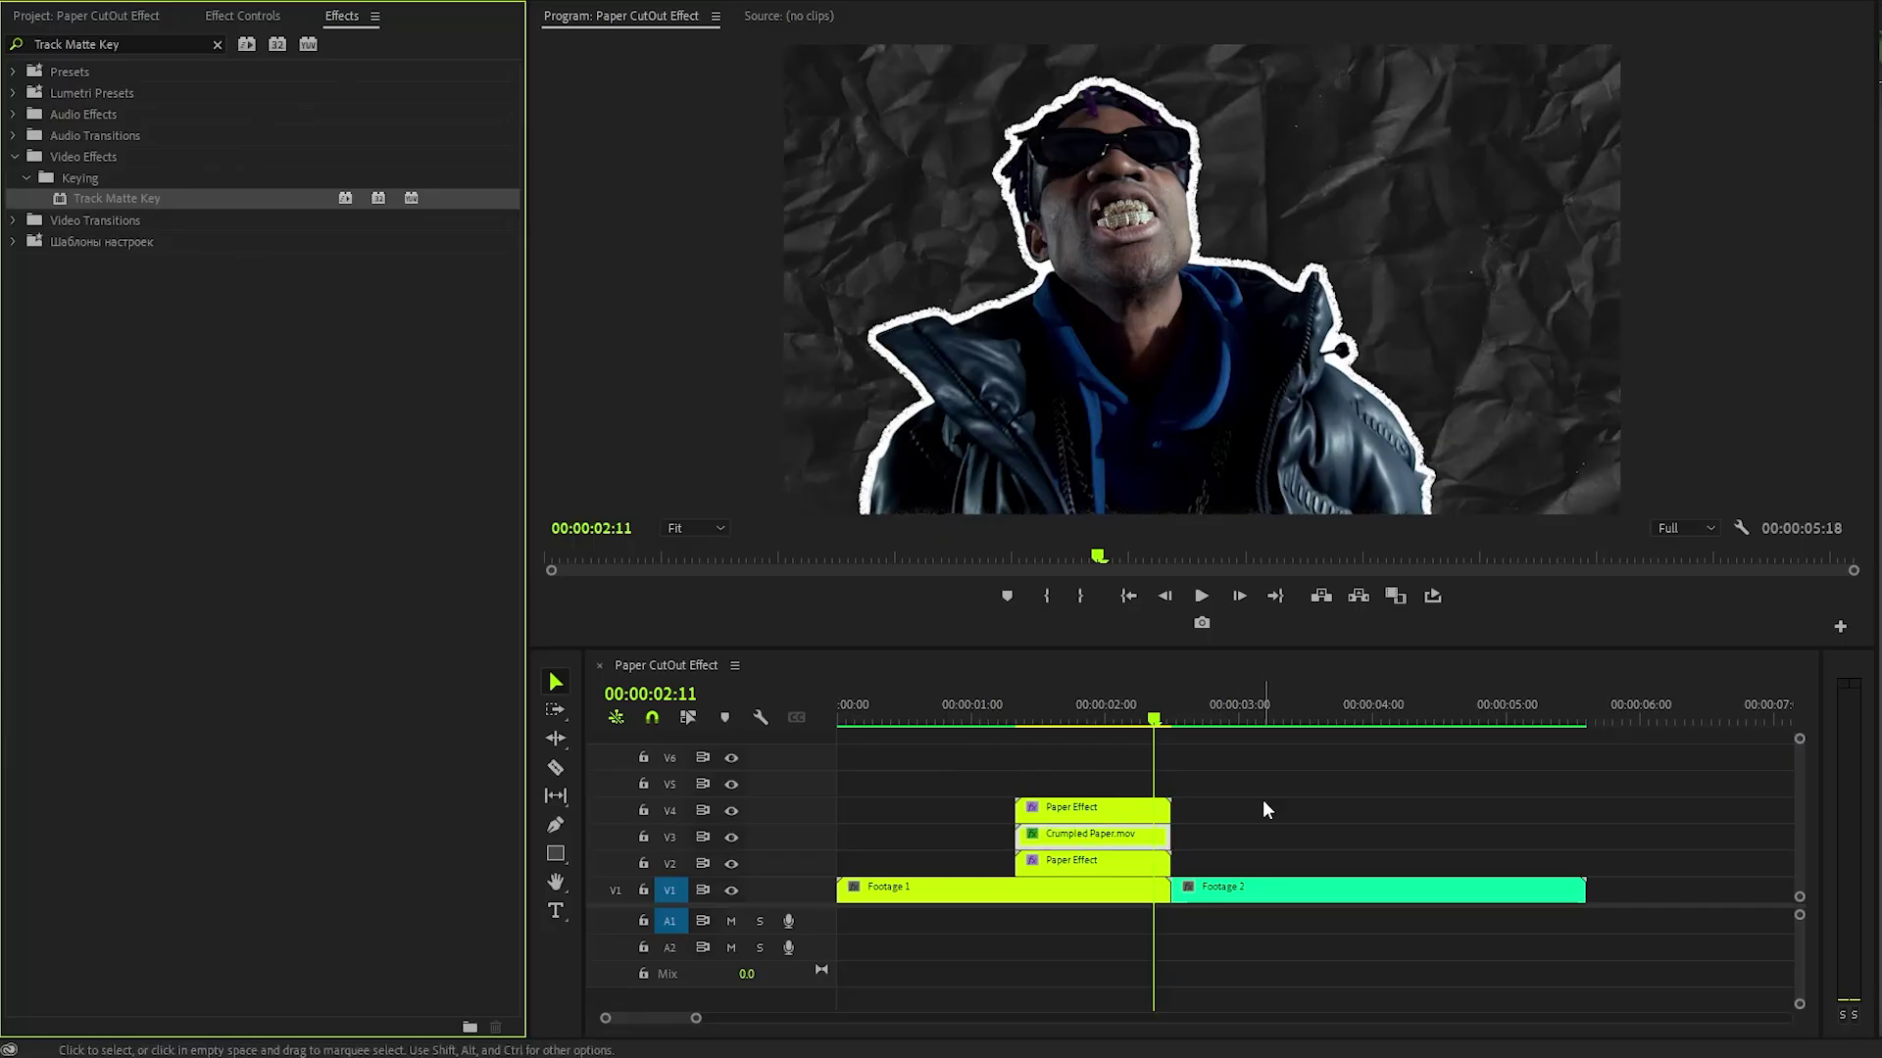
Set the Track Matte Key matte on Crumpled Paper.mov to Video 4.
click(243, 16)
click(138, 238)
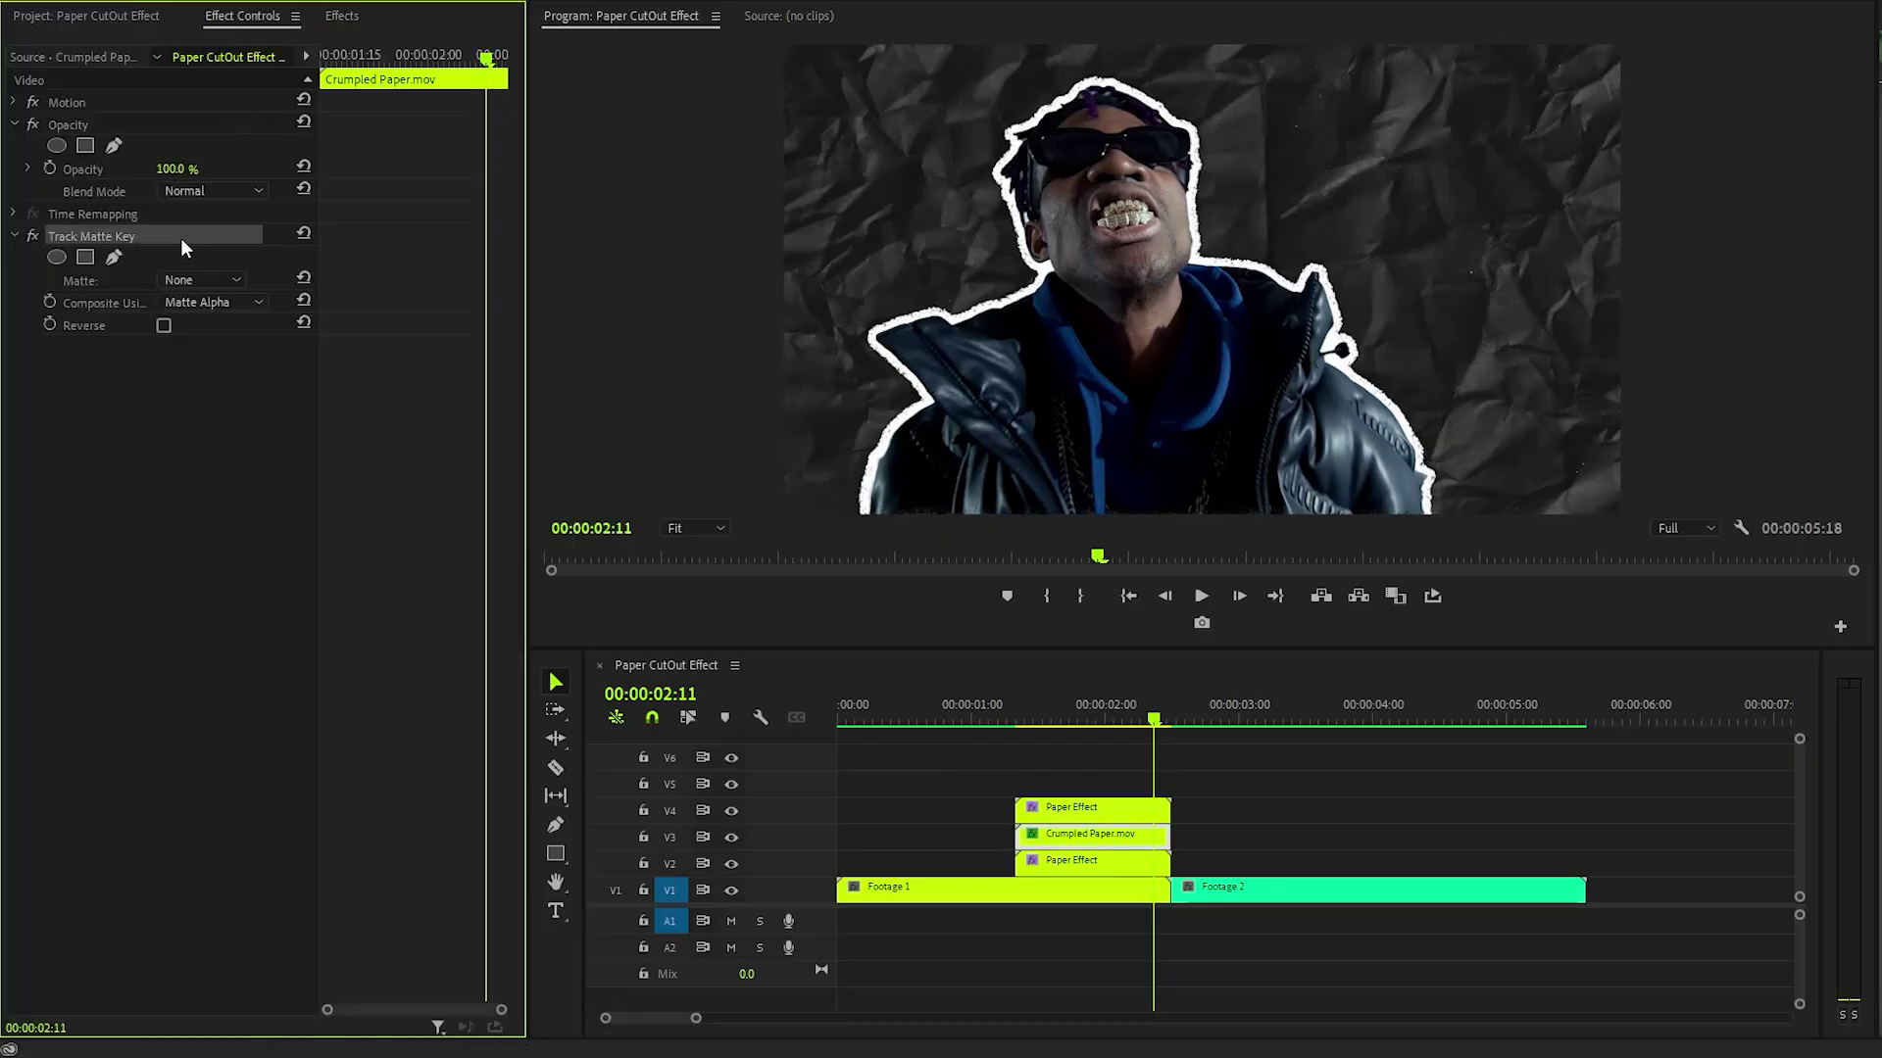
click(197, 280)
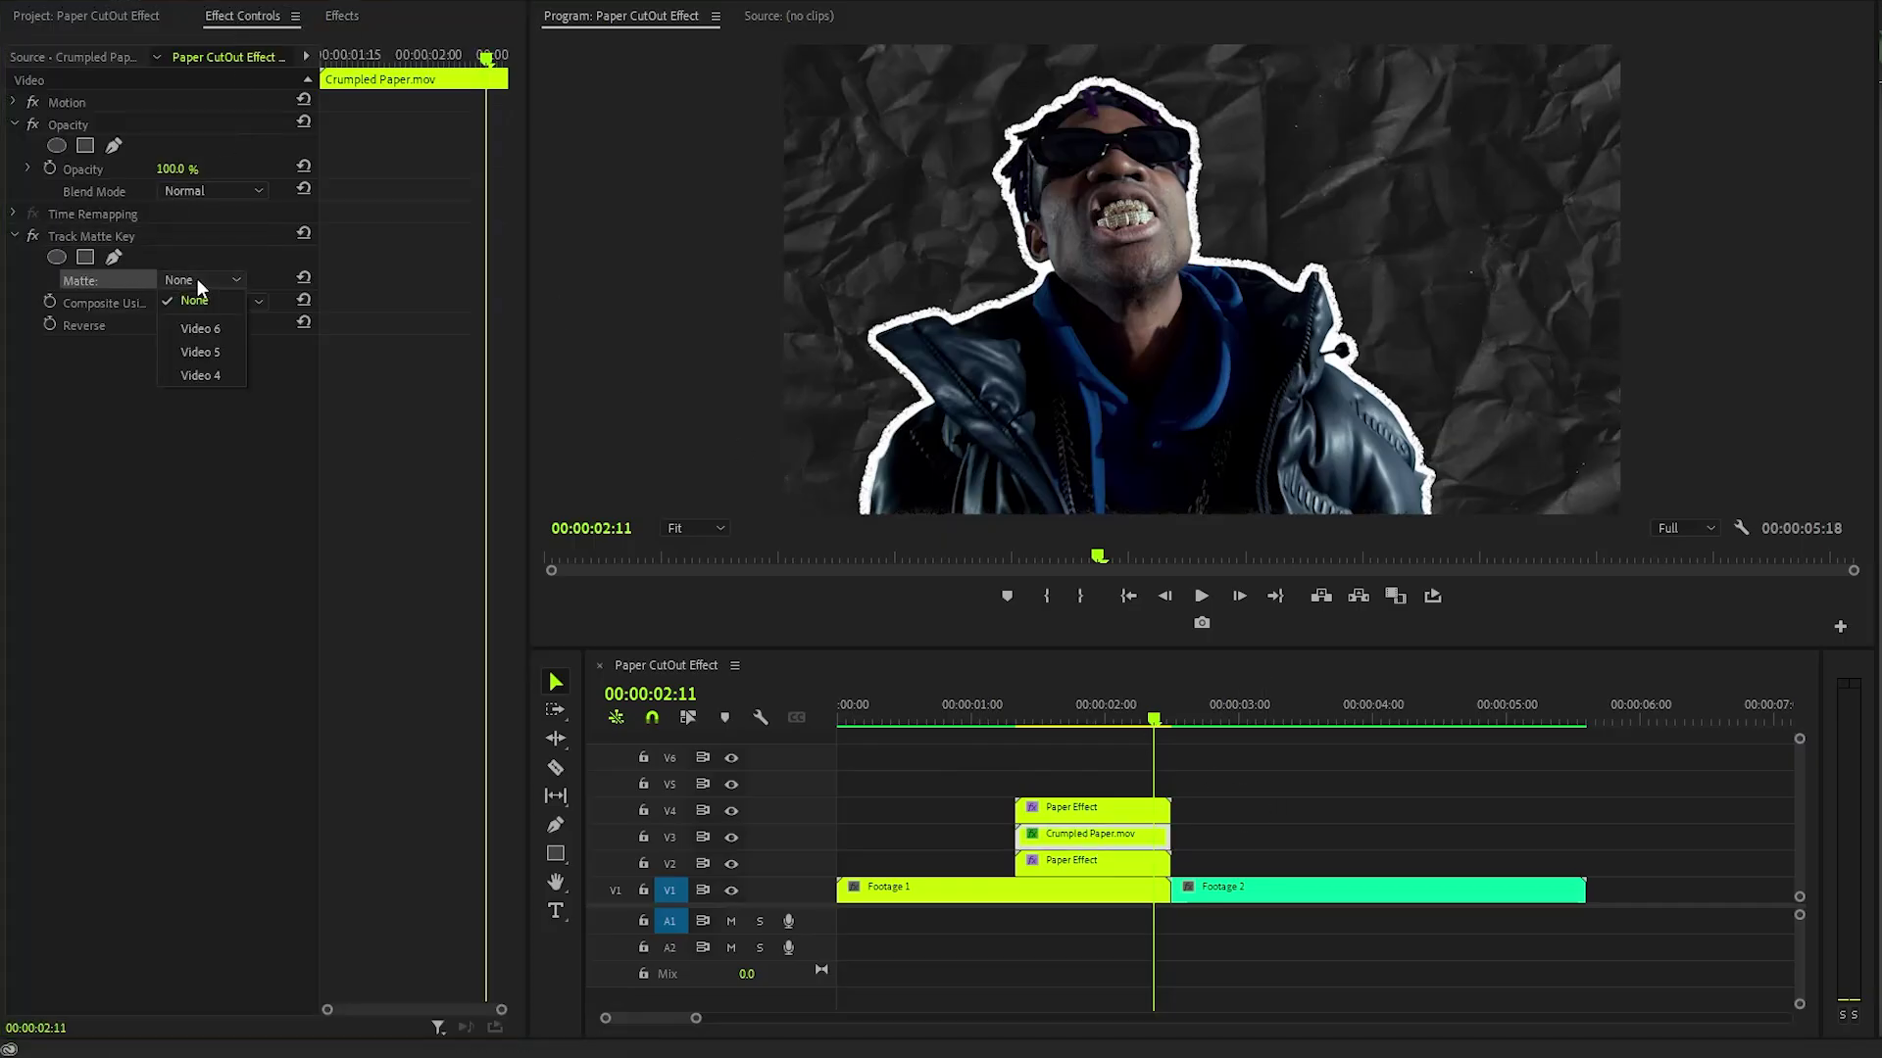
click(201, 375)
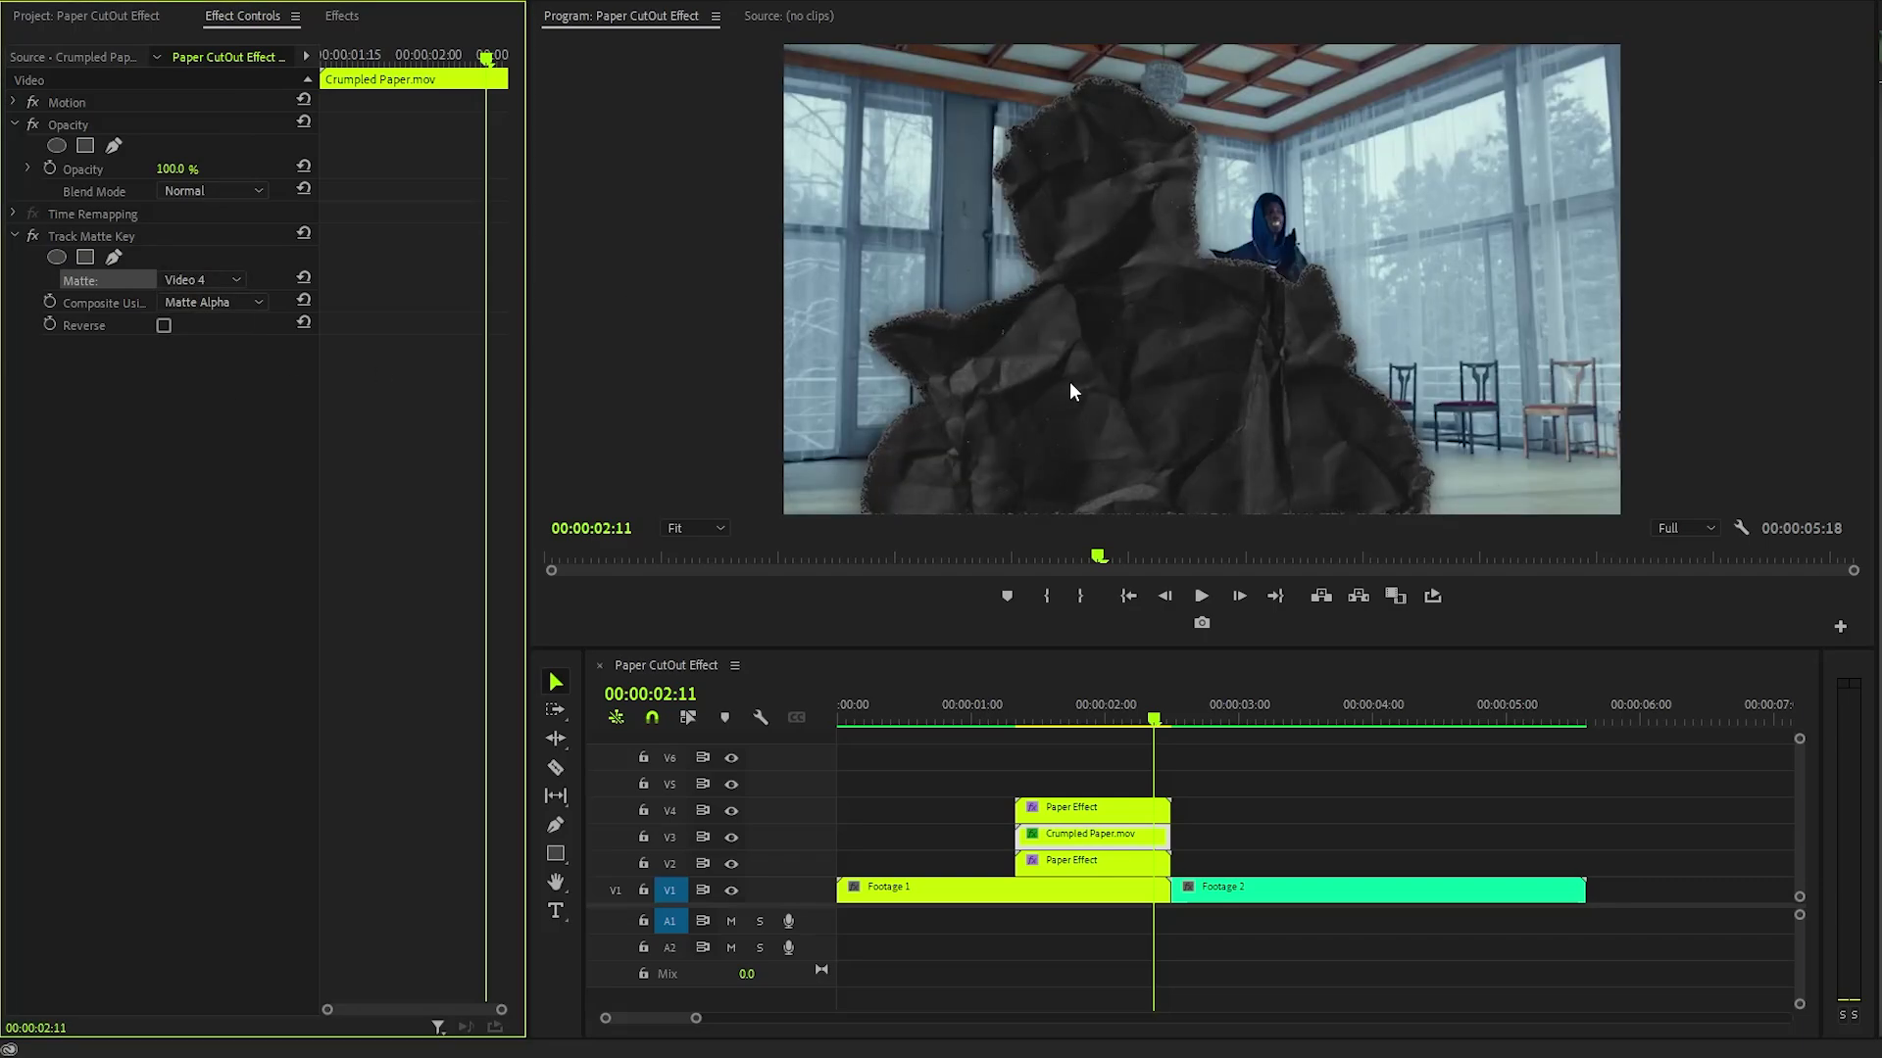
Set the Crumpled Paper clip's opacity blend mode to Screen.
click(103, 122)
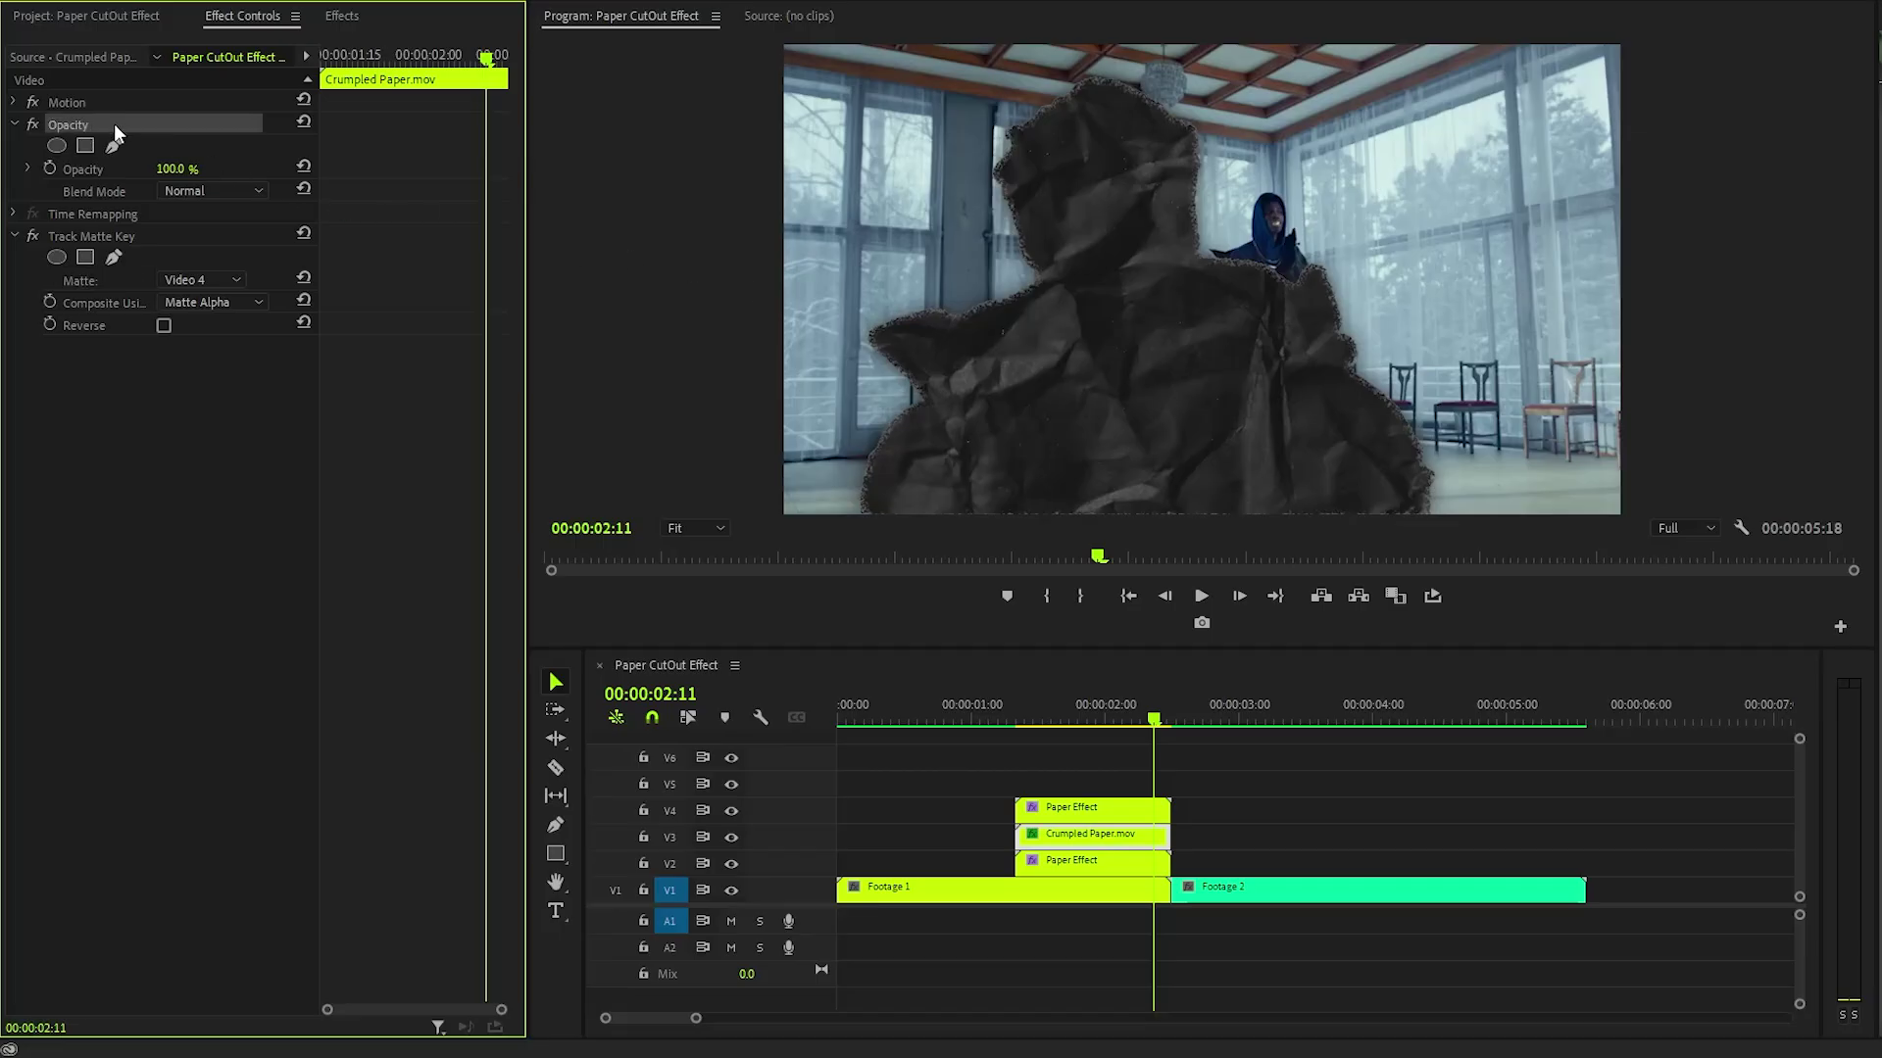
click(235, 191)
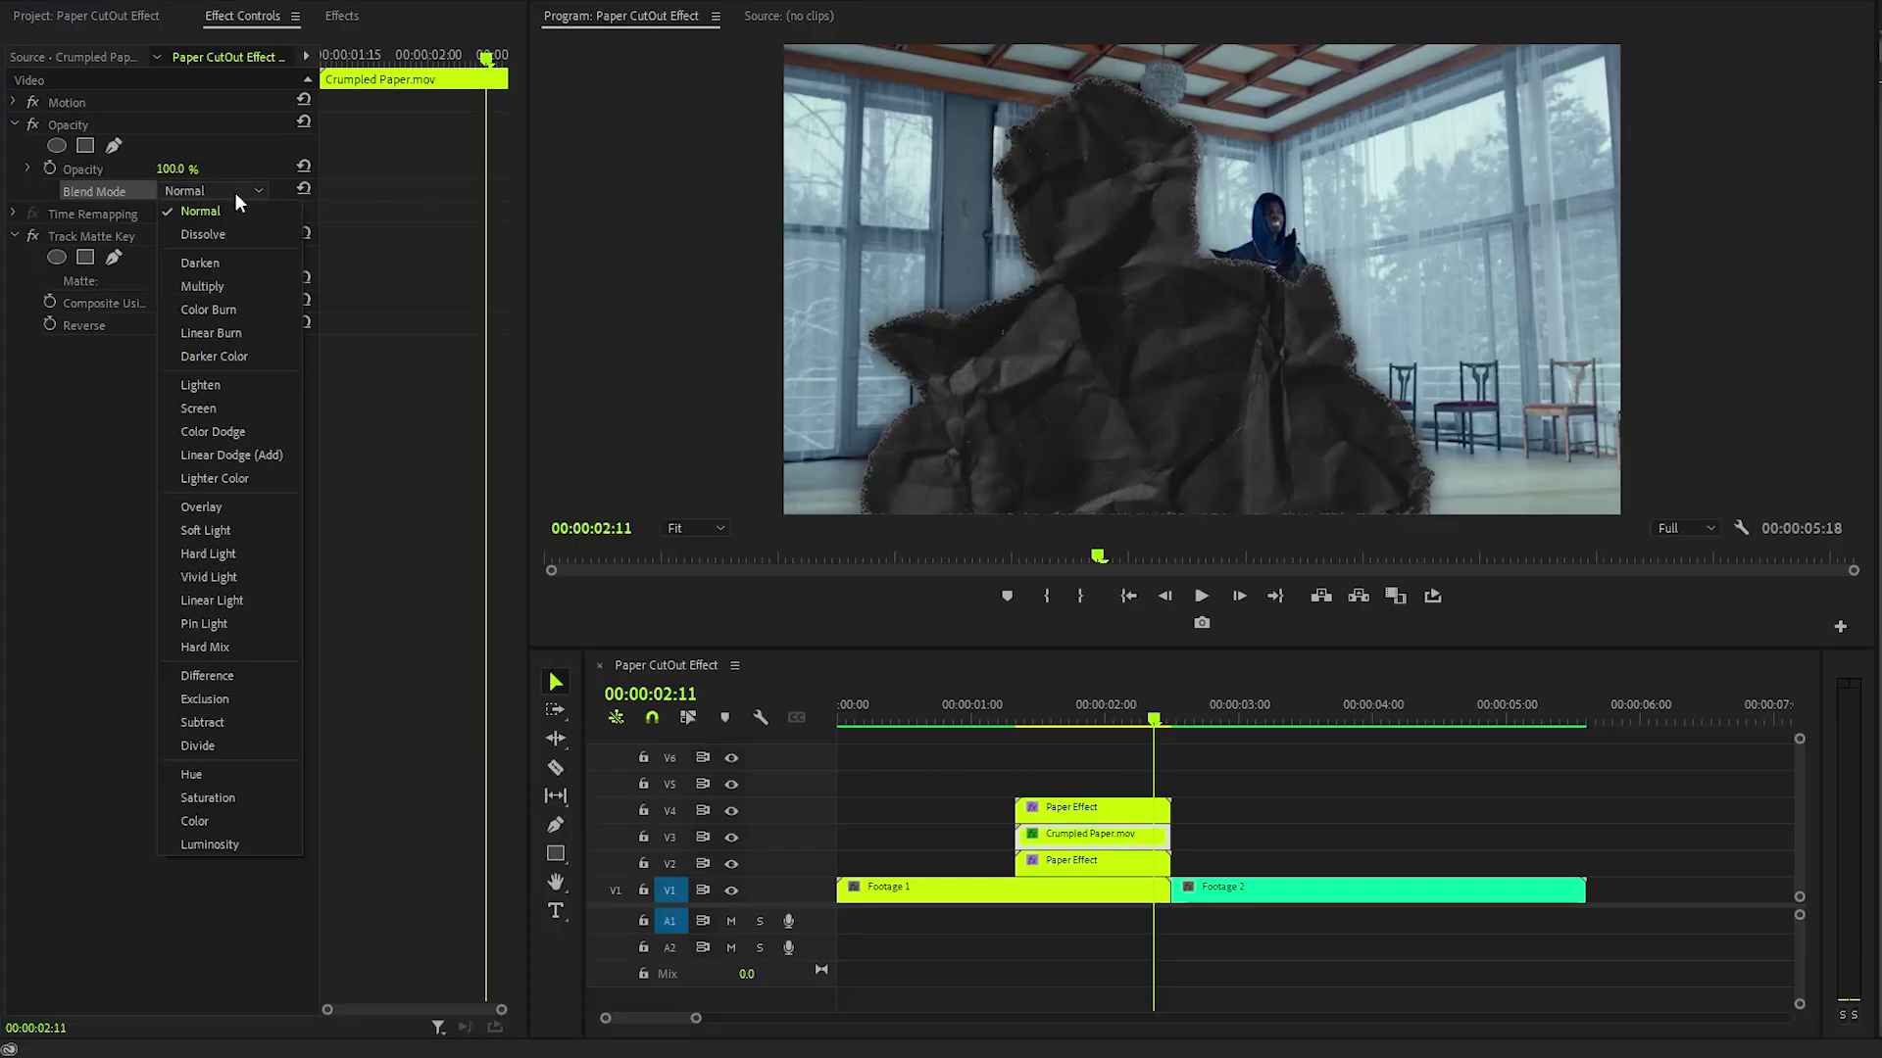
click(209, 410)
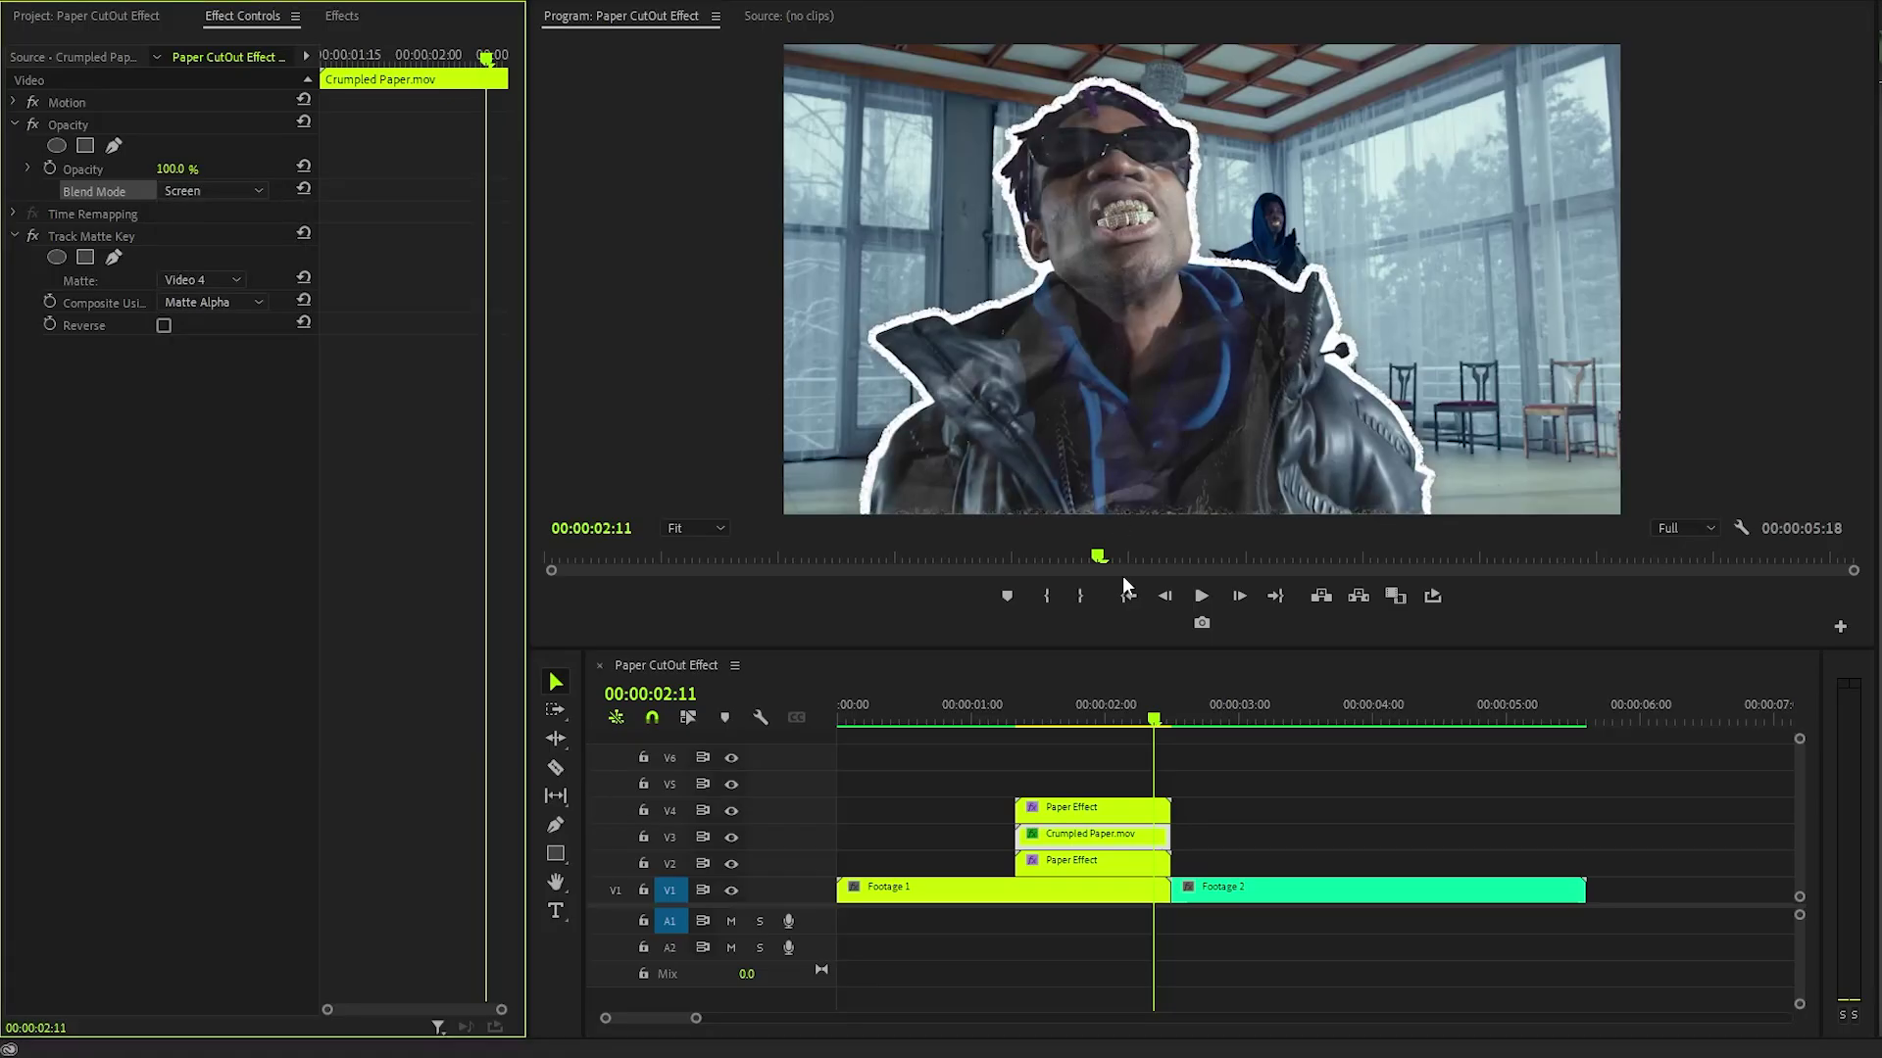
Preview the composite and apply Brightness & Contrast to Crumpled Paper.mov.
drag(1154, 722, 1150, 723)
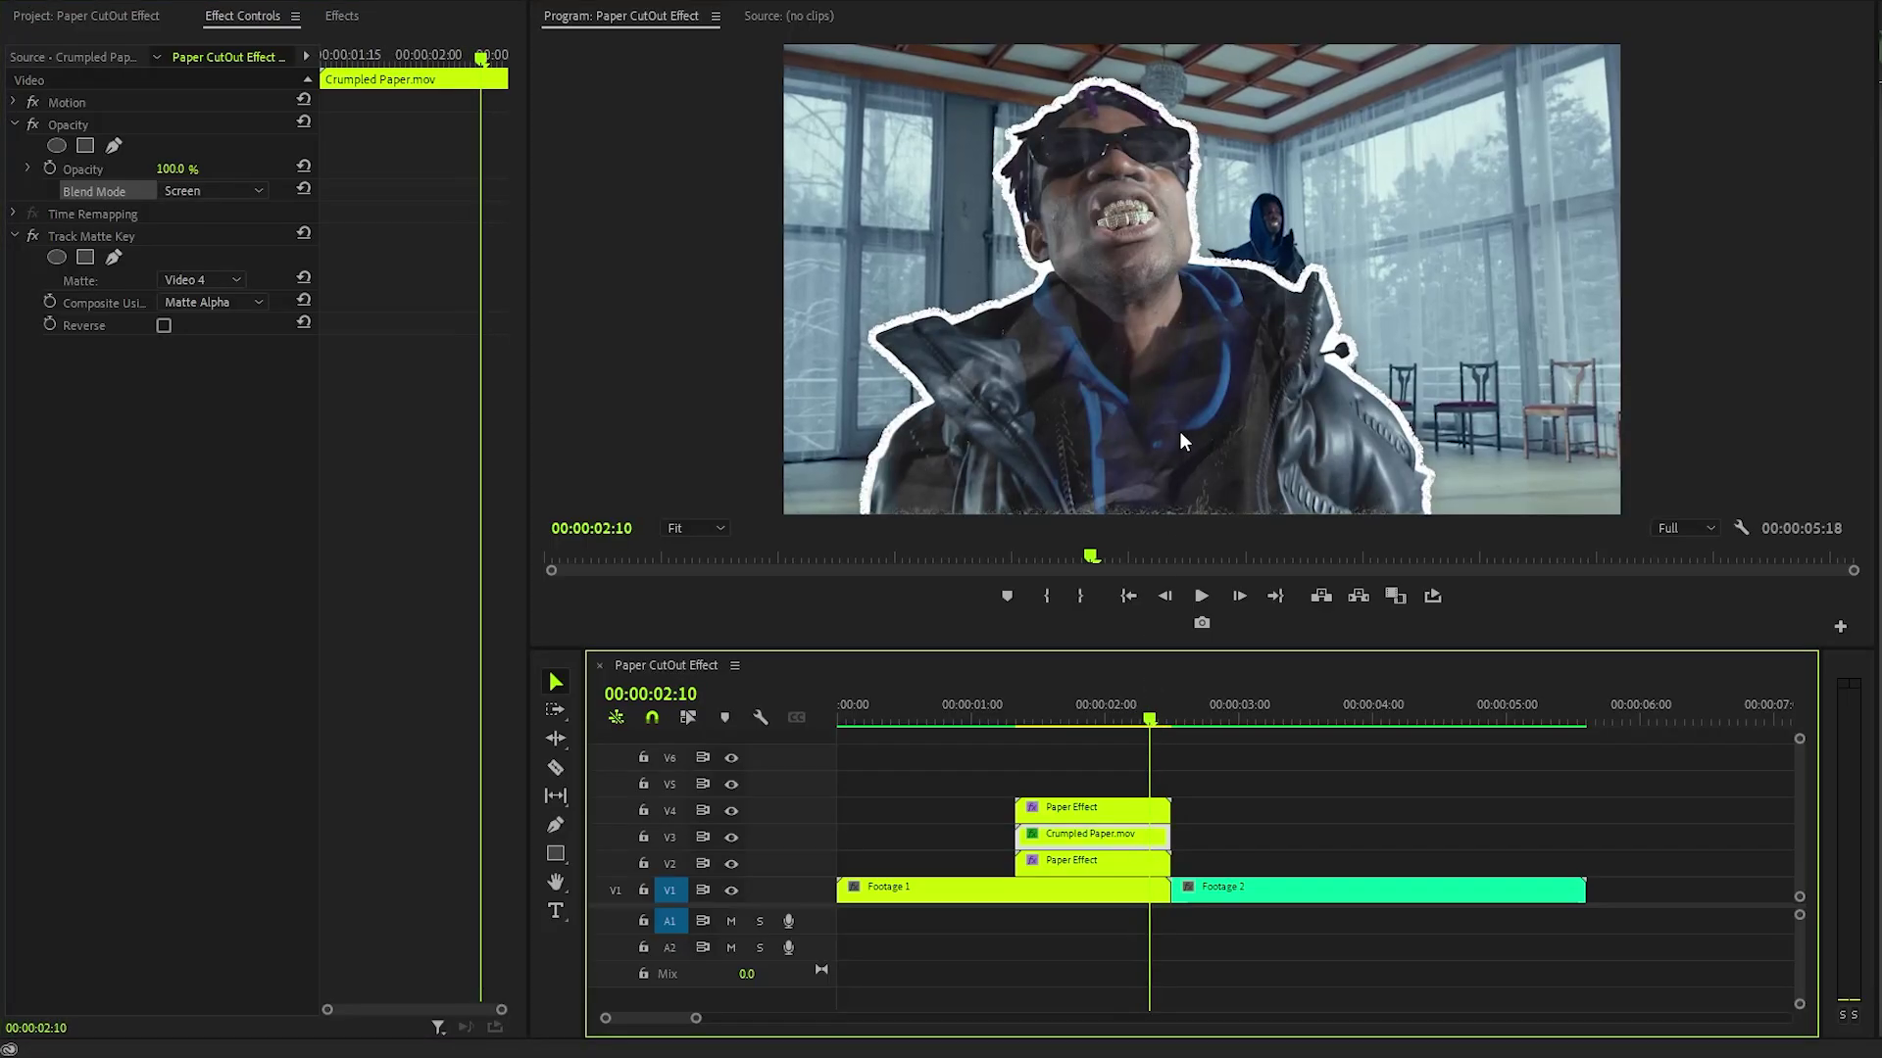
click(343, 17)
drag(127, 196, 1066, 836)
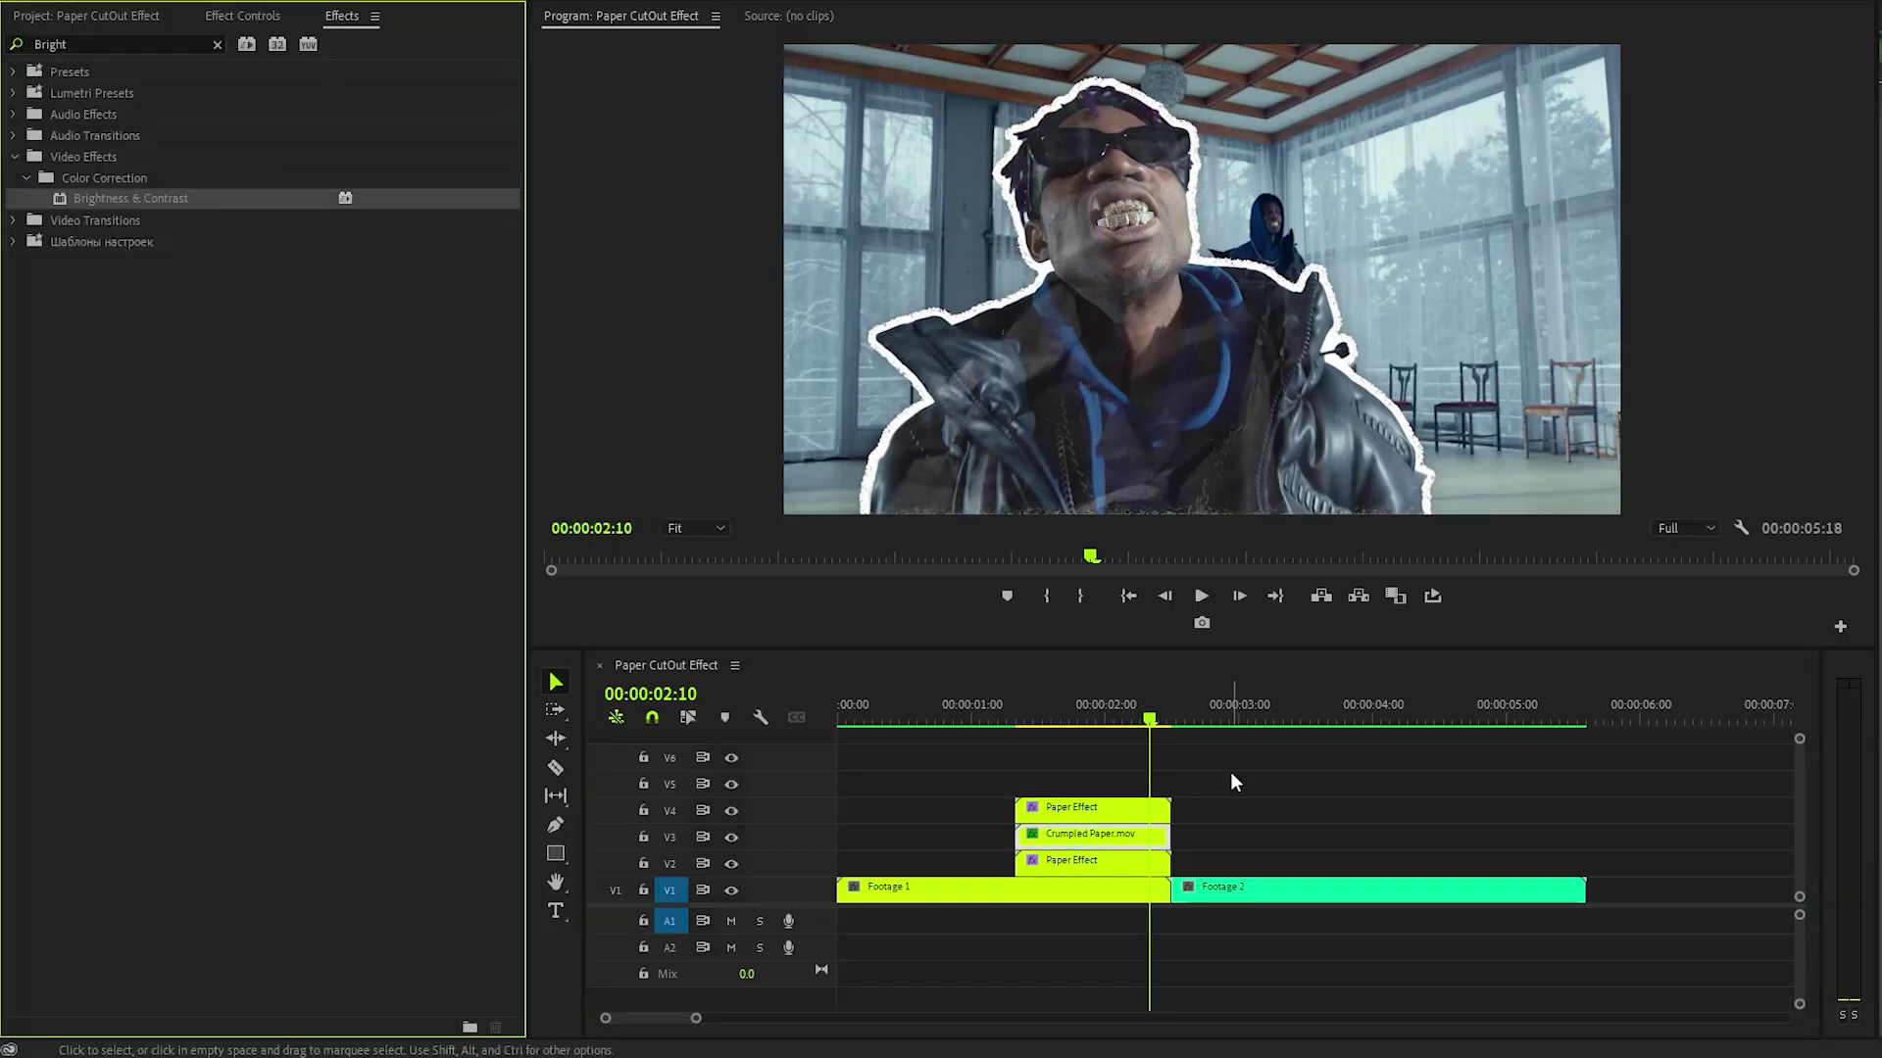
Keyframe Crumpled Paper brightness from 0 at 01:10 to -50 at 02:15, then put Paper Overlay.png on V5.
click(244, 17)
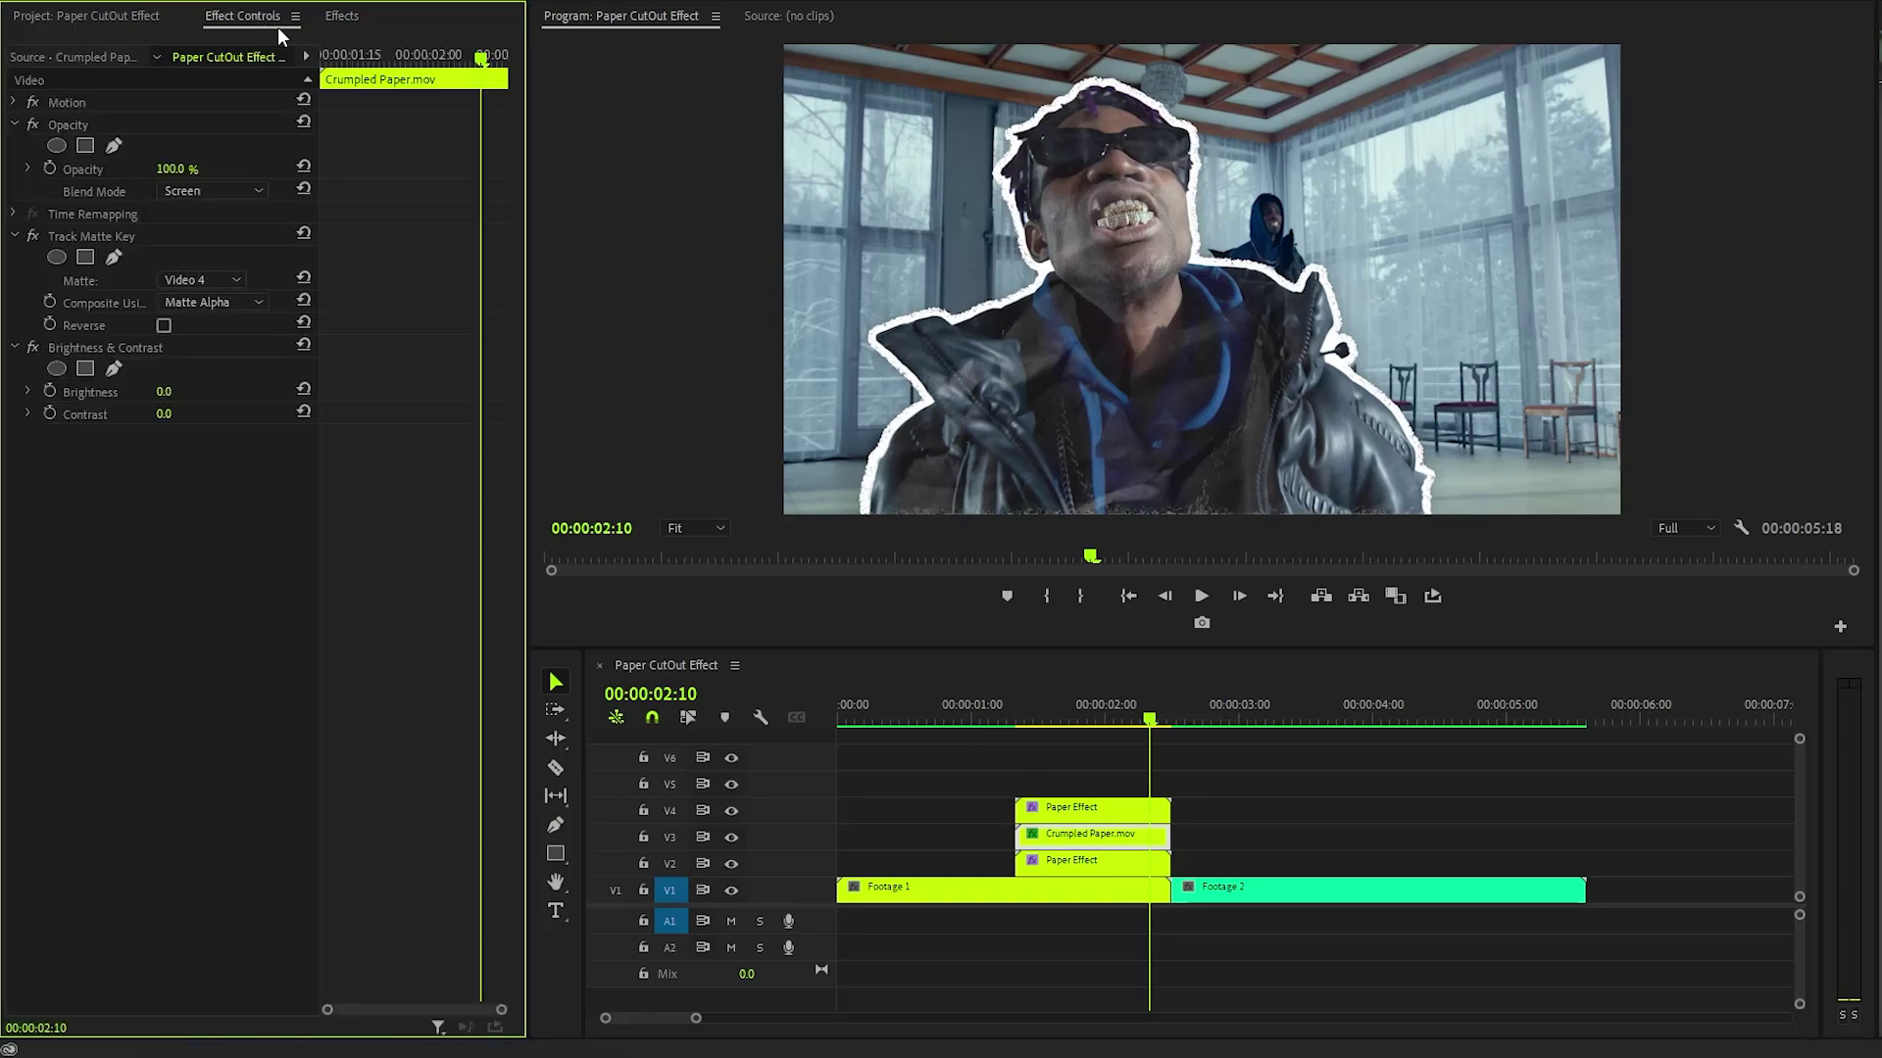
drag(345, 56, 292, 55)
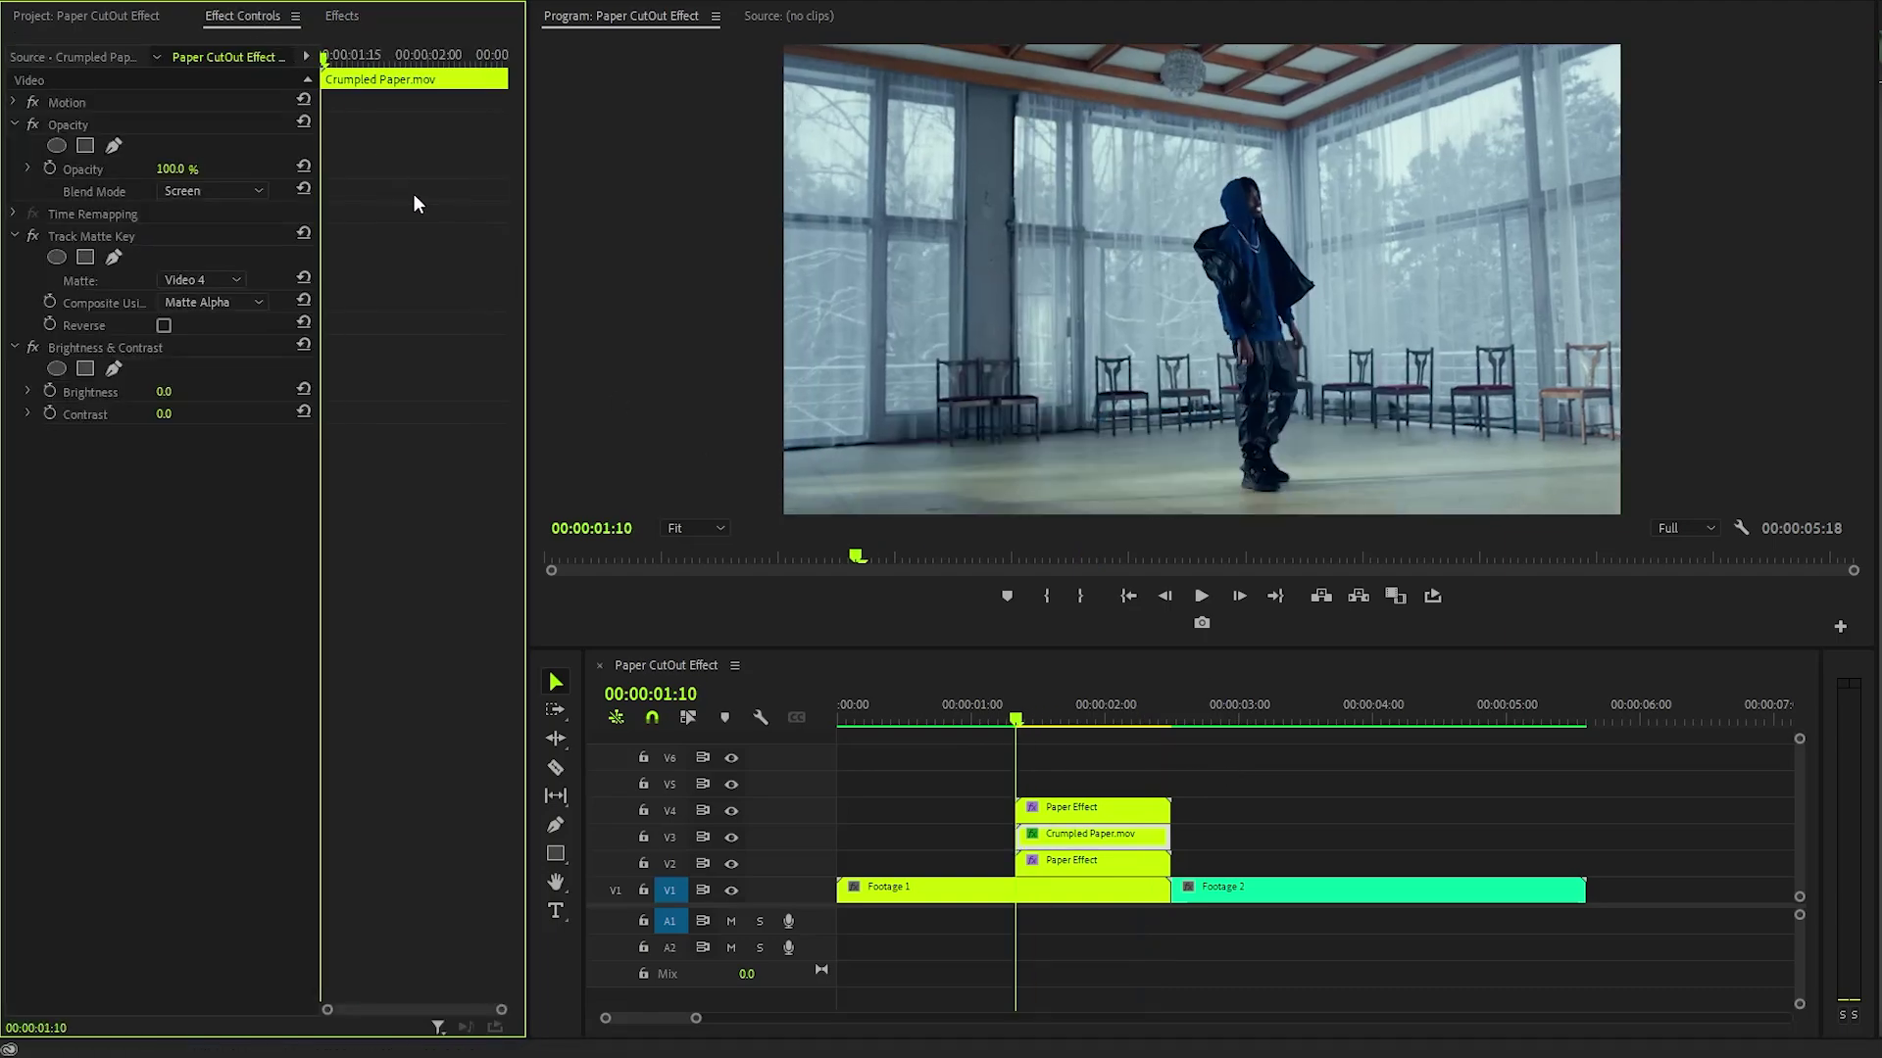
click(49, 390)
drag(325, 57, 502, 100)
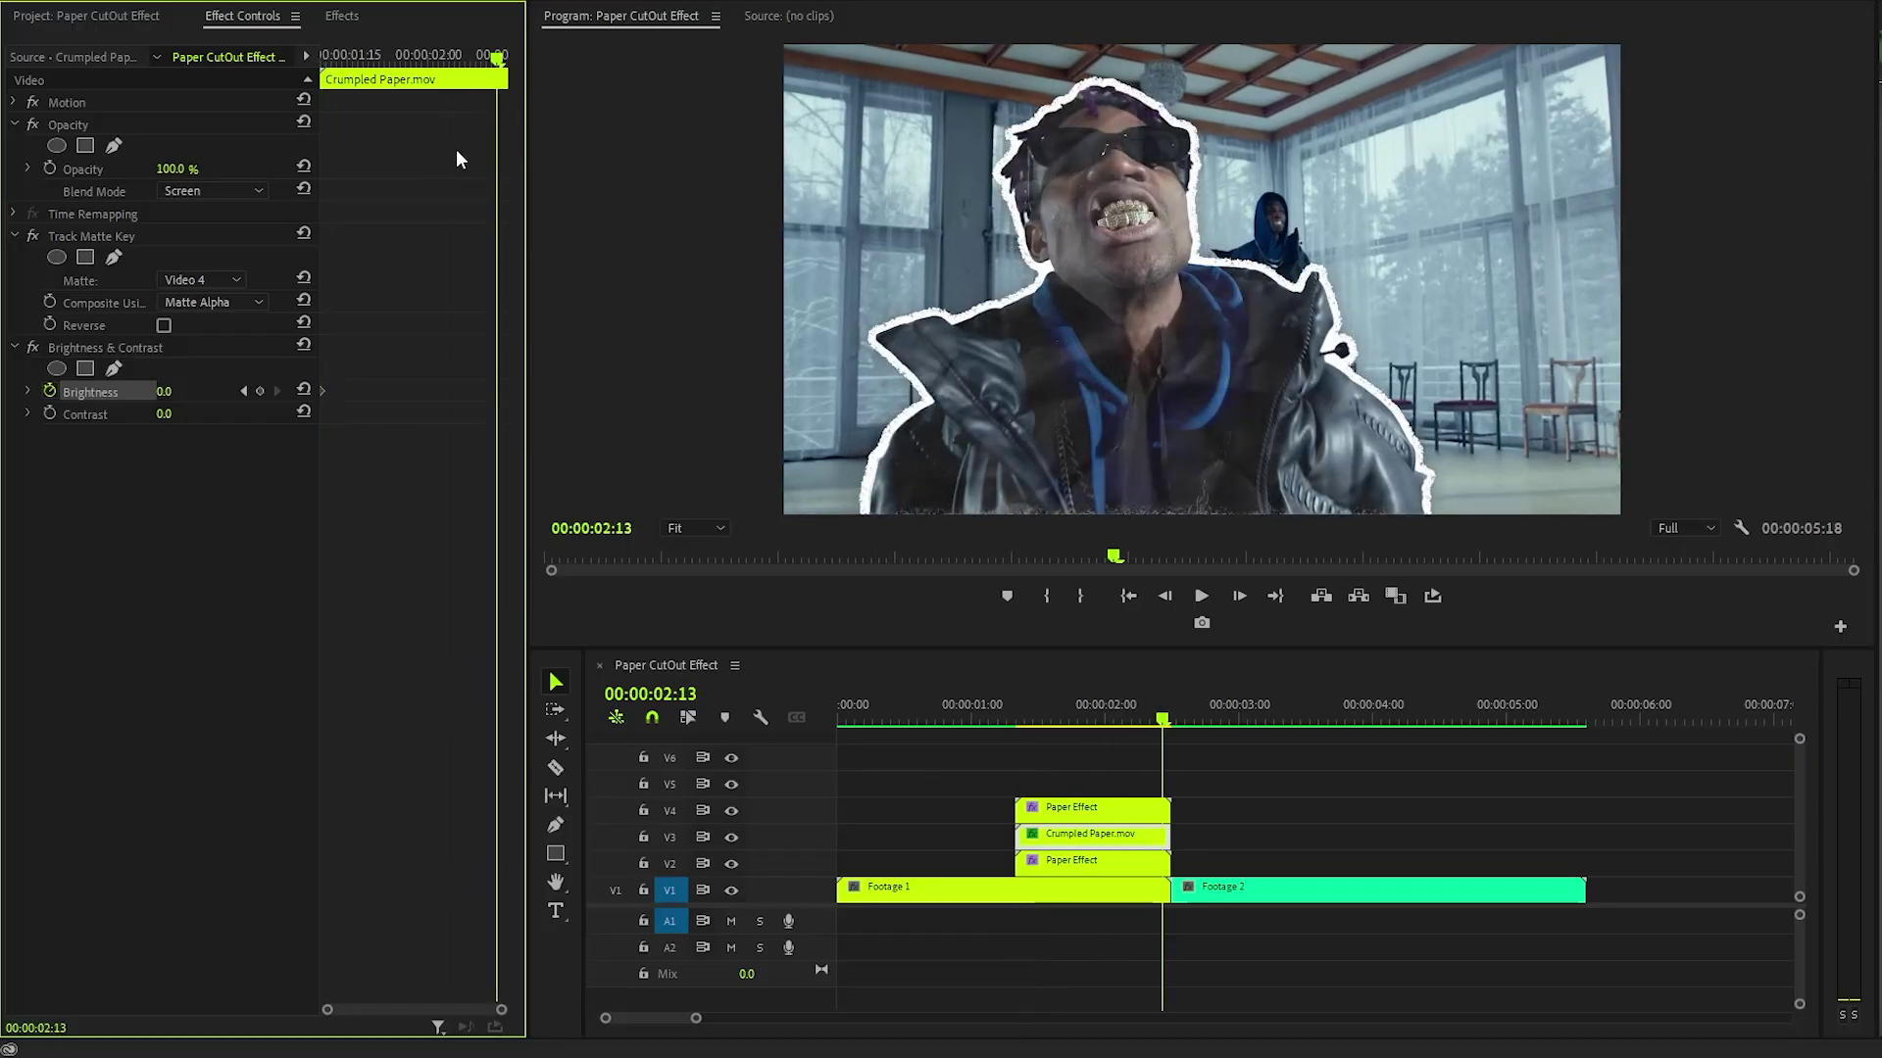
key(Right)
key(Right)
click(187, 384)
text(-50)
key(Return)
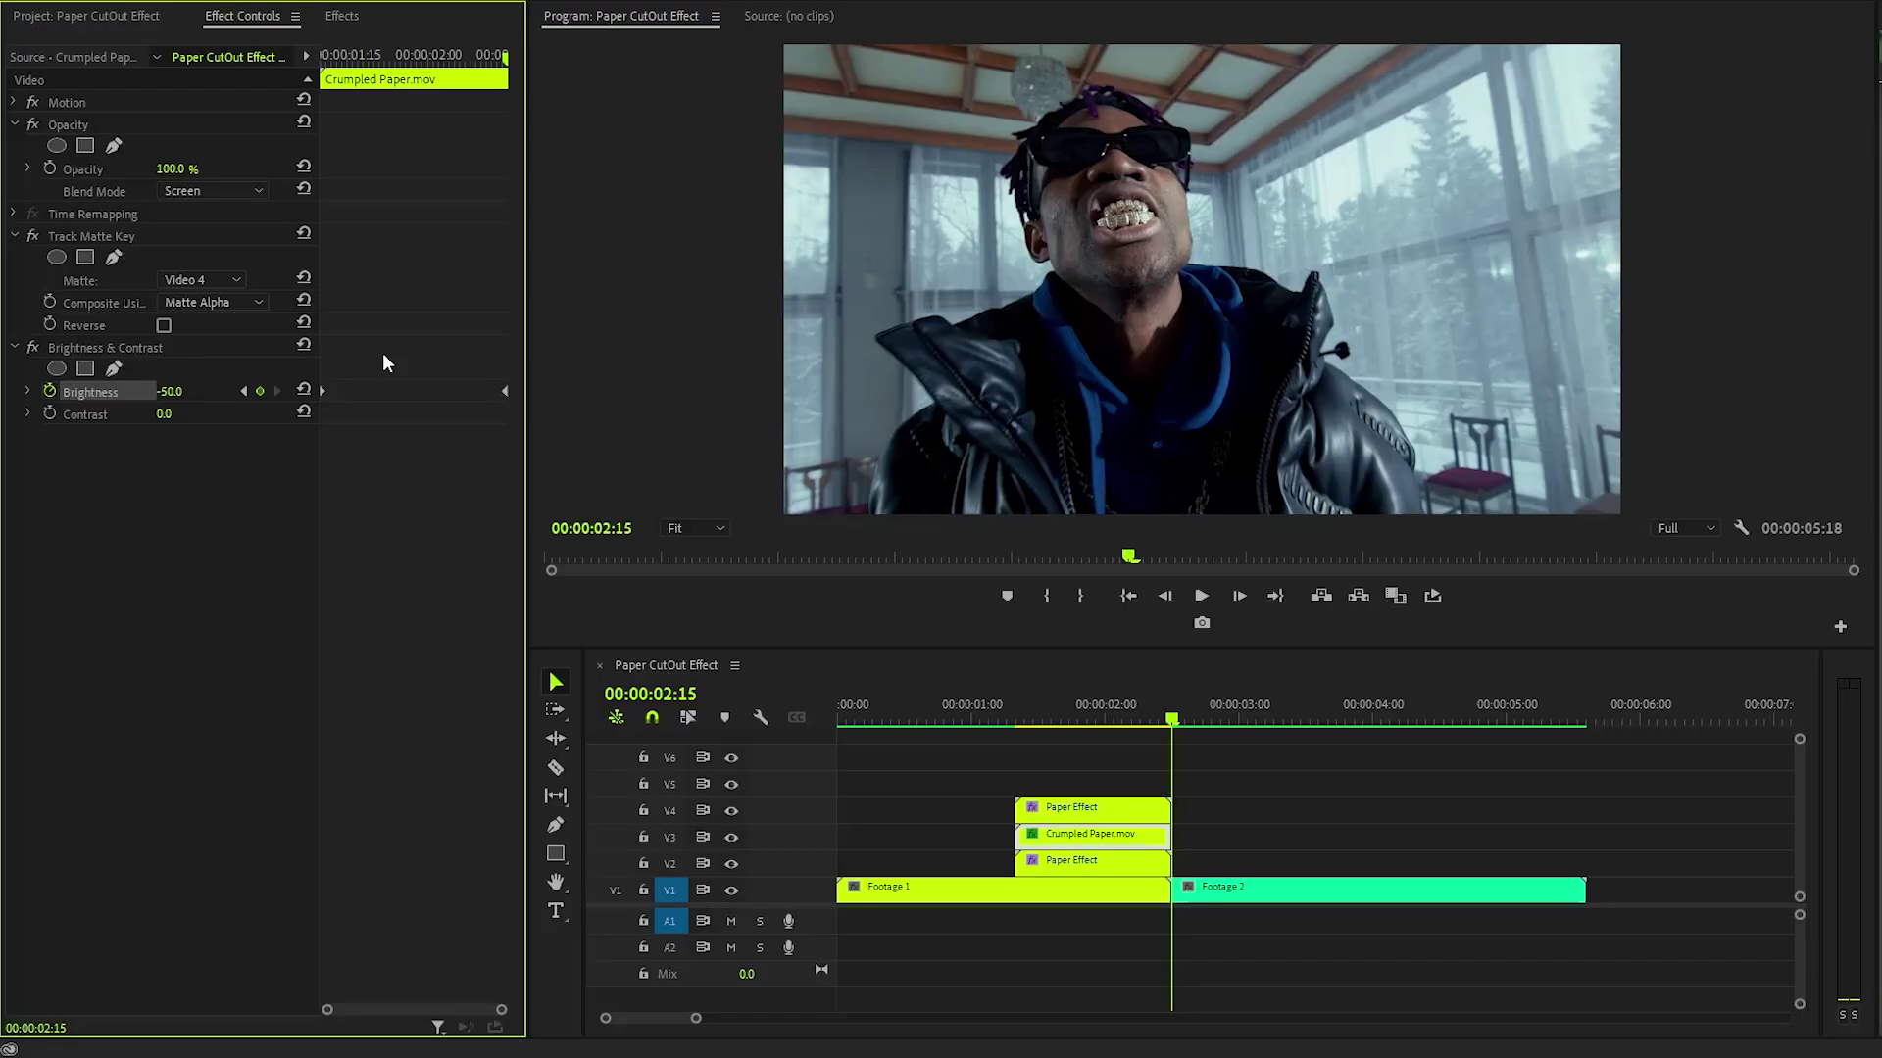
click(126, 16)
drag(143, 283, 1029, 798)
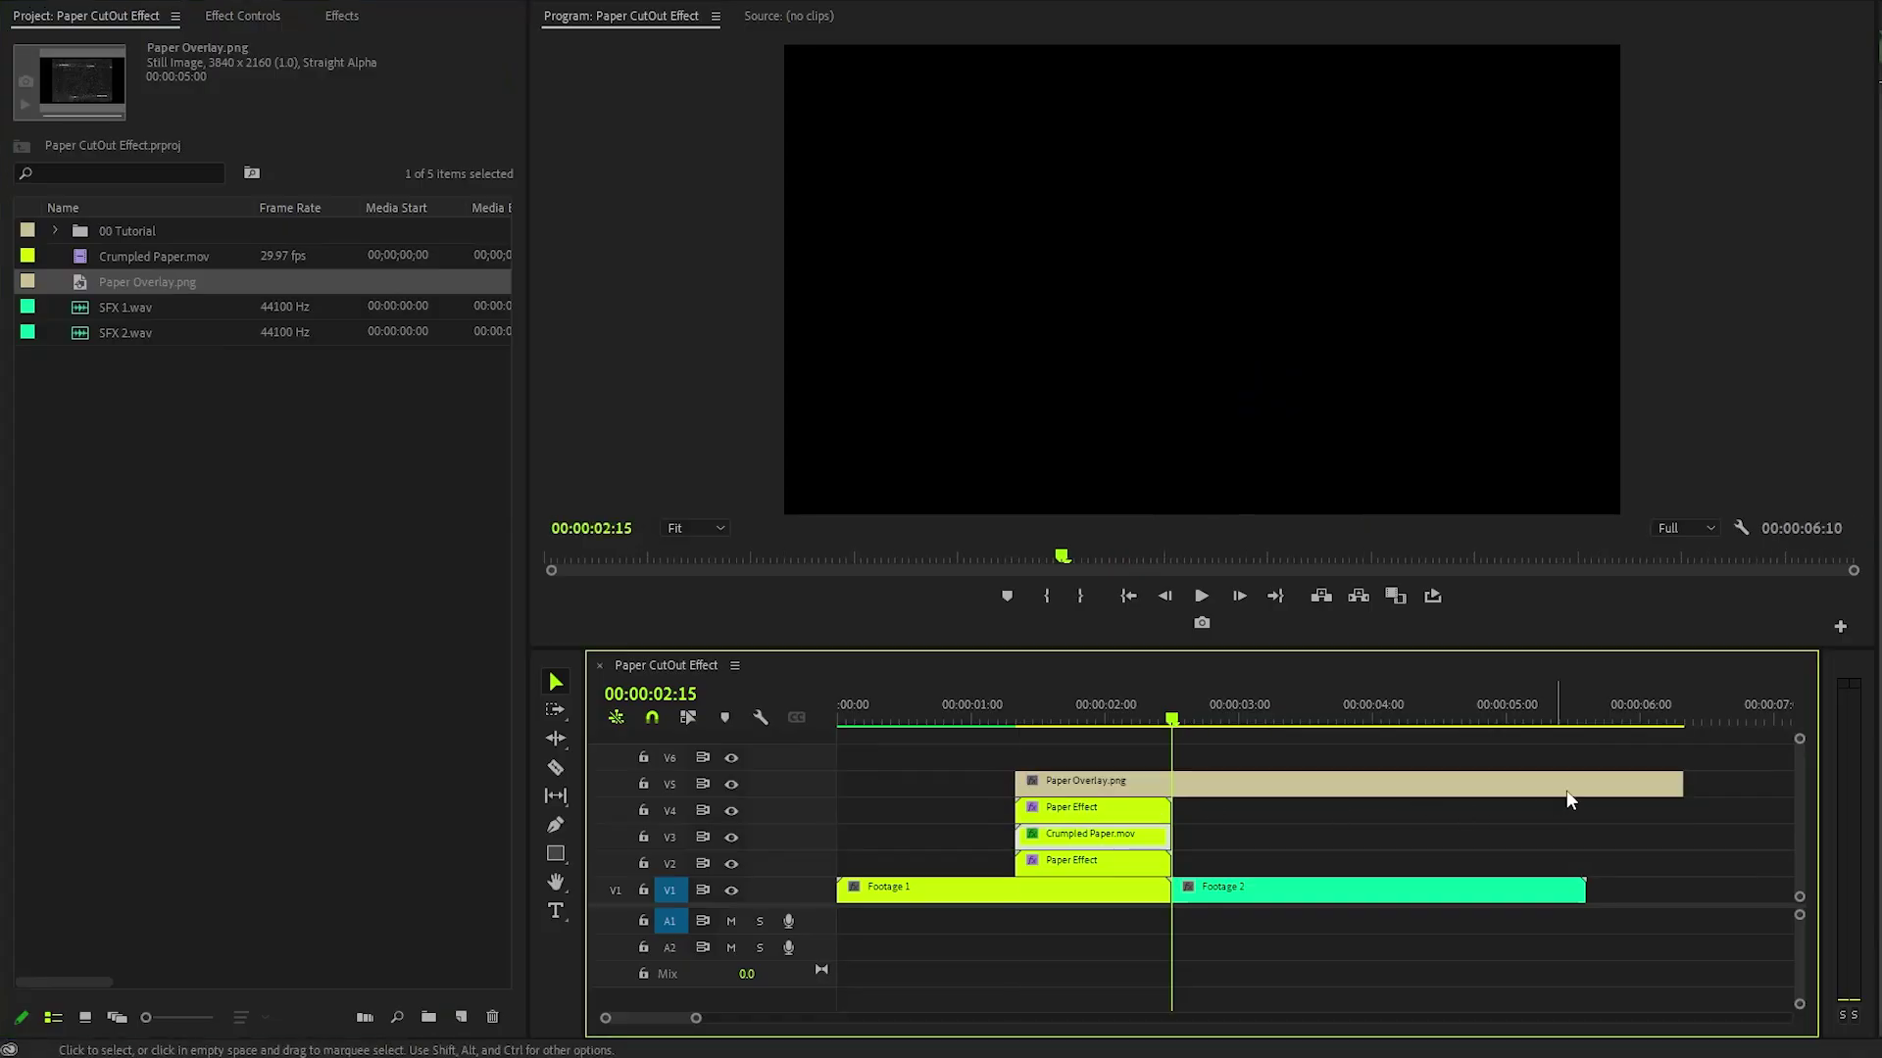
Trim Paper Overlay.png to end with the cutout and scale it to frame size.
drag(1681, 784, 1169, 781)
click(1131, 726)
right_click(1137, 781)
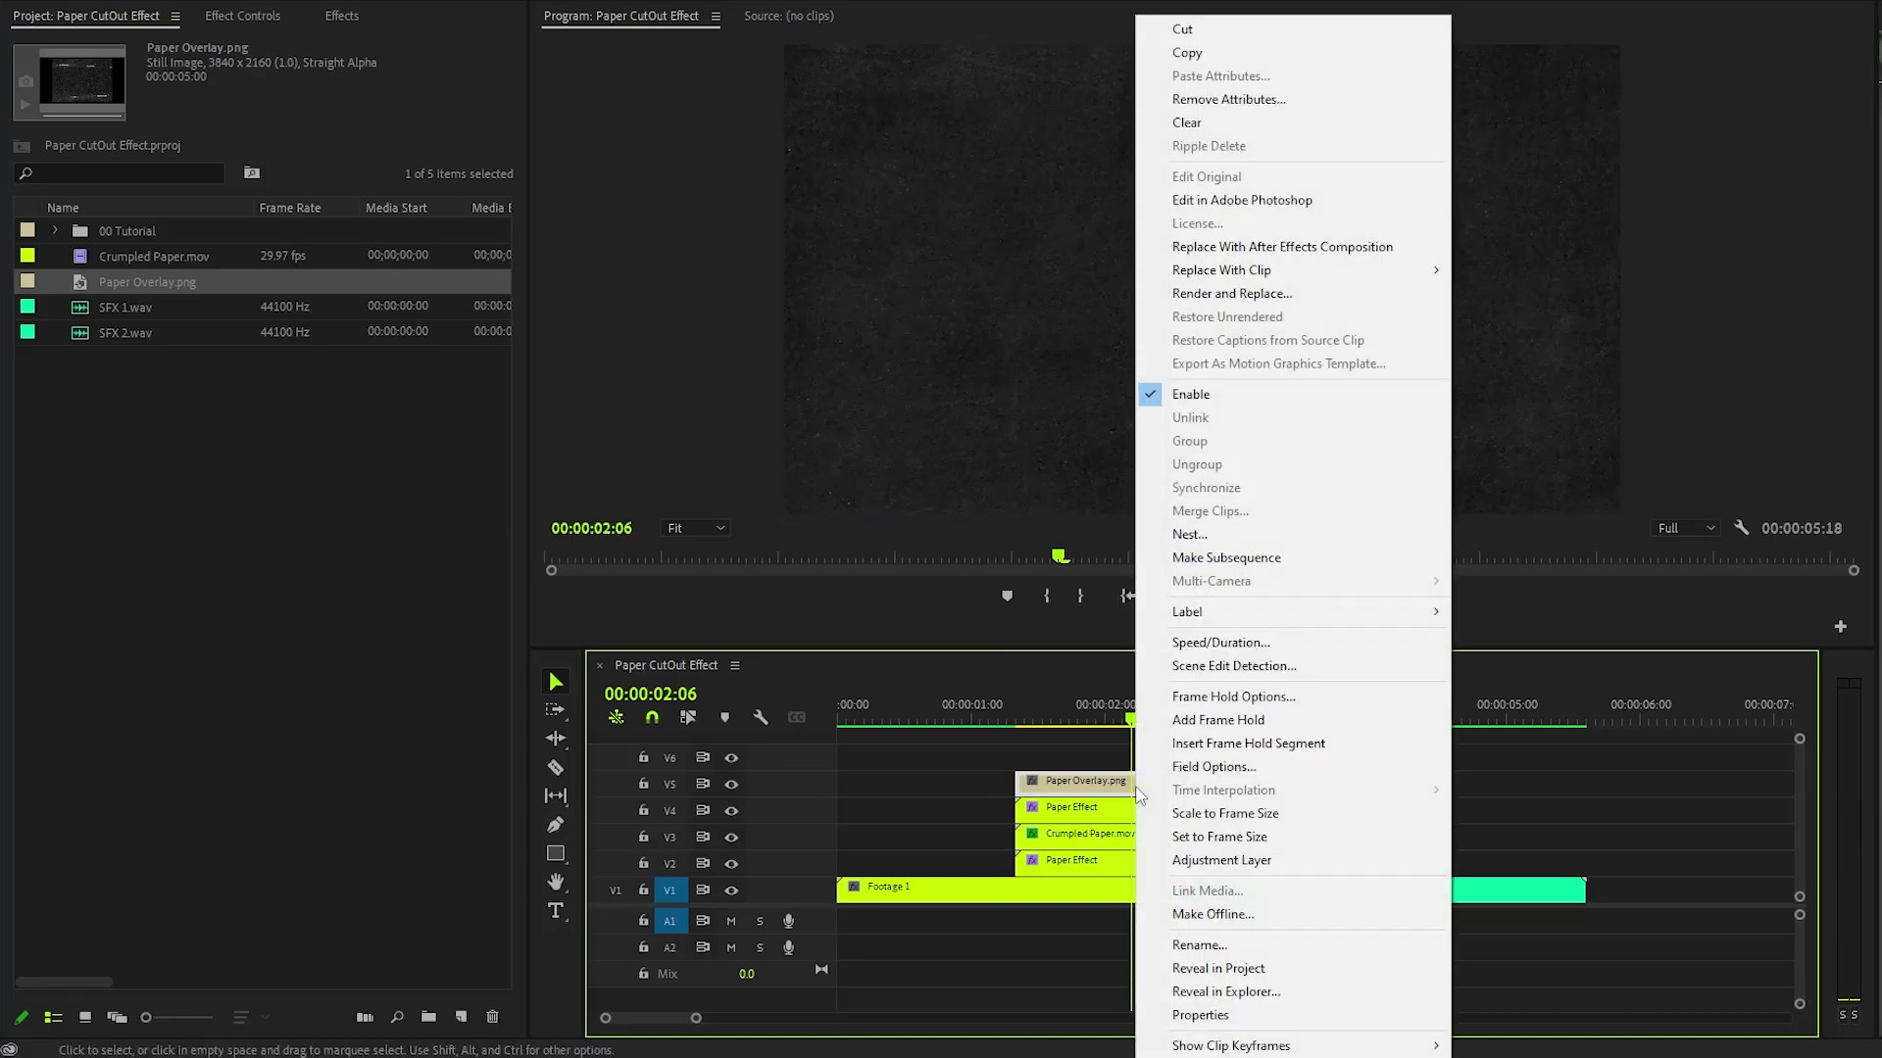
click(1253, 837)
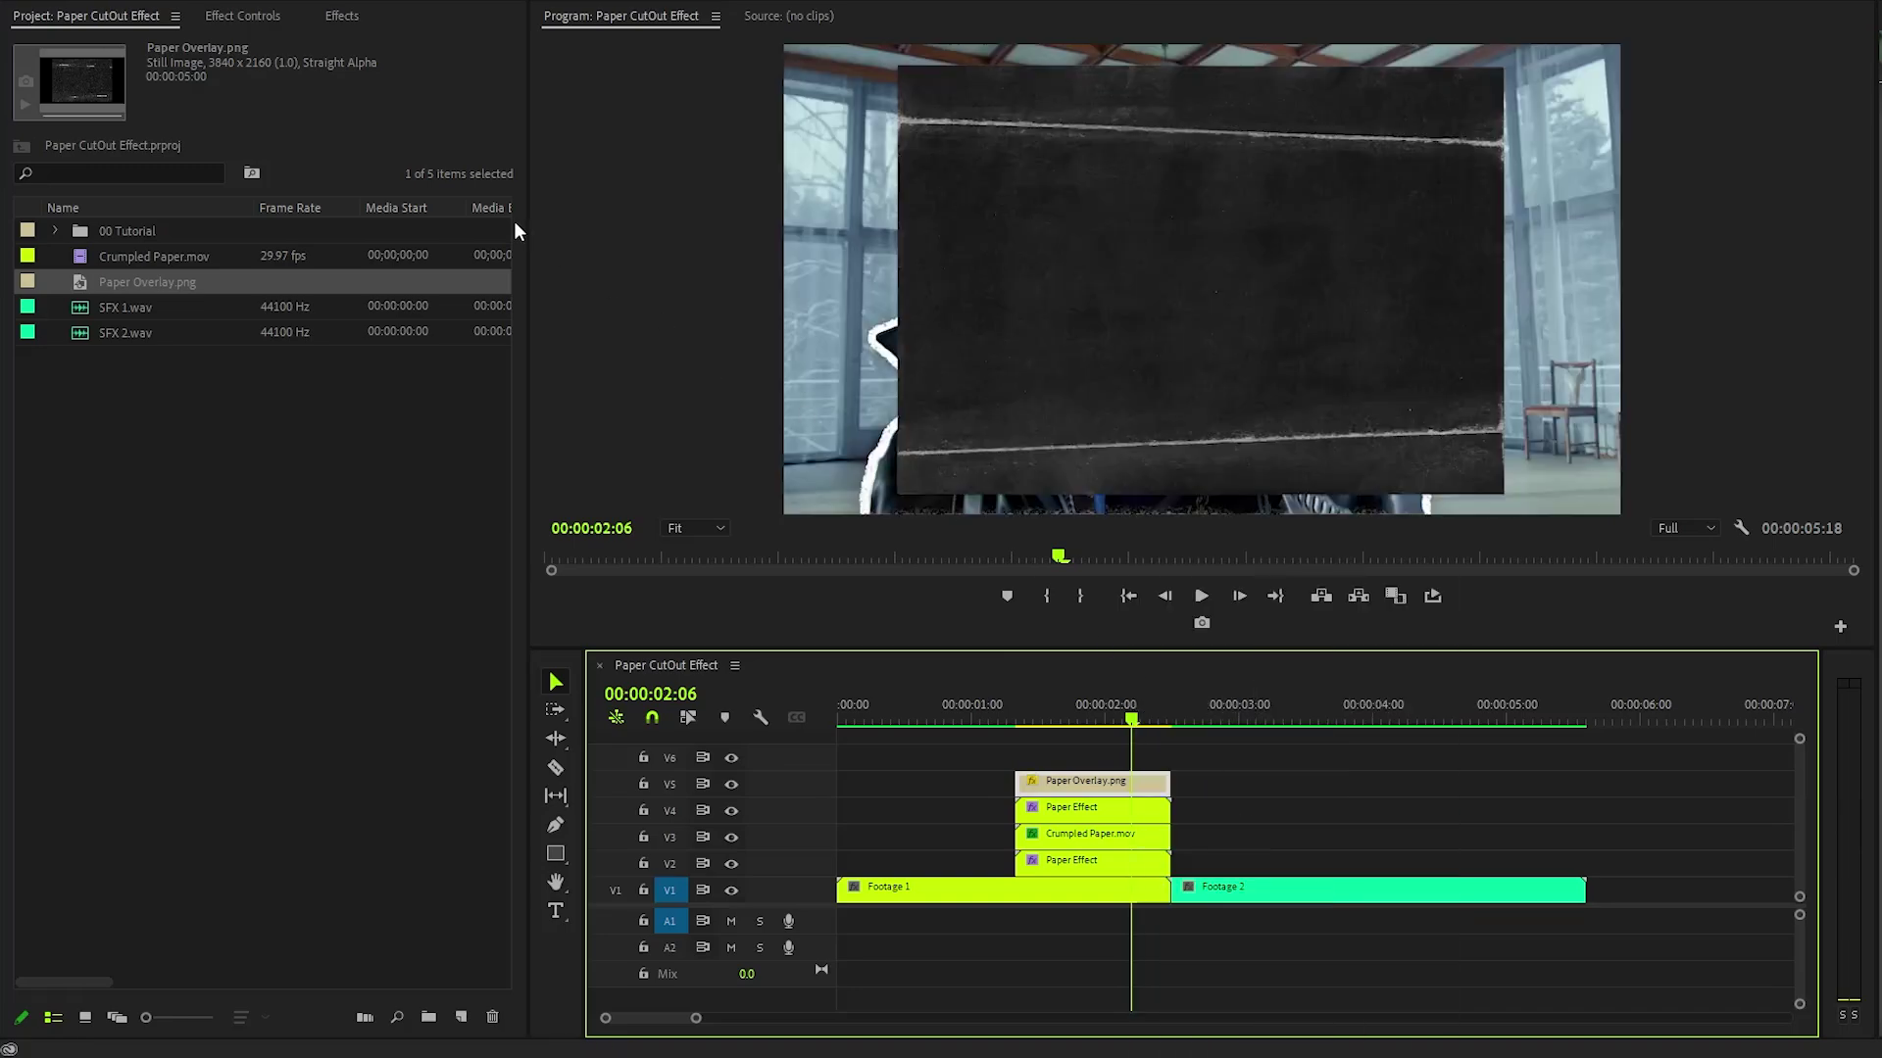
Enlarge the overlay with the Motion handles to a scale of 69.5 so it fills the frame.
click(257, 17)
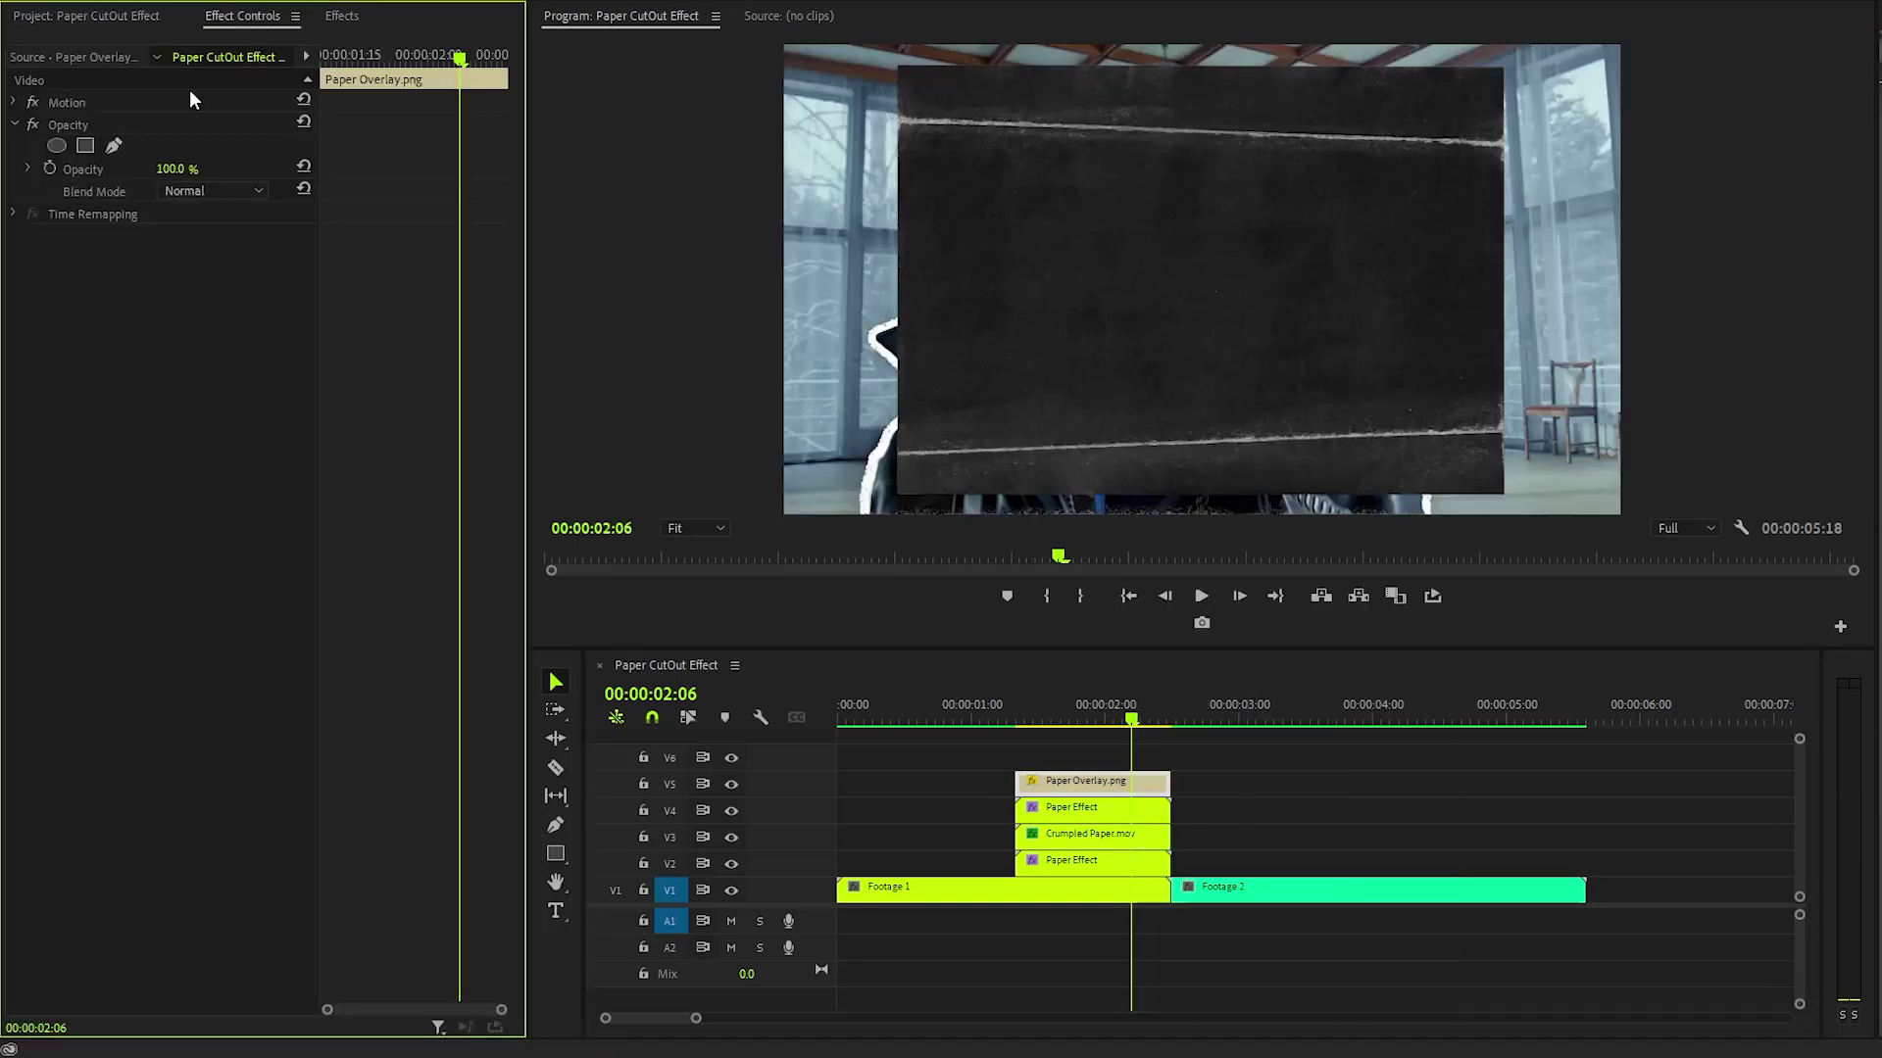
click(14, 102)
click(91, 104)
click(784, 279)
drag(784, 280, 621, 302)
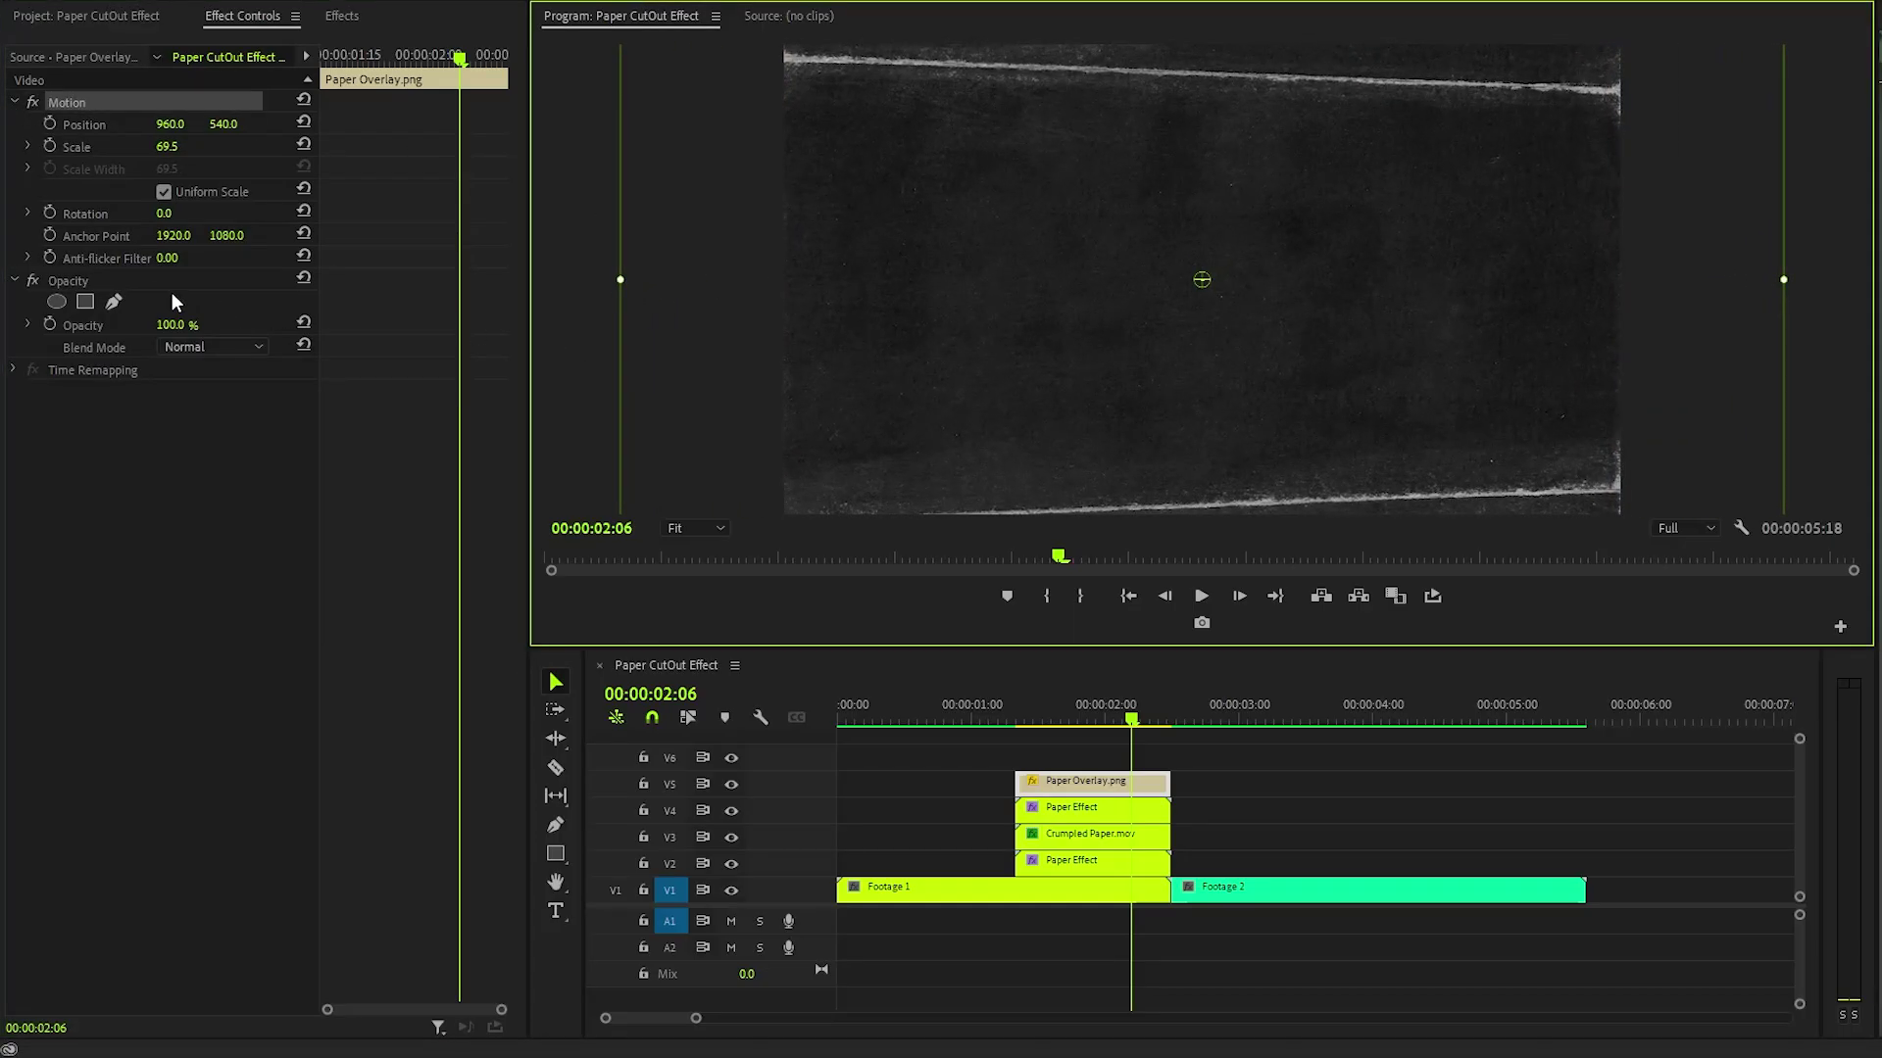
Set the overlay's opacity blend mode to Screen.
click(118, 281)
click(196, 347)
click(190, 561)
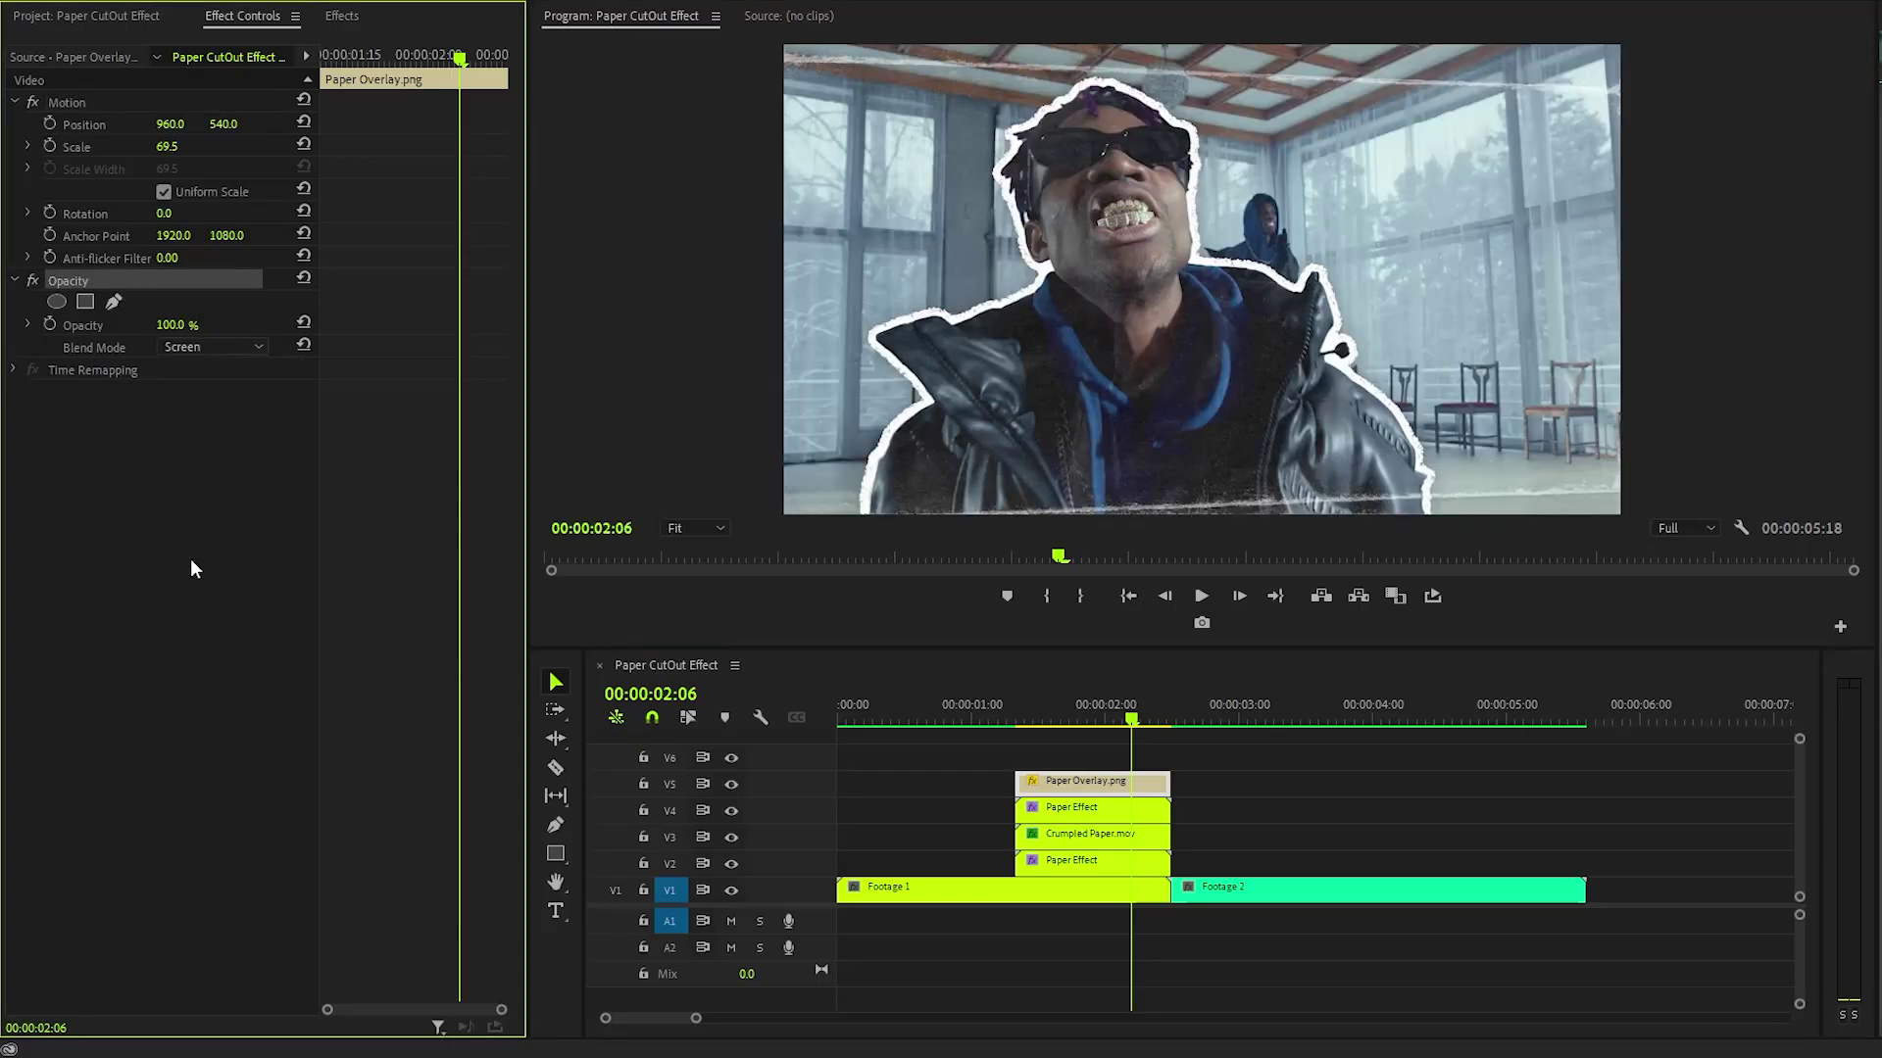
Keyframe Paper Overlay.png opacity at 0% at 01:10 and 60% at 01:25, then return to 01:10.
drag(458, 56, 307, 79)
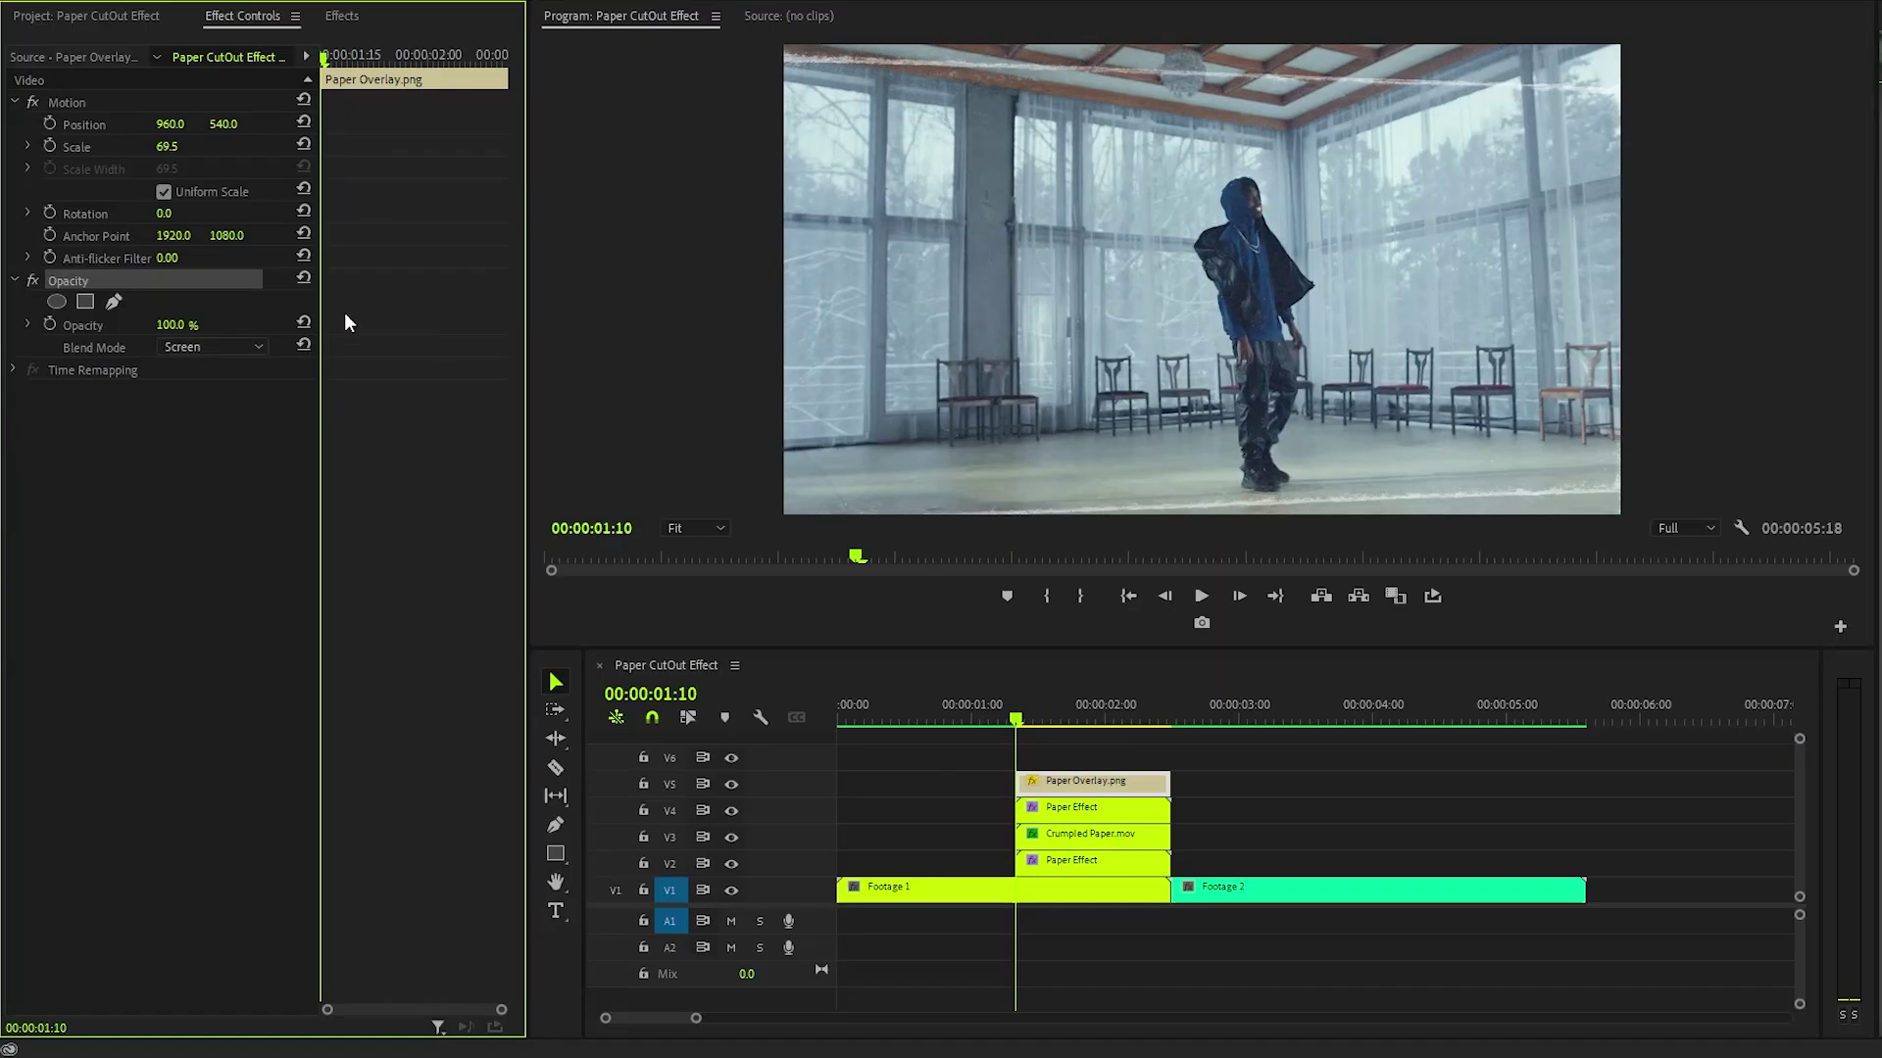
click(50, 323)
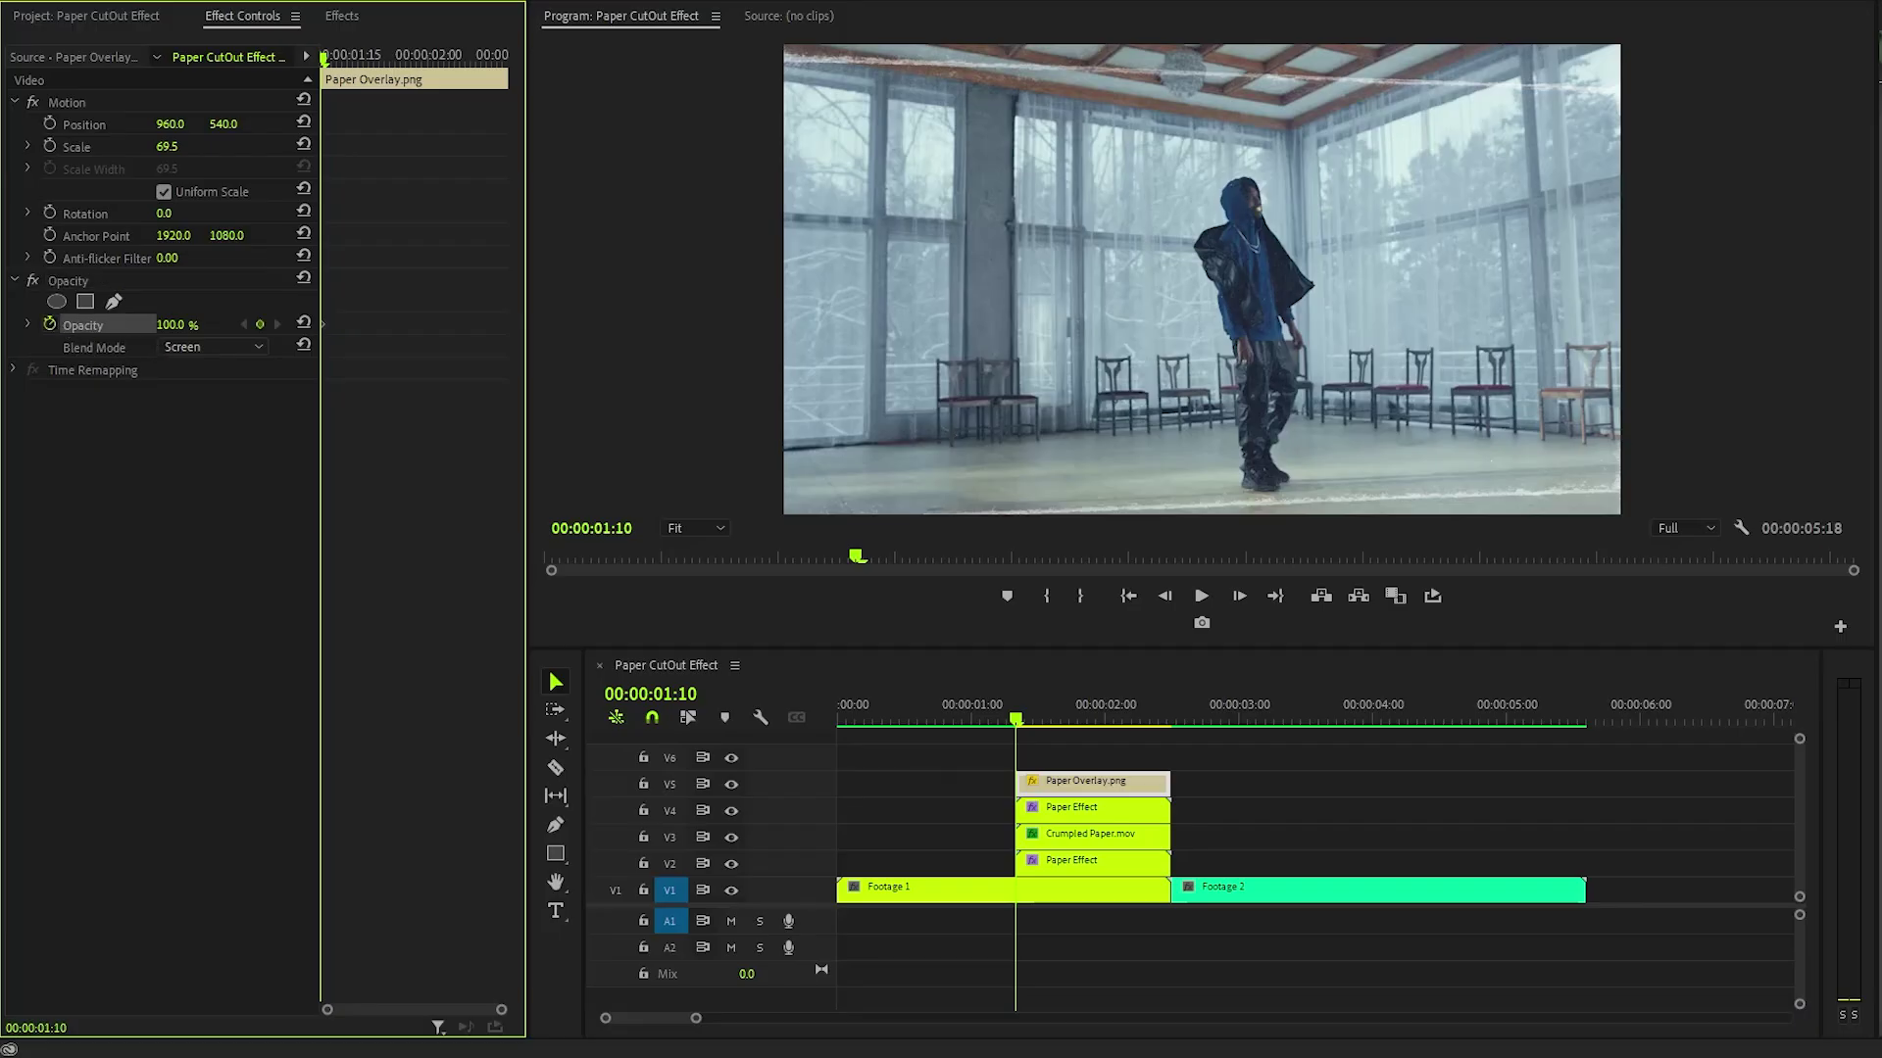
text(0)
key(Return)
key(space)
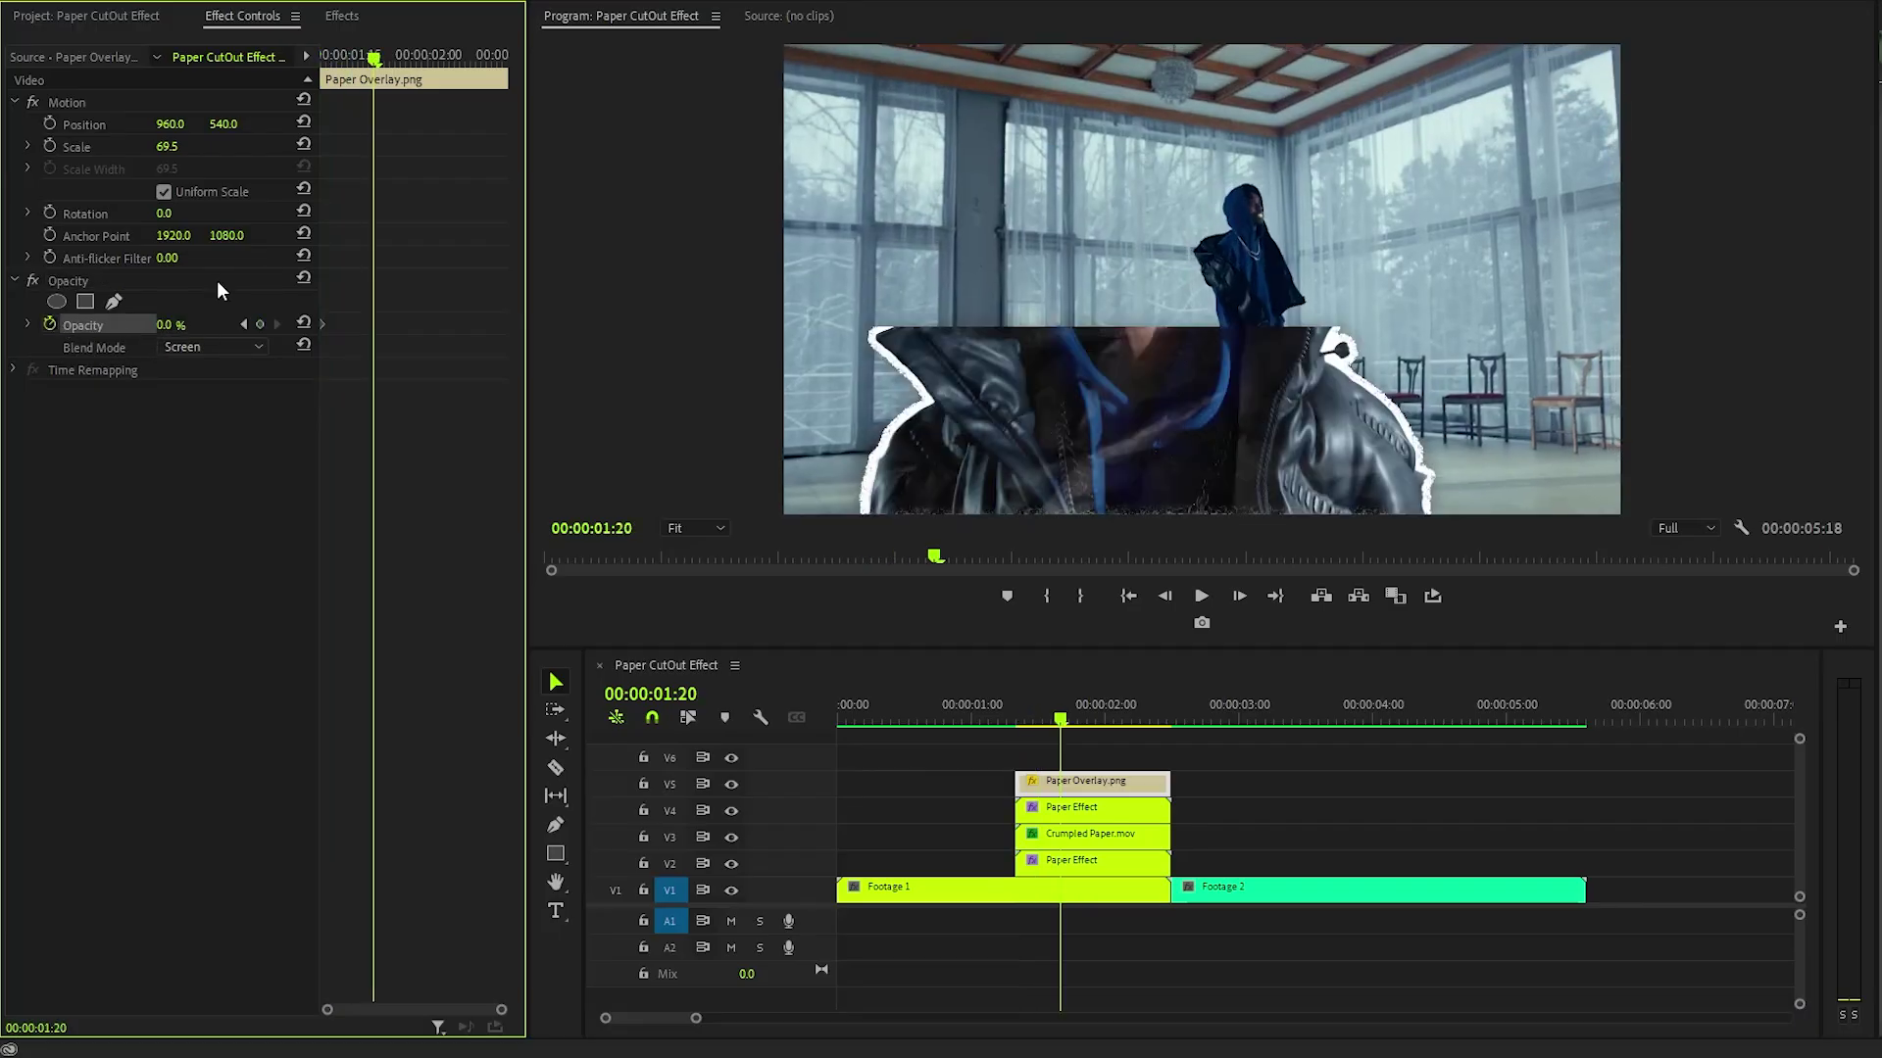
key(shift+Right)
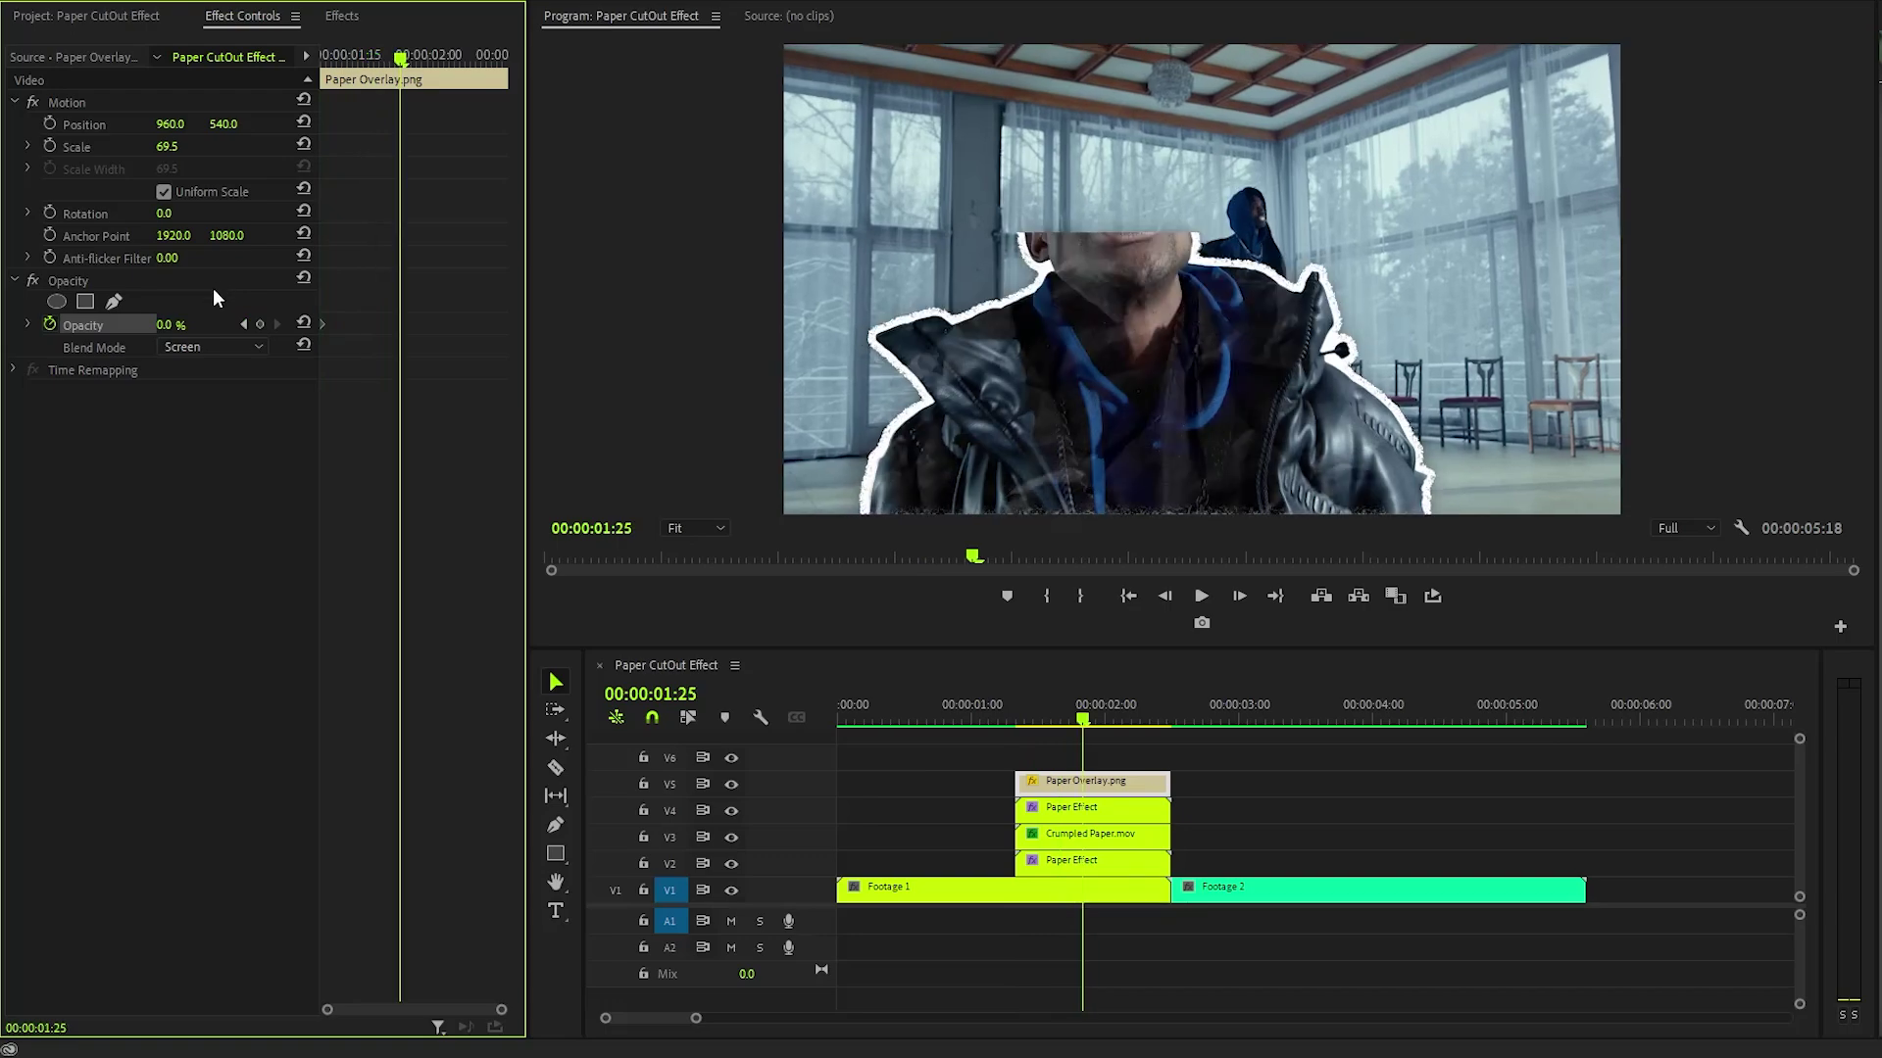
text(60)
key(Return)
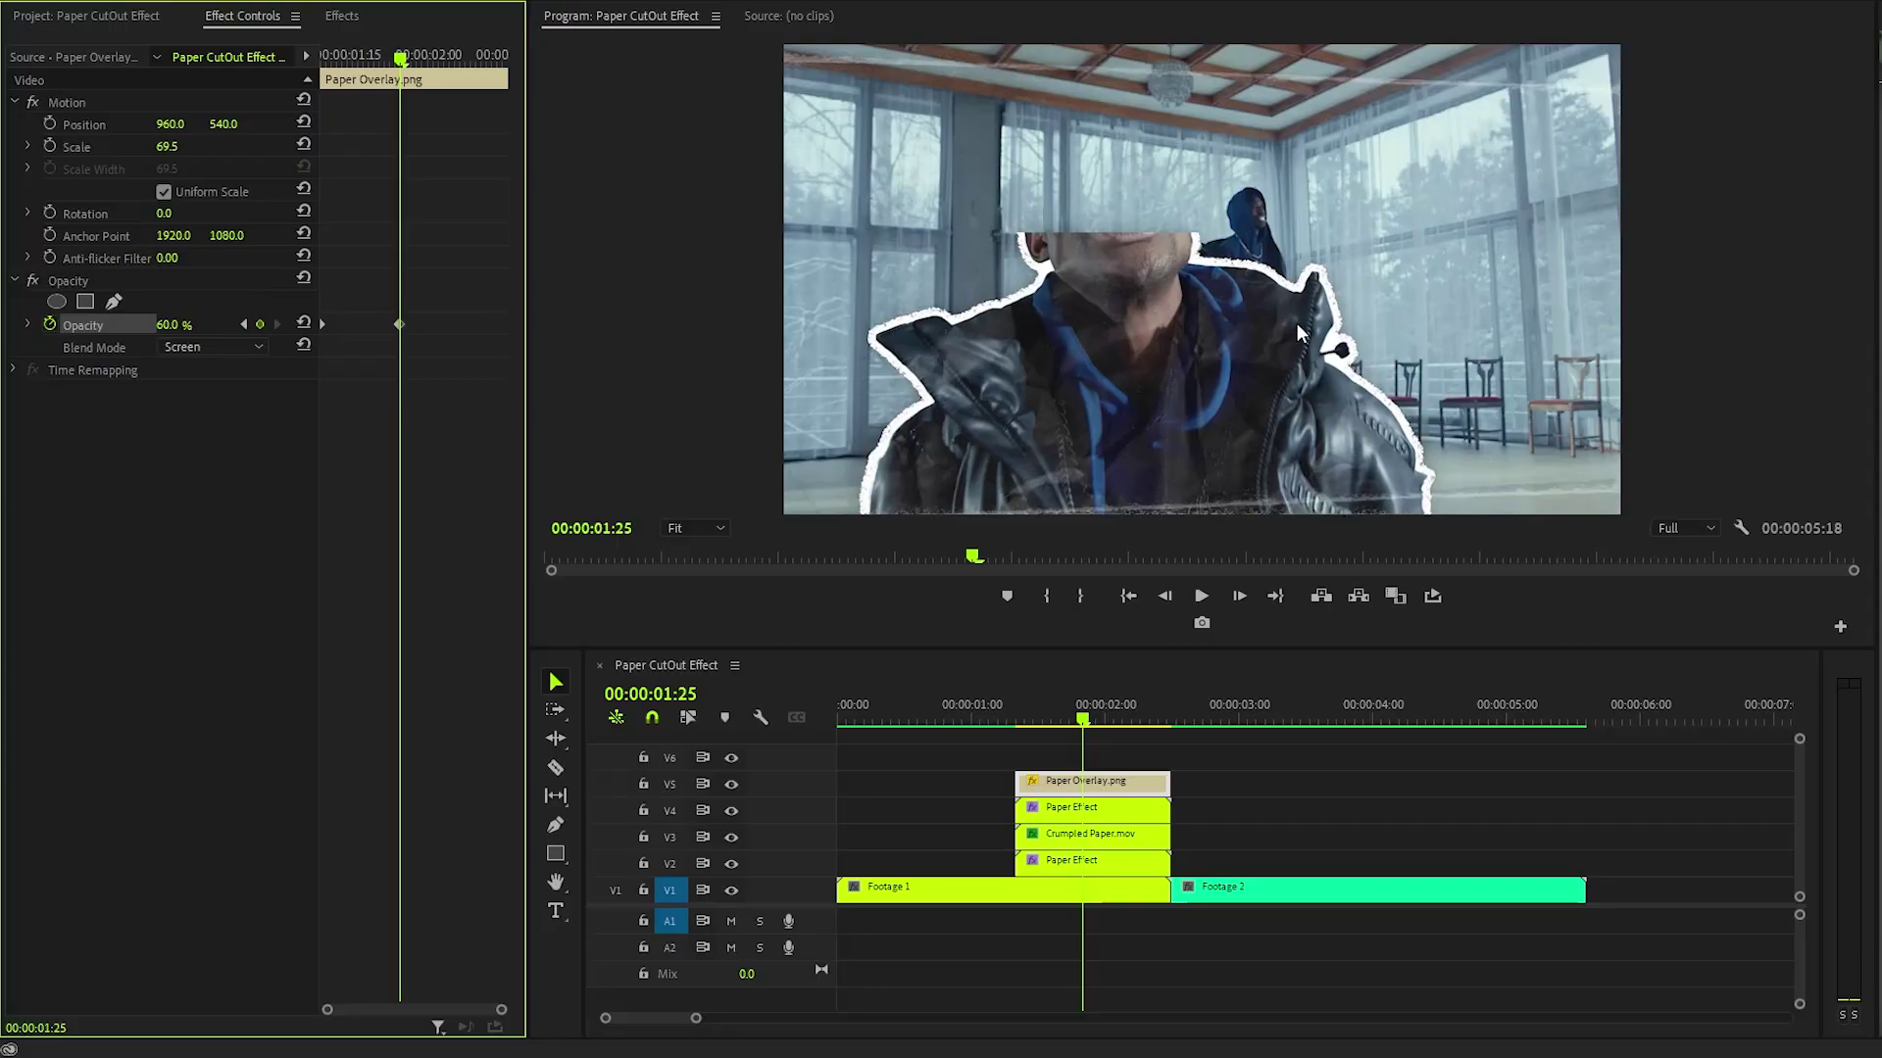
drag(1084, 715, 1023, 731)
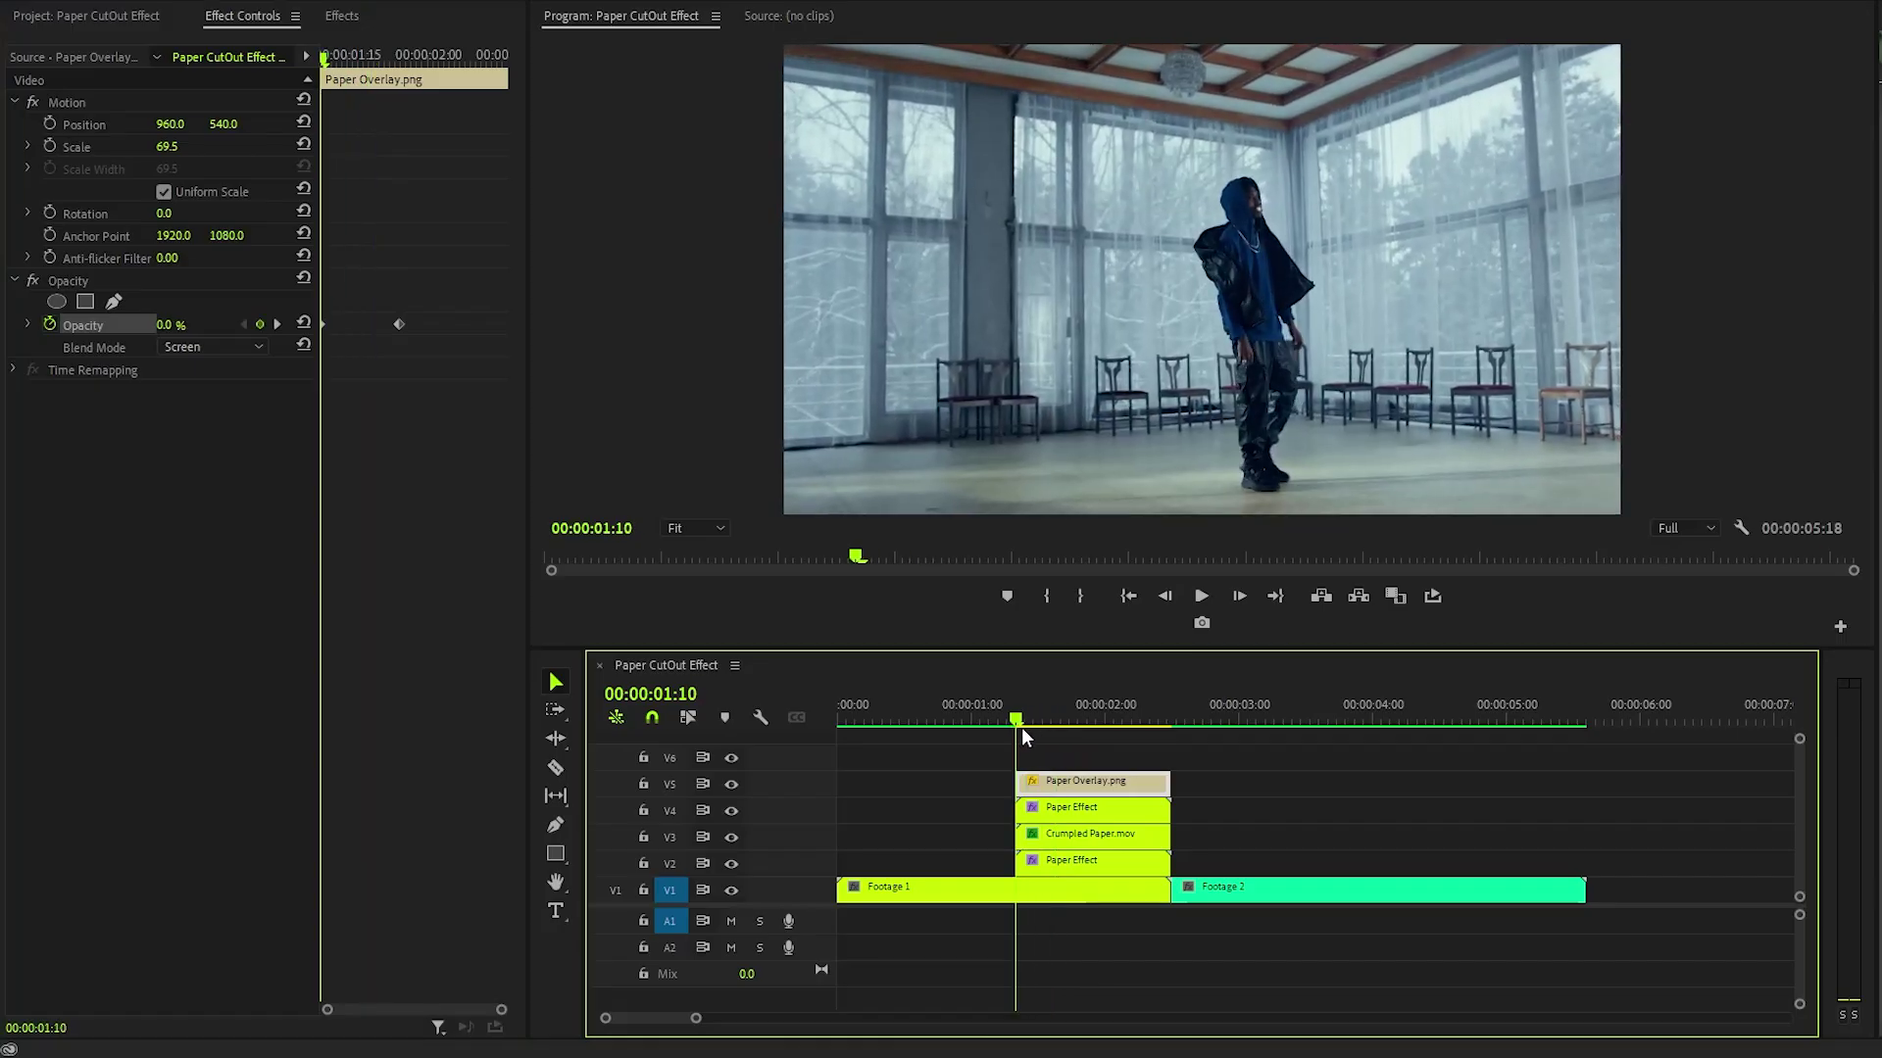
Add a frame hold to Footage 1 on V1 at 01:10, freezing everything after the playhead.
click(1056, 893)
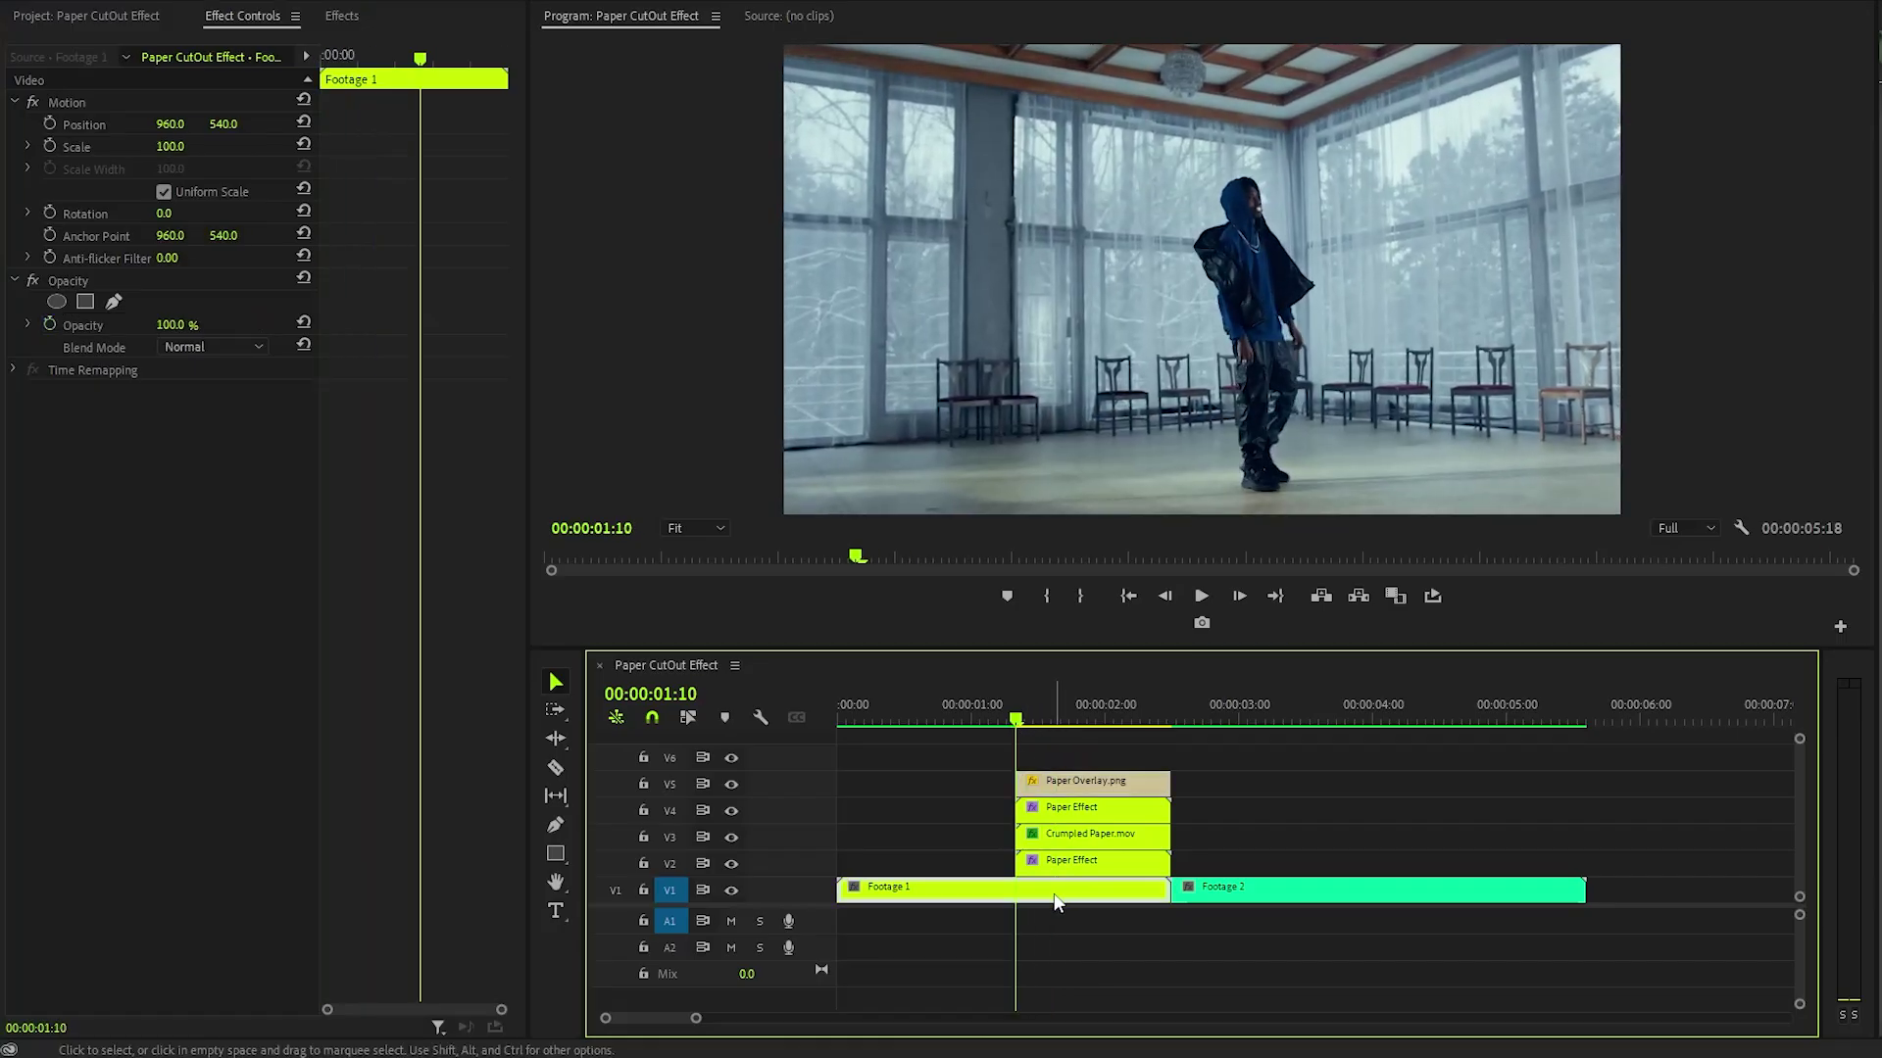
right_click(1052, 896)
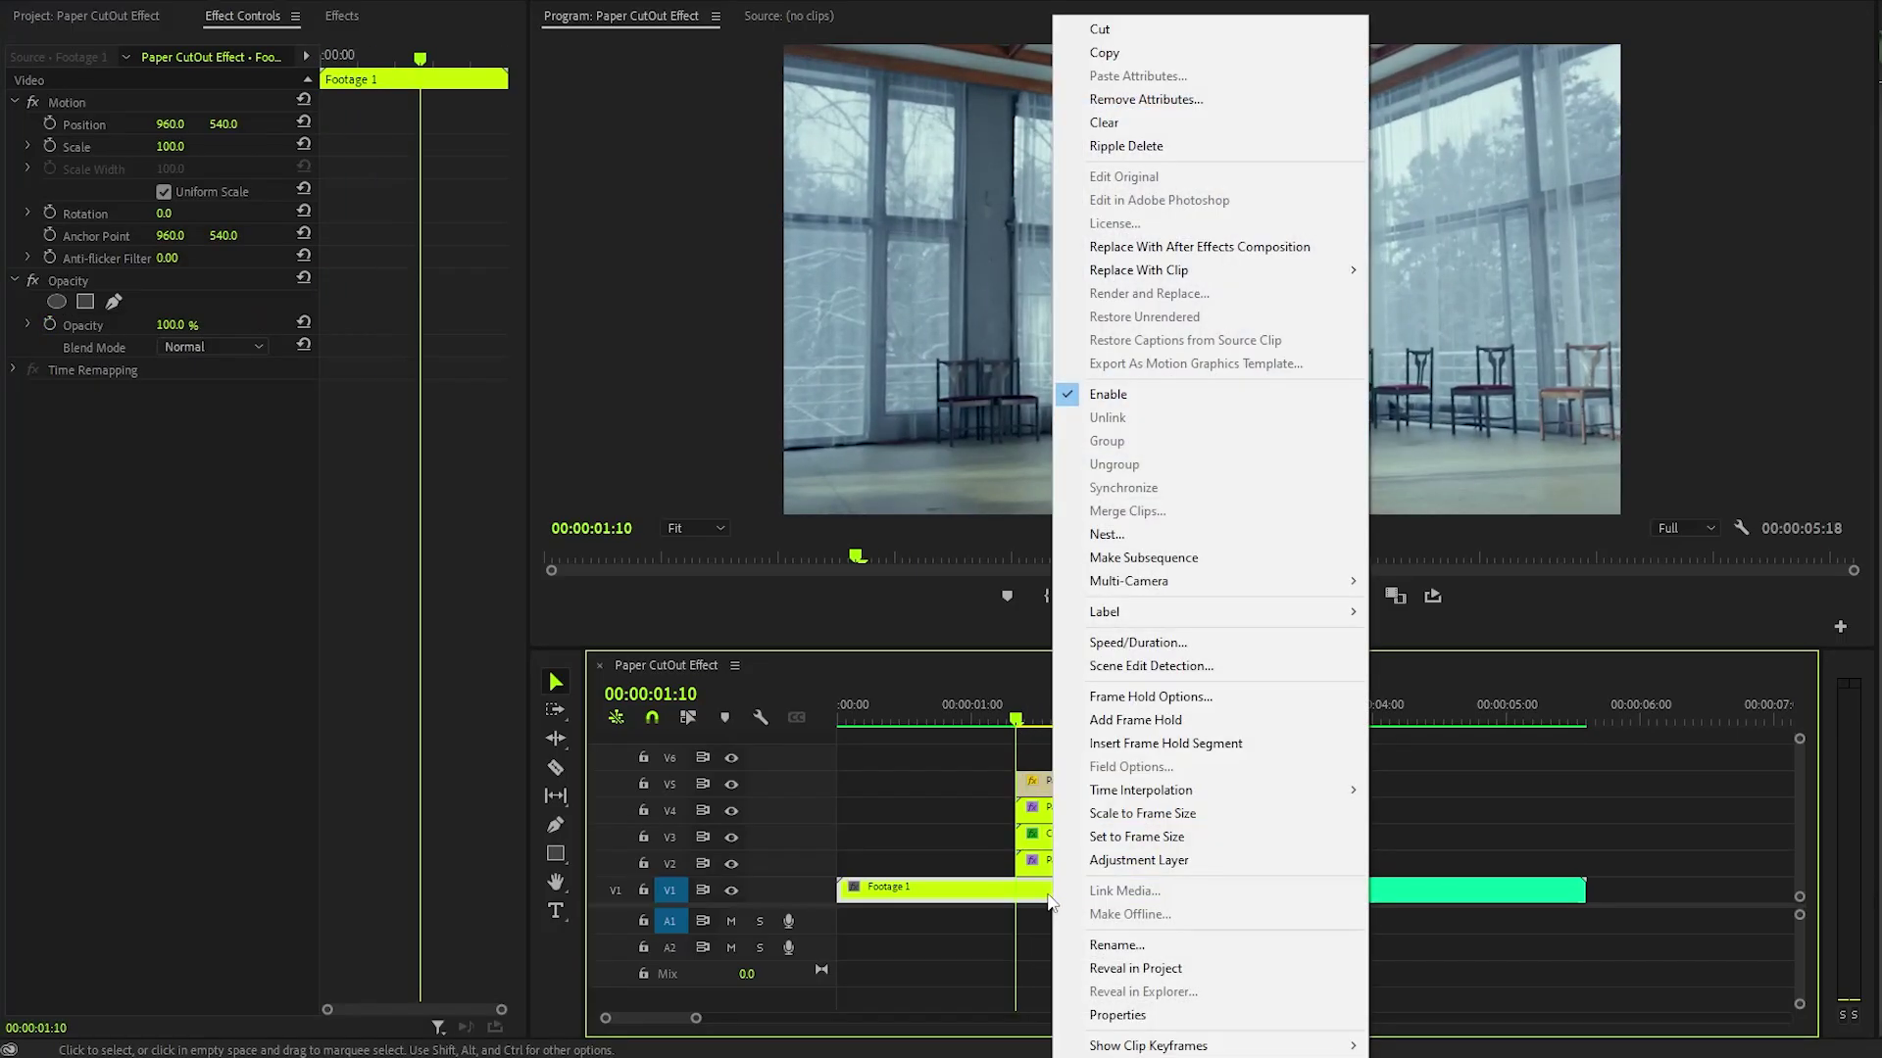
click(1127, 721)
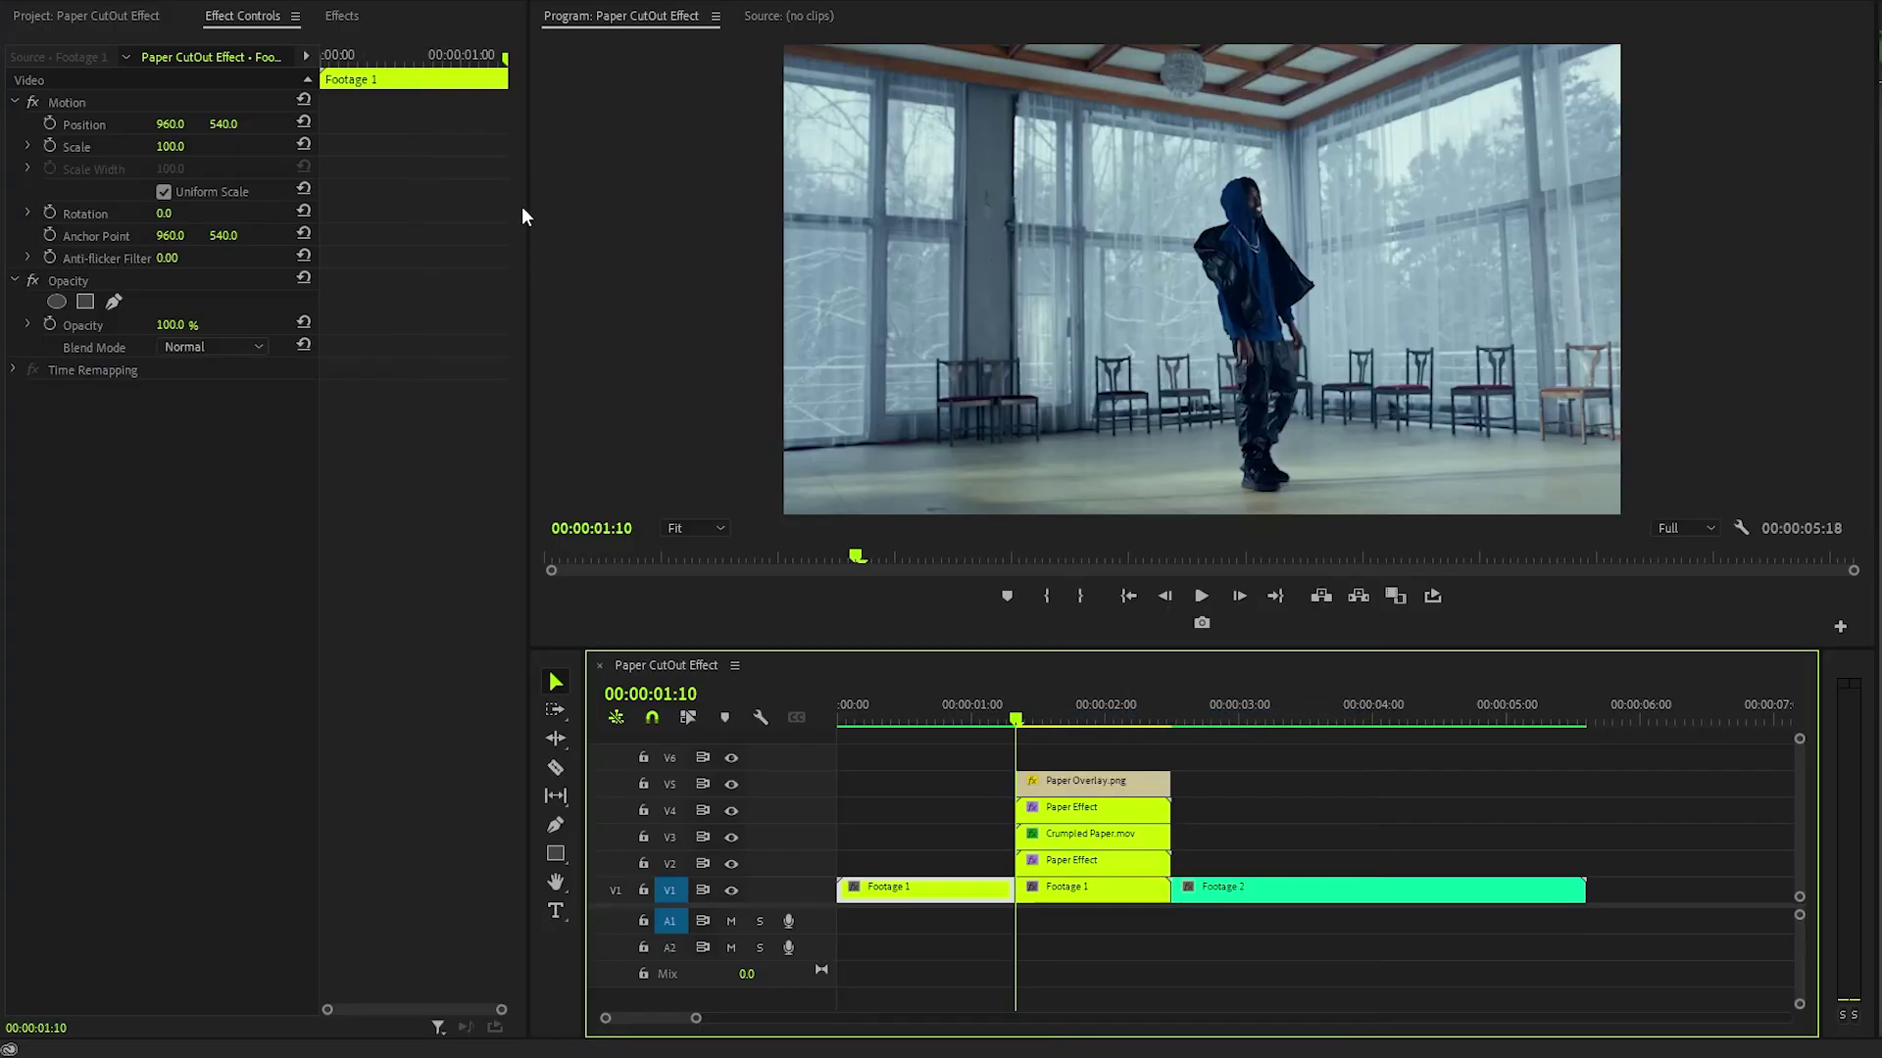
click(345, 17)
Apply Brightness & Contrast to the frozen Footage 1 section and go to its start.
drag(190, 193, 1031, 890)
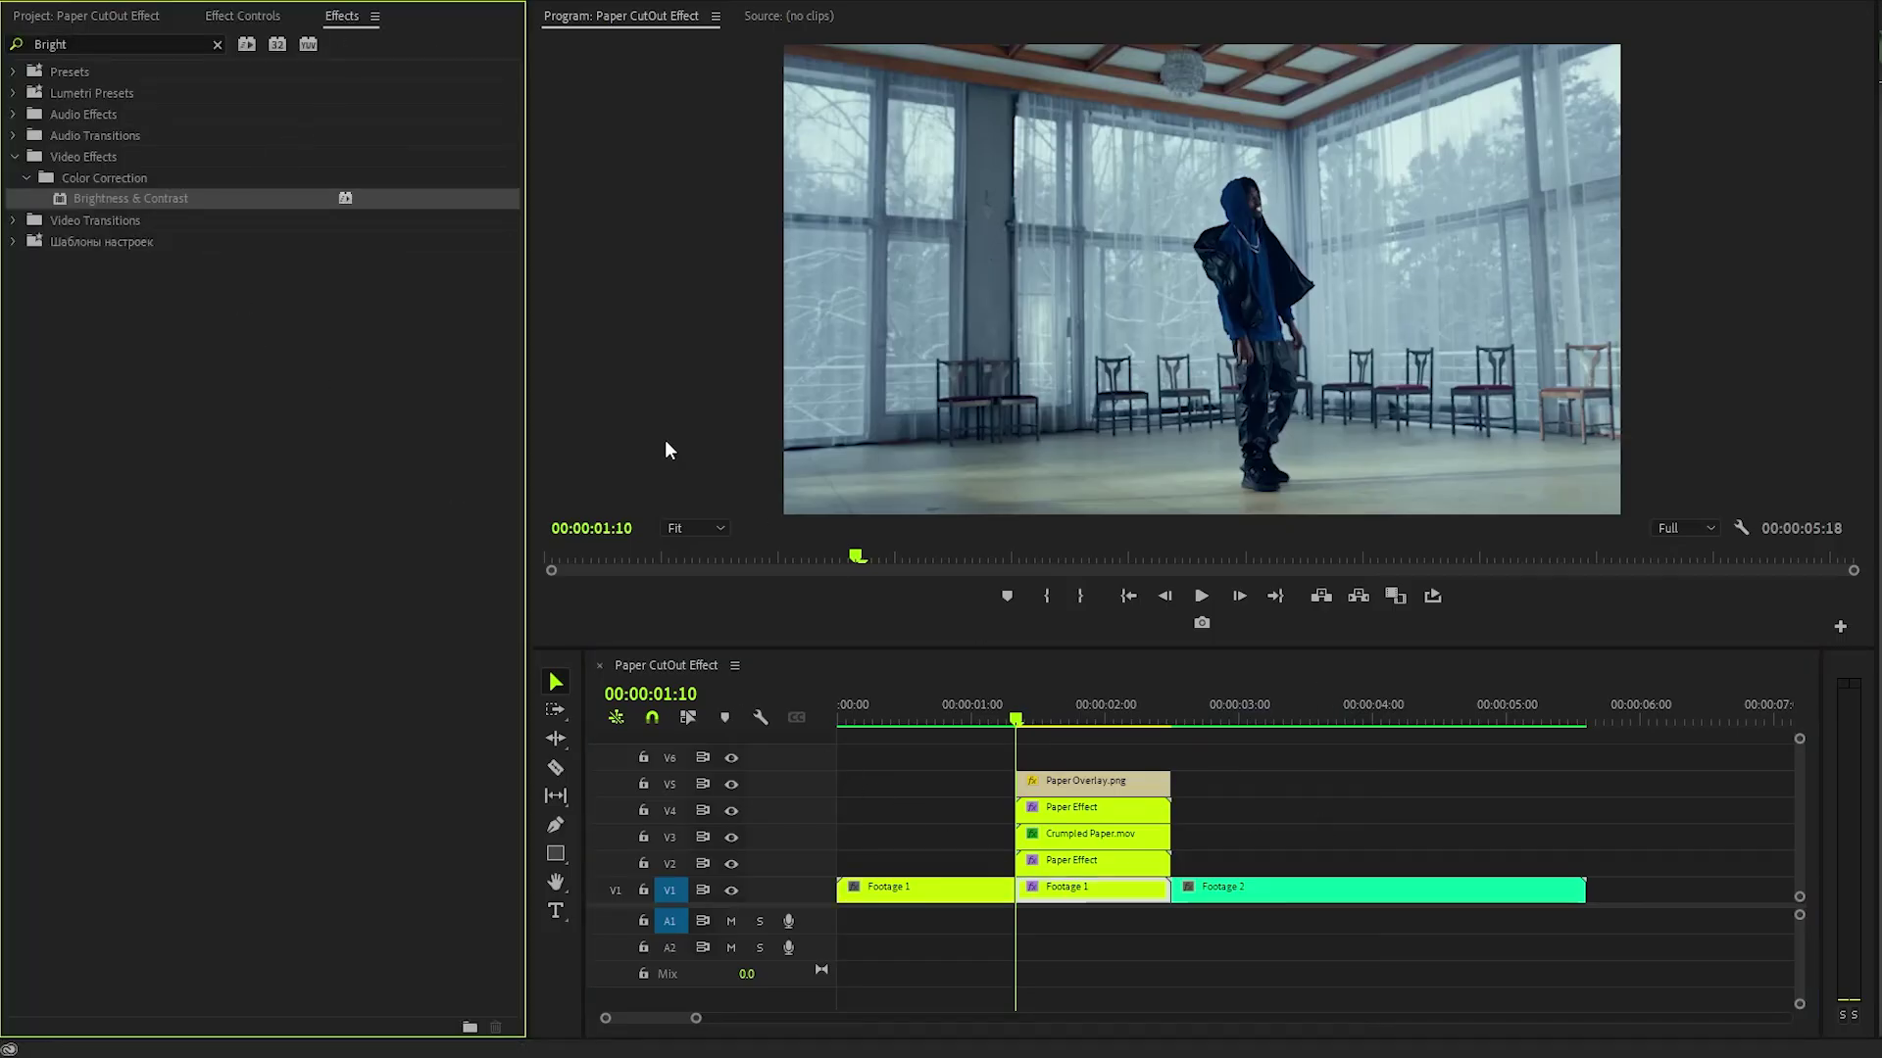
click(273, 17)
click(149, 391)
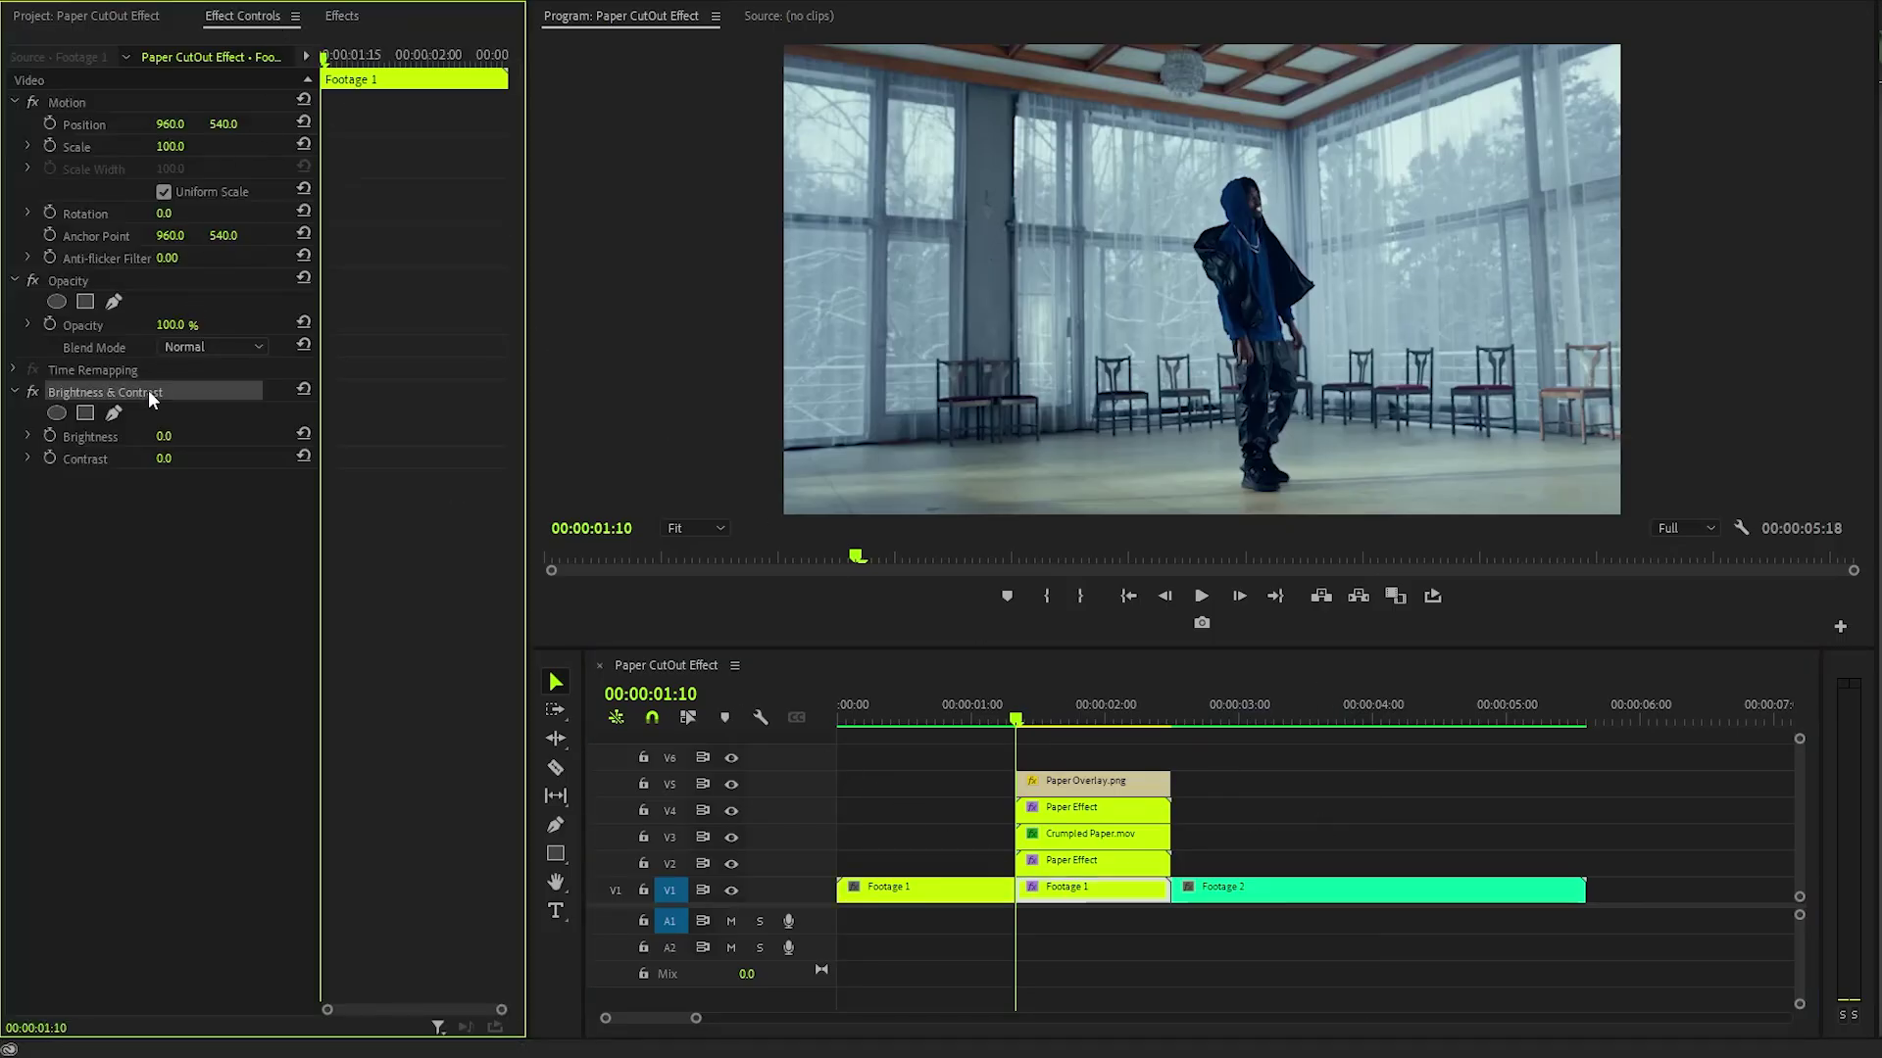
click(342, 59)
drag(346, 66, 322, 61)
Keyframe Brightness from 0 at 01:10 to -60 at the clip's last frame, 02:15.
click(50, 436)
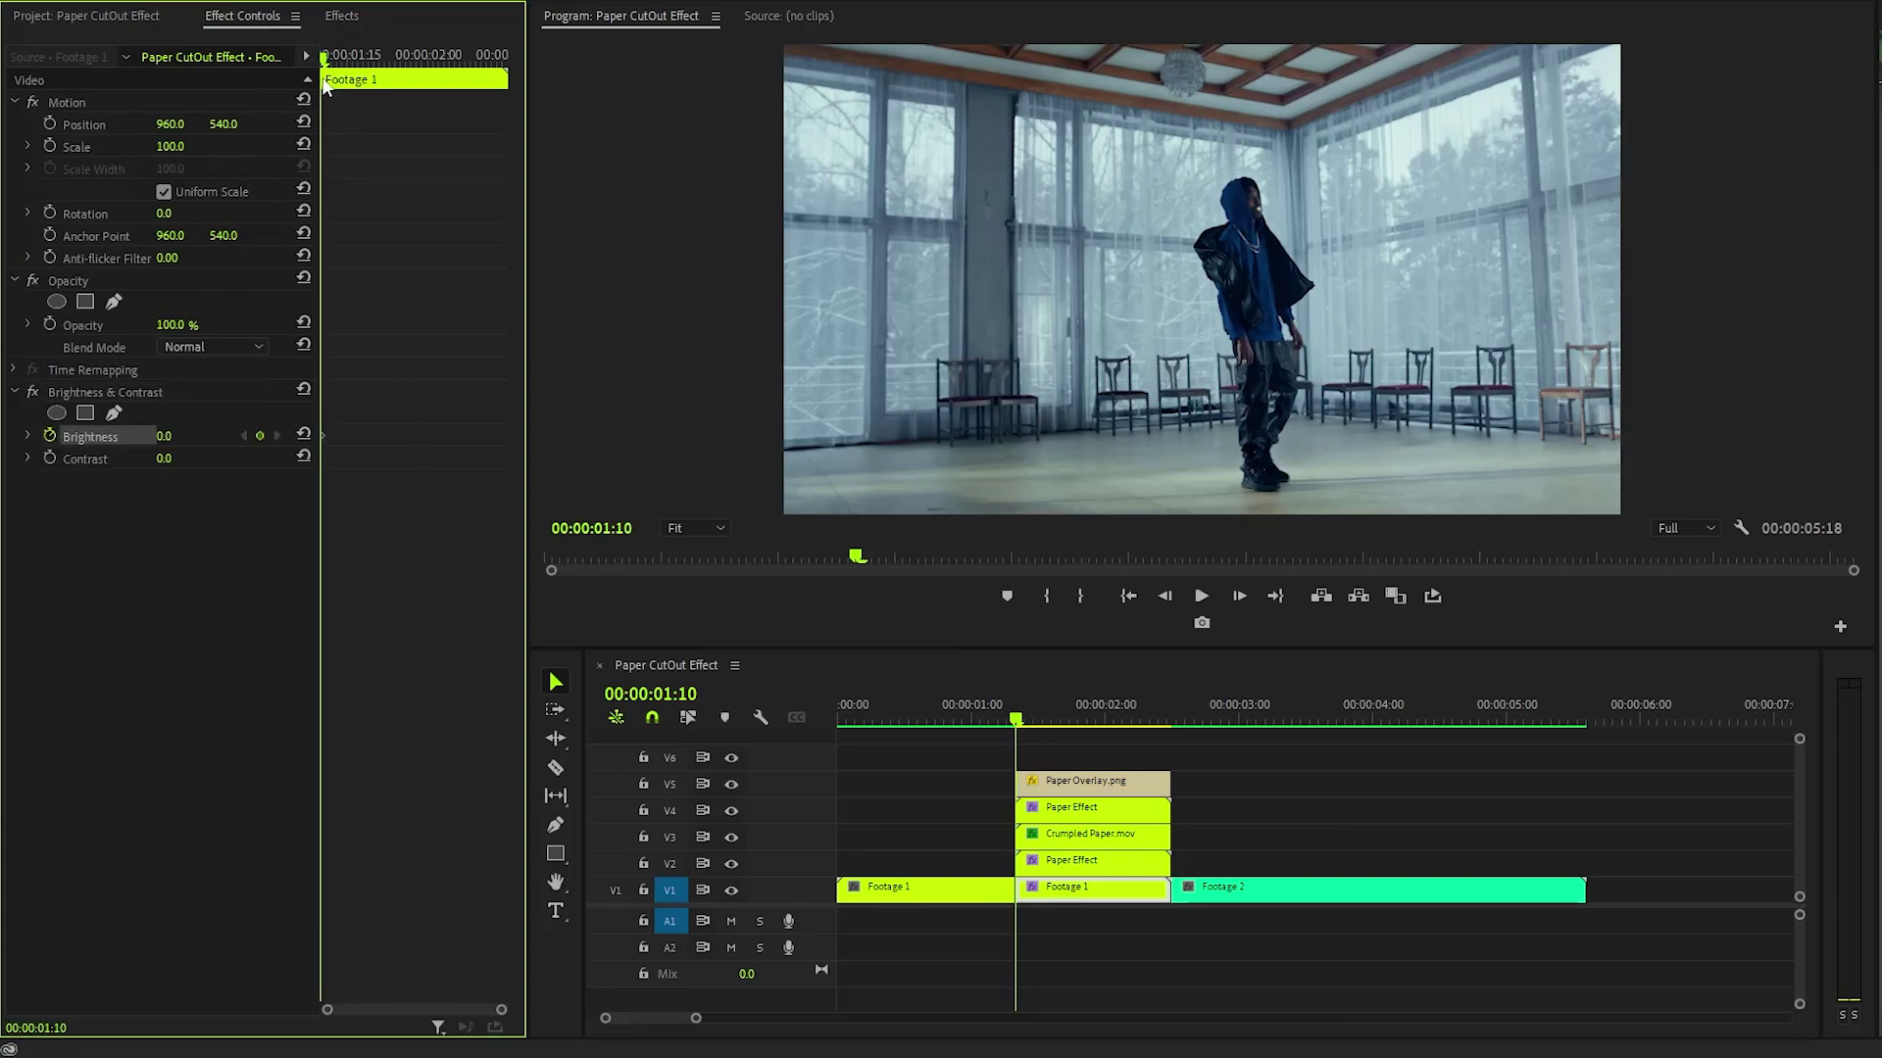
drag(325, 69, 517, 111)
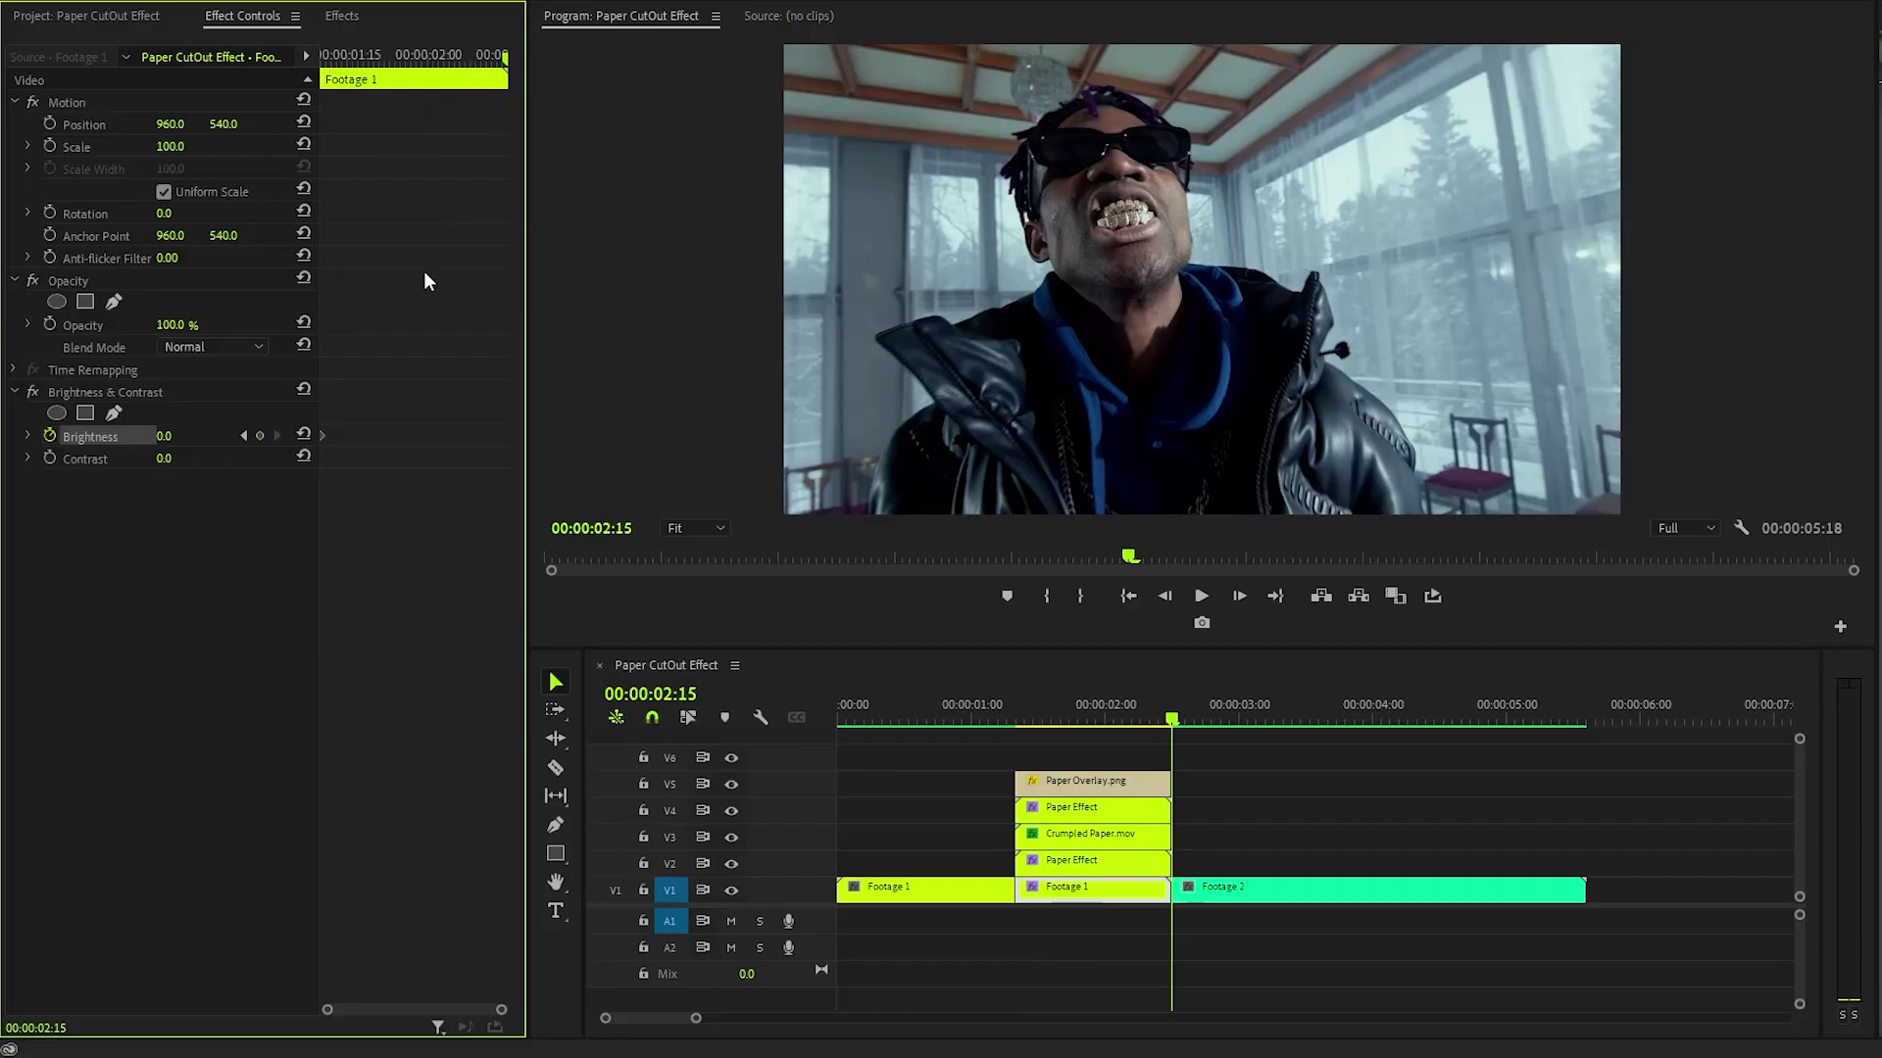
click(167, 437)
text(-60)
key(Return)
drag(1172, 723, 1158, 724)
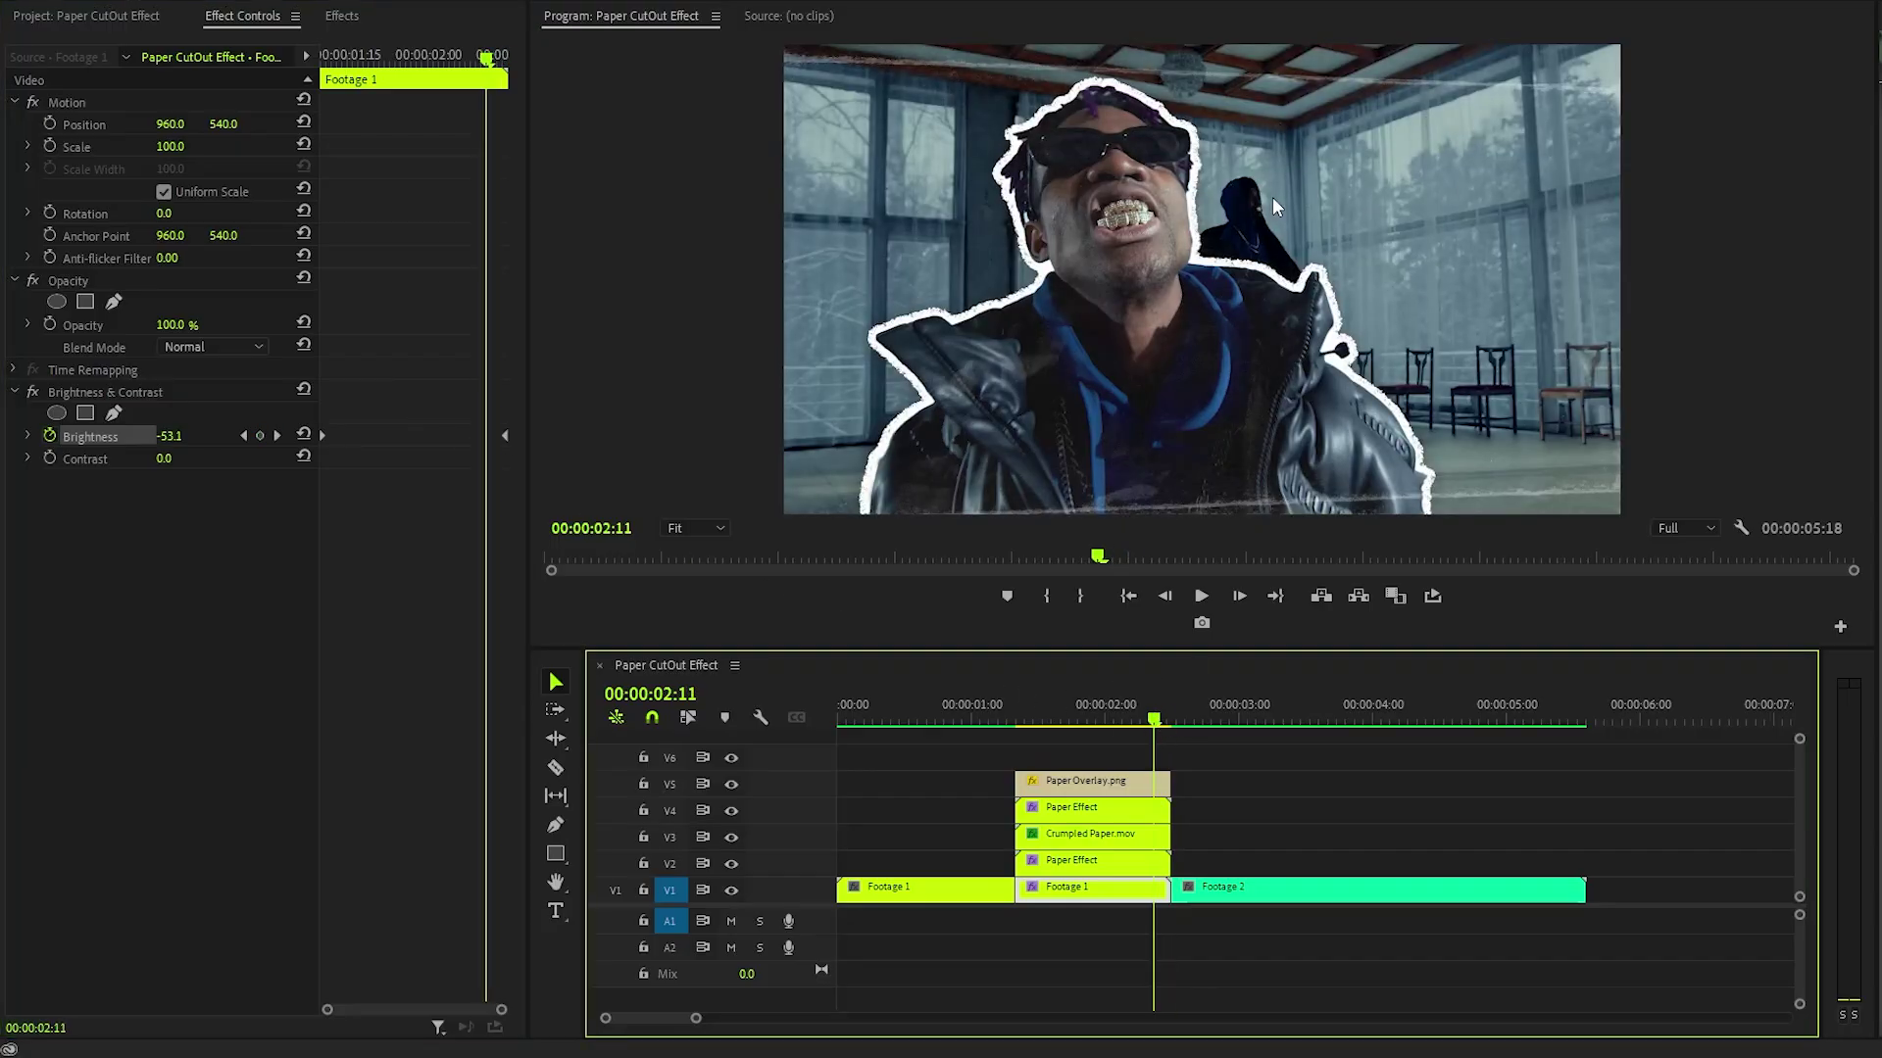
Create a 1920×1080 Adjustment Layer and place it on track V6.
click(118, 15)
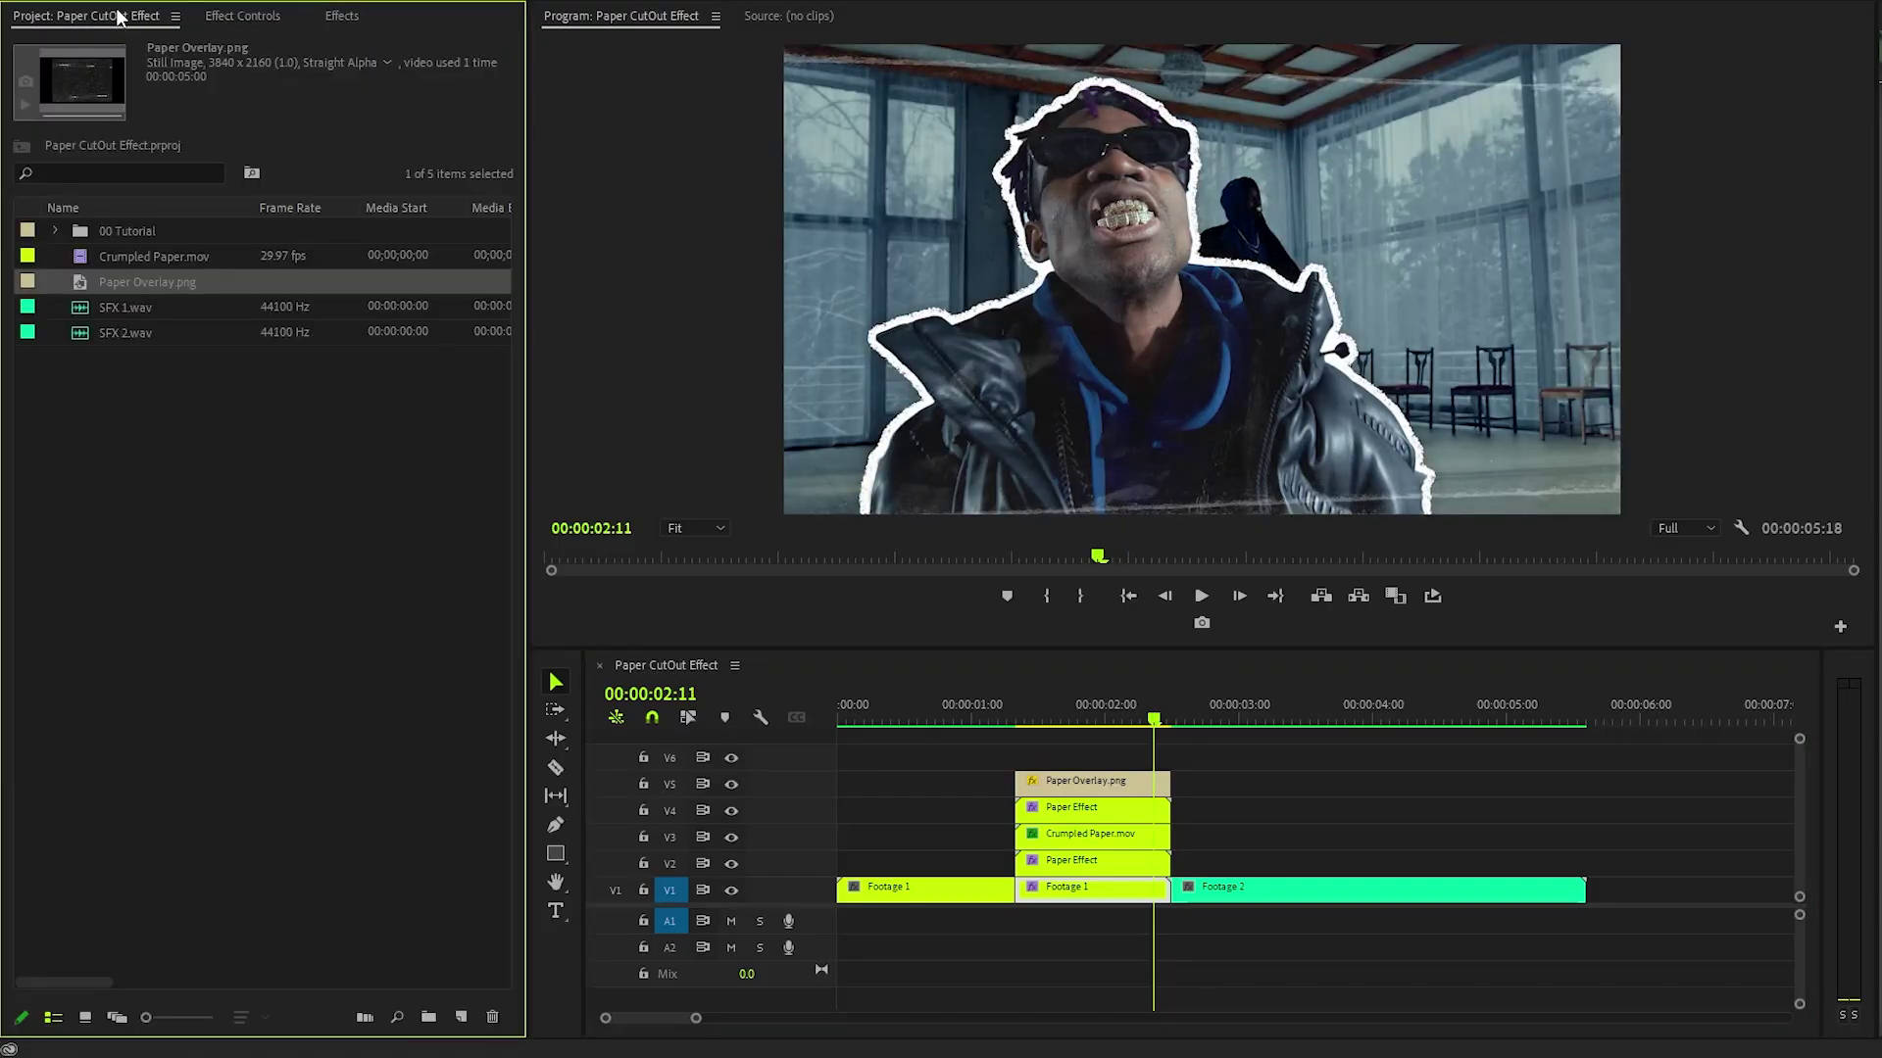
right_click(167, 384)
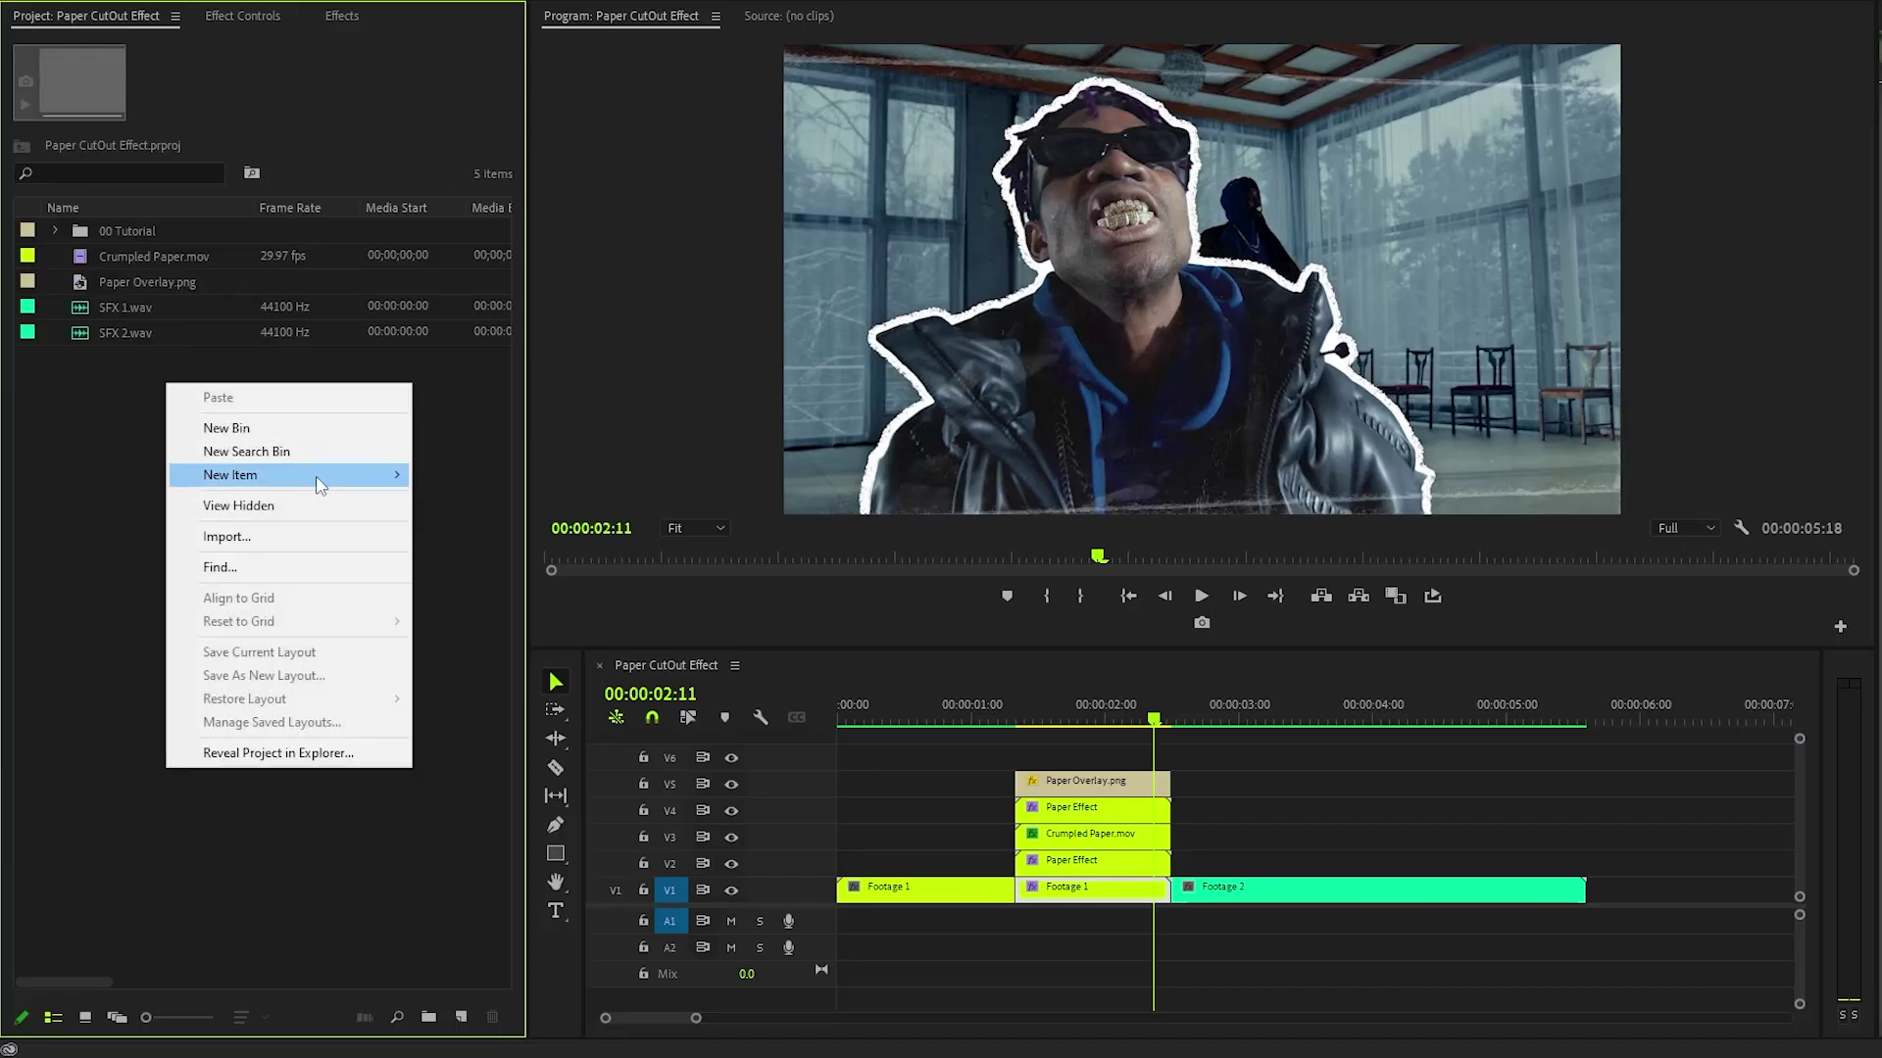
mouse_move(397, 475)
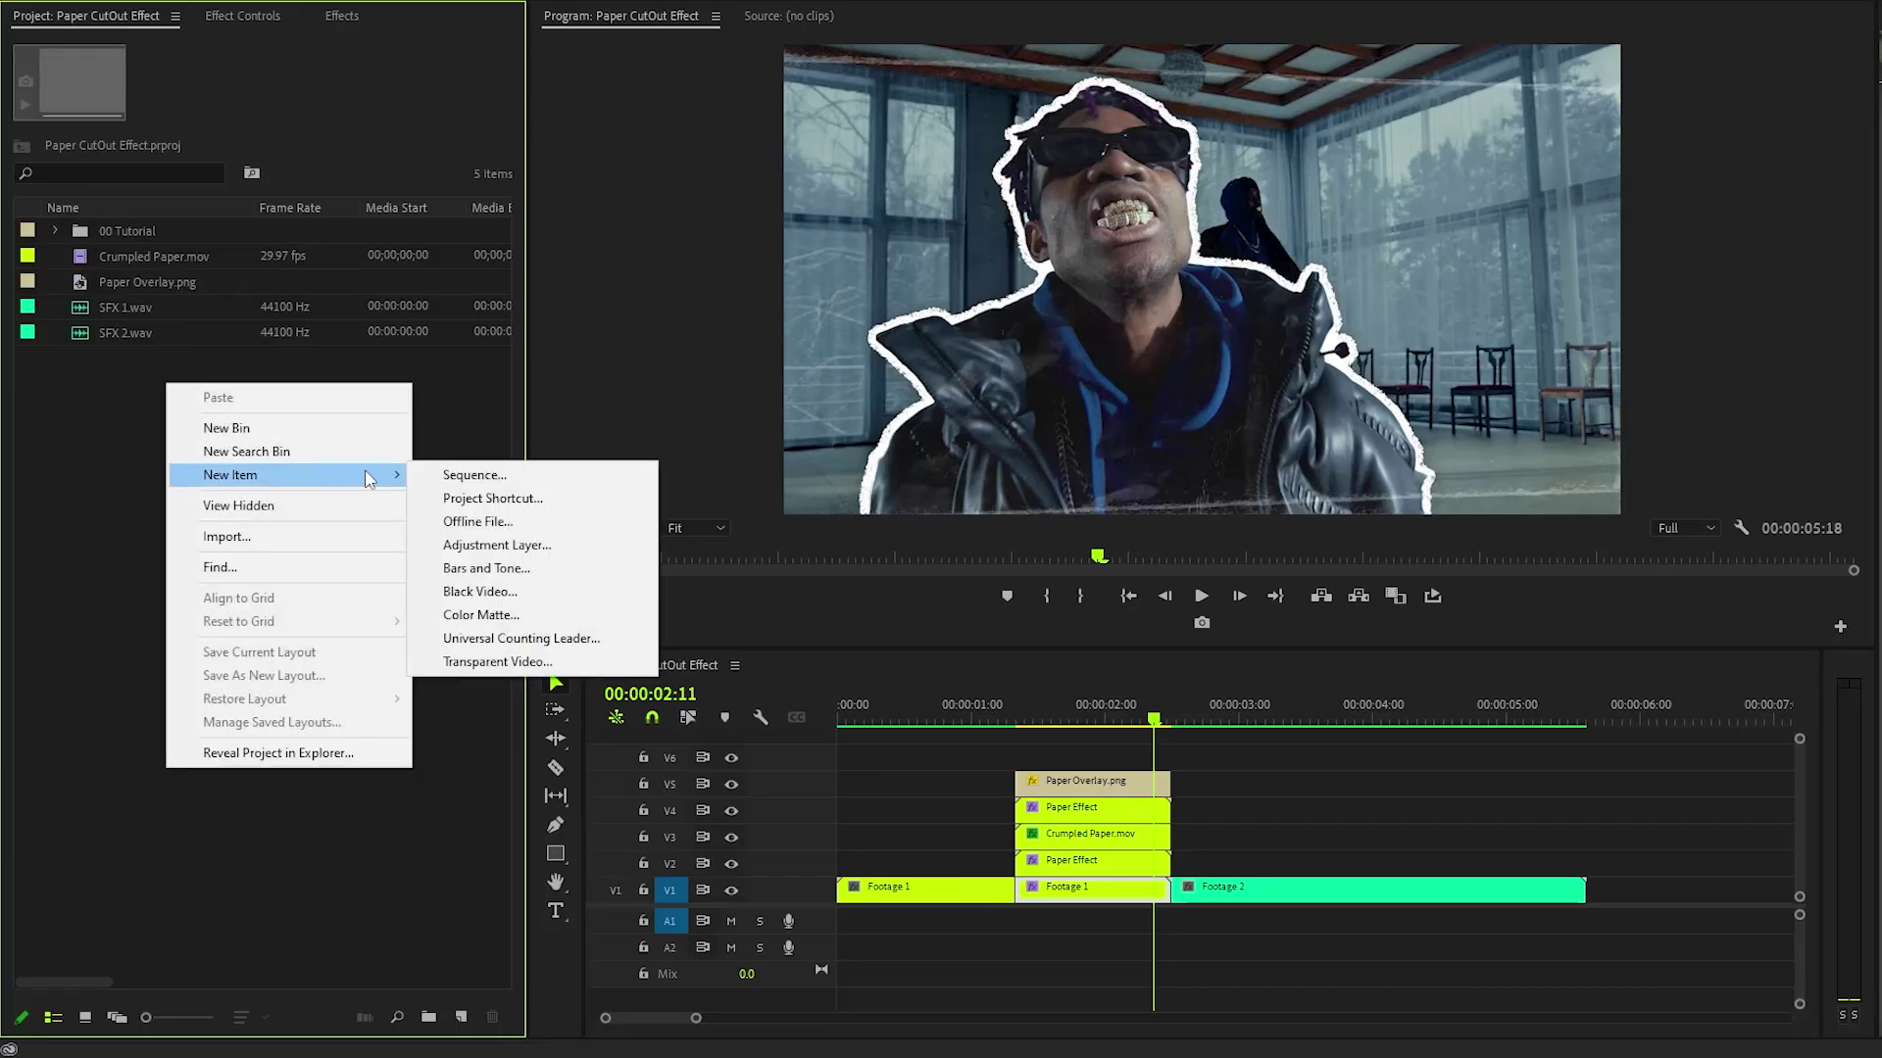
click(522, 547)
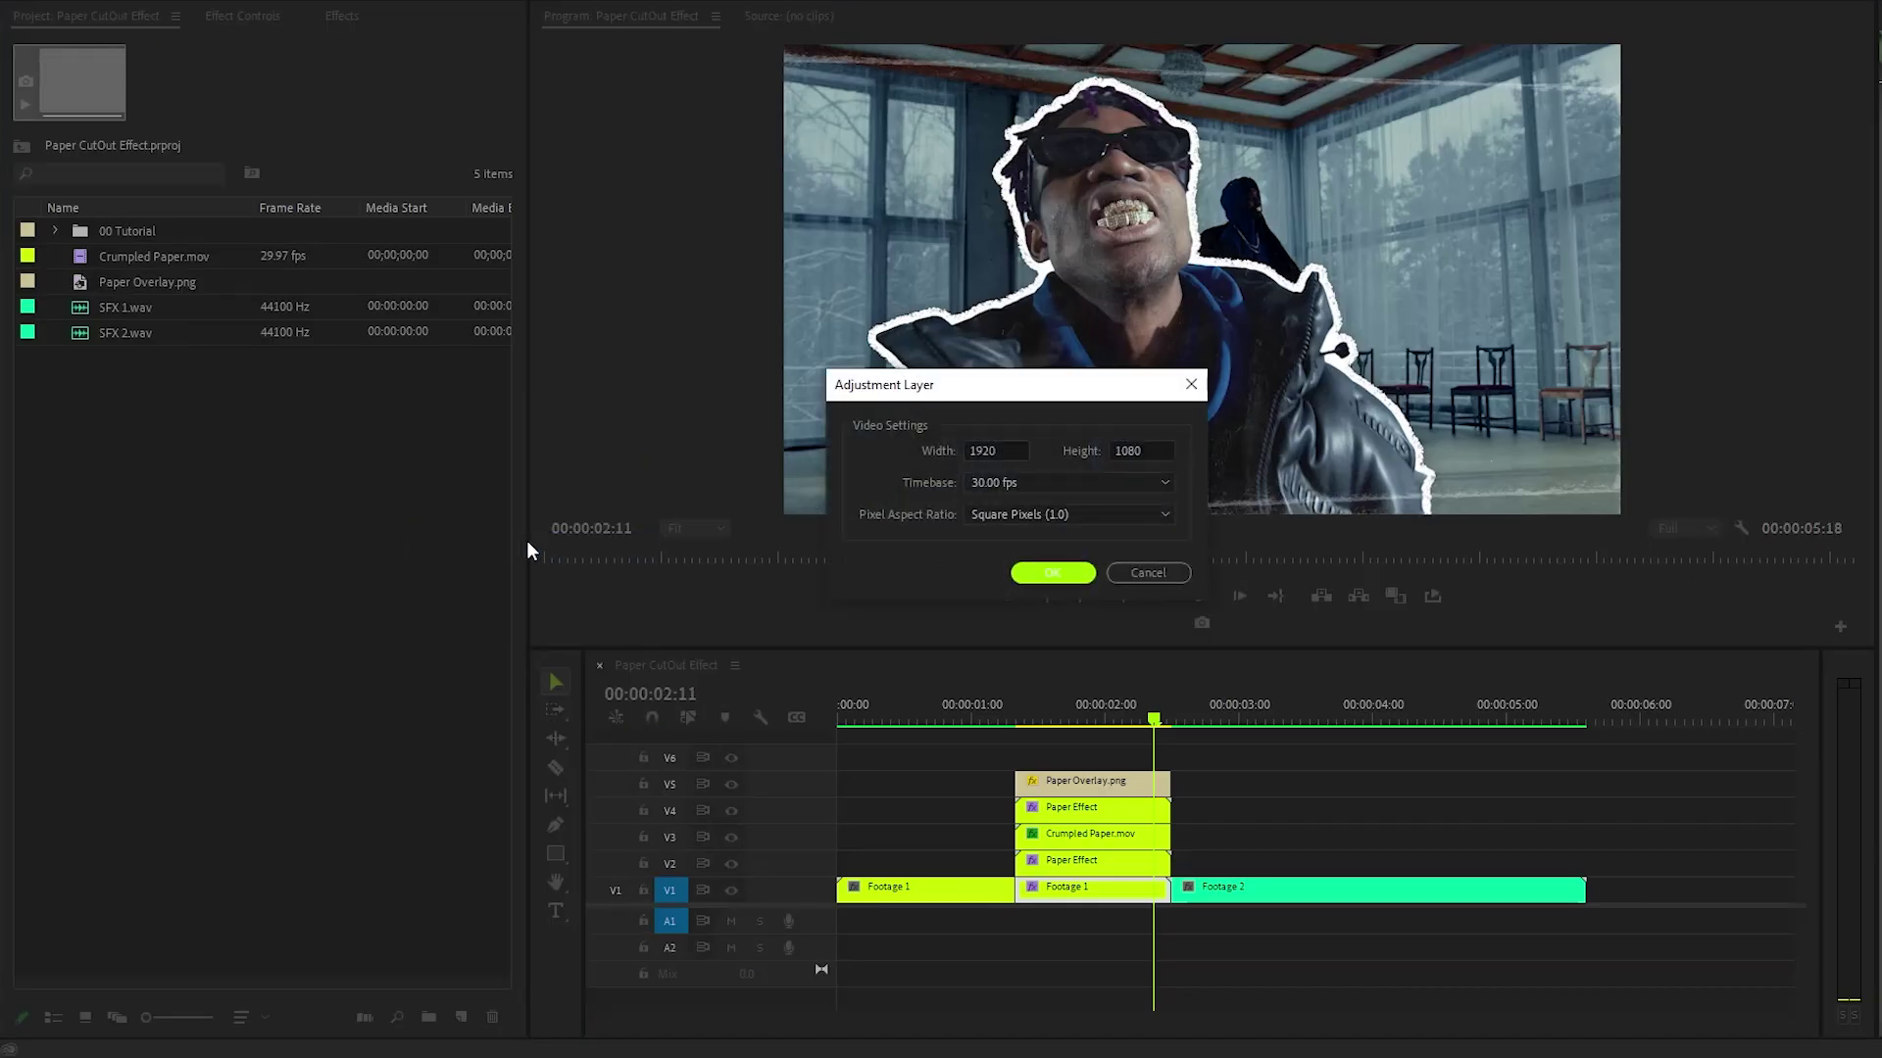
click(1043, 576)
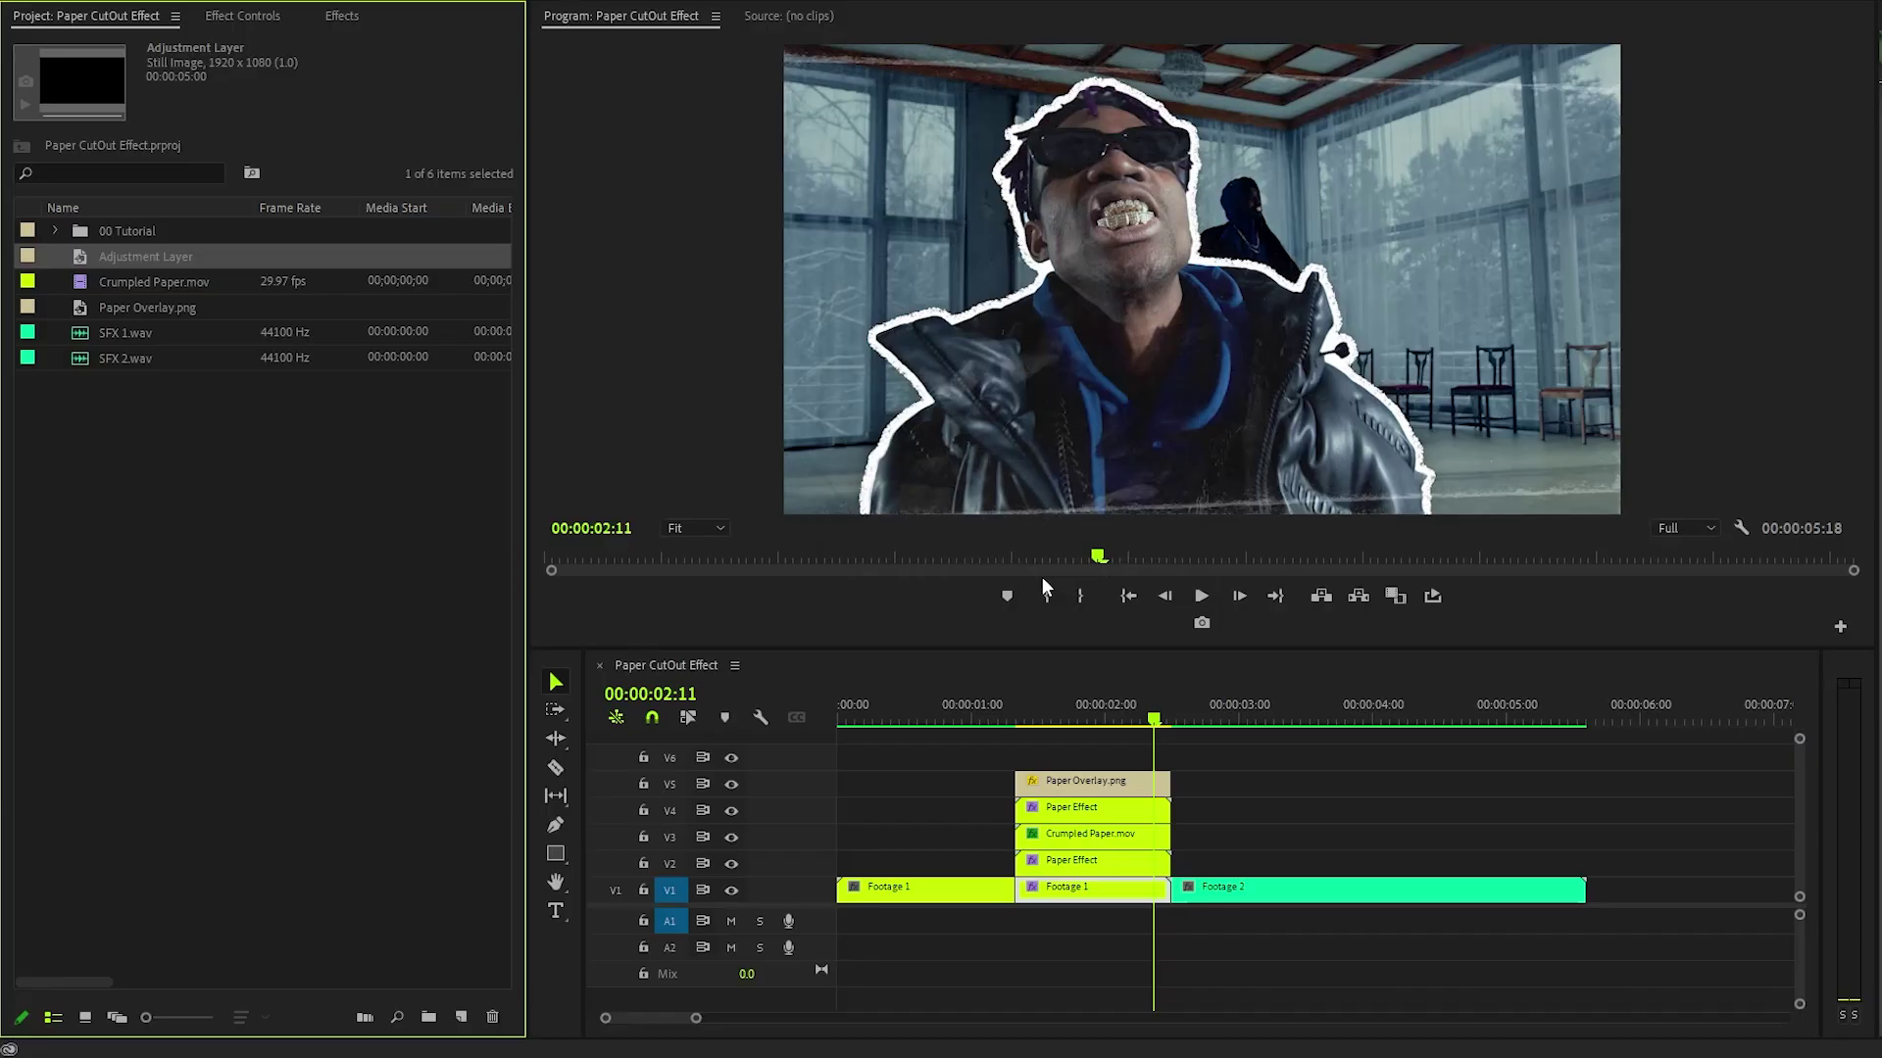
drag(84, 256, 1031, 763)
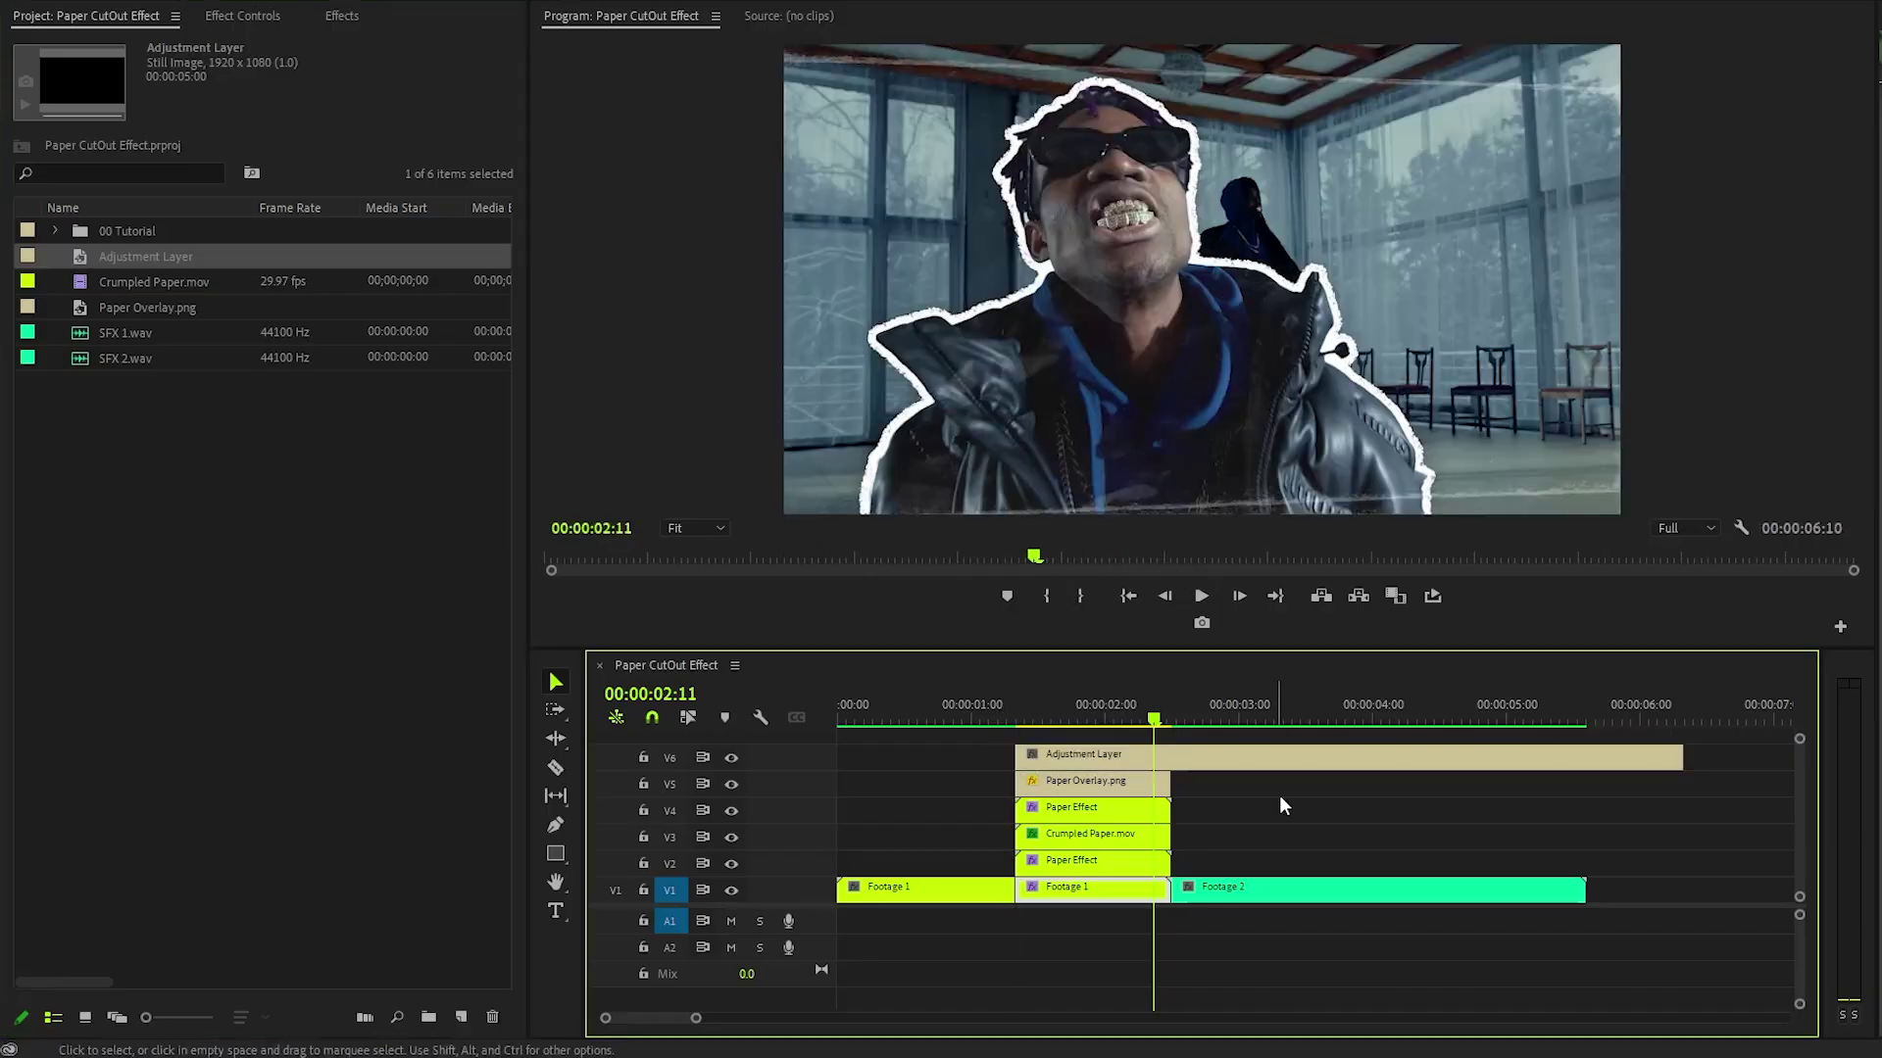
Cut the adjustment layer at 02:10 and delete the part before it.
drag(696, 1018, 645, 1021)
drag(1323, 727, 1432, 727)
key(Left)
key(Left)
key(Left)
key(Left)
key(Left)
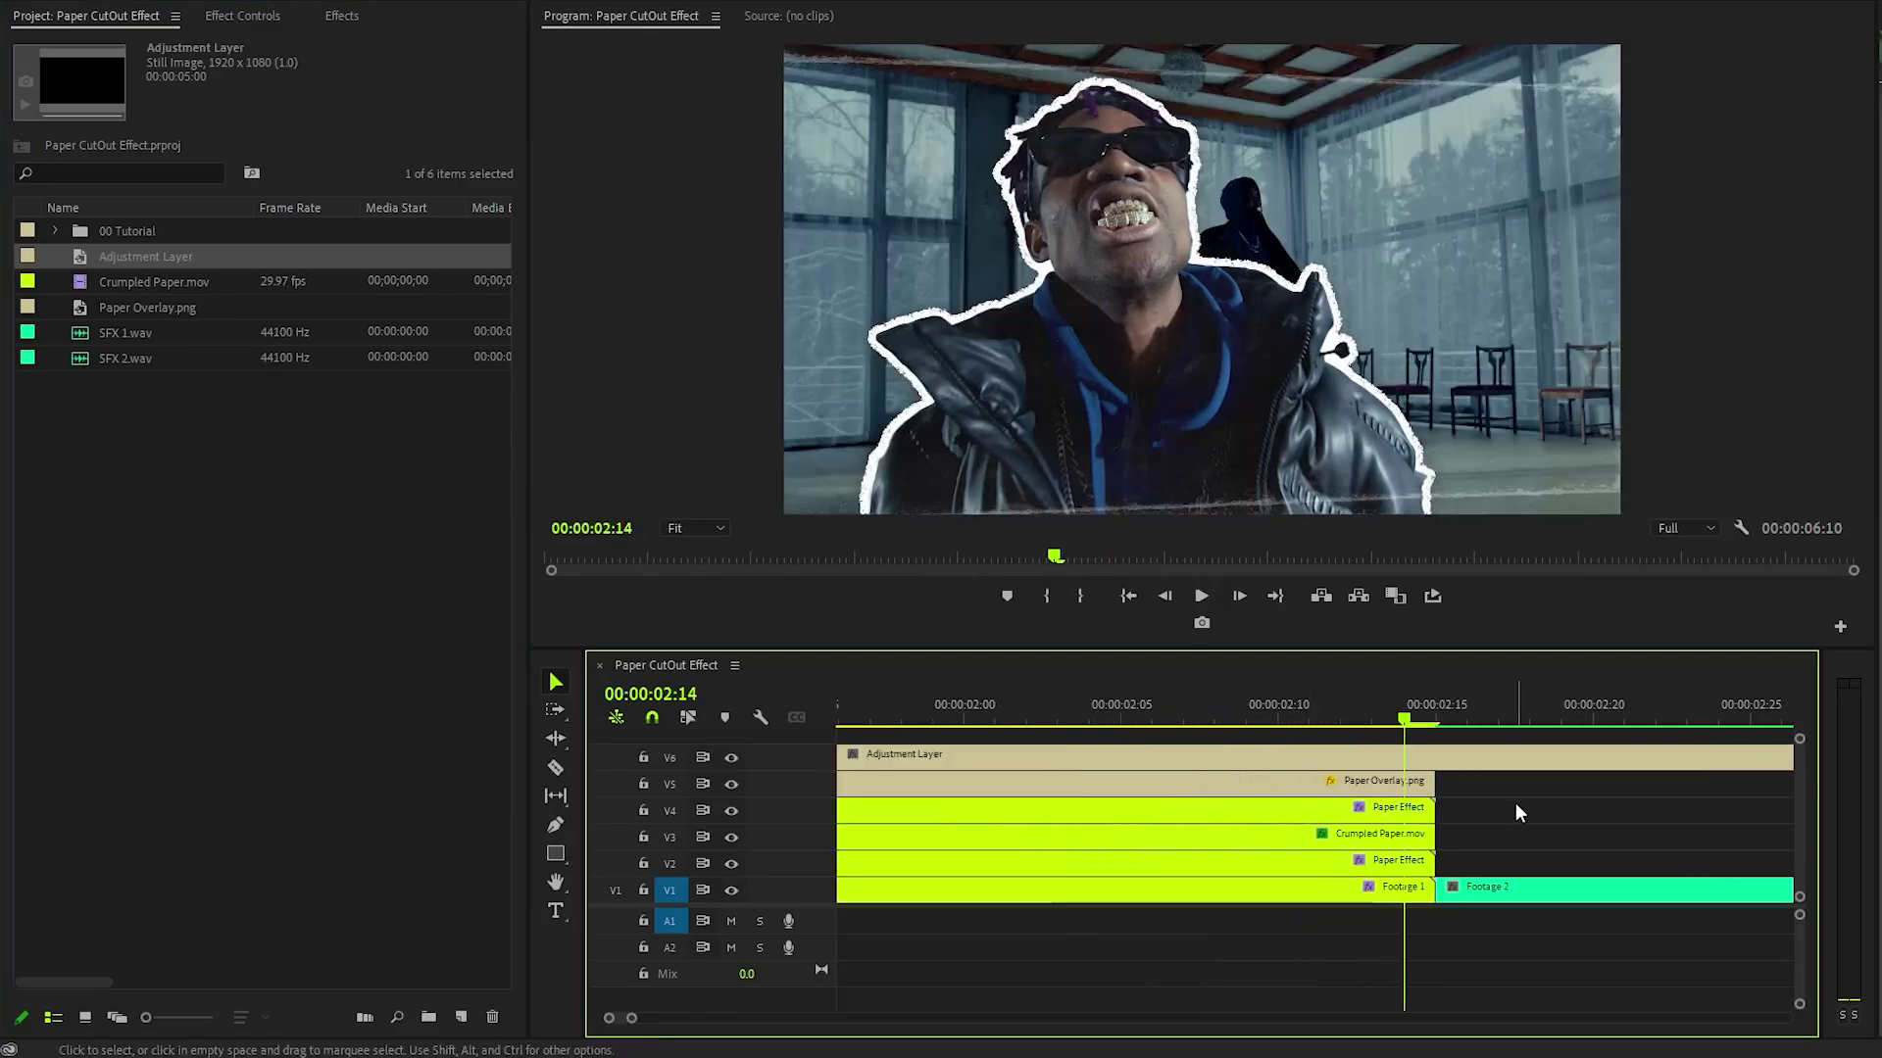
key(c)
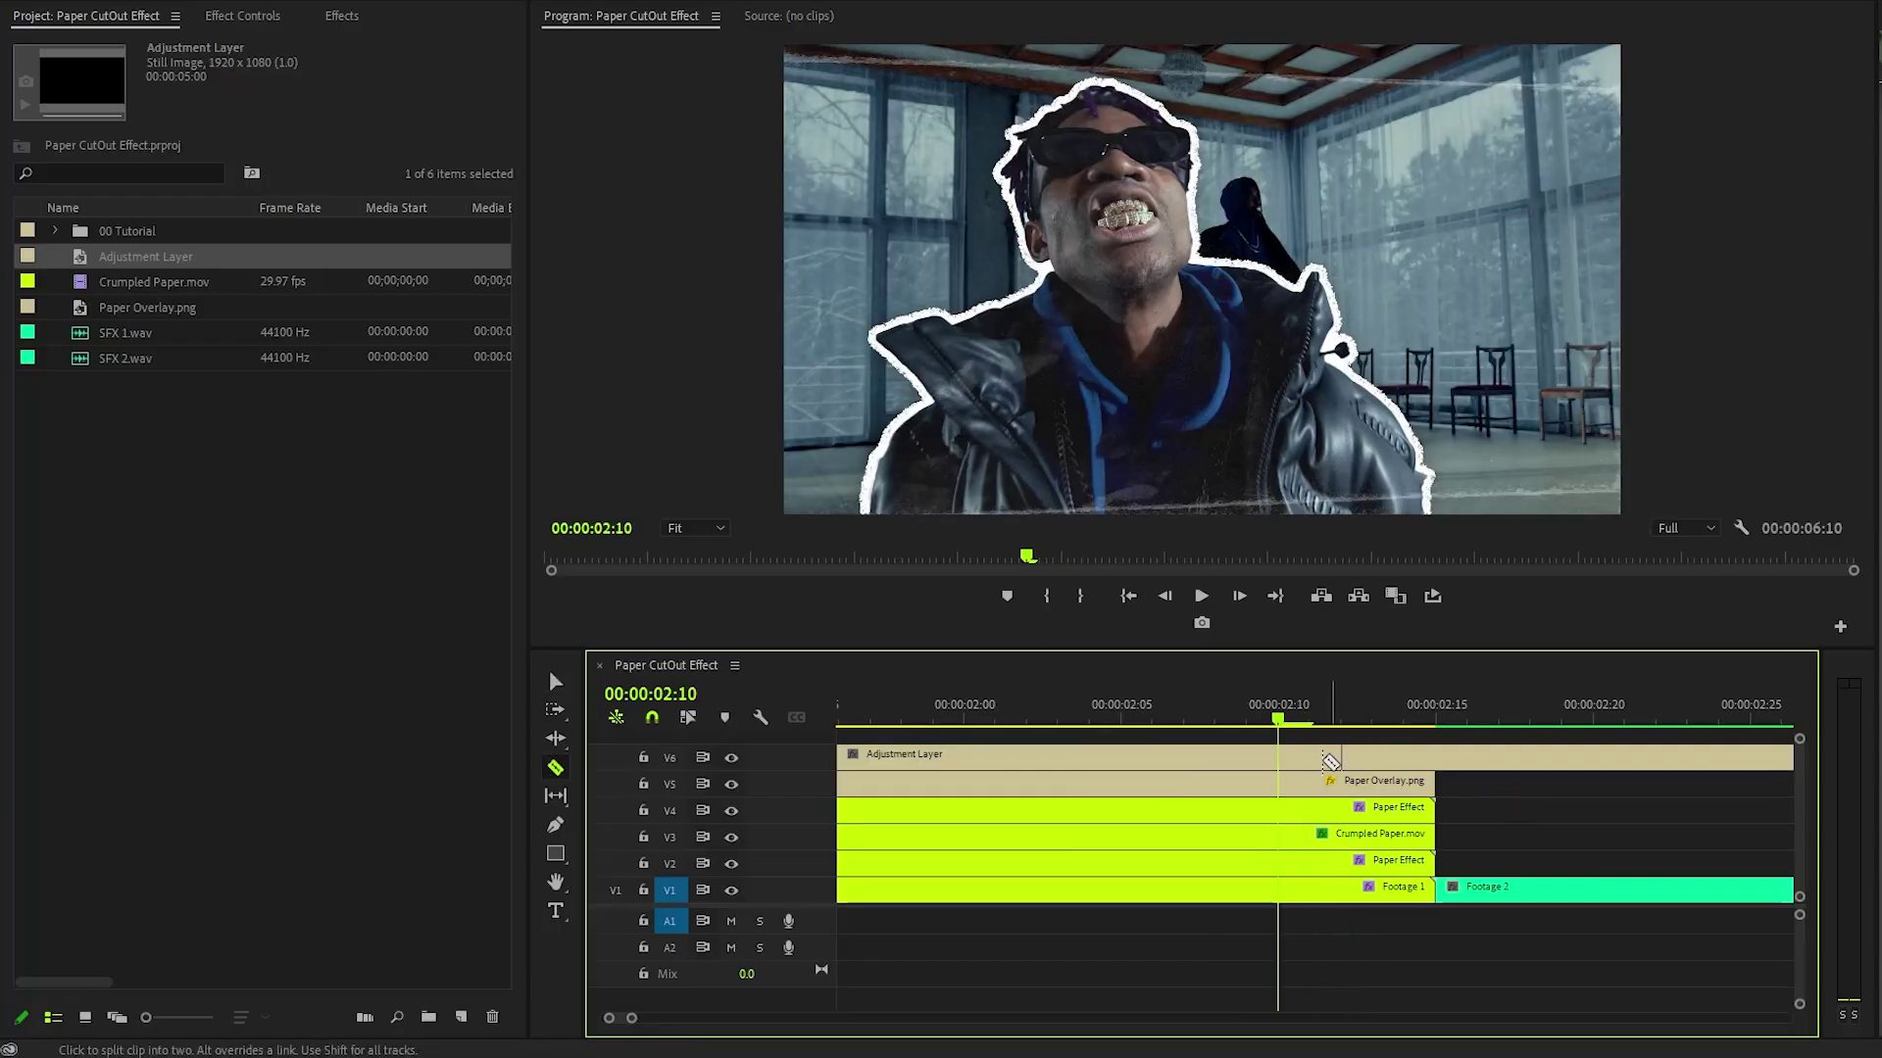
click(1274, 756)
key(v)
key(Delete)
Cut the adjustment layer at 02:20, delete the remainder, and apply Brightness & Contrast.
key(Right)
key(Right)
key(Right)
key(Right)
key(Right)
key(Right)
key(Right)
key(Right)
key(Right)
key(Right)
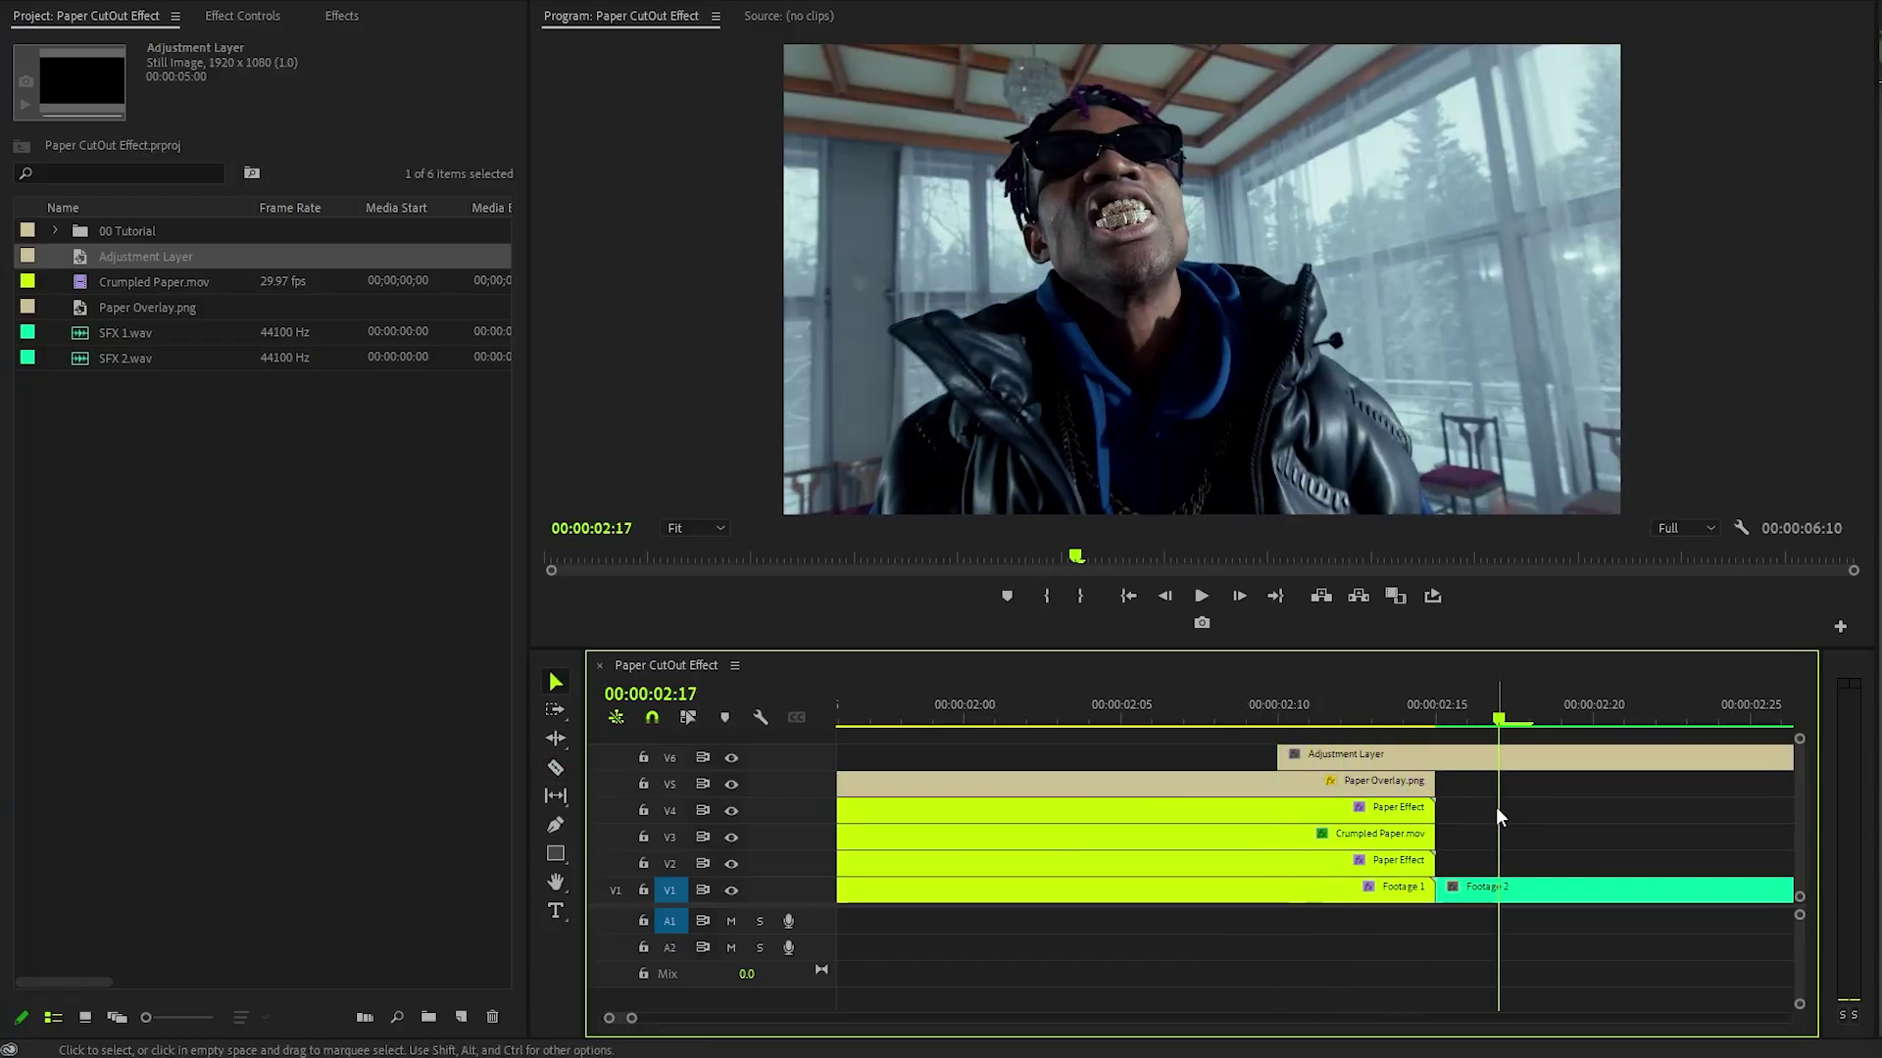
key(c)
click(1593, 756)
key(v)
key(Delete)
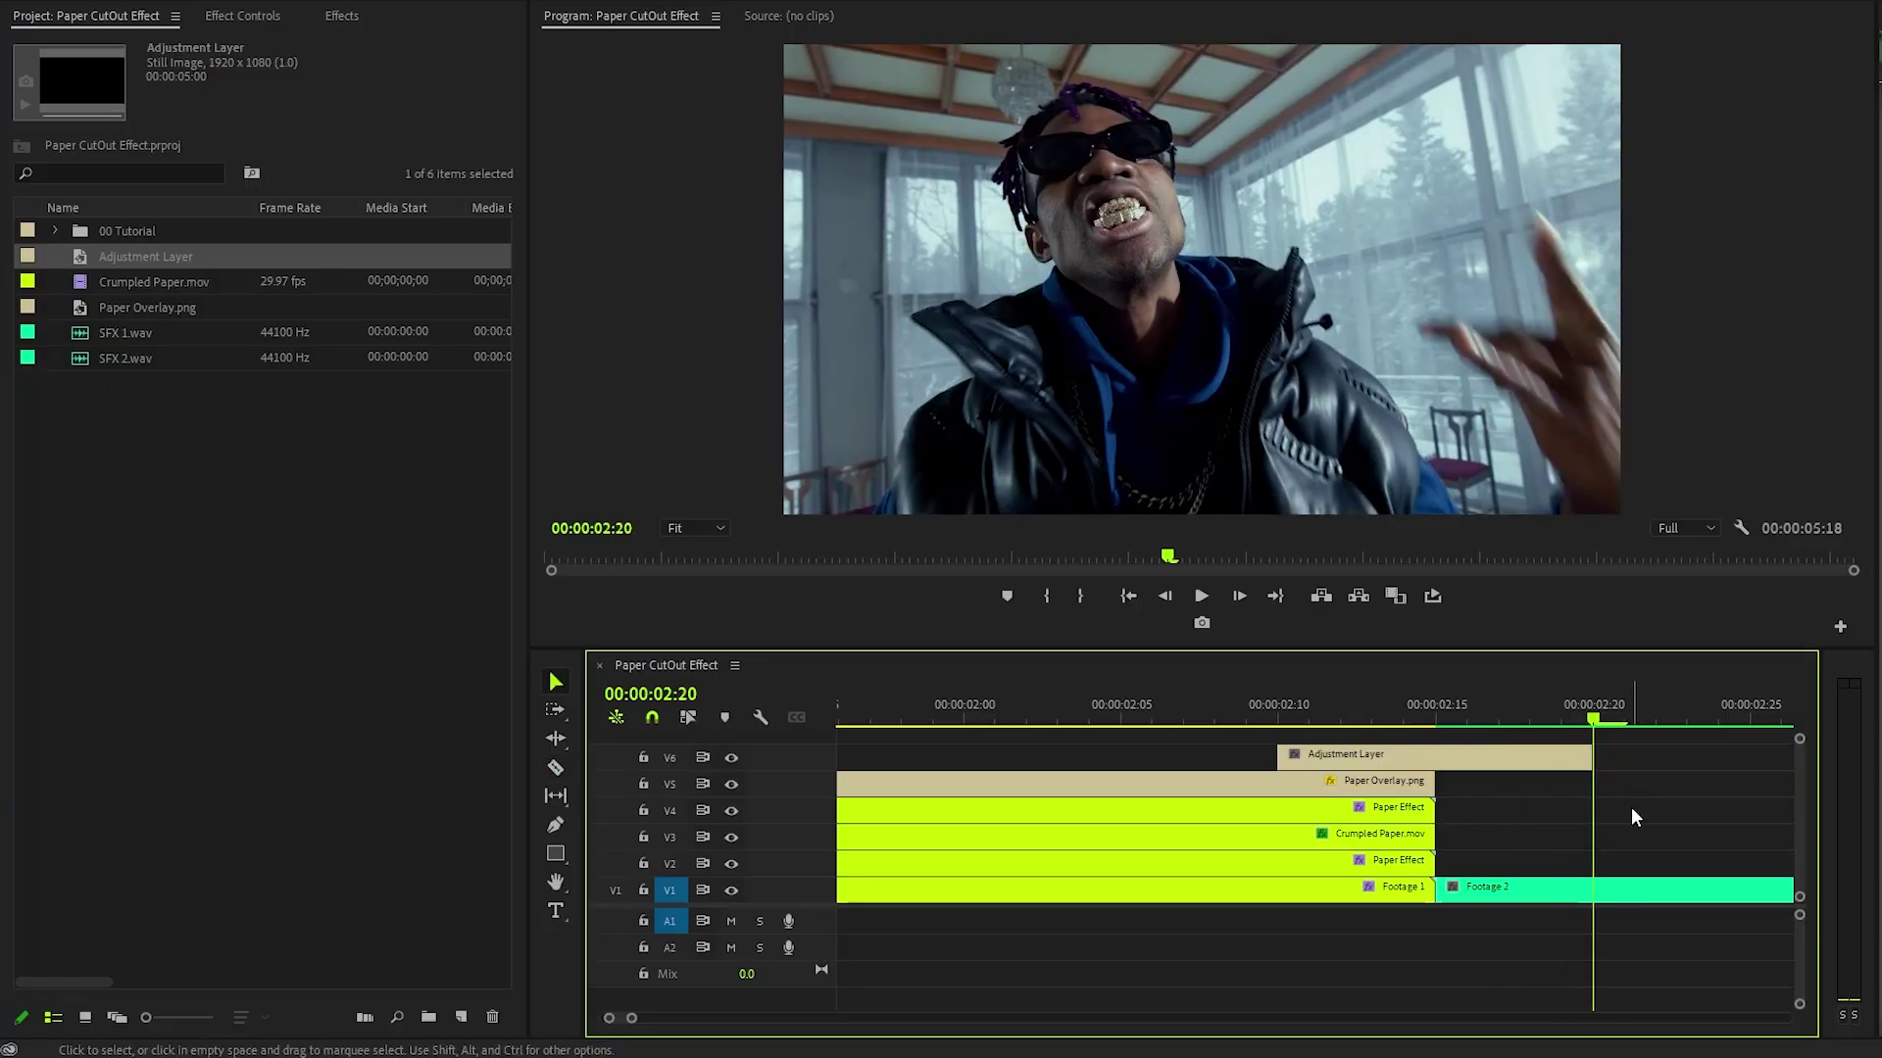
click(343, 15)
drag(147, 196, 1325, 756)
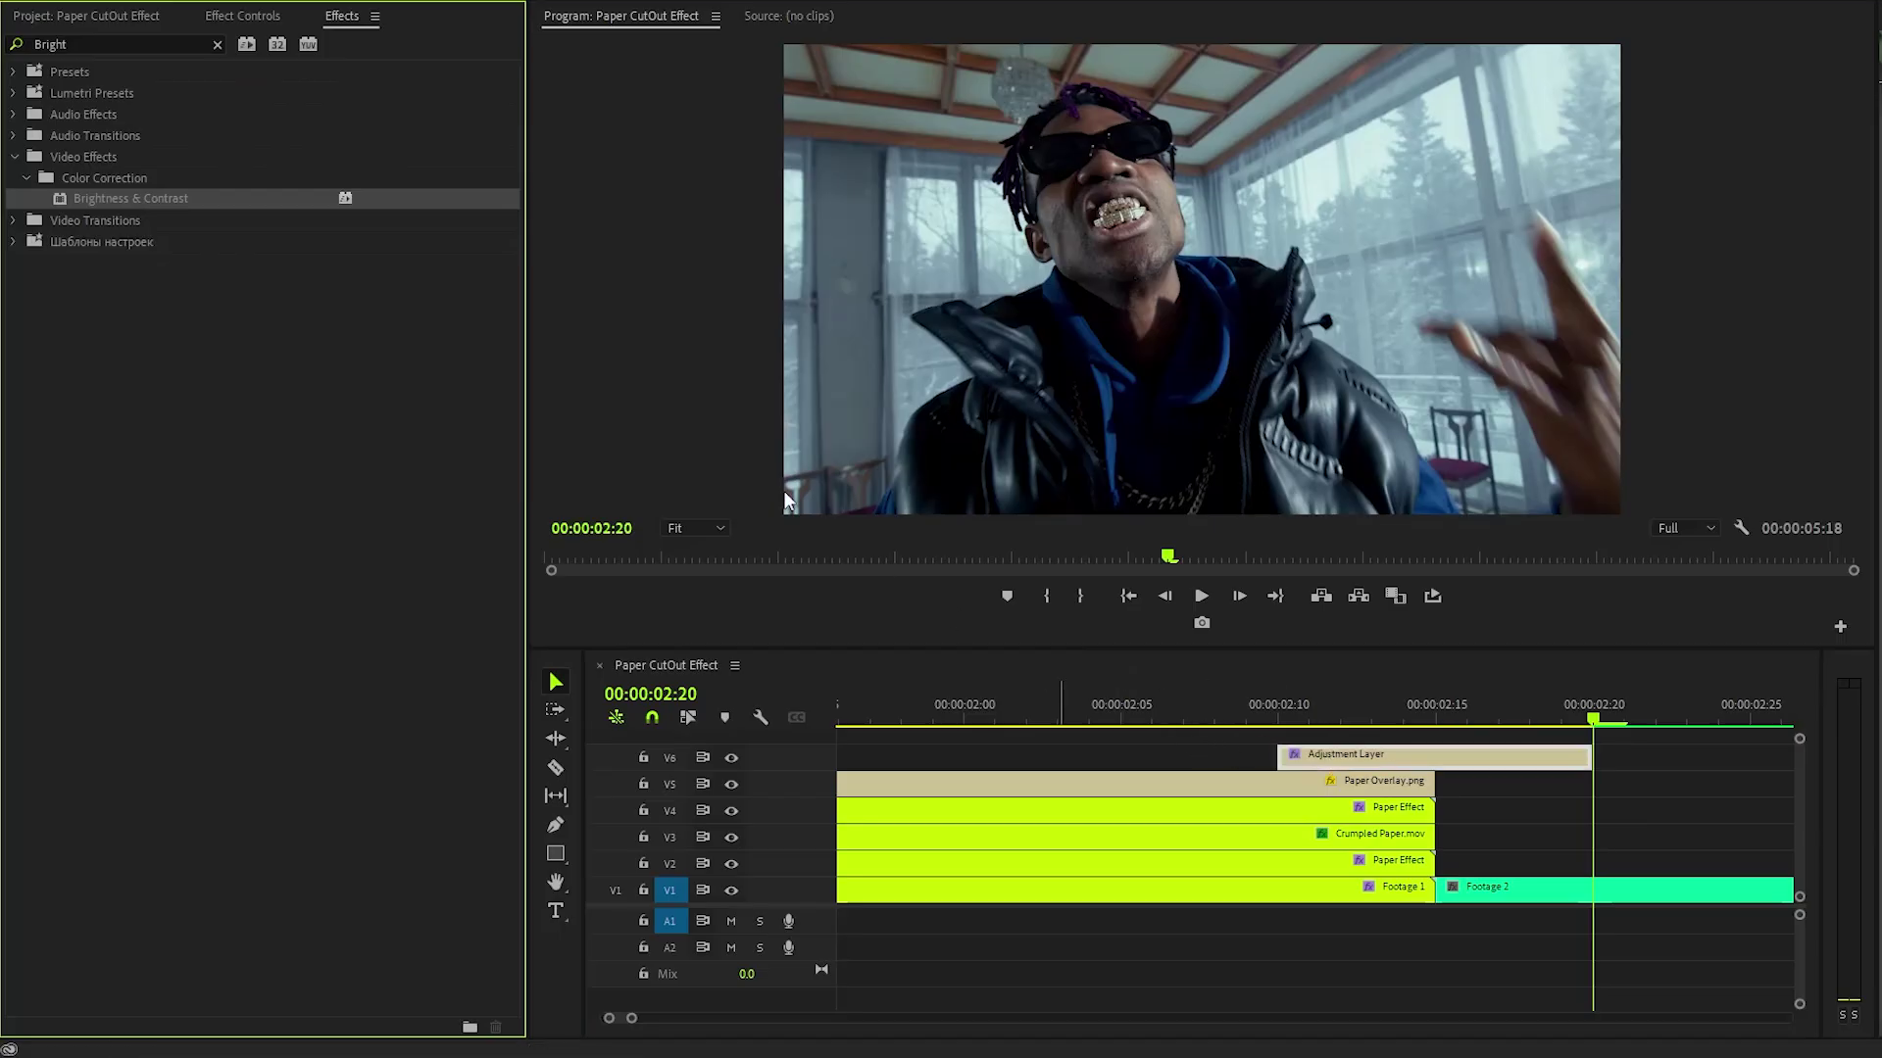
Add starting Brightness and Contrast keyframes at 02:13 and matching ones at 02:20.
click(262, 17)
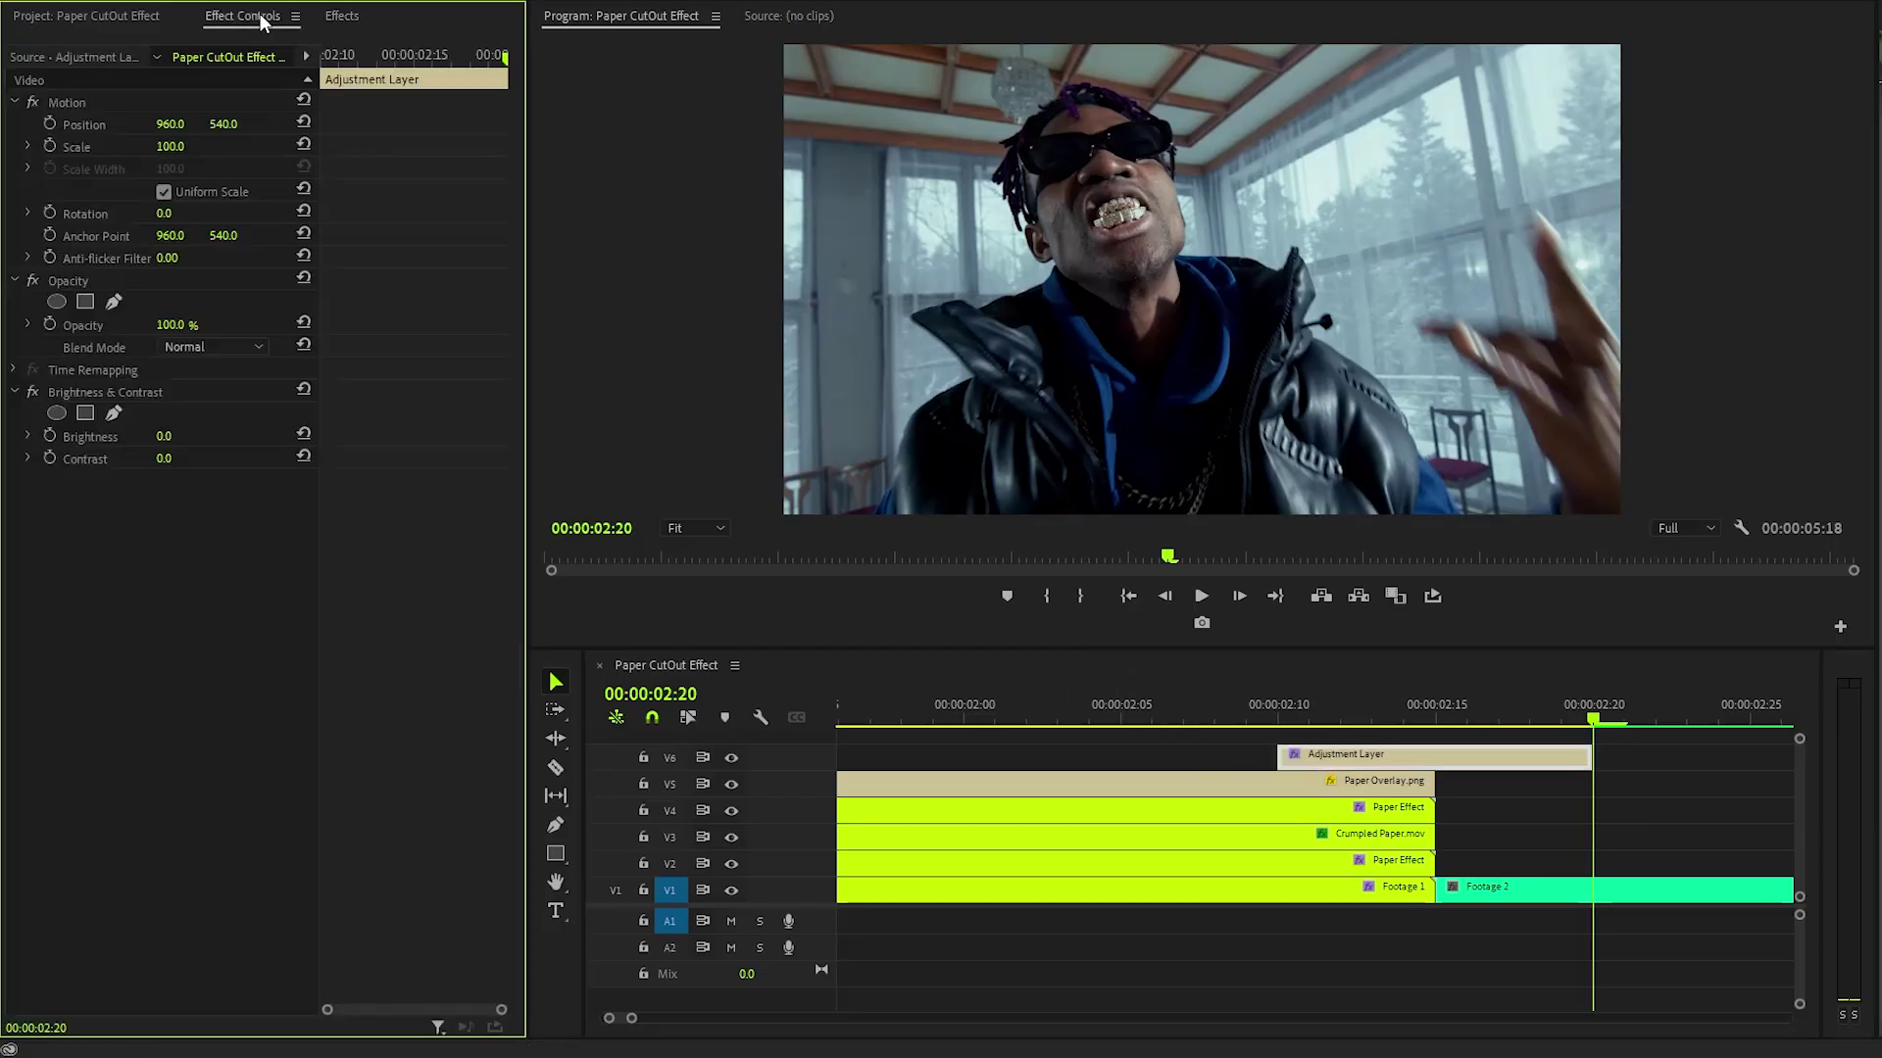
mouse_move(380, 52)
mouse_down()
mouse_move(414, 55)
mouse_move(376, 56)
mouse_up()
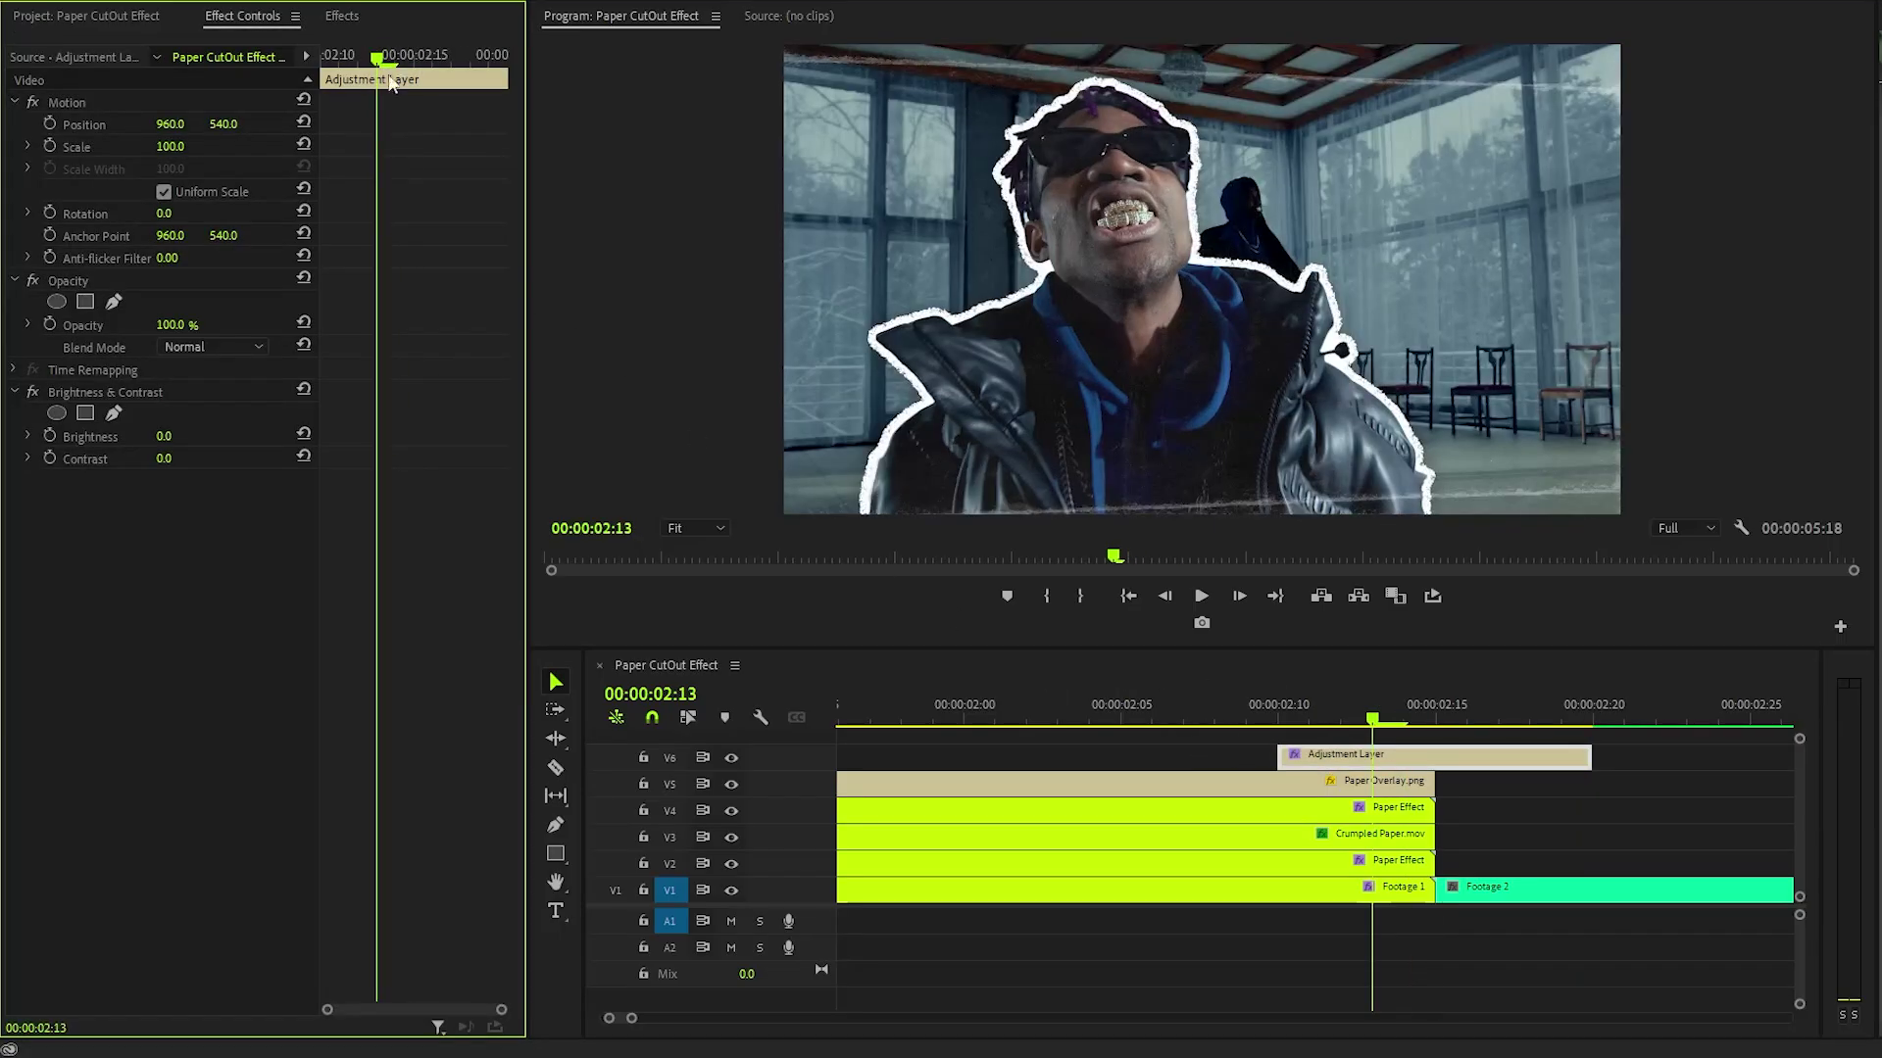
click(50, 436)
click(48, 460)
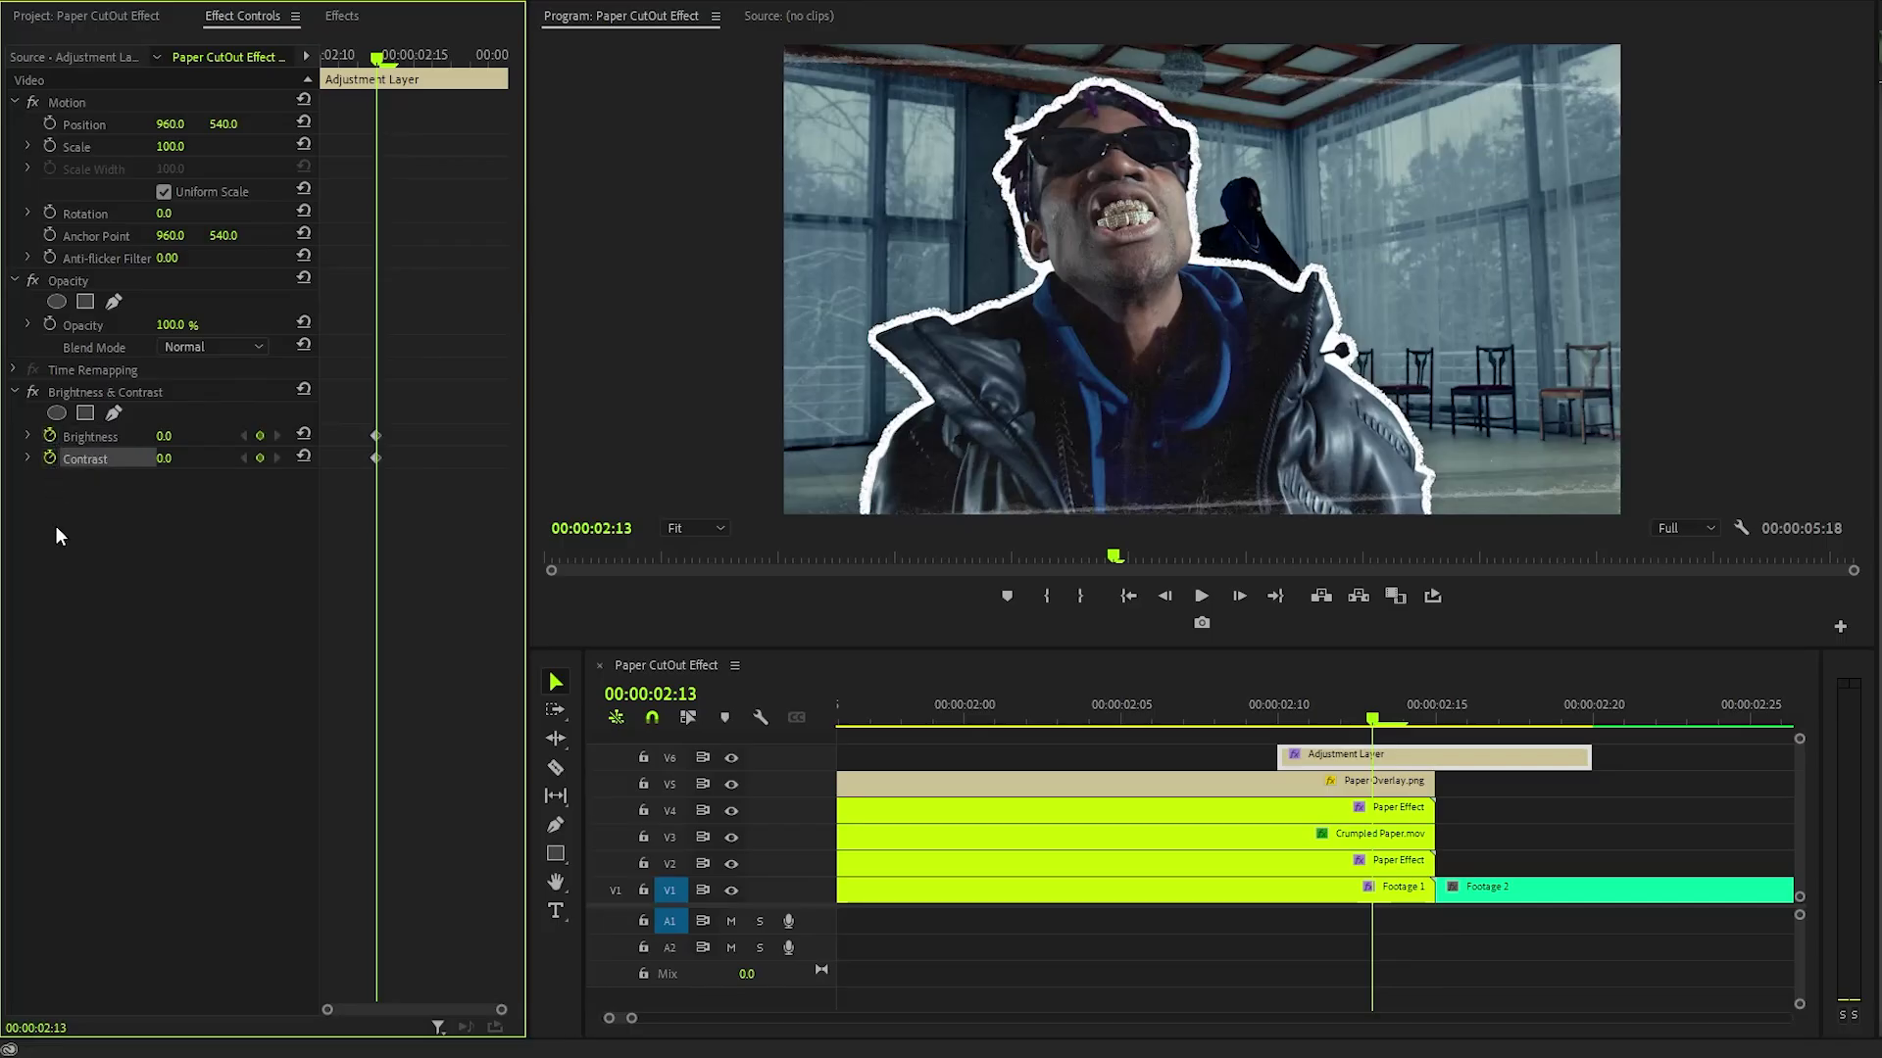
drag(420, 412, 309, 461)
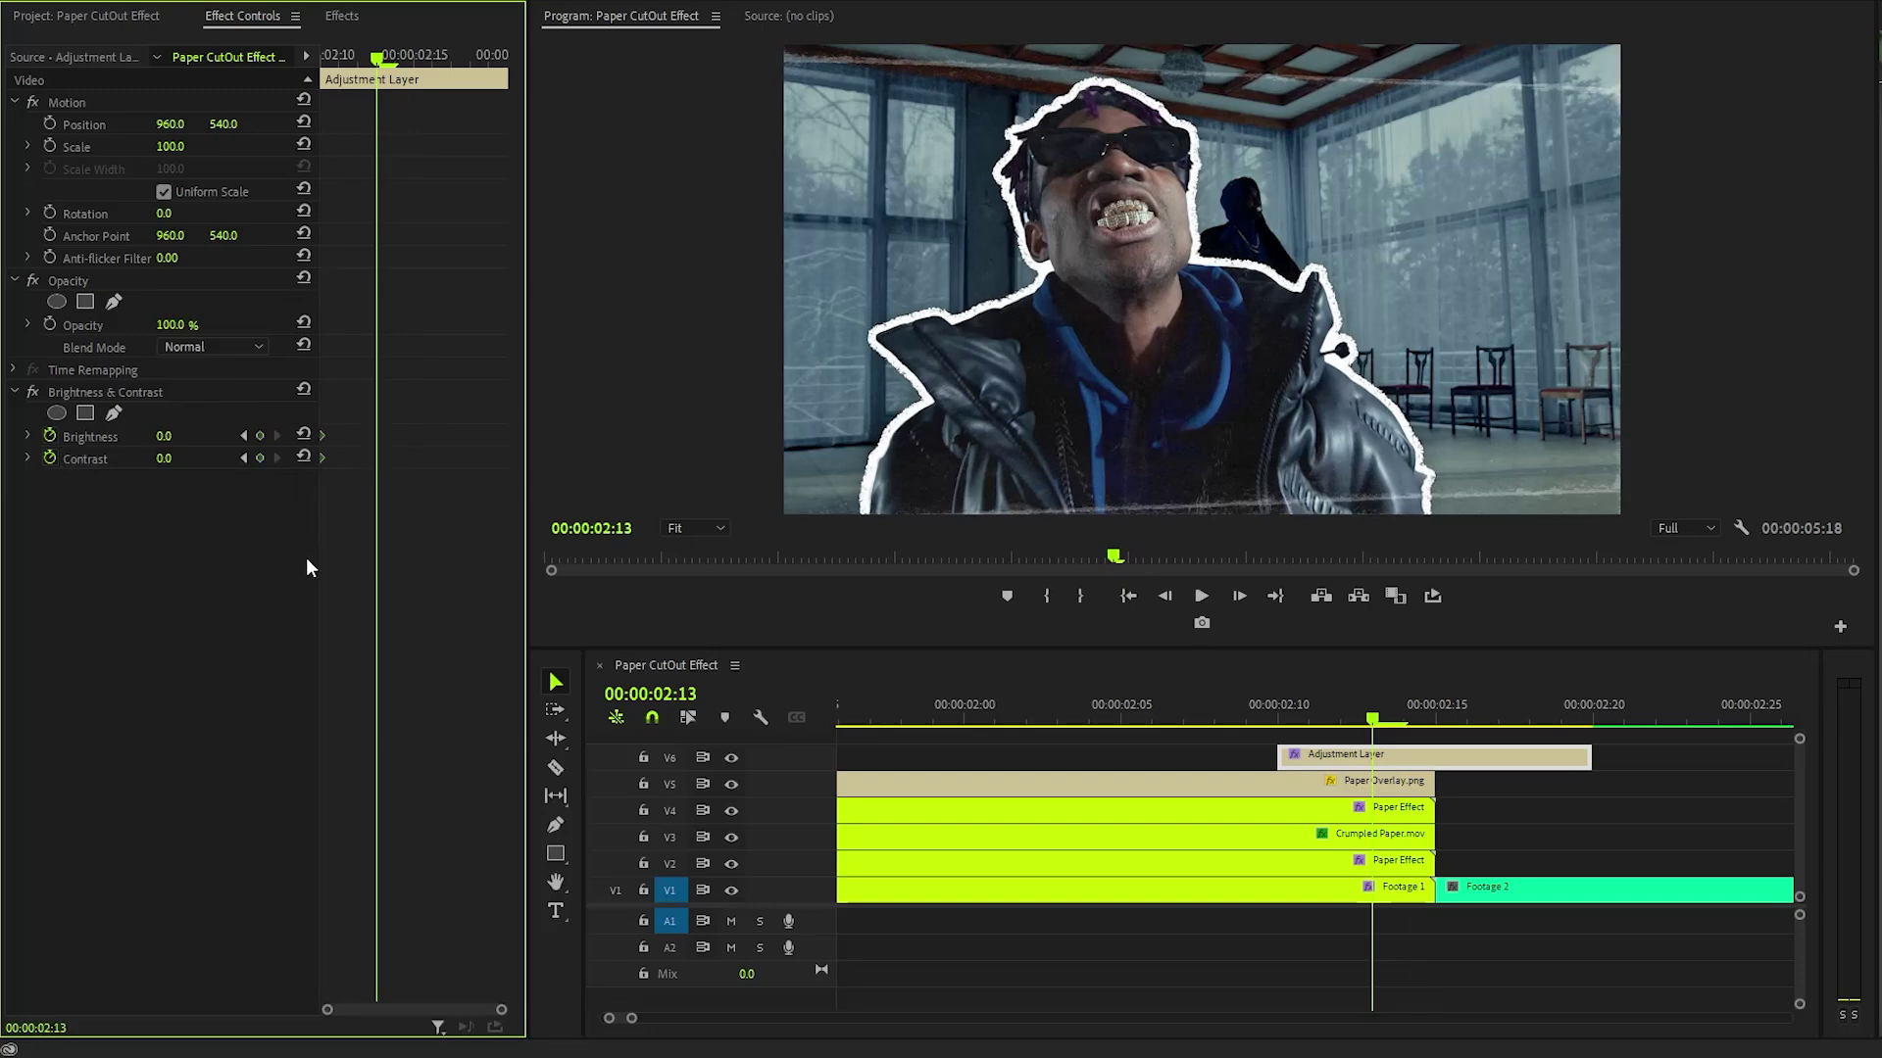
key(ctrl+z)
drag(373, 461, 532, 473)
At 02:15, set Brightness to 100 and Contrast to 50 for the flash peak.
click(1418, 725)
key(Right)
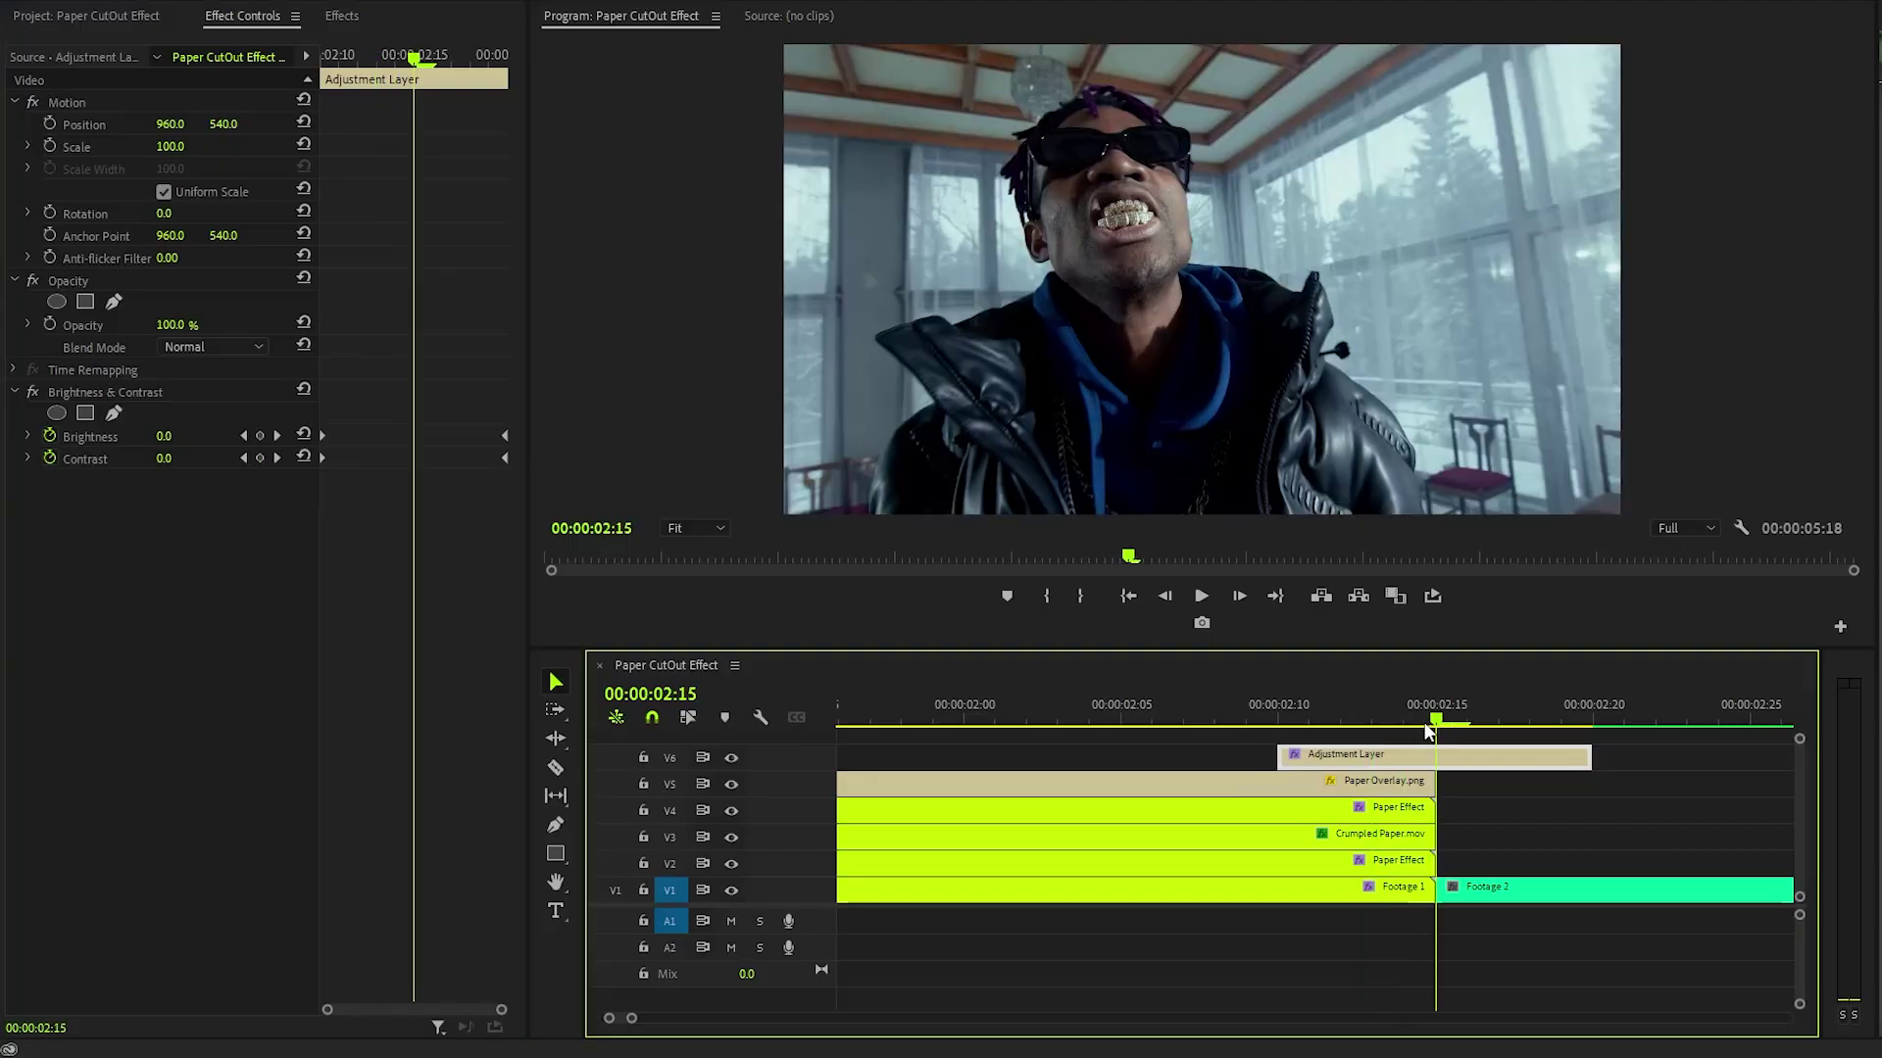
click(182, 436)
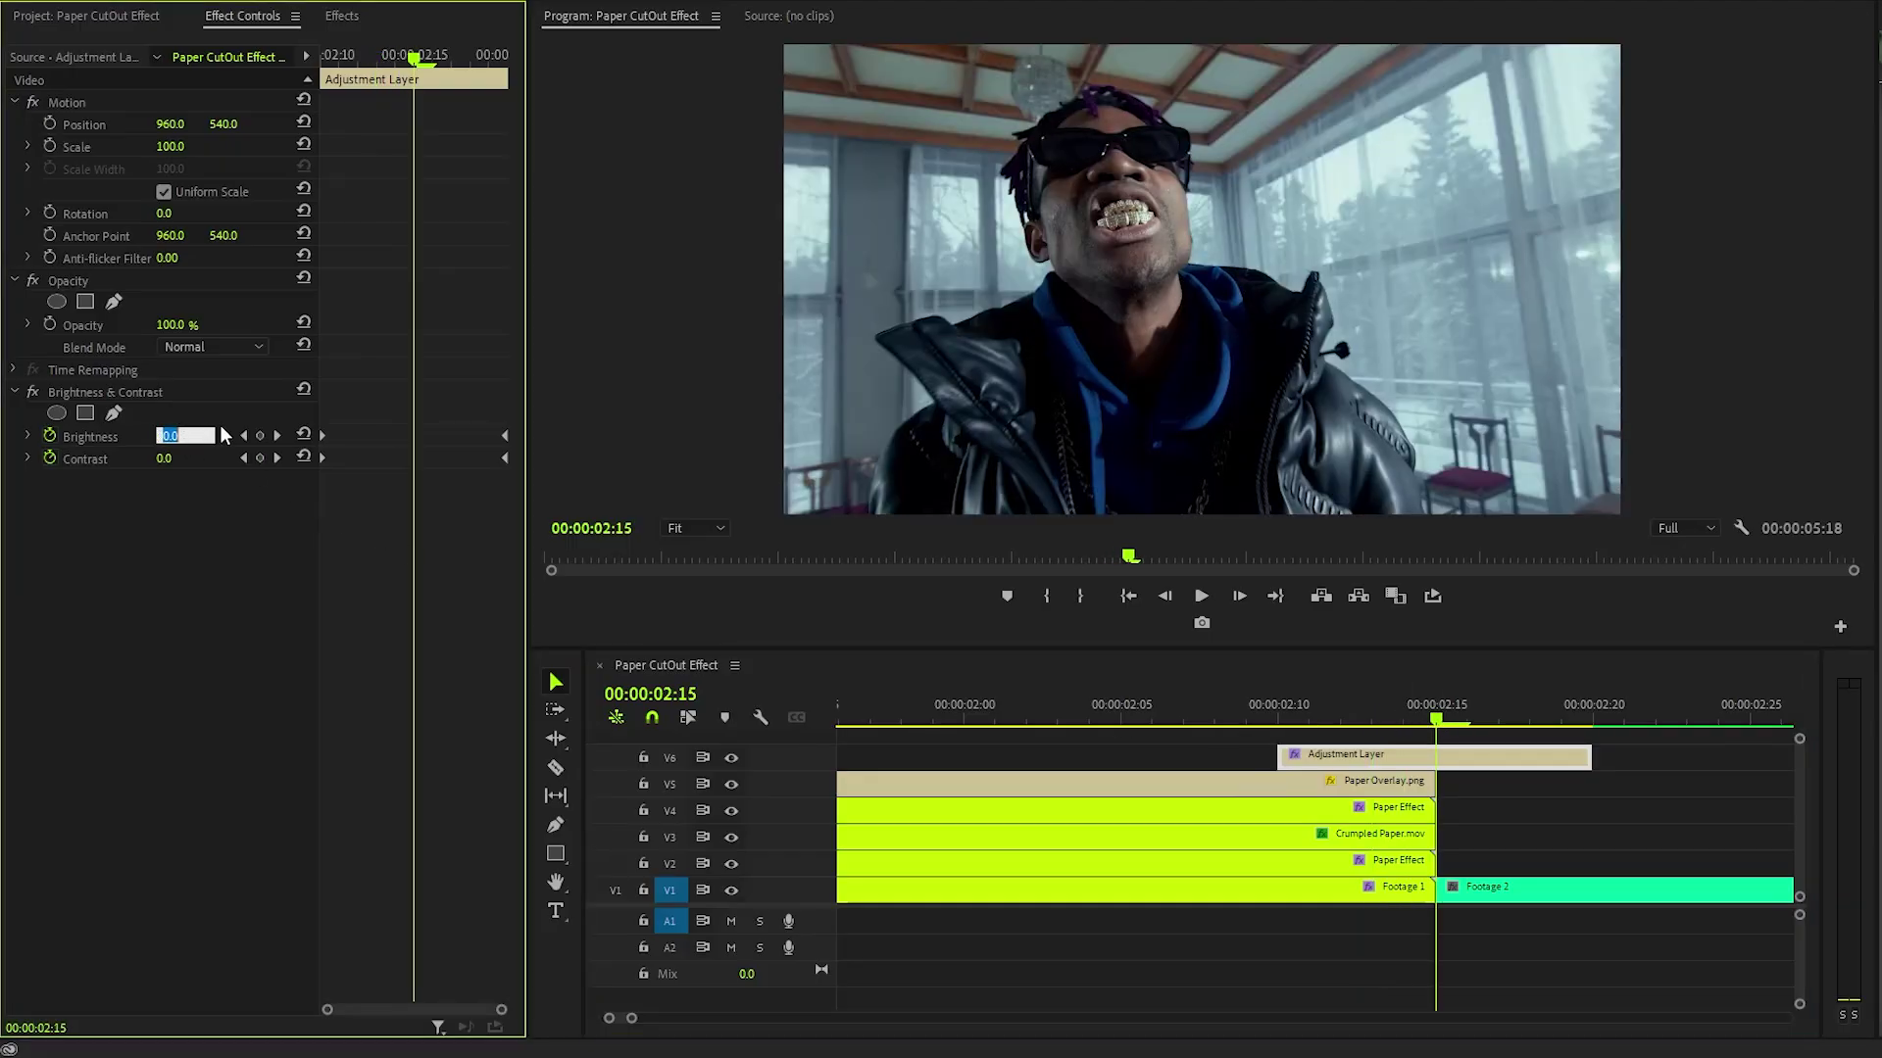
text(100)
key(Return)
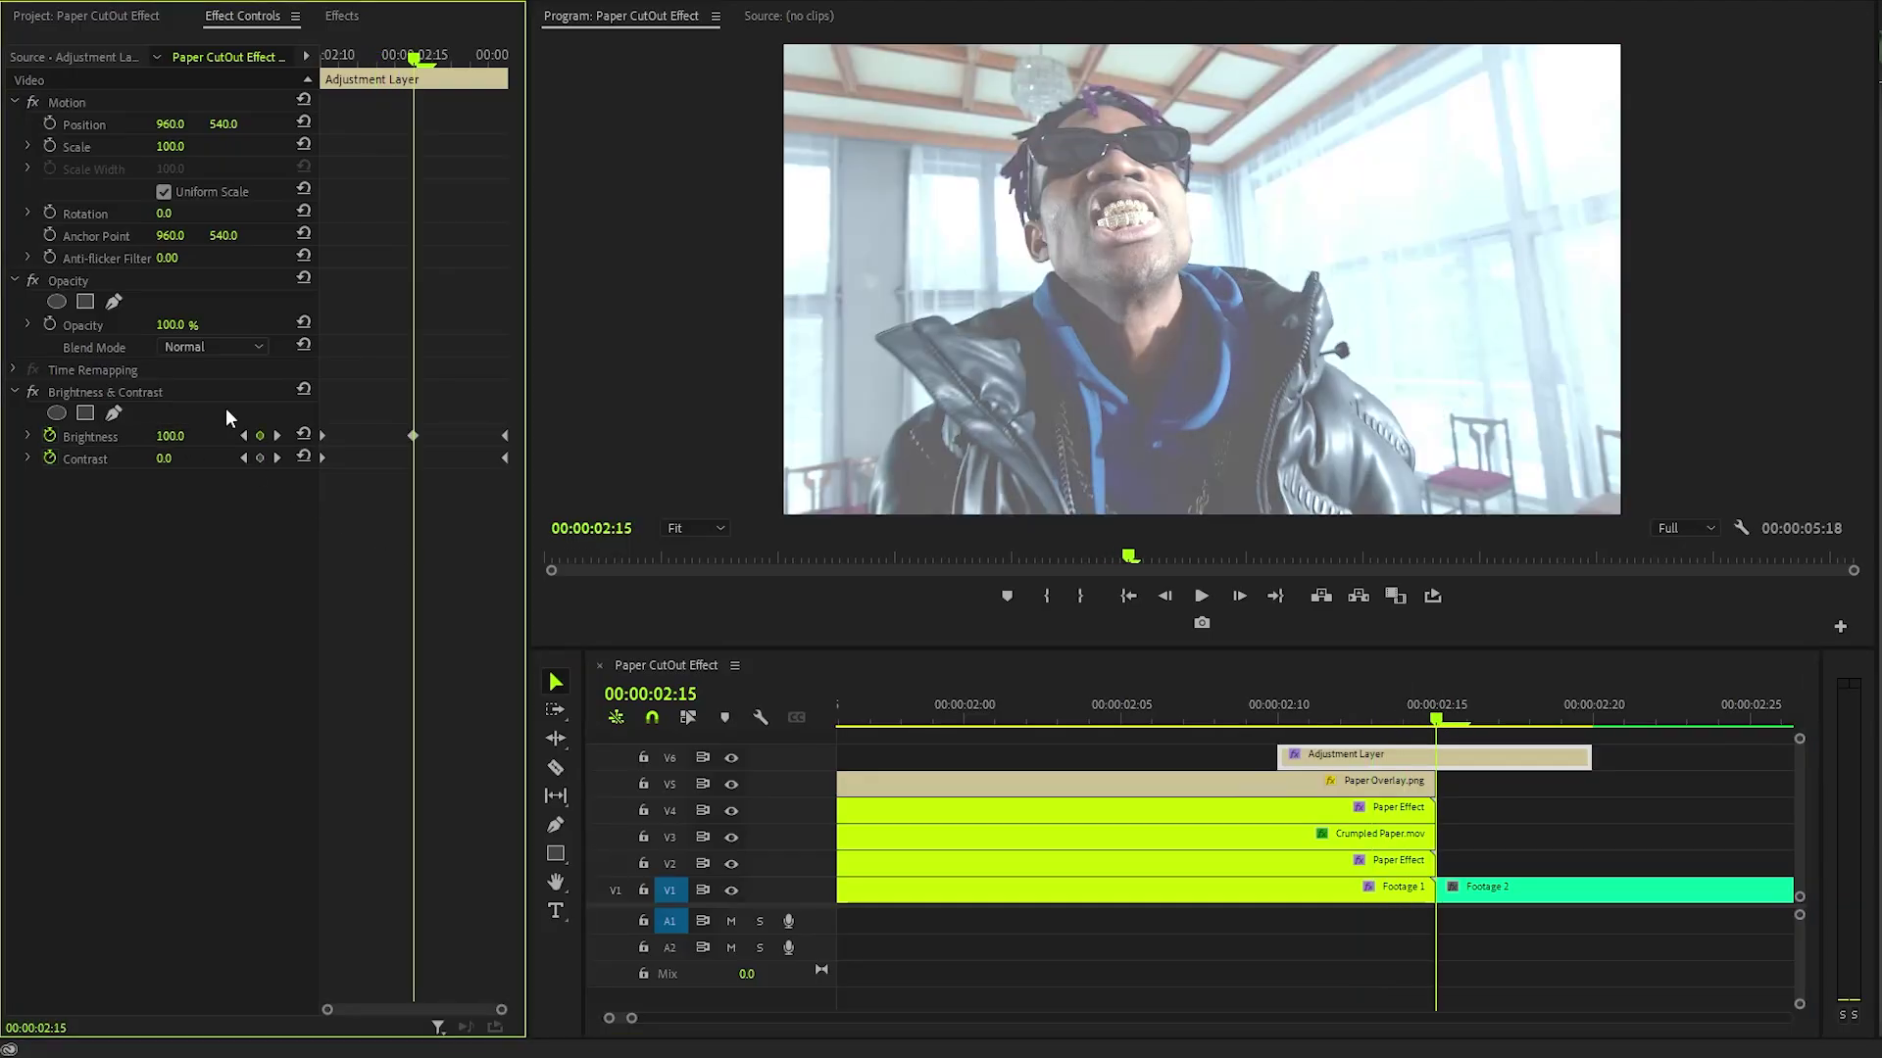
click(166, 459)
text(50)
key(Return)
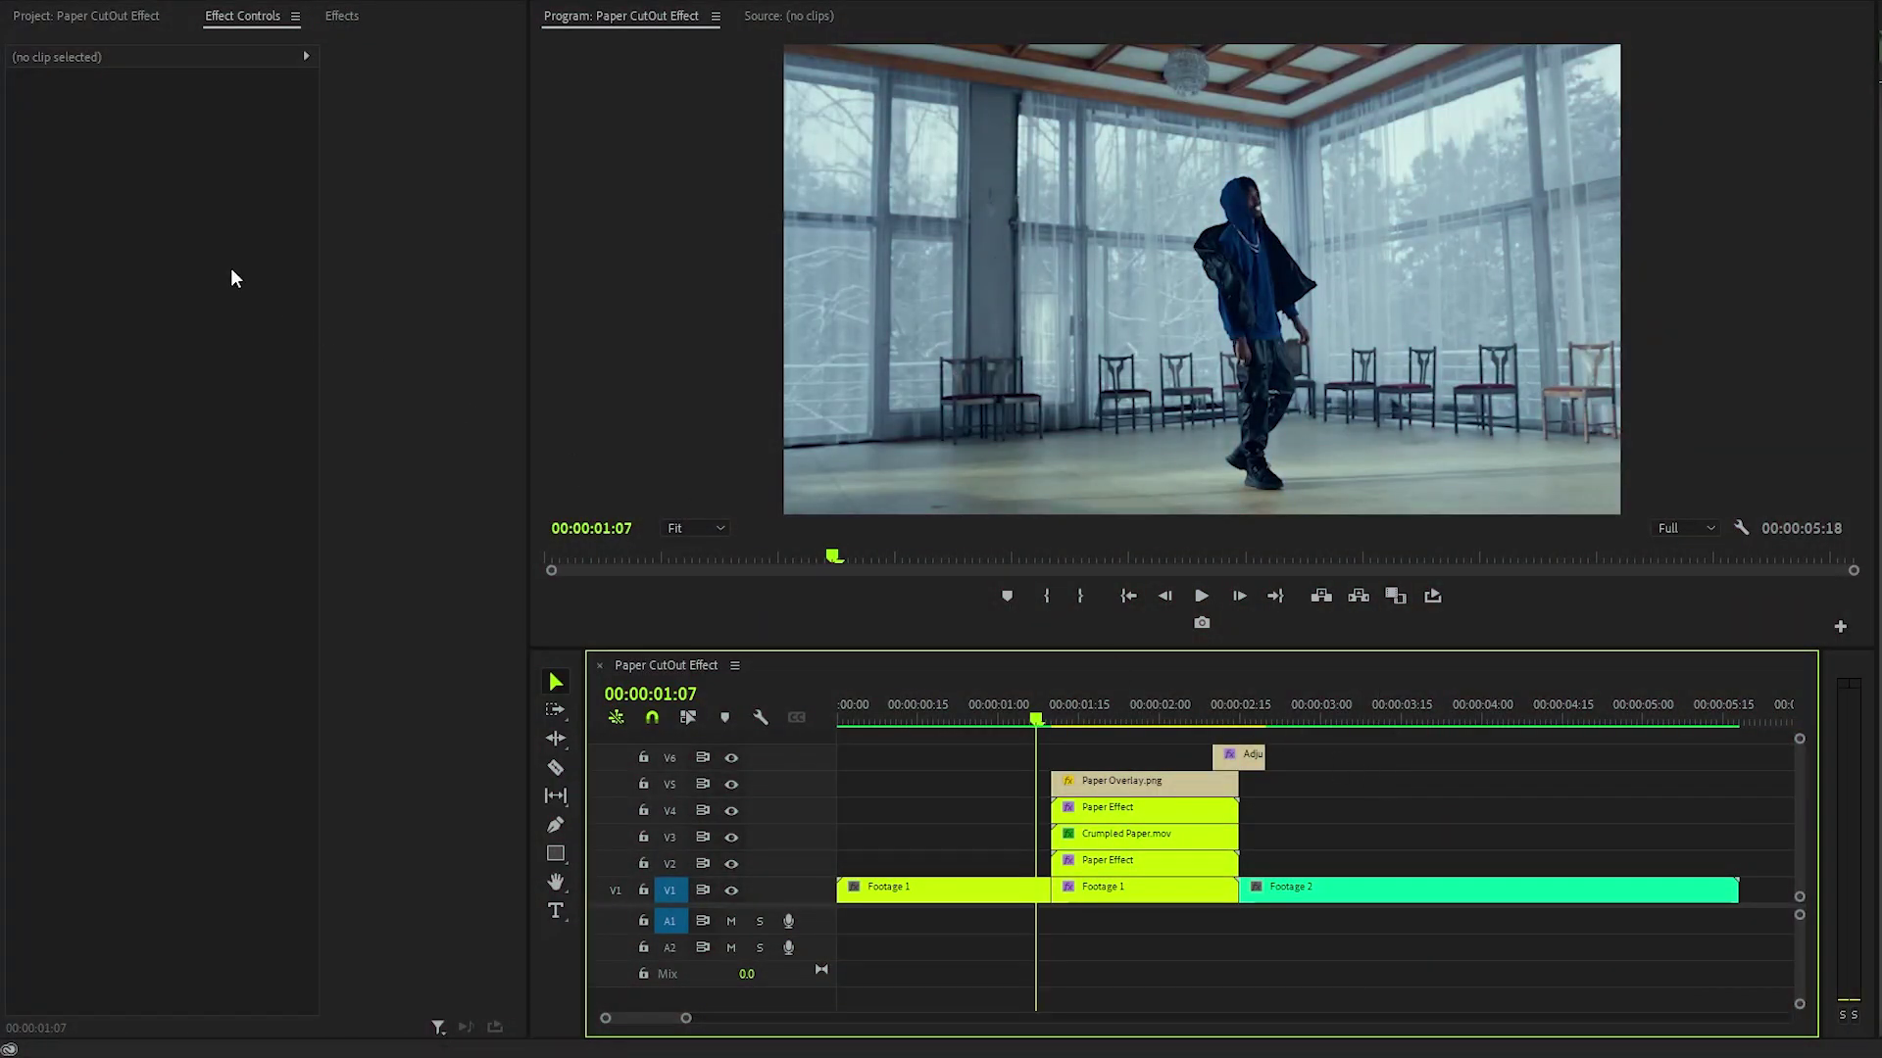
Place SFX 1.wav on track A1 under the cutout and shorten its end.
click(98, 16)
drag(125, 332, 1056, 923)
drag(1460, 925, 1188, 924)
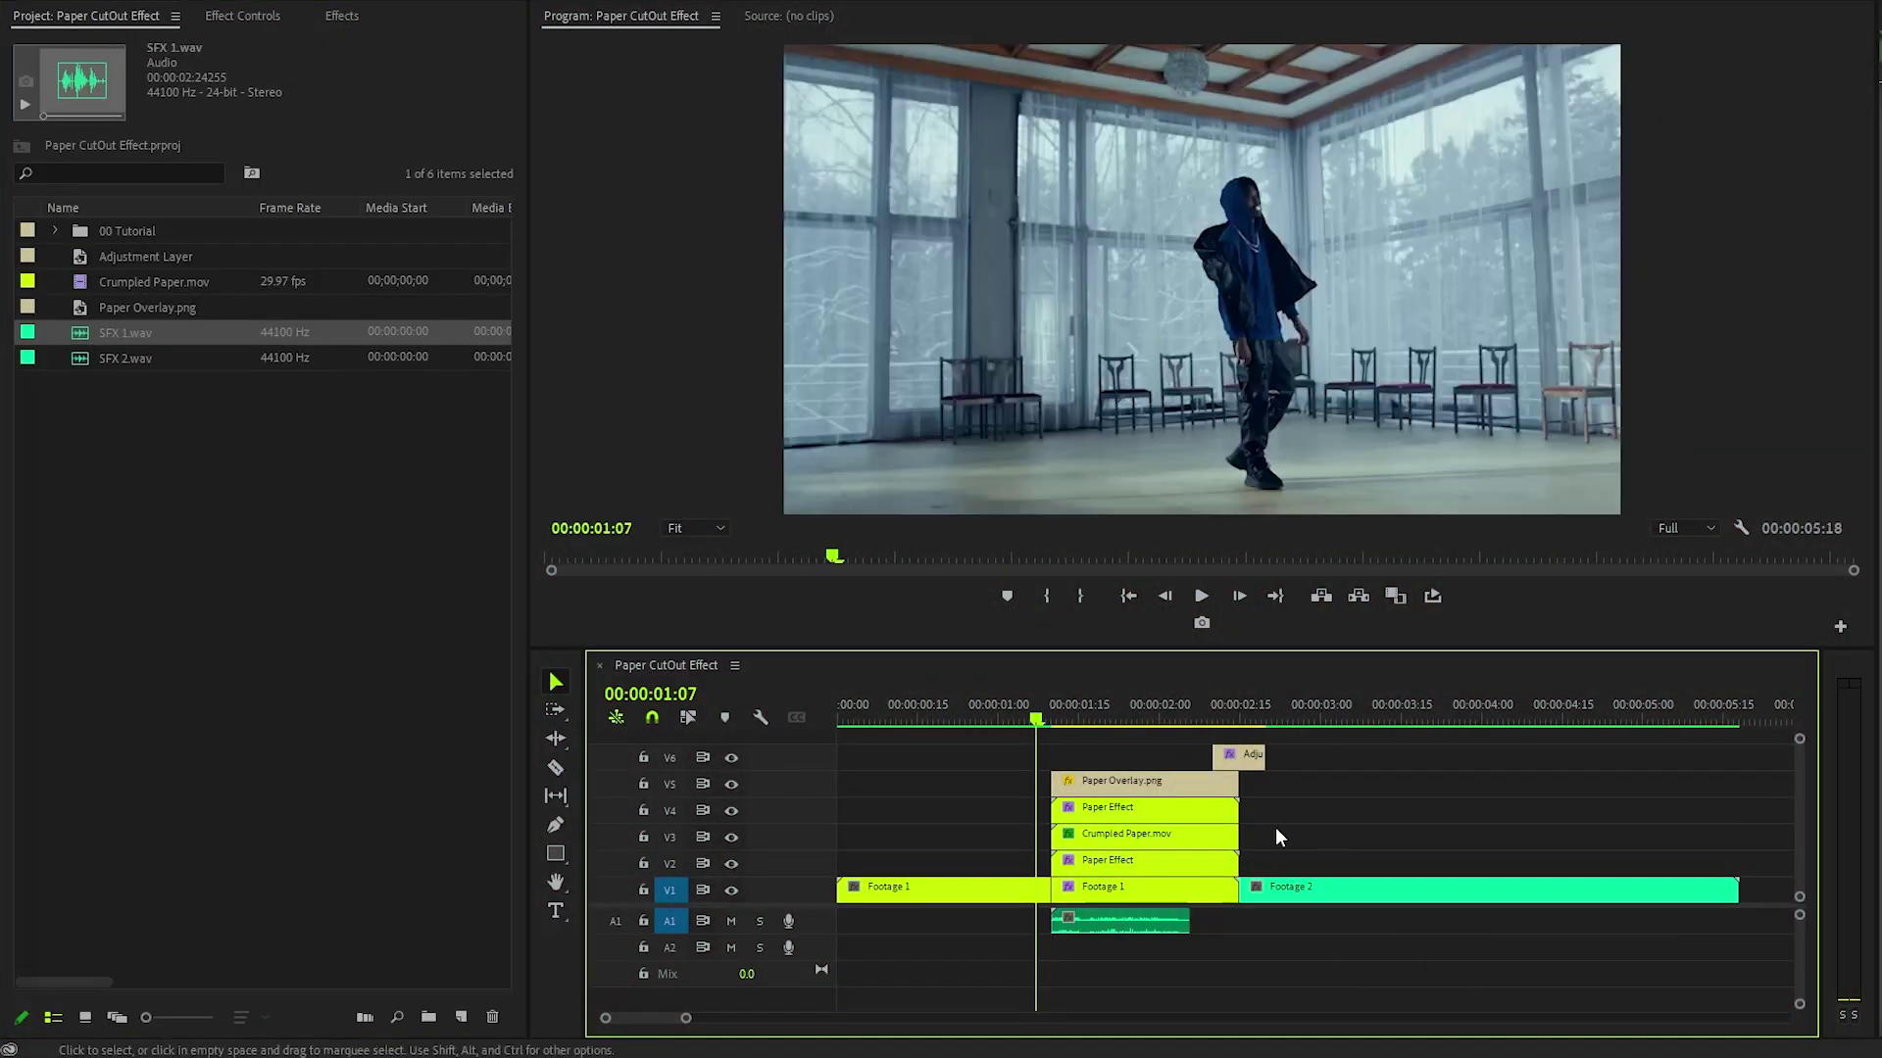
Add SFX 2.wav on track A2, trim it to 19 frames, and return to the sequence start.
click(115, 360)
drag(115, 367, 1127, 947)
mouse_move(1246, 946)
mouse_down()
mouse_move(1229, 946)
mouse_move(1245, 956)
mouse_up()
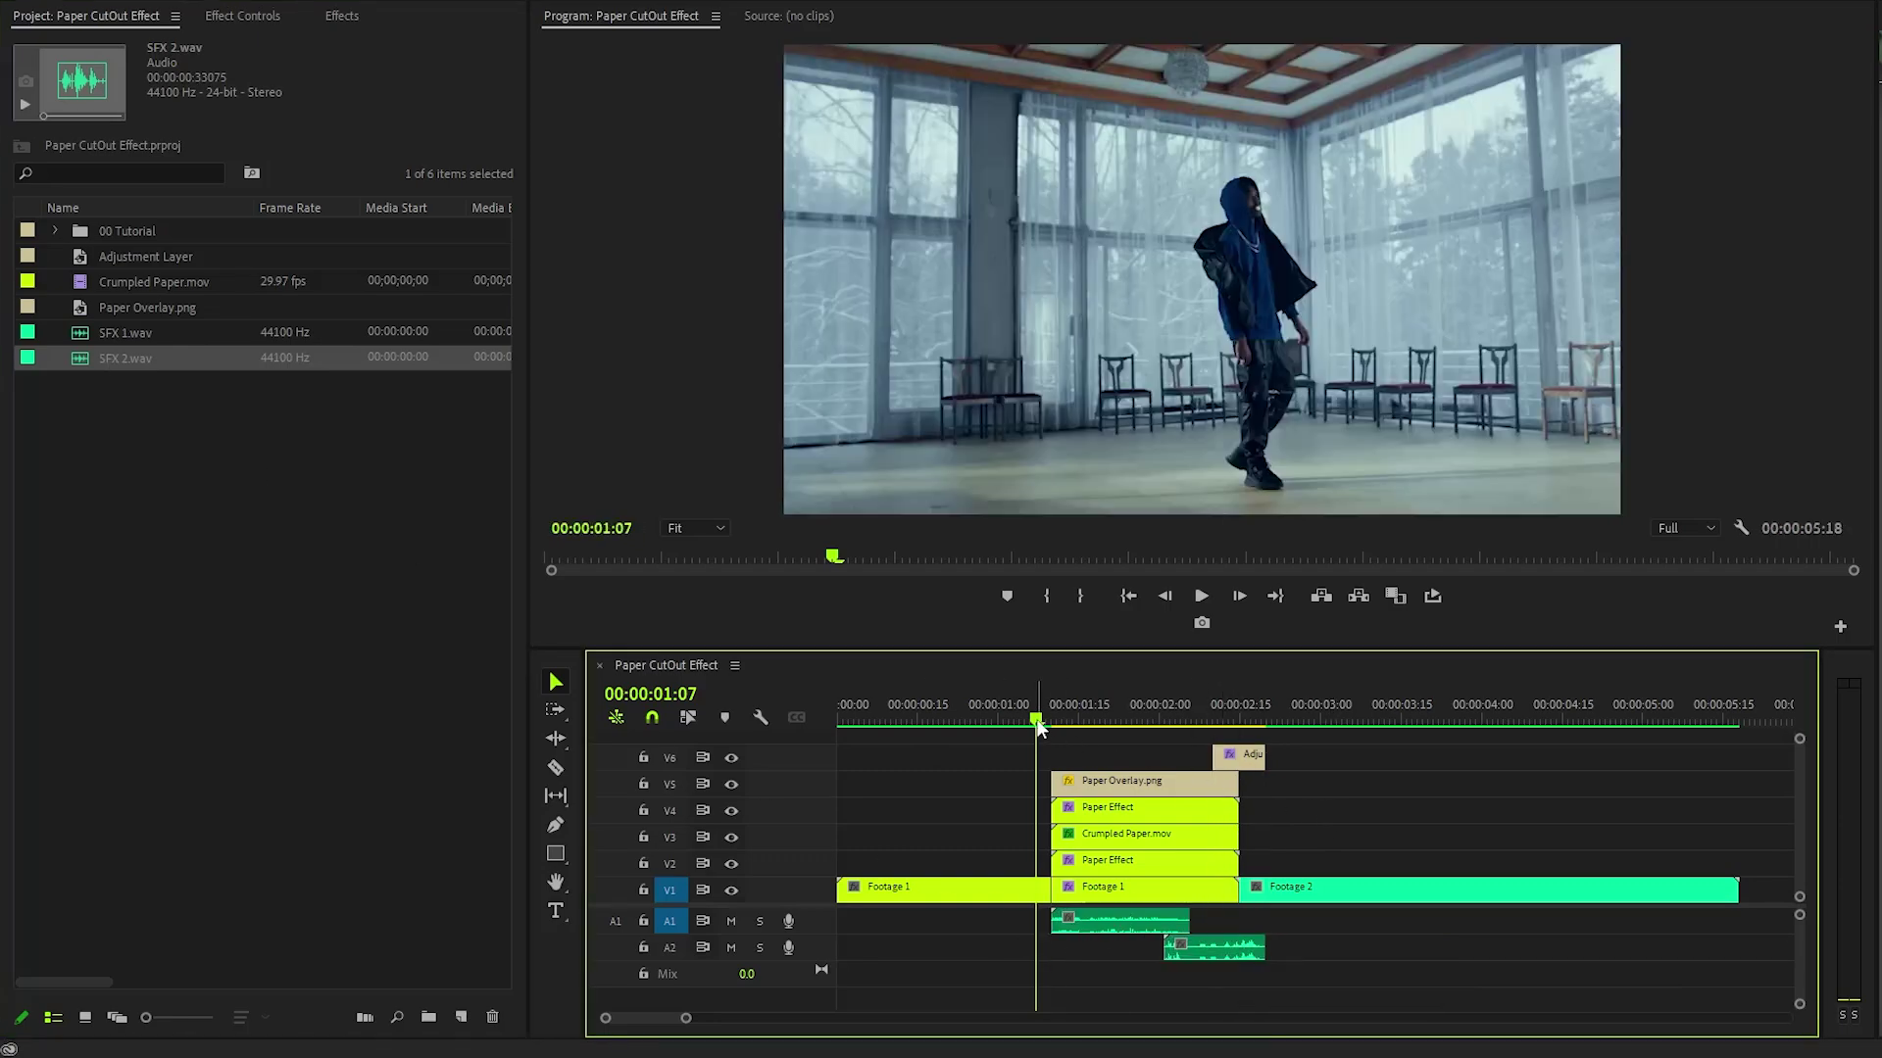
click(839, 727)
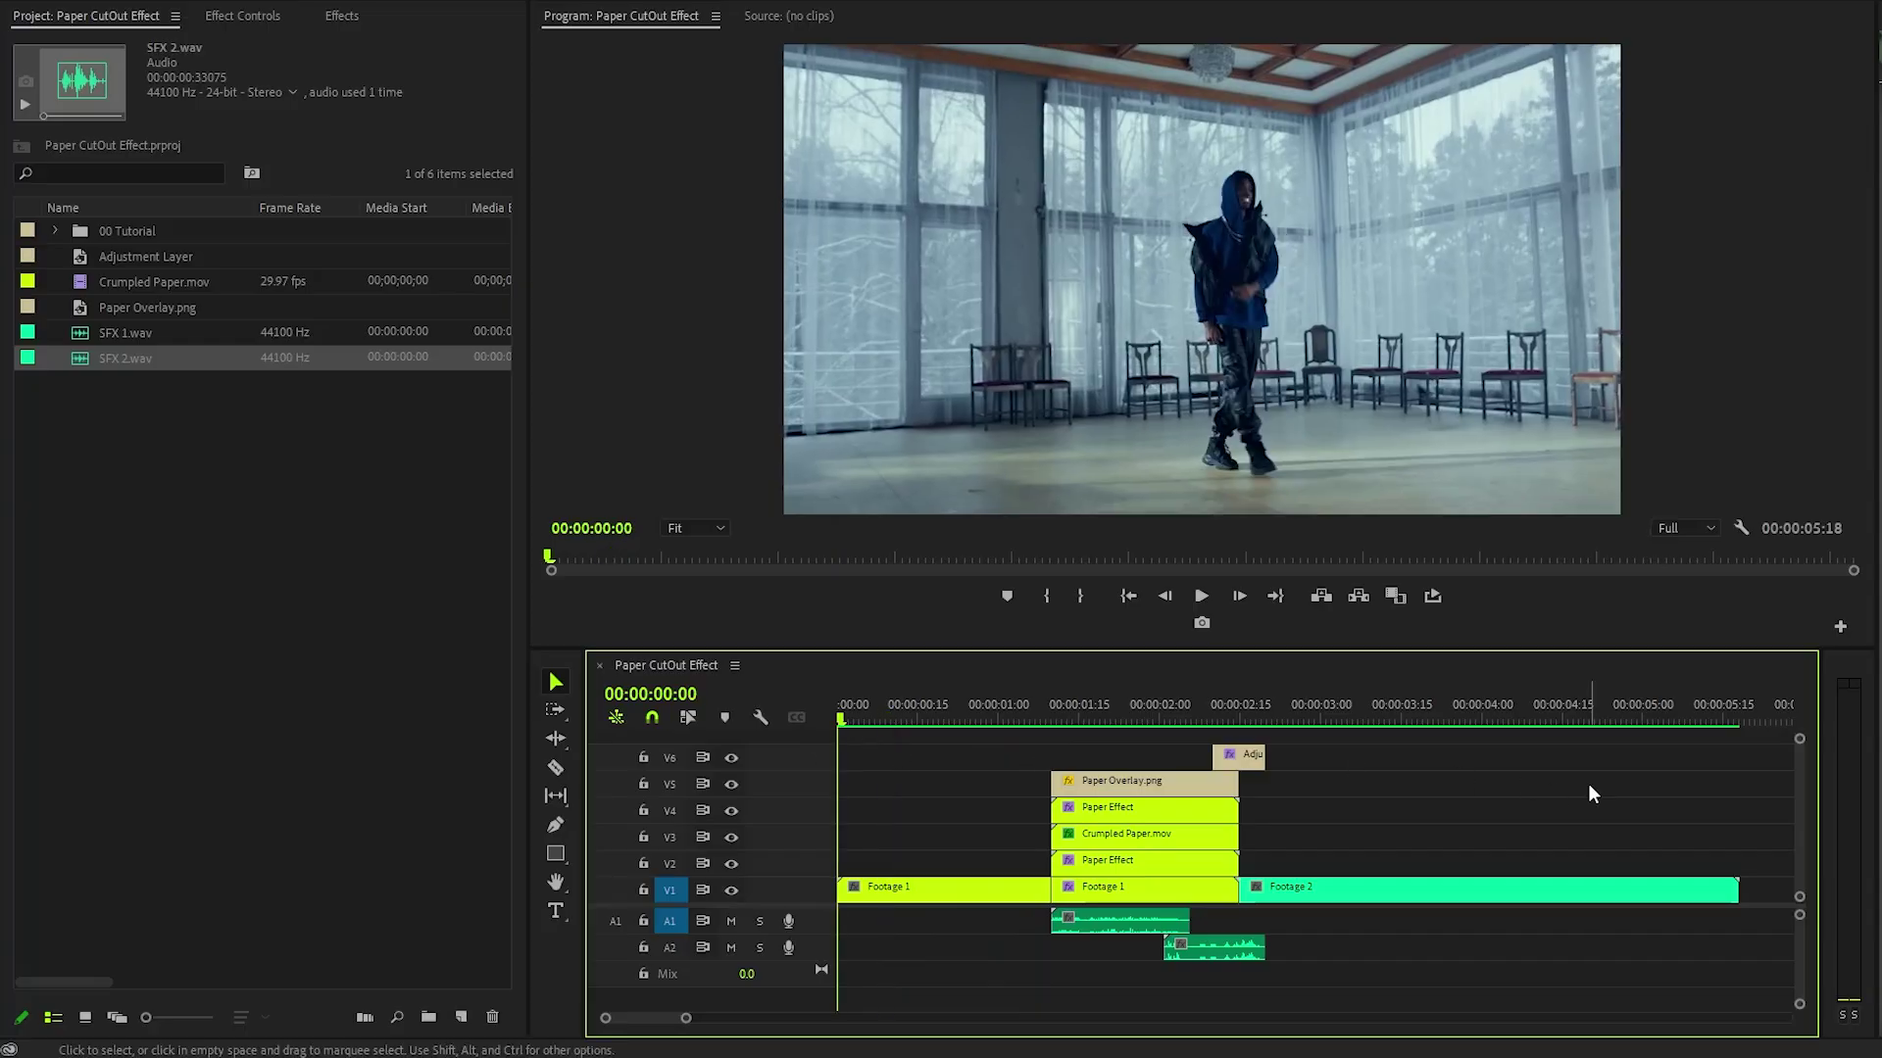
key(space)
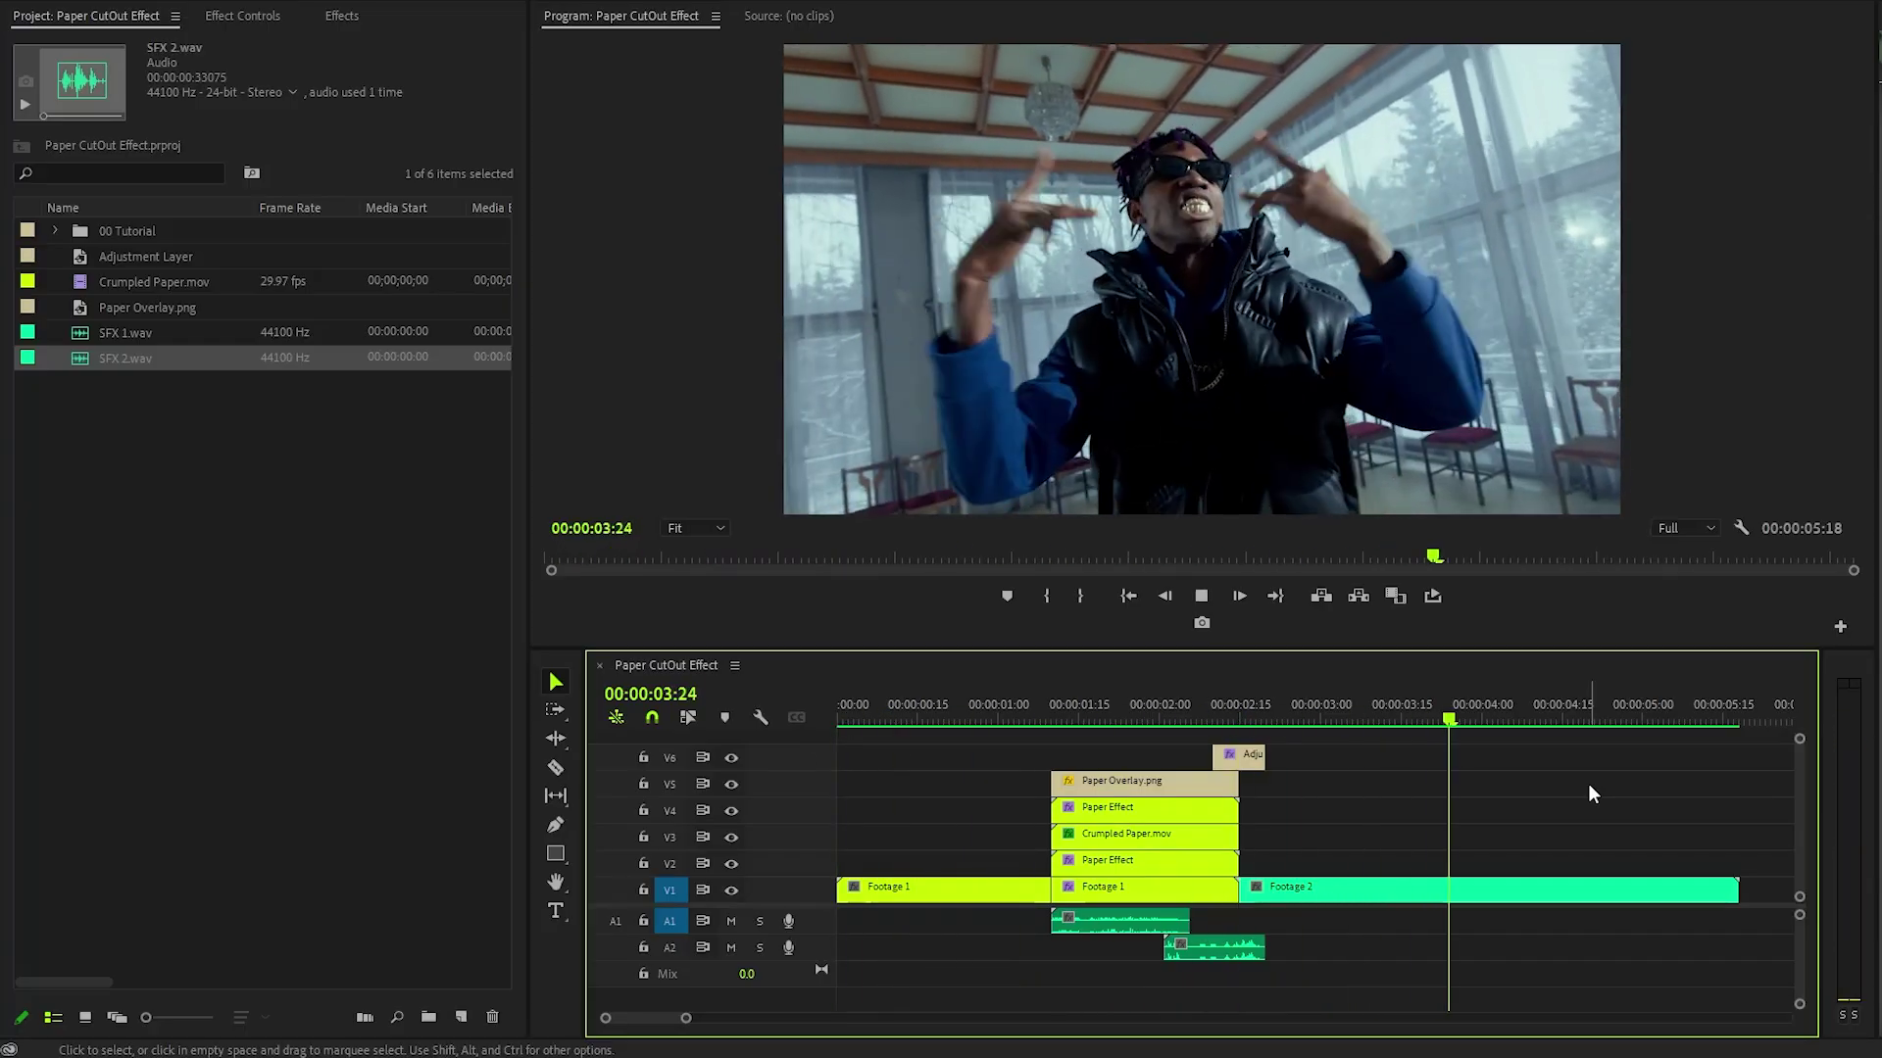
click(945, 723)
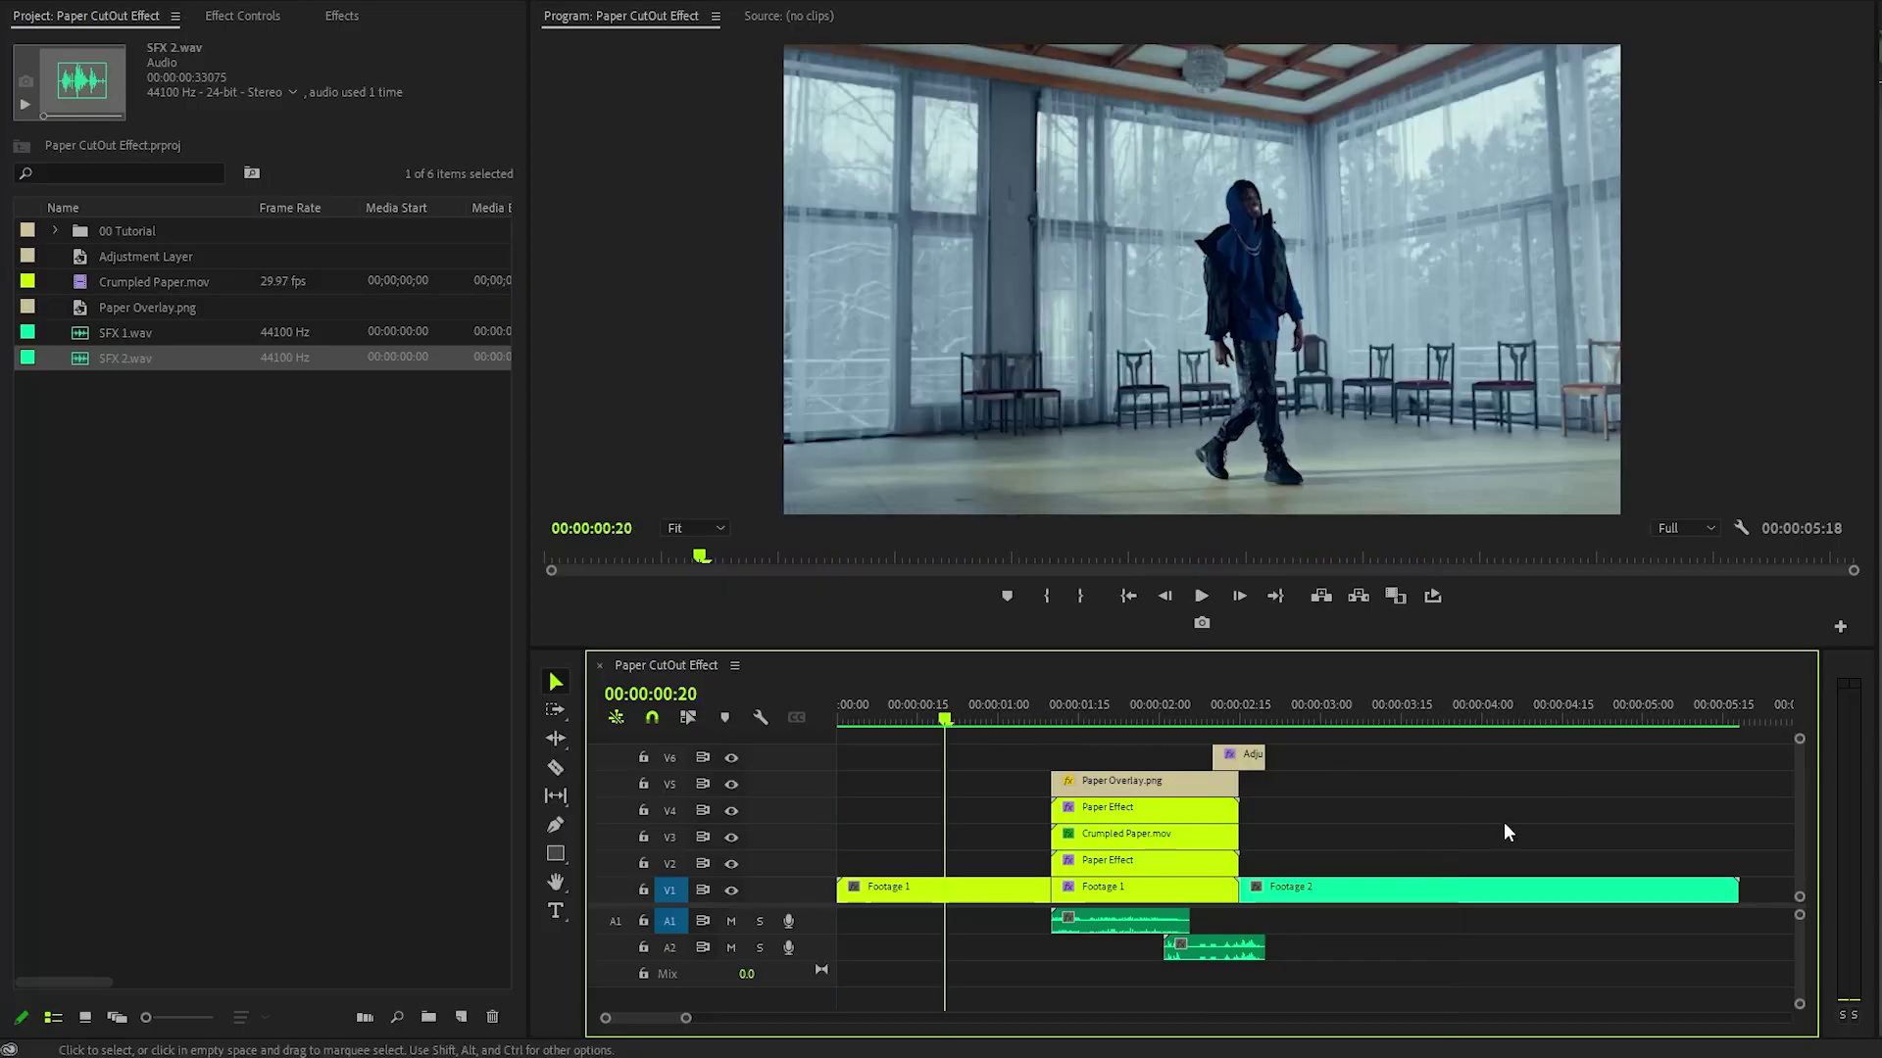
key(space)
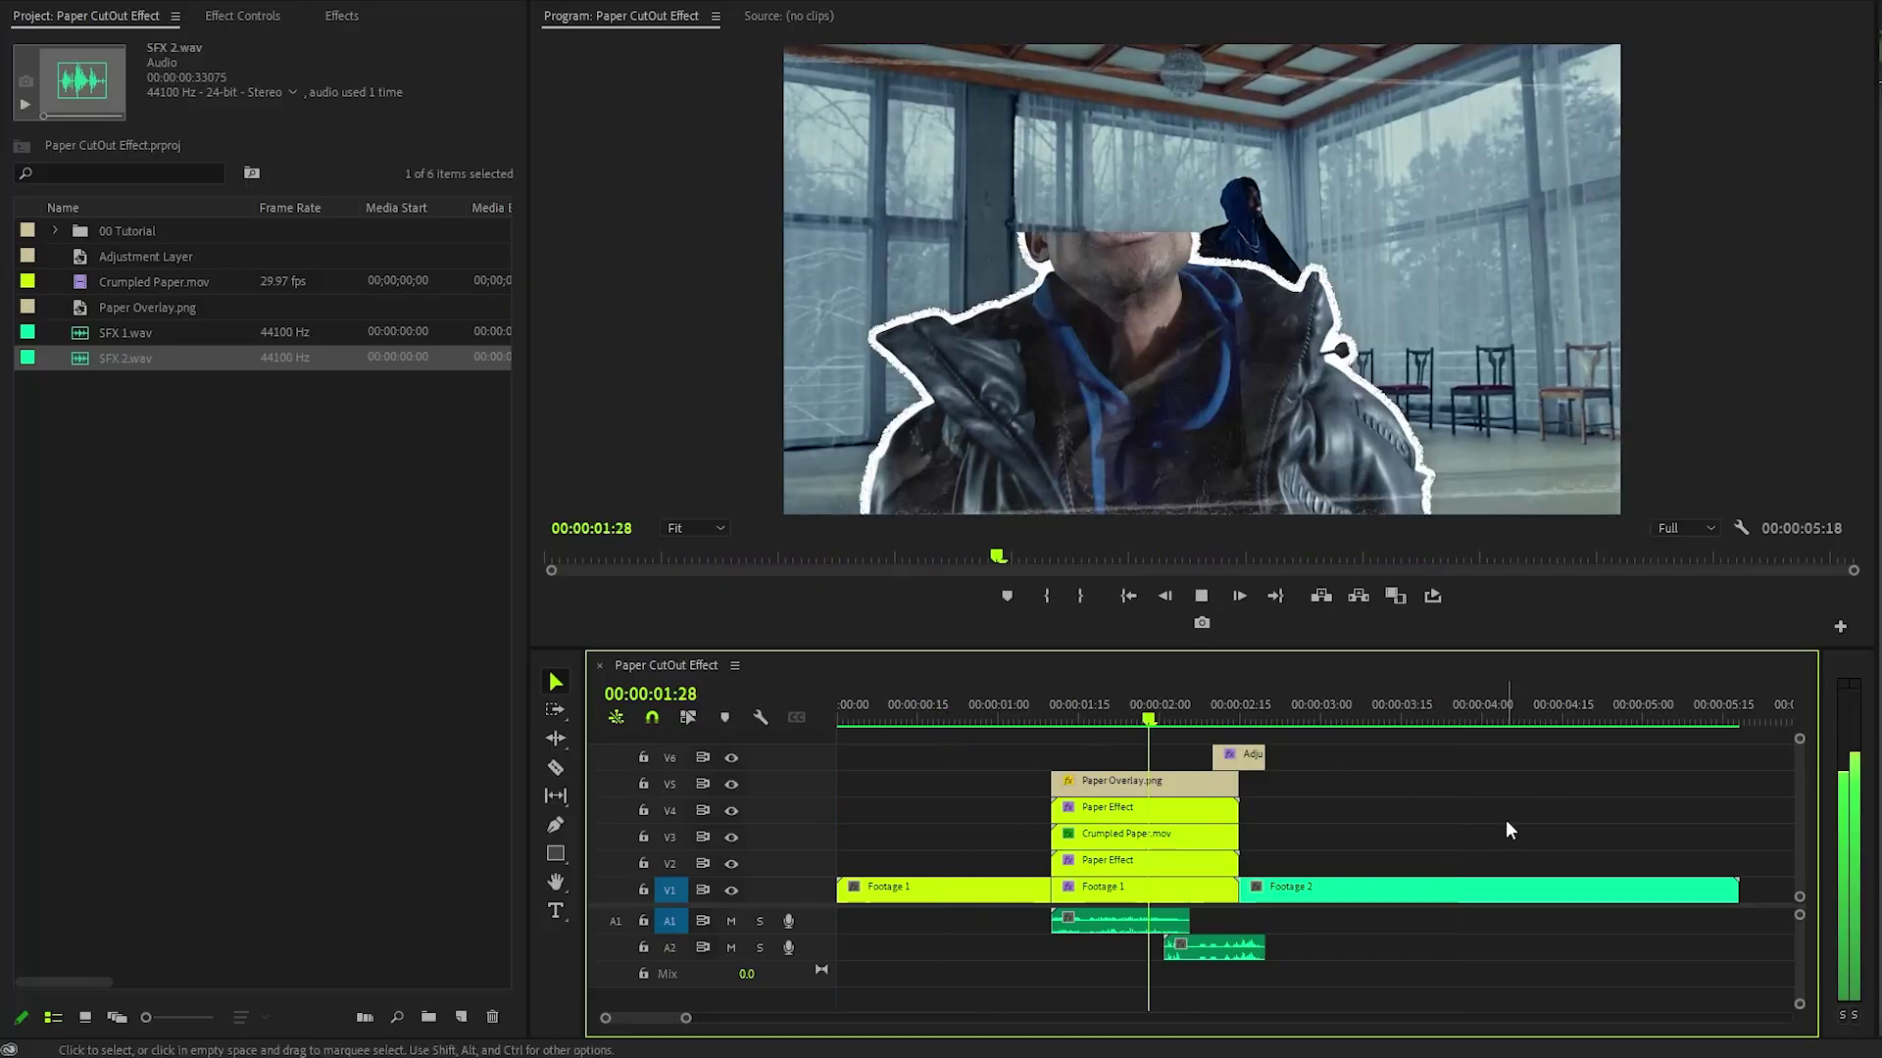